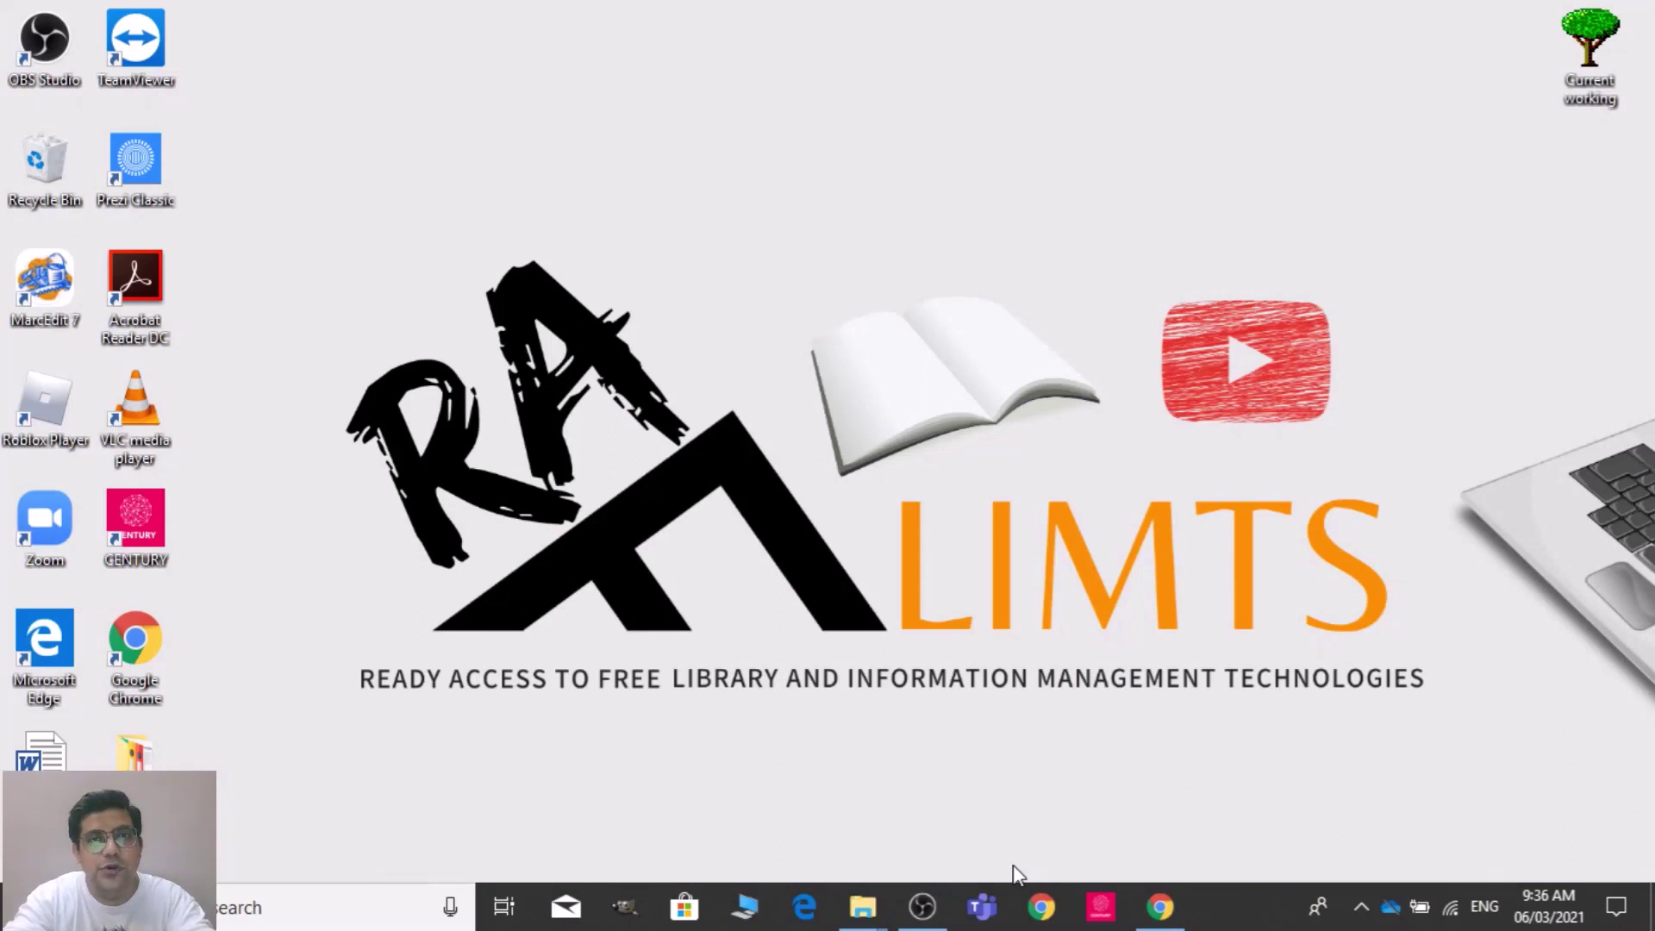
- Open the Chrome browser, search Google for "koha demo" and open the Demo page of the official Koha website
left_click(1037, 914)
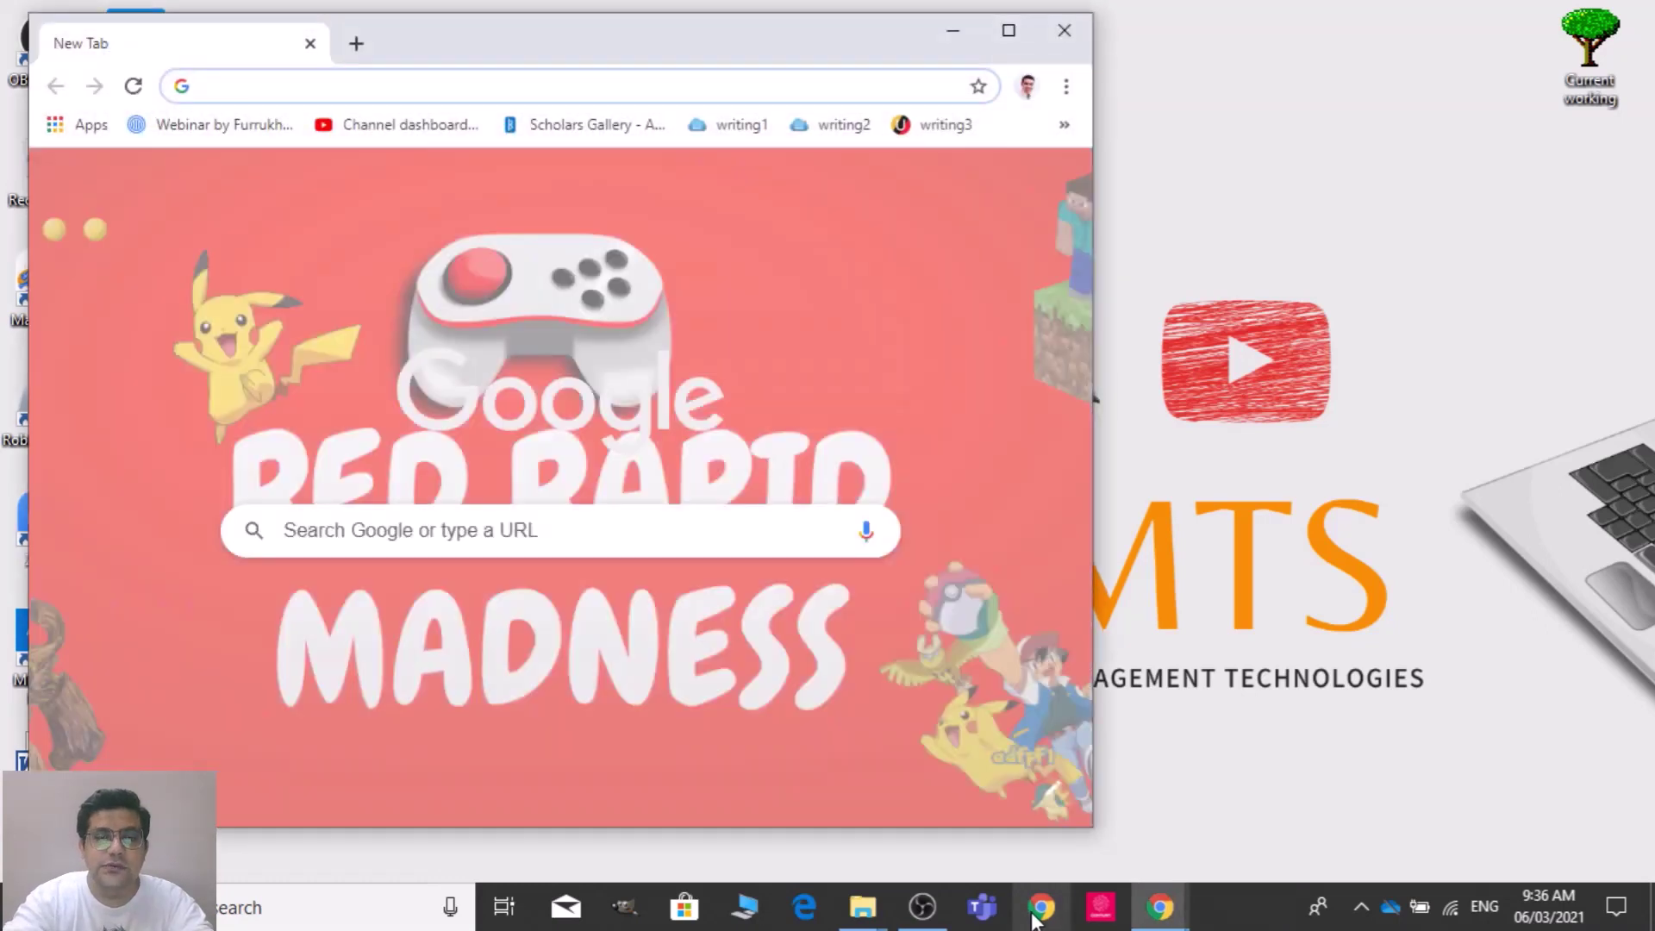
type("koha demo")
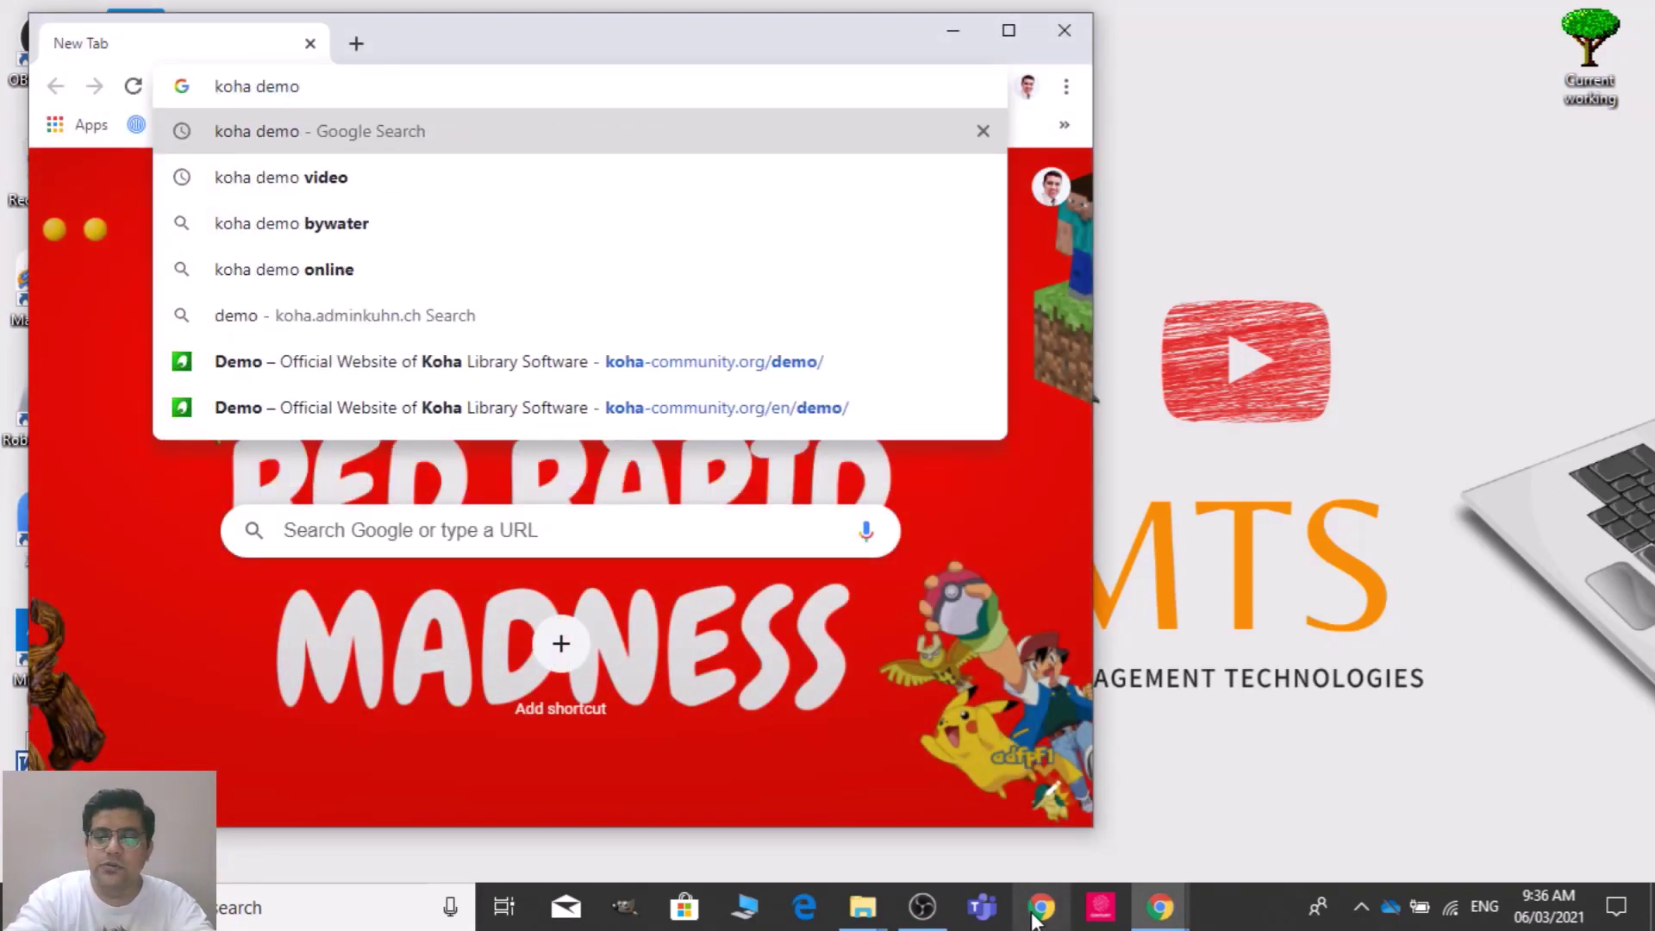
key("Return")
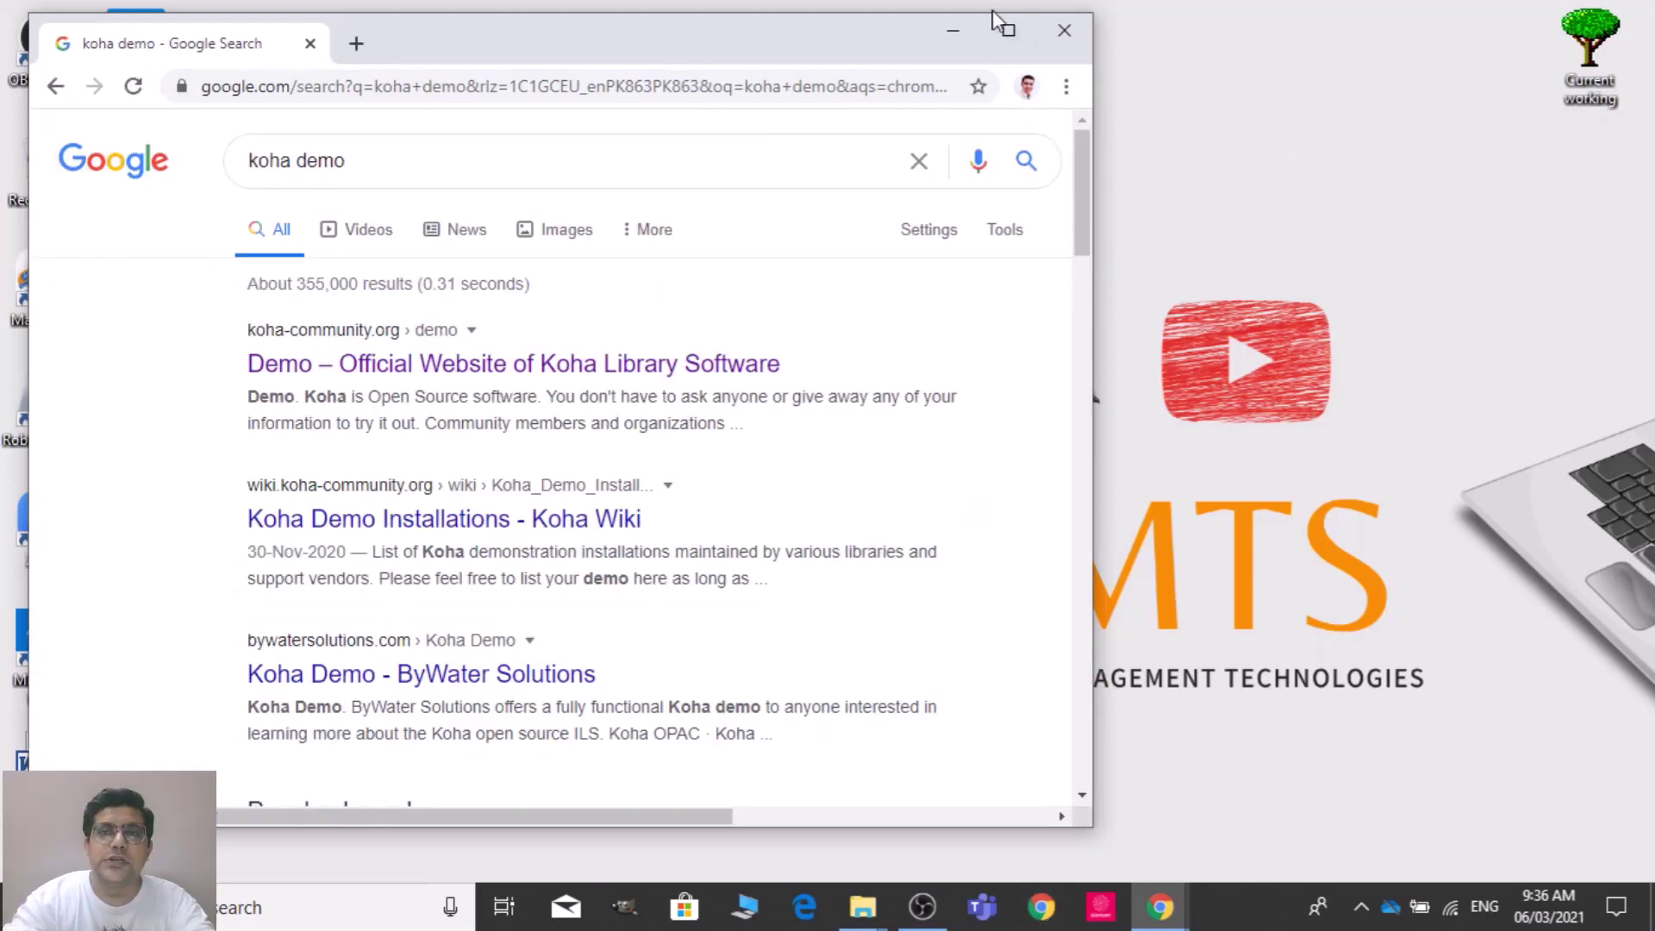
left_click(1007, 30)
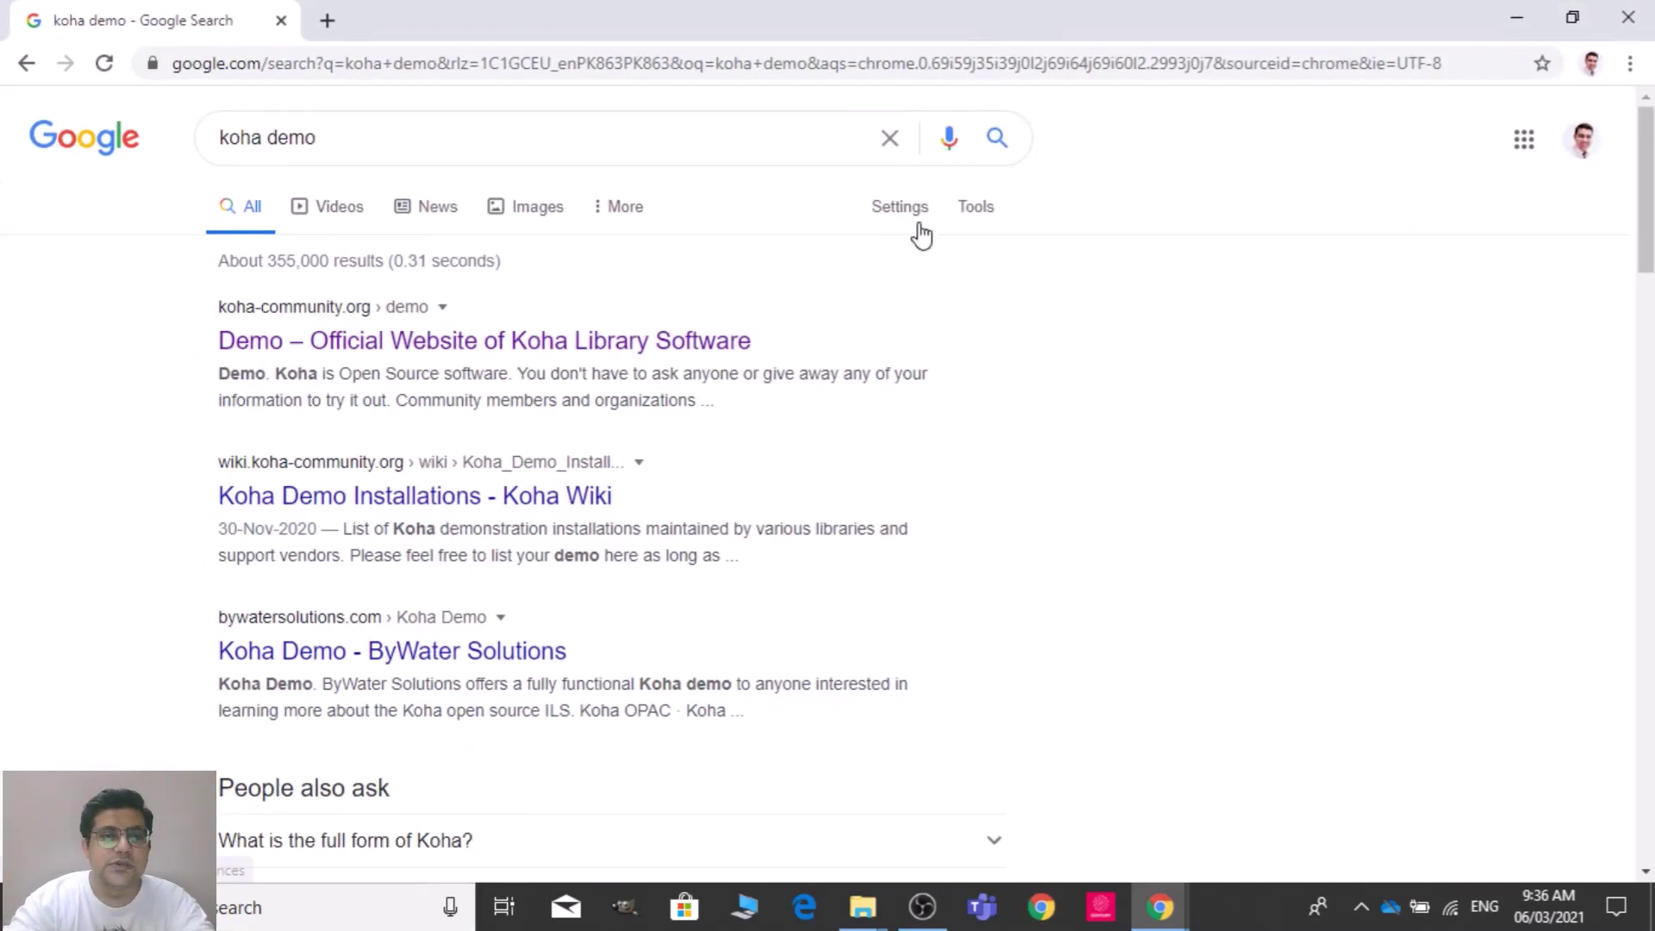
left_click(678, 355)
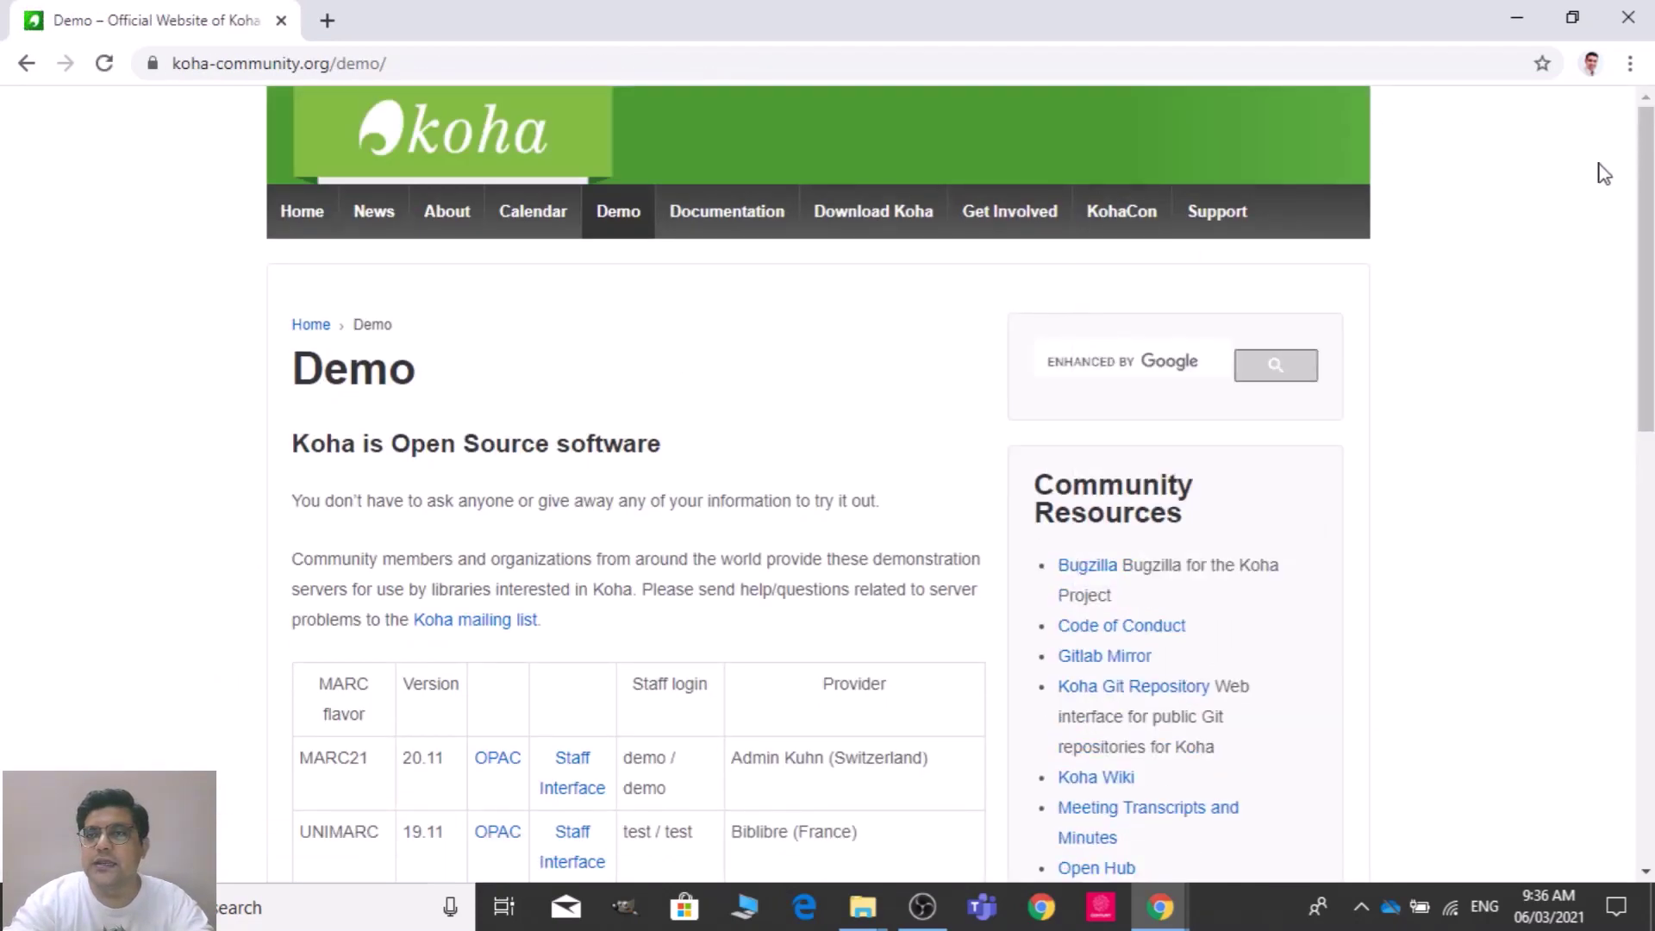
- Open the staff interface of the MARC21 20.11 demo provided by Admin Kuhn (Switzerland) in a new browser tab
scroll(827, 482, "down", 3)
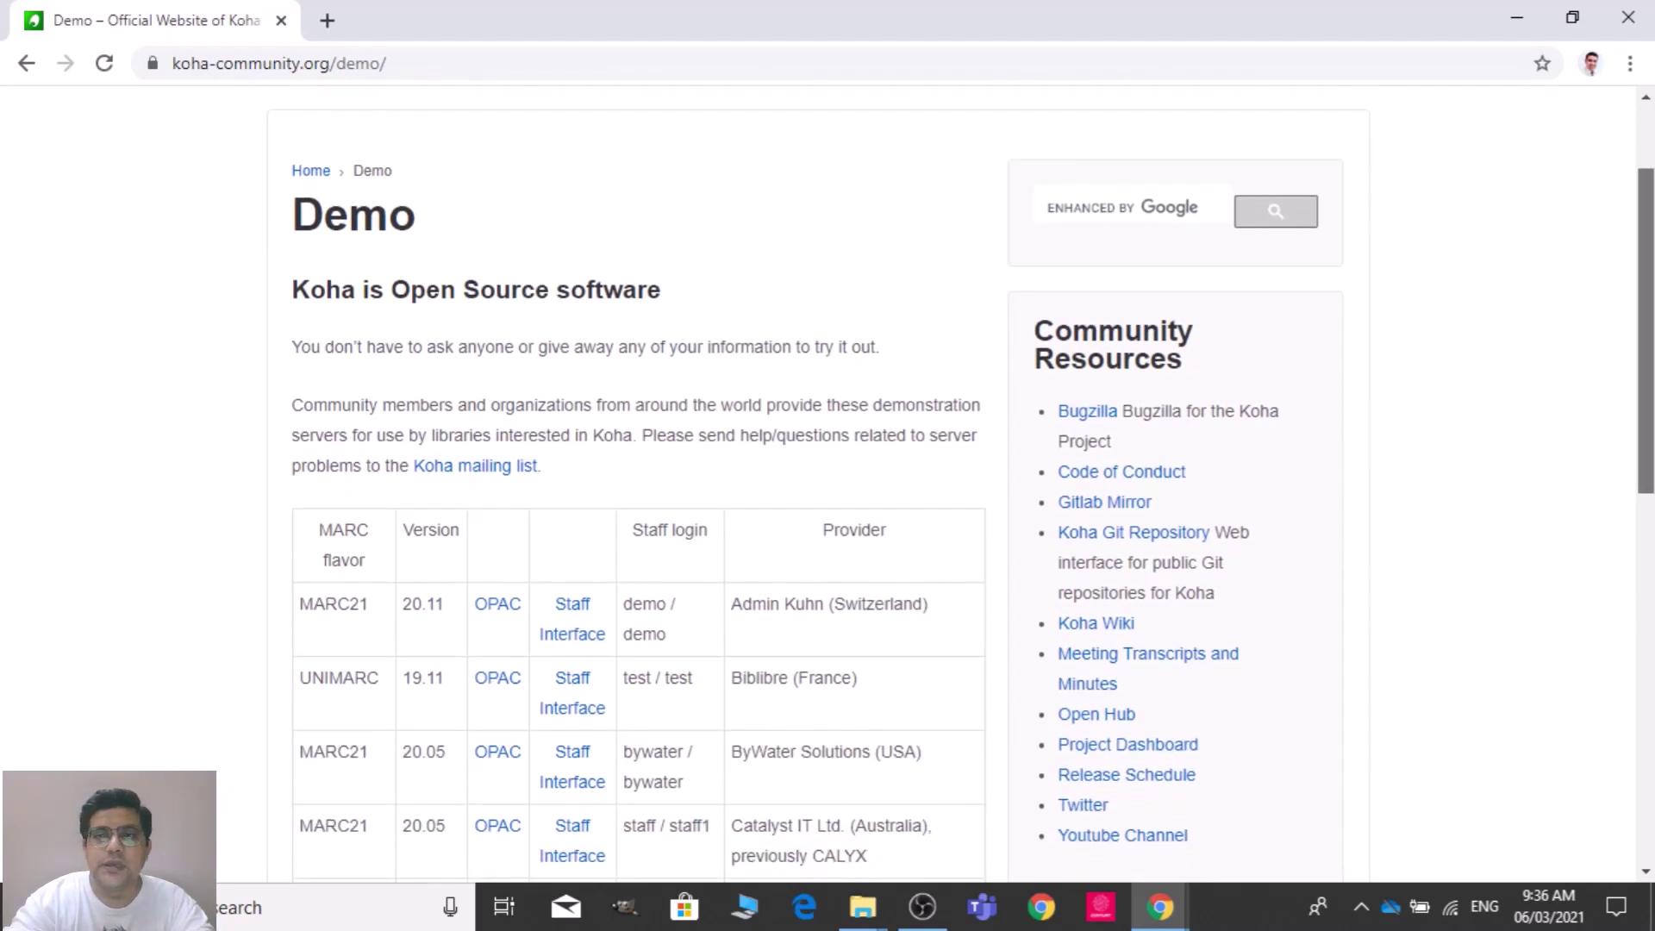
scroll(1542, 390, "down", 2)
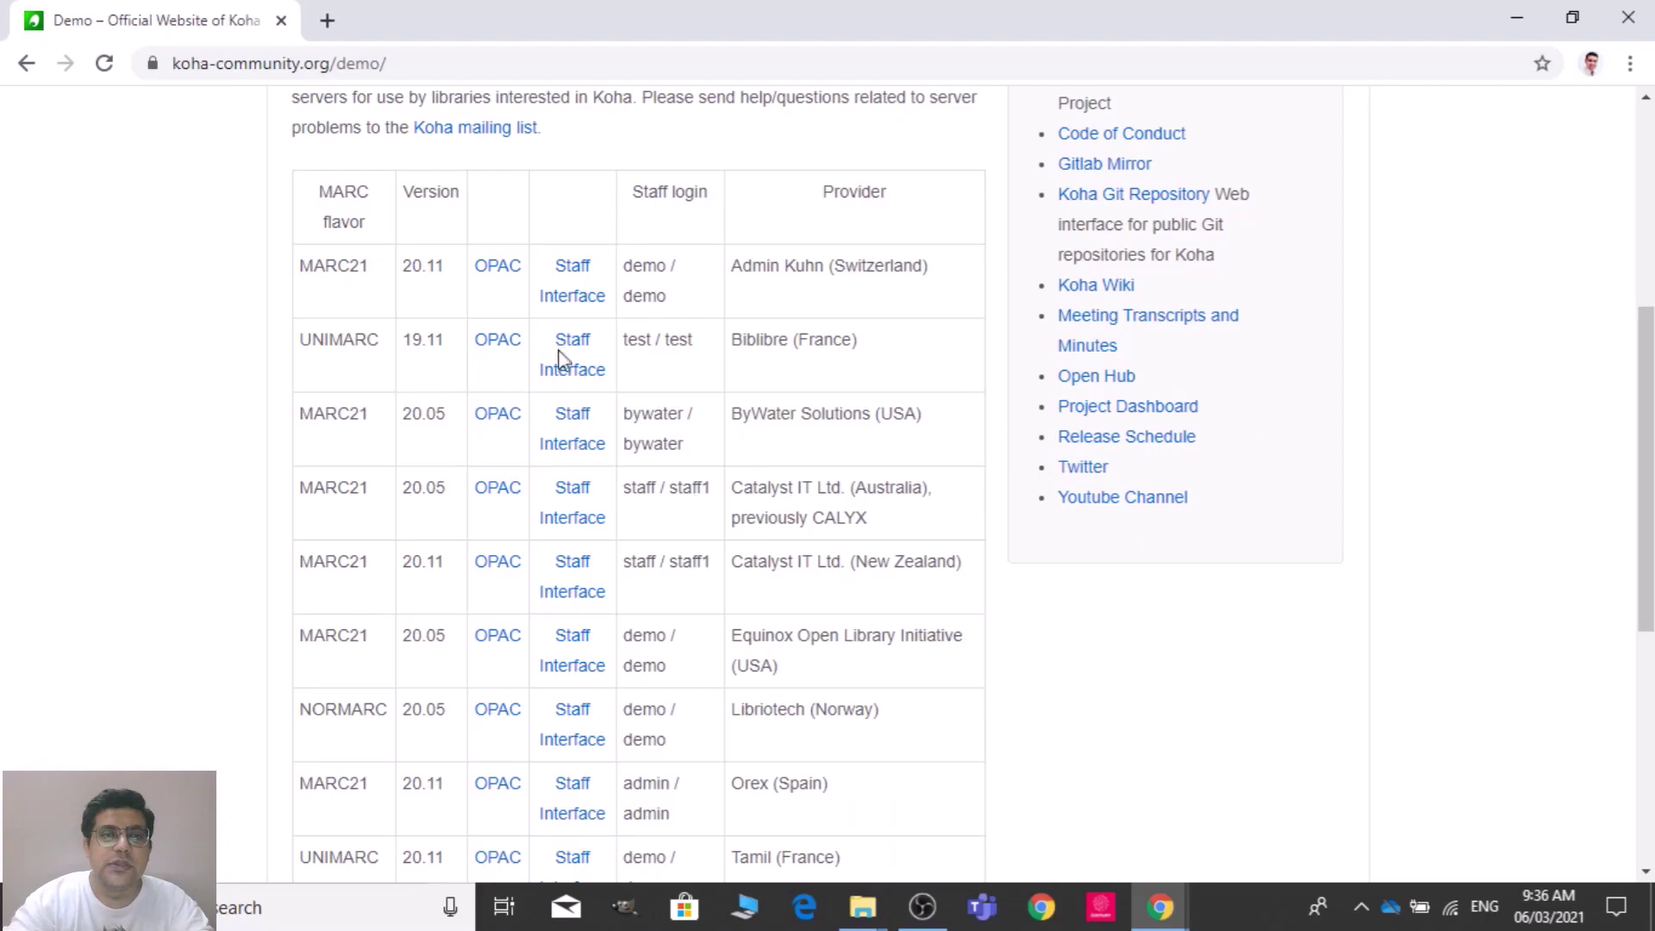
right_click(596, 298)
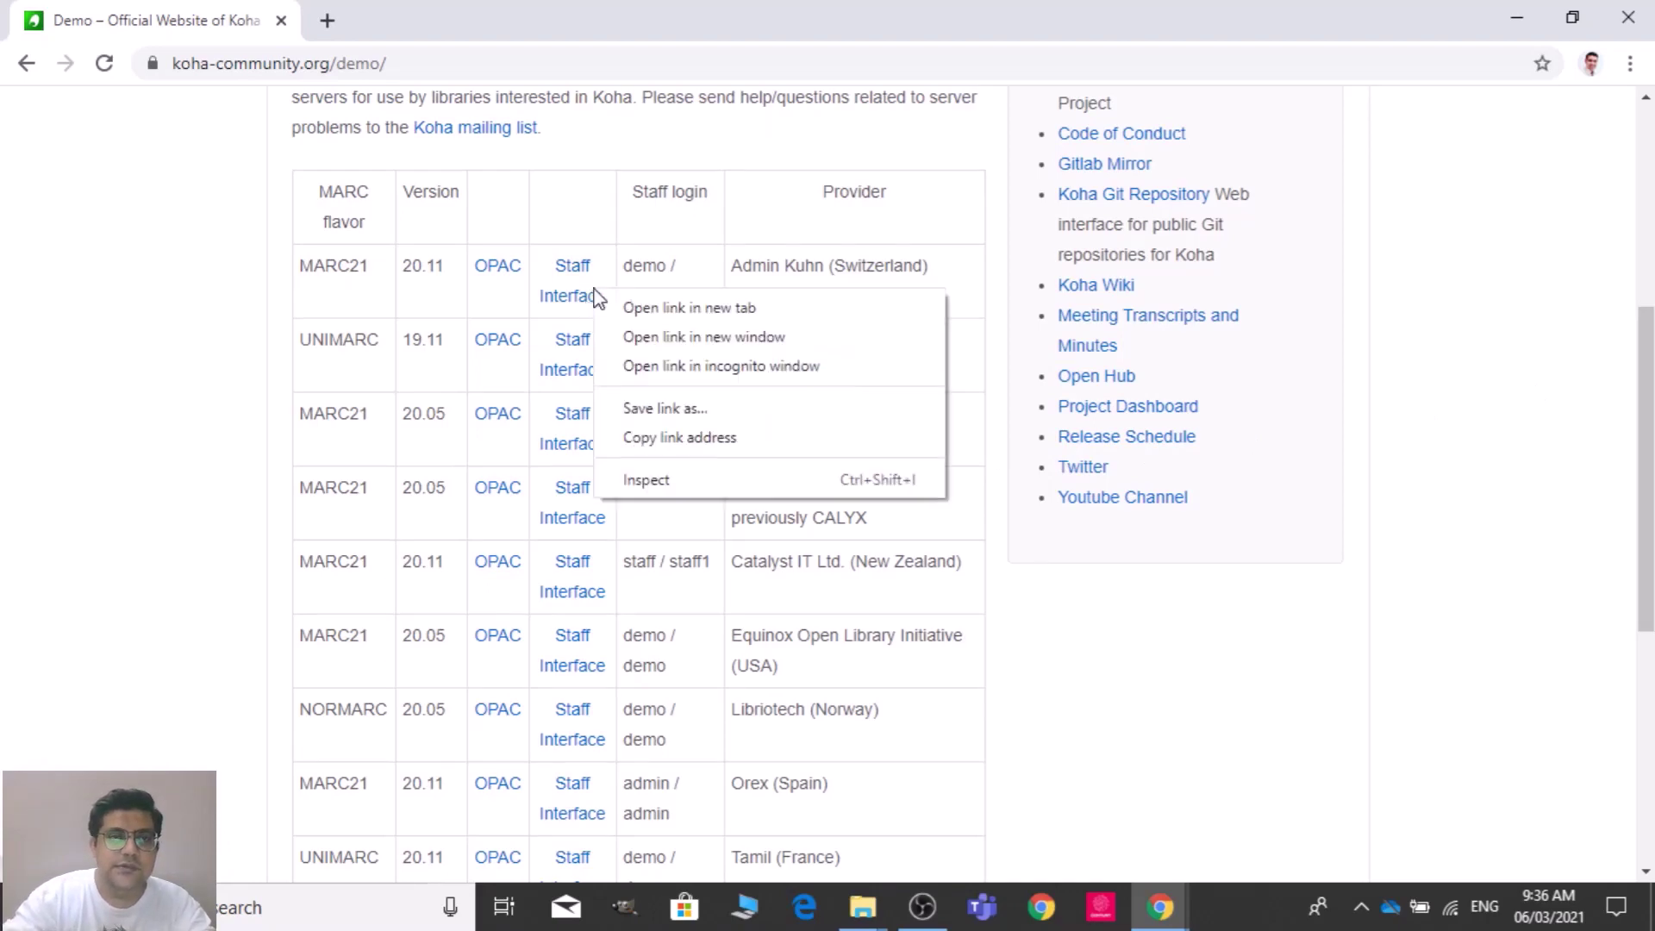
left_click(643, 309)
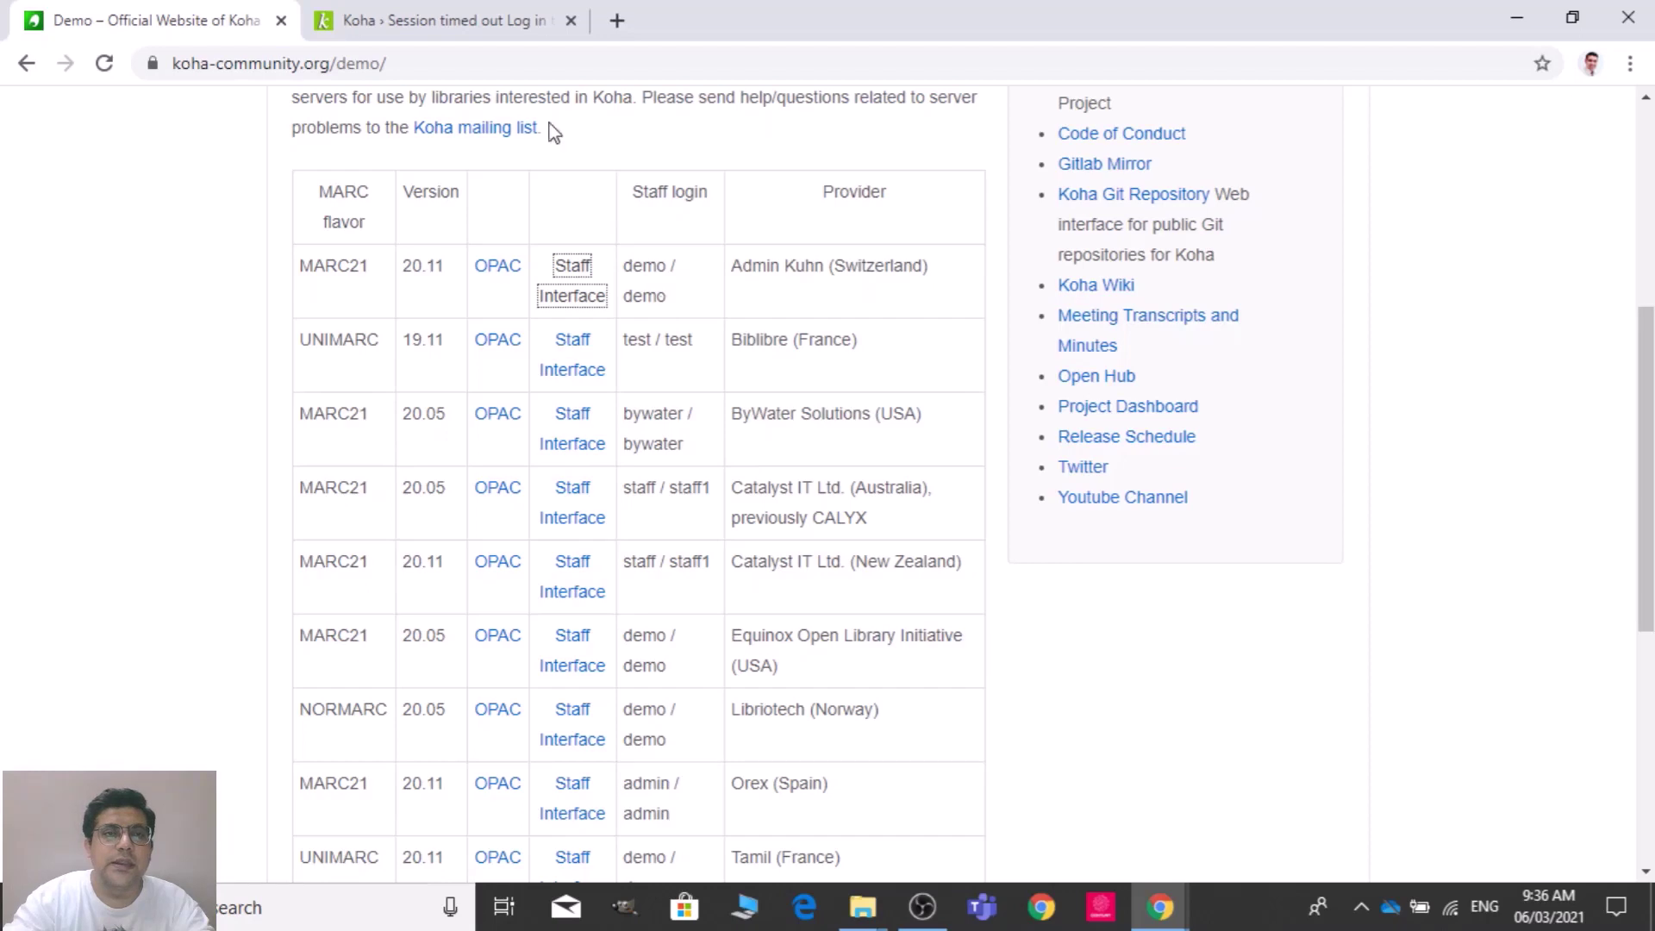
- Log in to the Koha staff interface with the username demo and the account password, and dismiss the browser's password warning
left_click(483, 16)
type("demo")
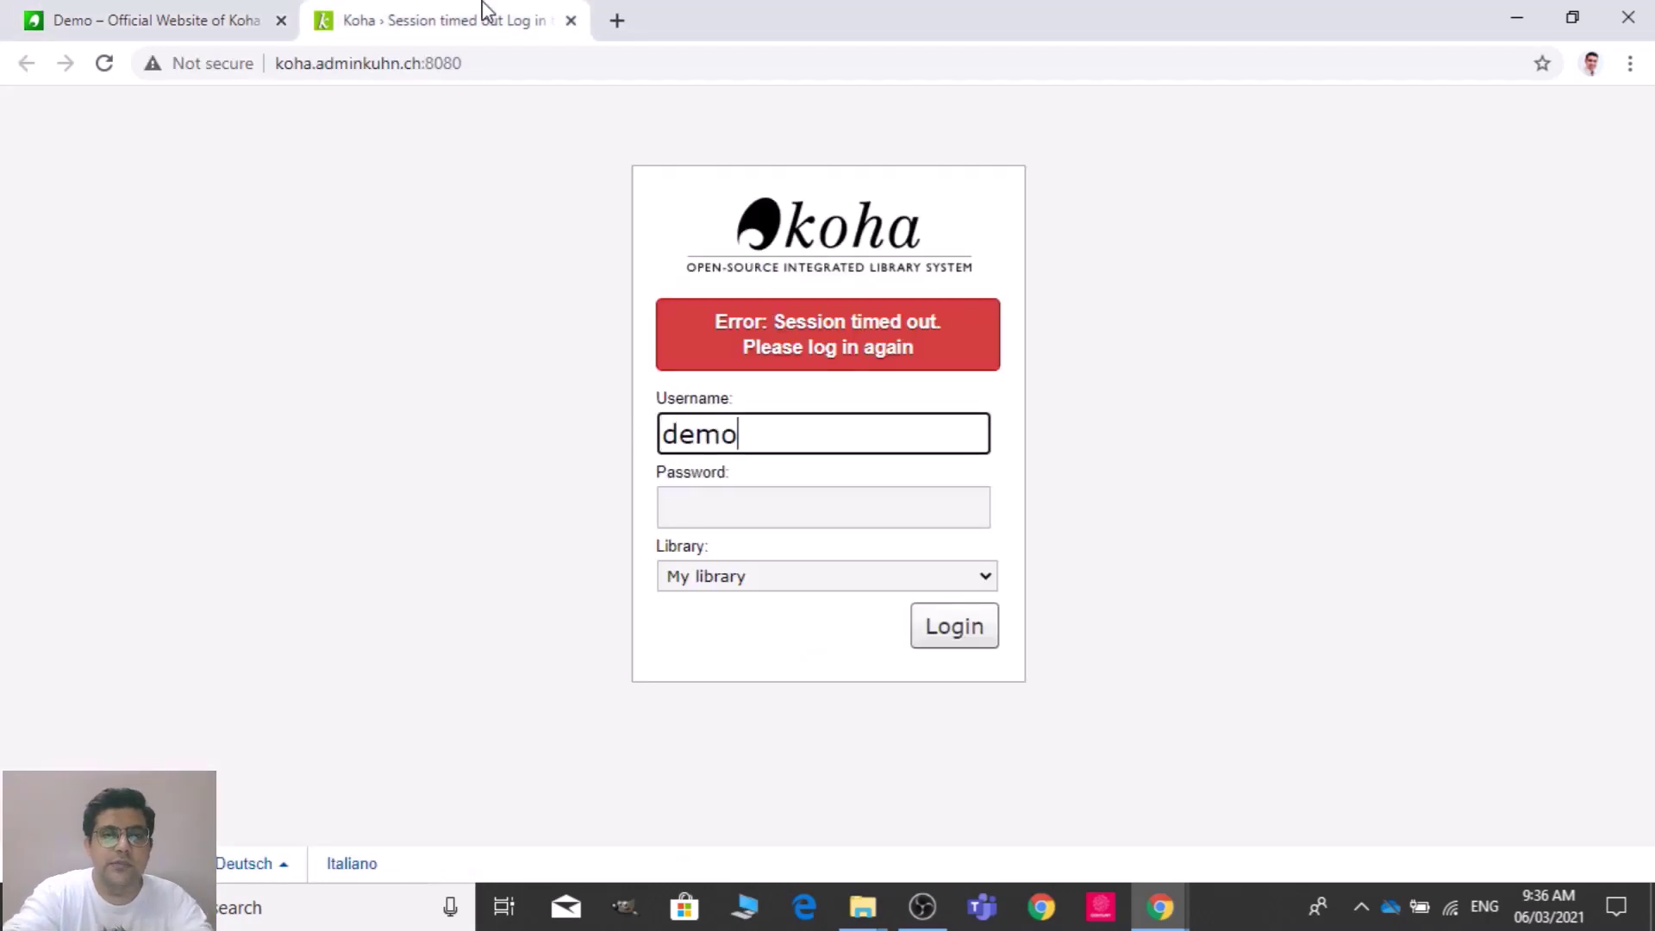
key("Tab")
type("demo")
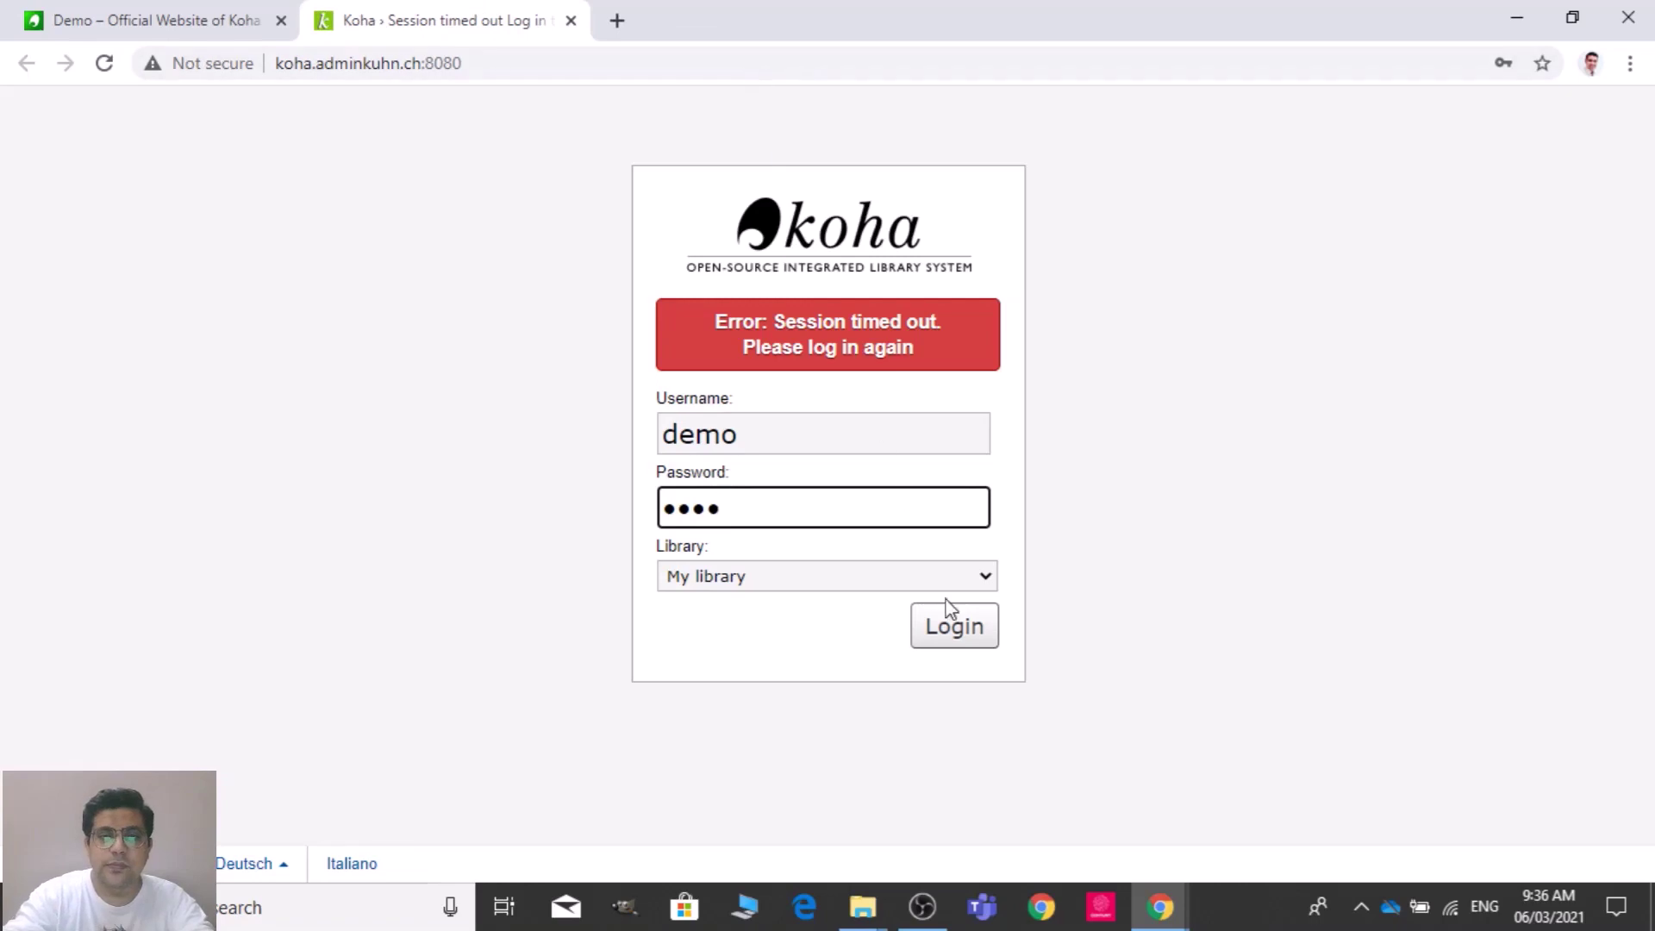
left_click(962, 626)
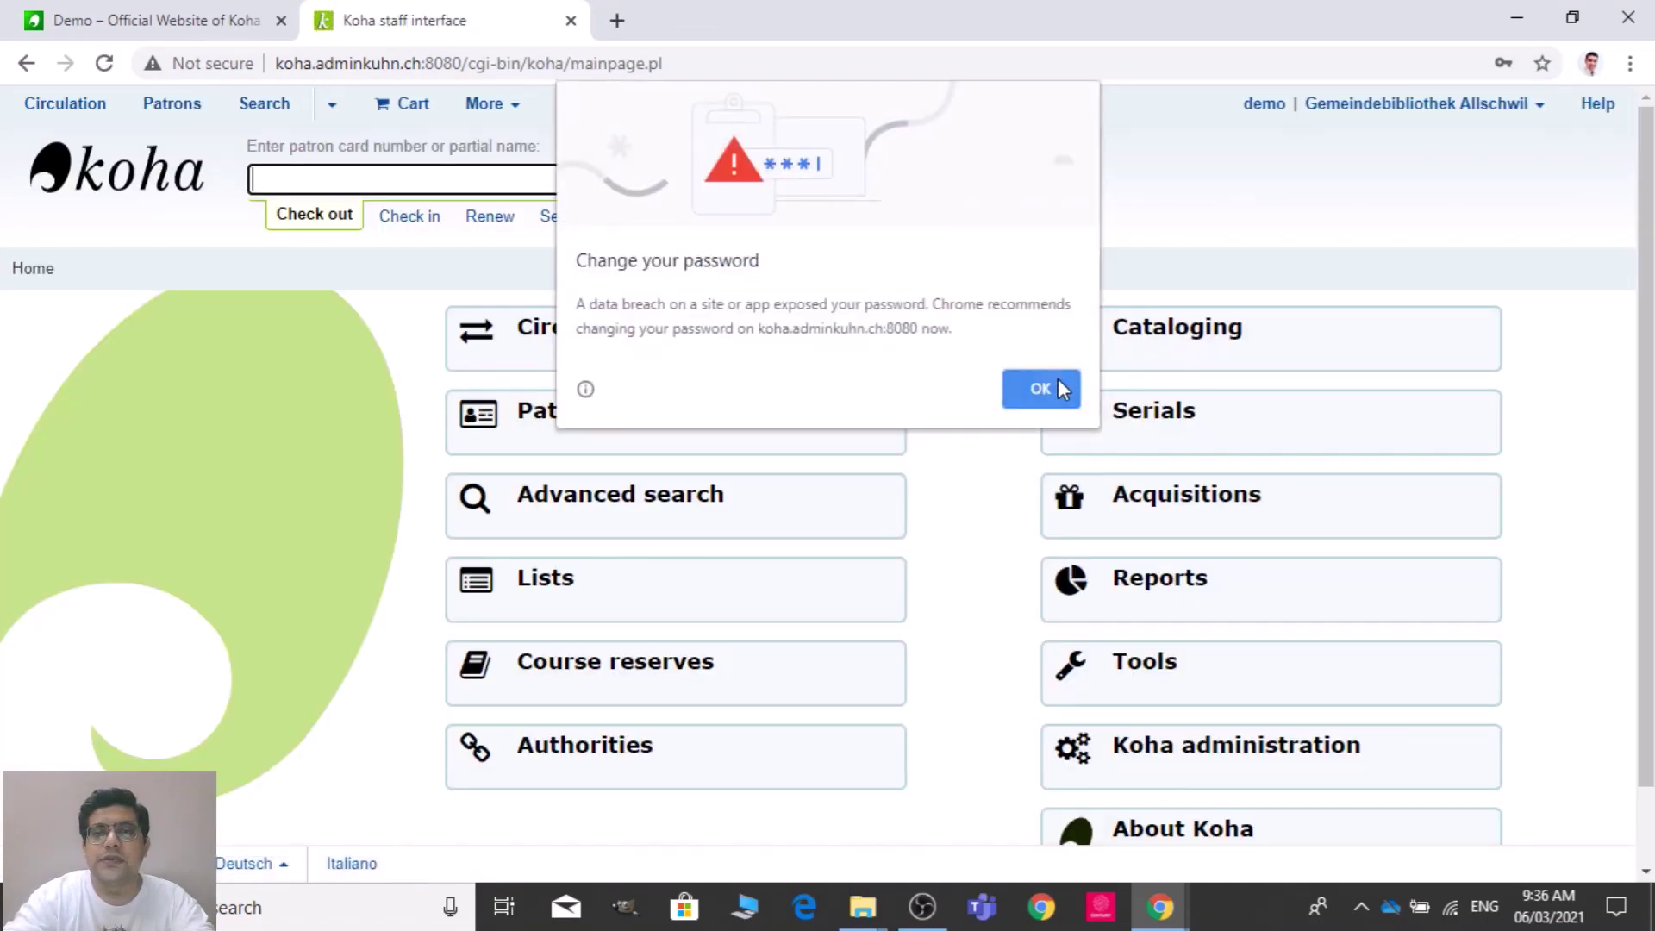
left_click(1060, 381)
- Go to Koha's Reports module and start a new report created from SQL
scroll(828, 474, "down", 1)
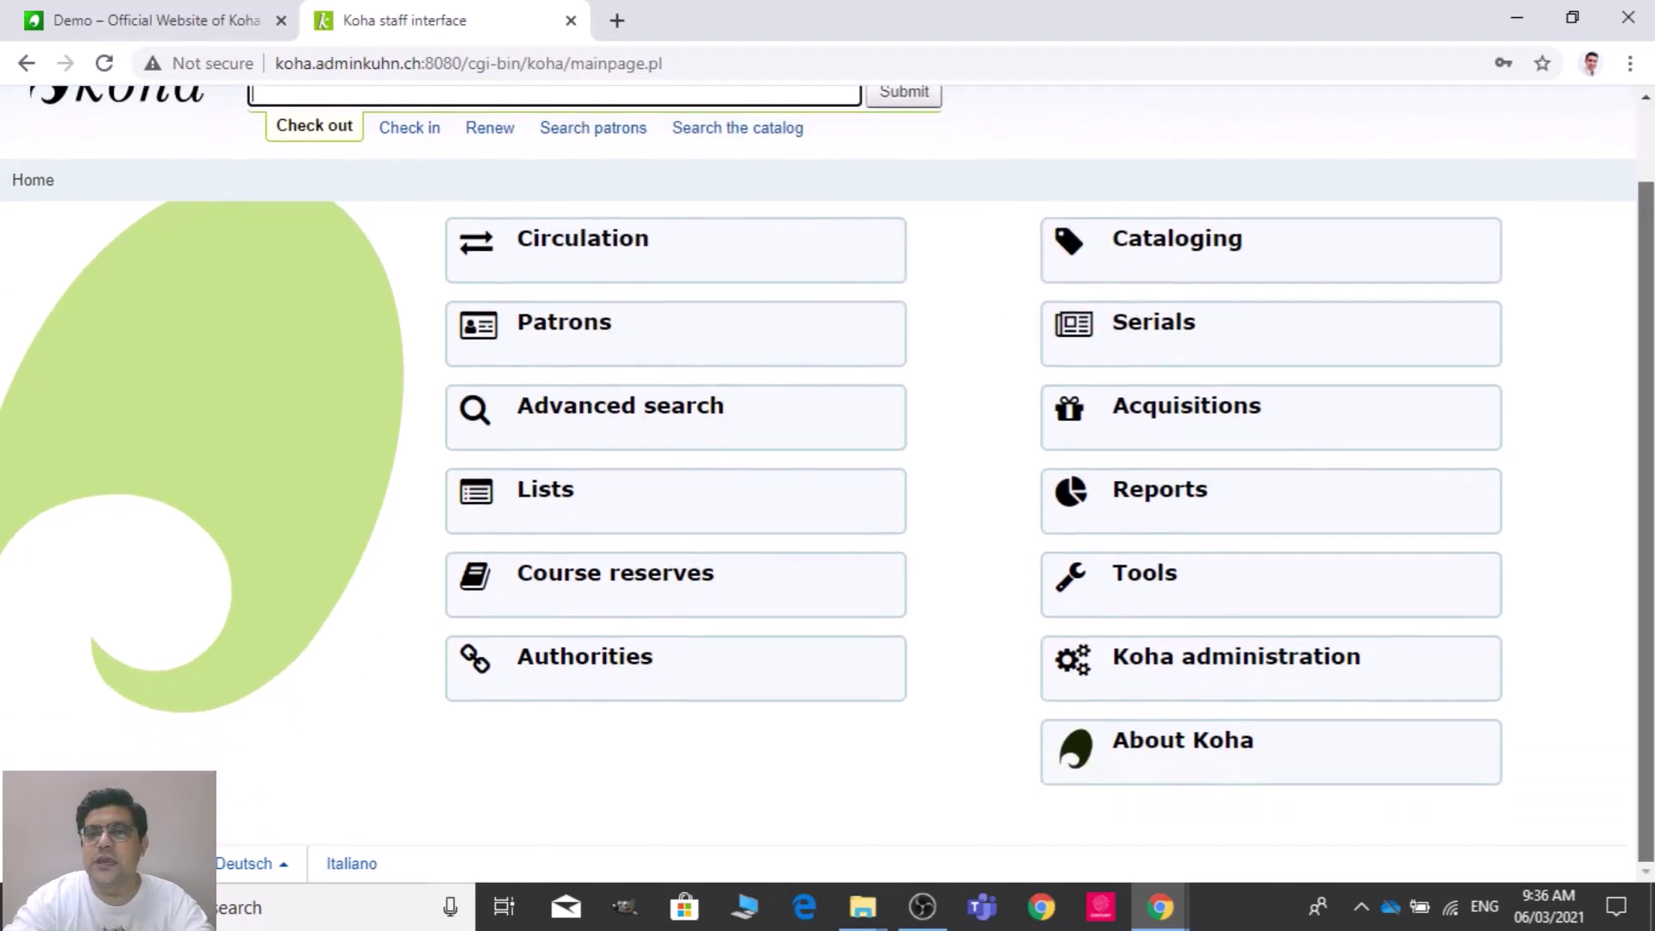
left_click(1268, 519)
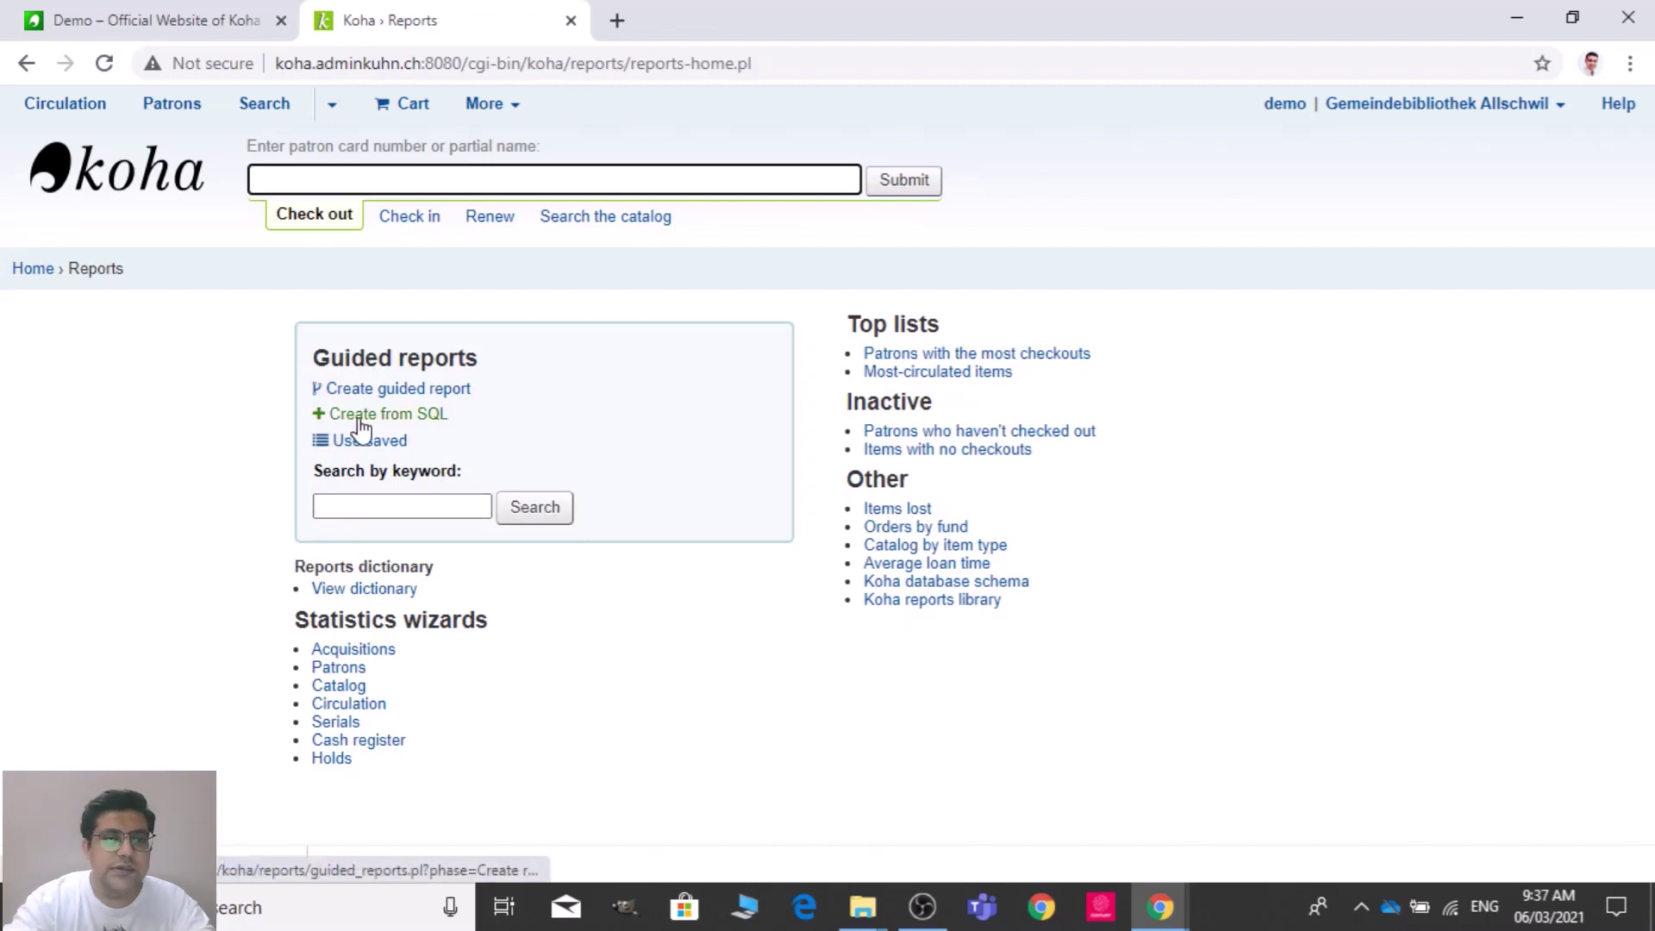
left_click(421, 422)
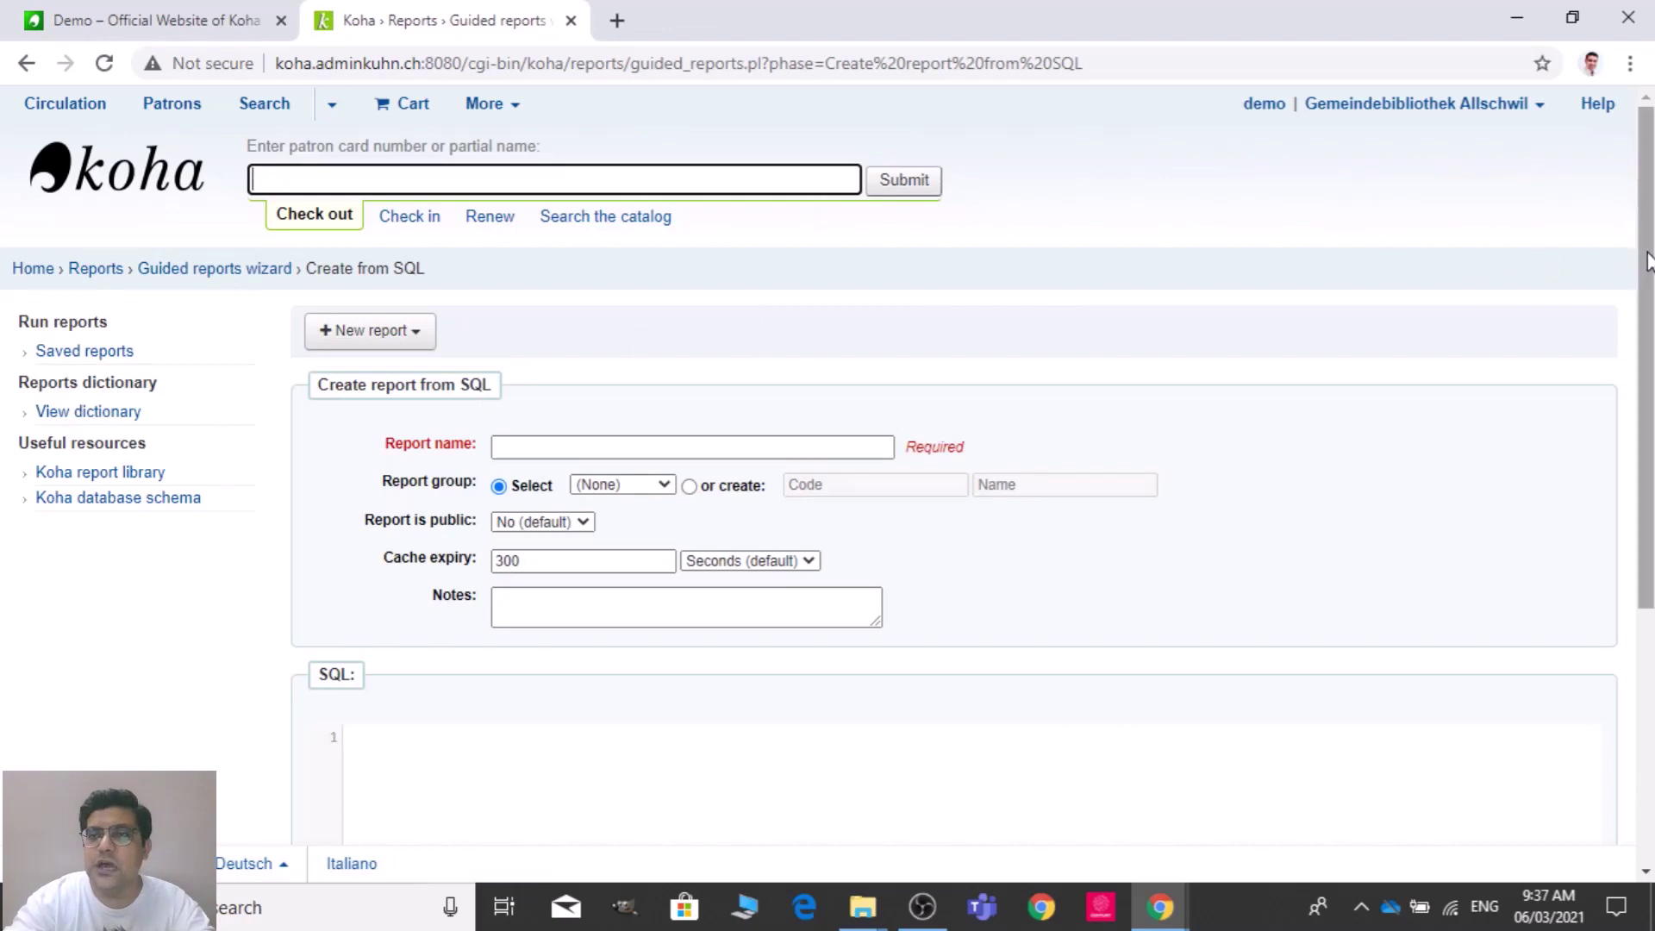
- Name the new SQL report "Accession Register" and place the cursor in the empty SQL editor
left_click_drag(1649, 262, 1649, 406)
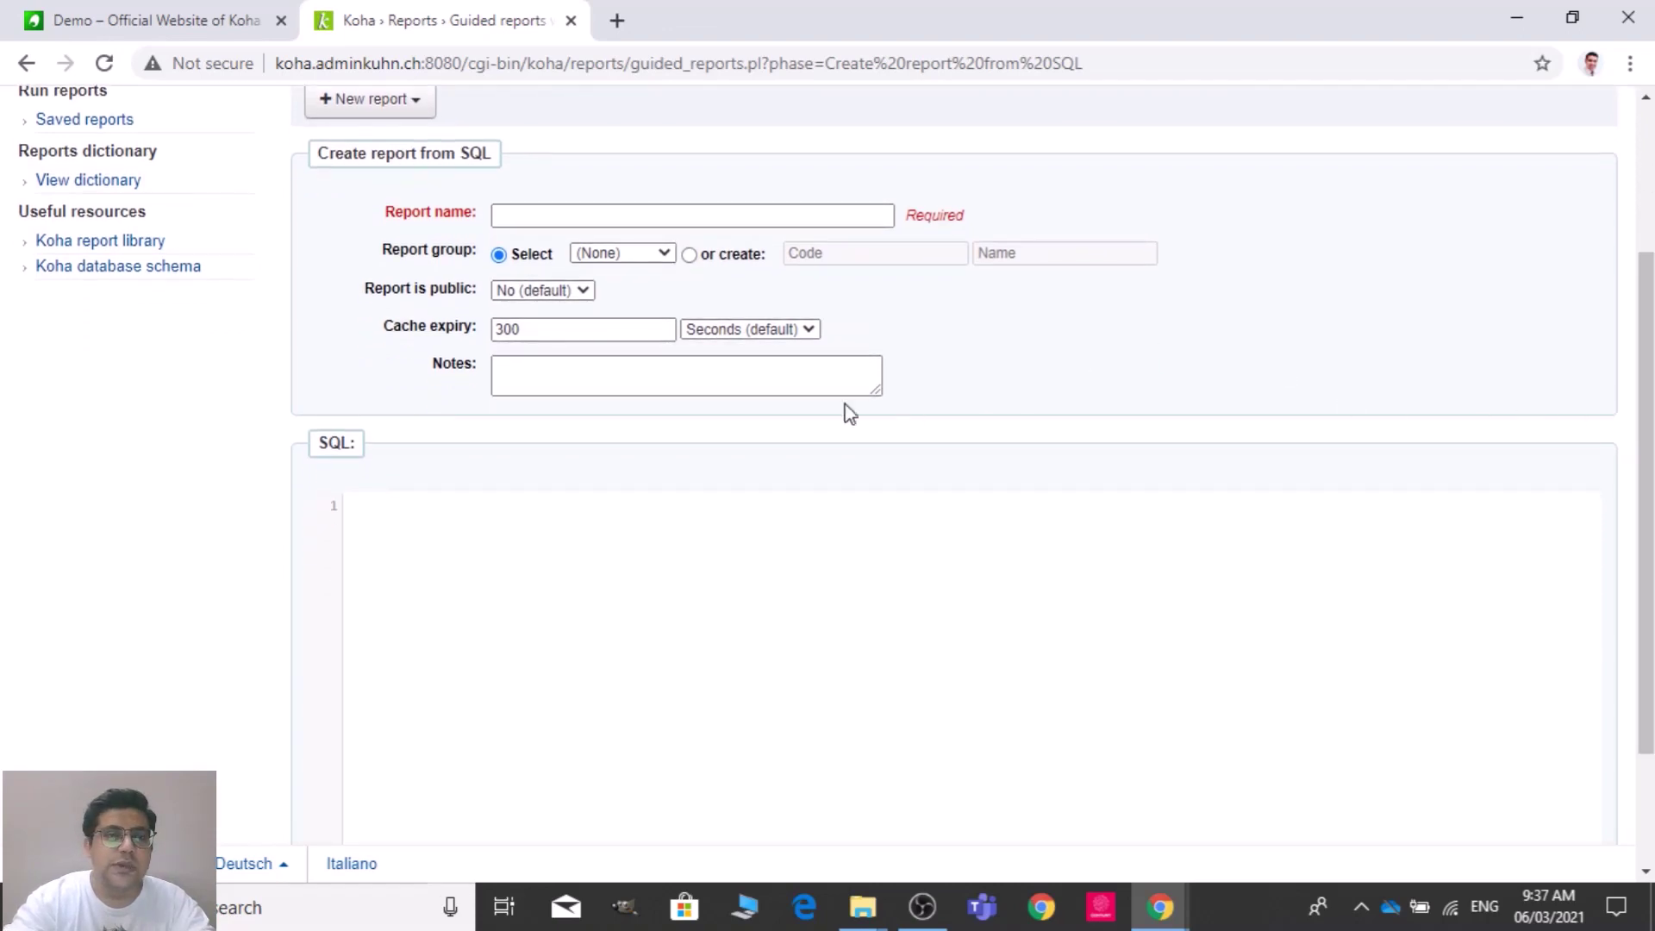
left_click(545, 213)
type("Access")
key("Down")
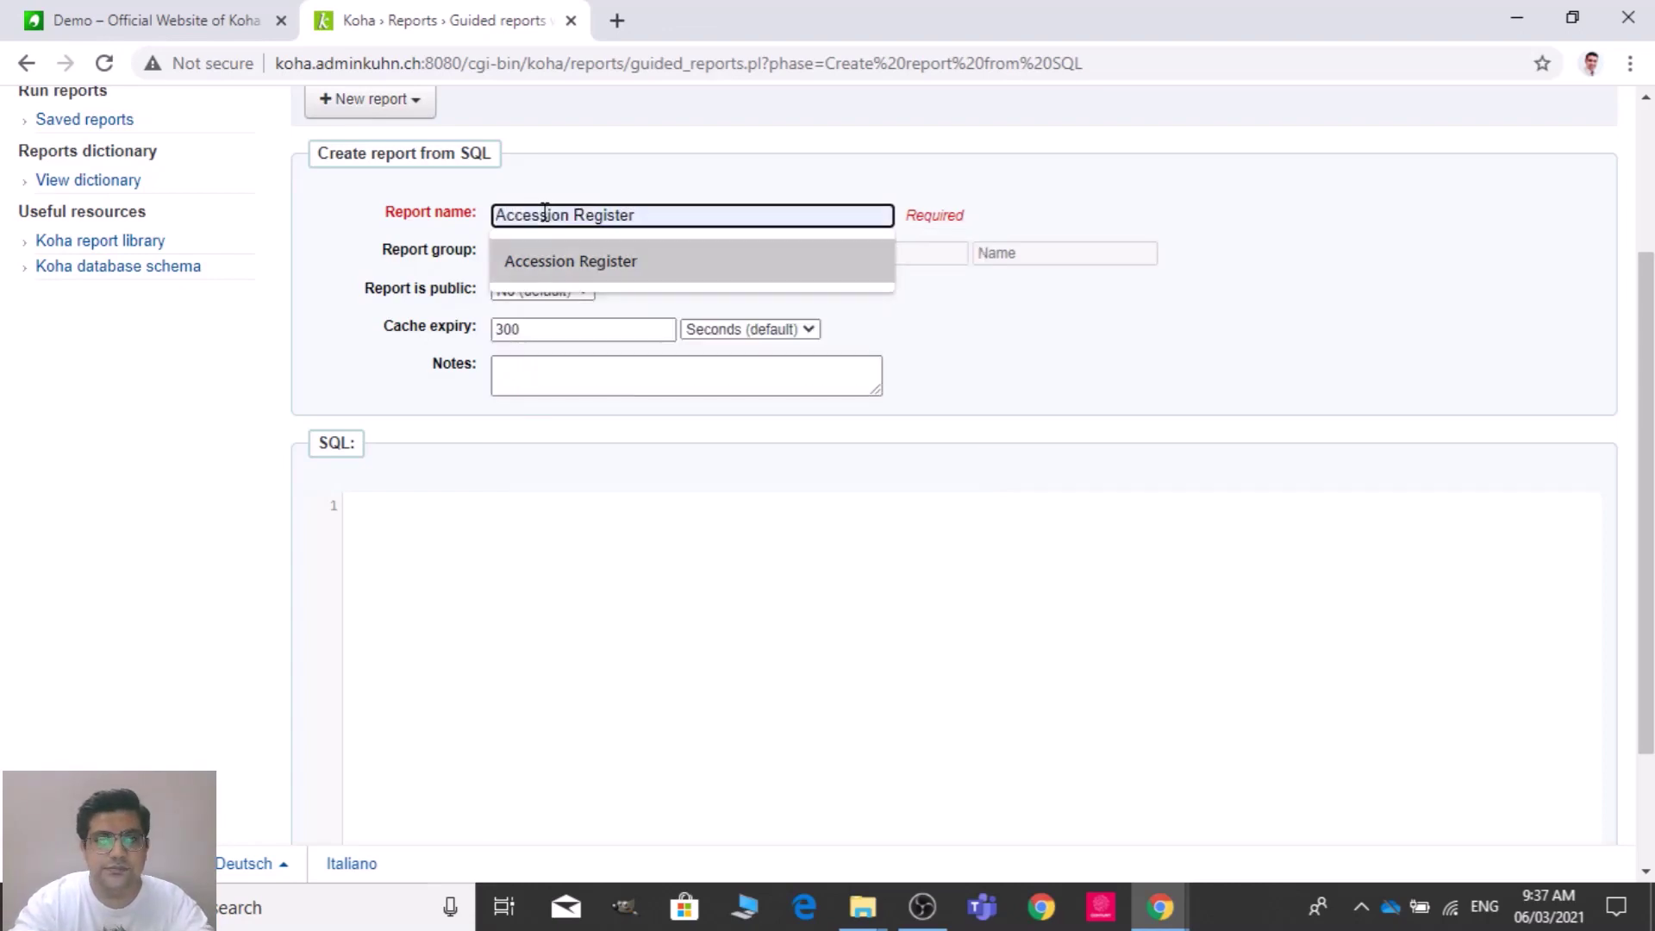
key("Return")
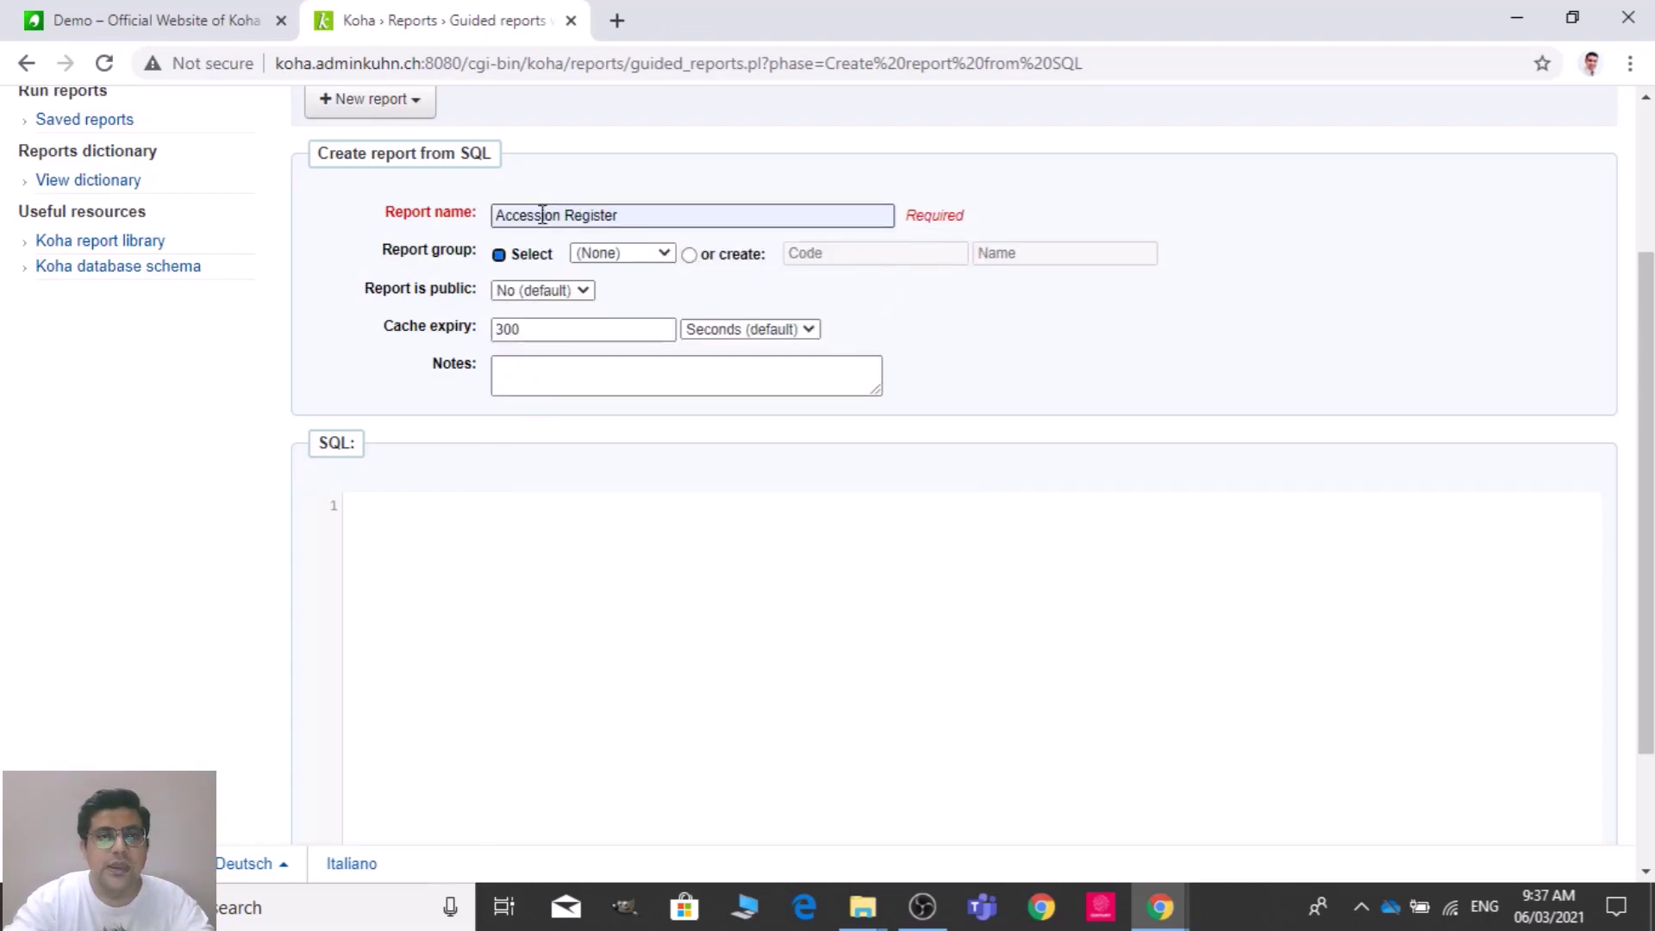
left_click(582, 327)
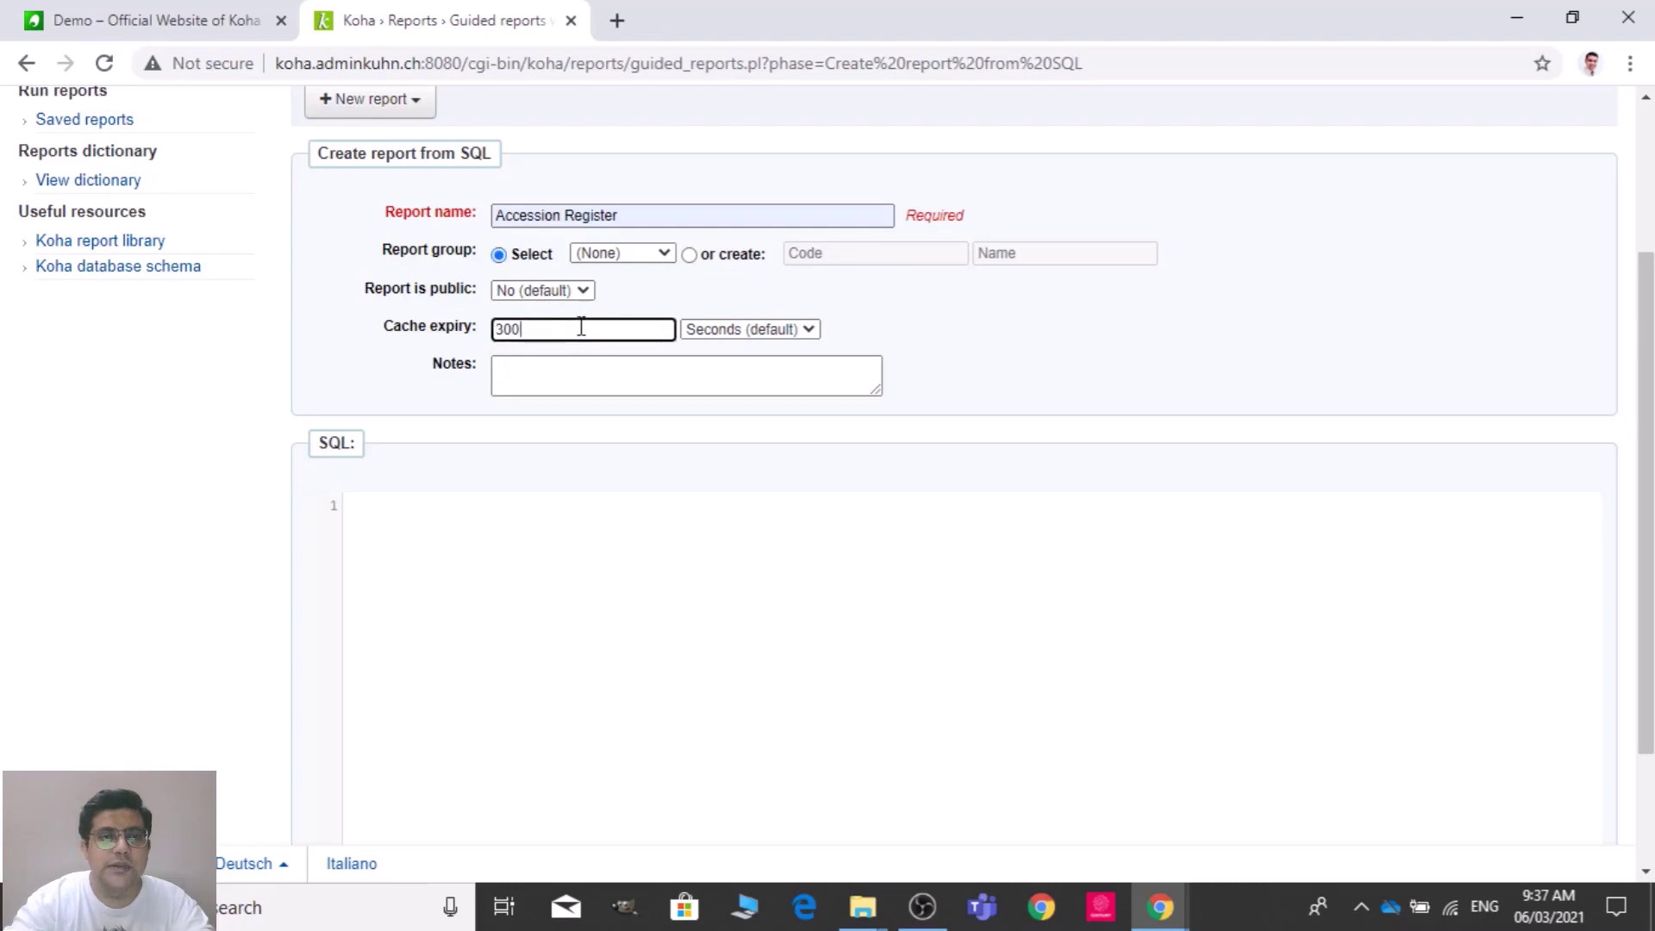
left_click(567, 382)
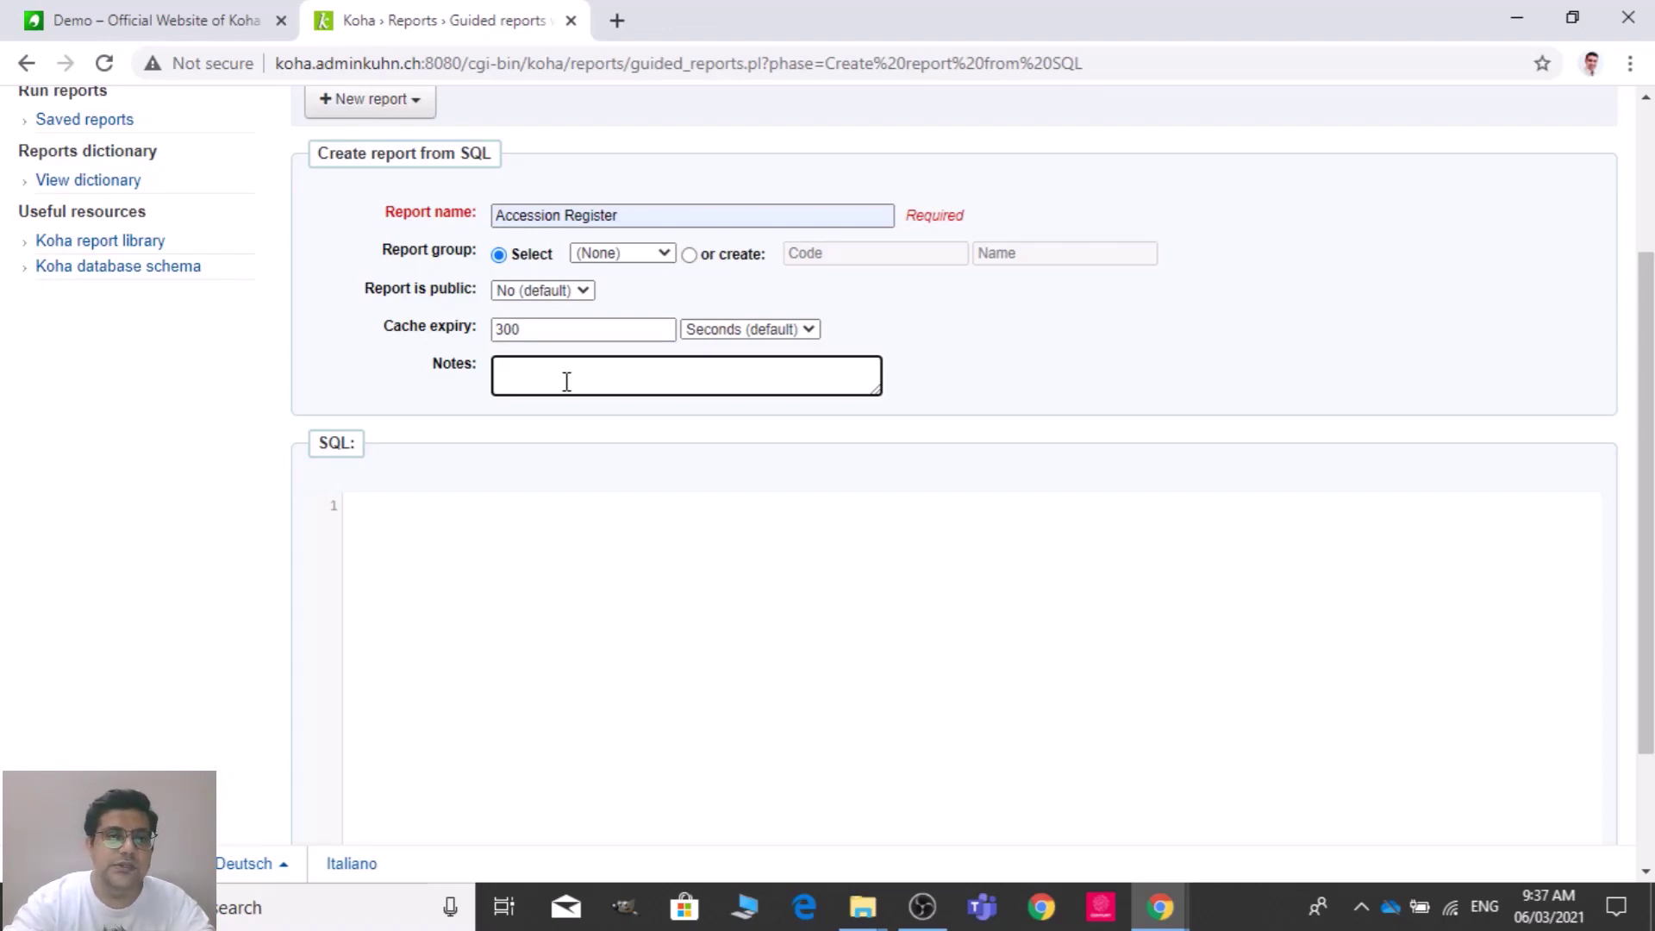
left_click(483, 529)
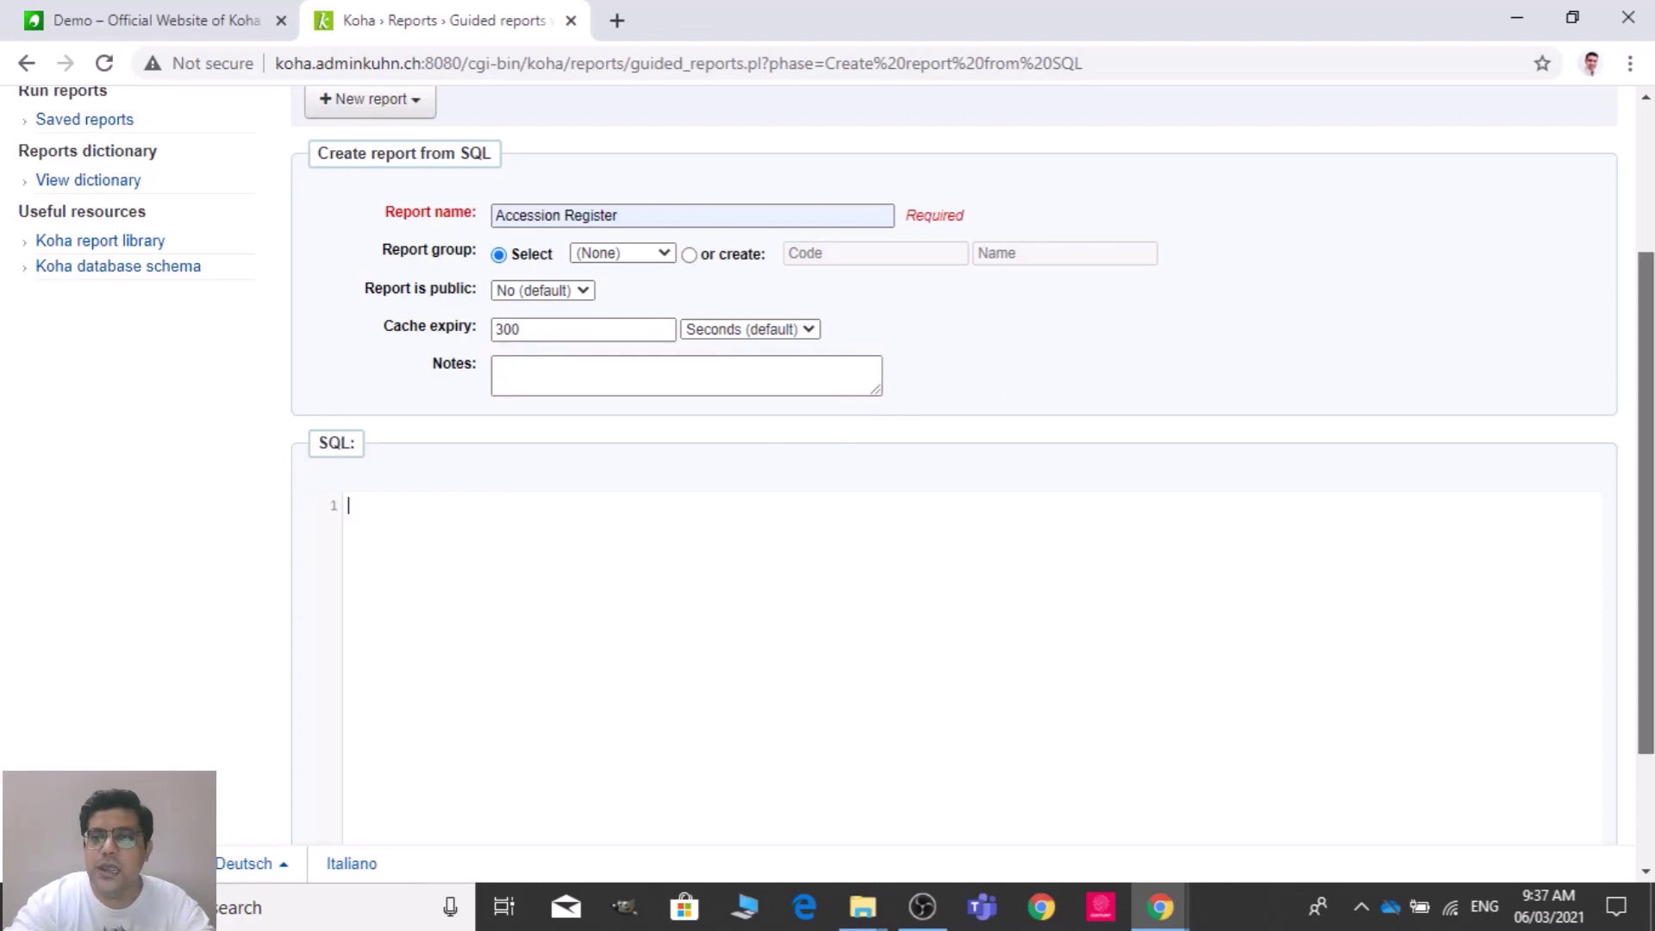
- Open the Koha report library in a new browser tab and switch to it
scroll(1647, 500, "down", 2)
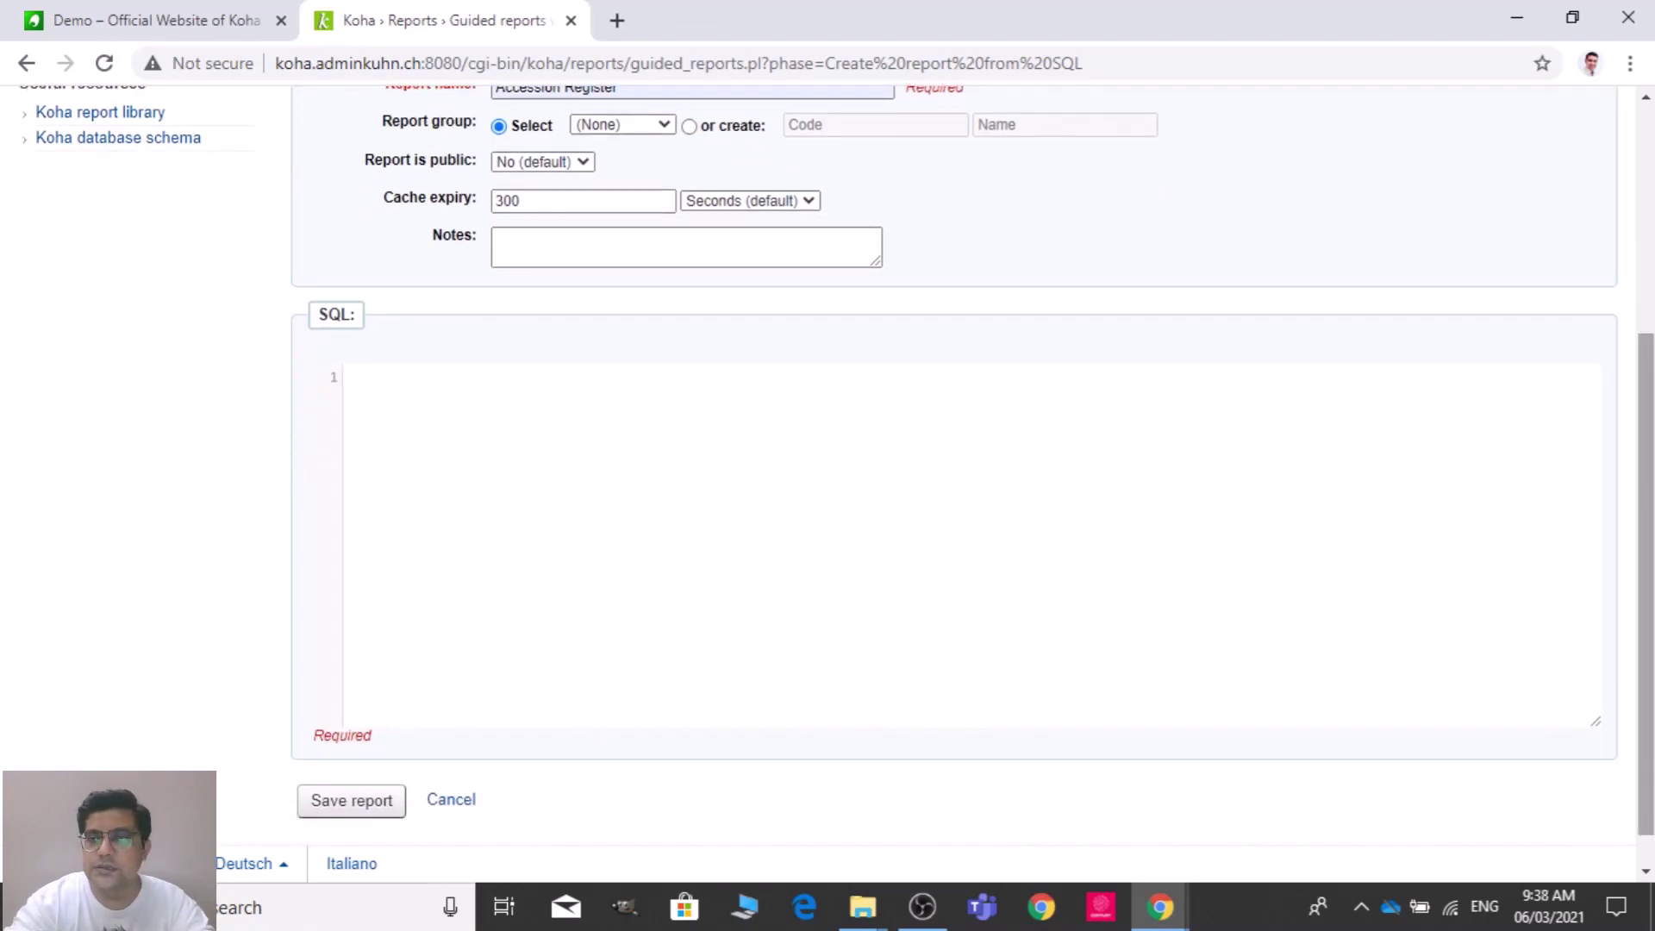
scroll(1652, 349, "up", 1)
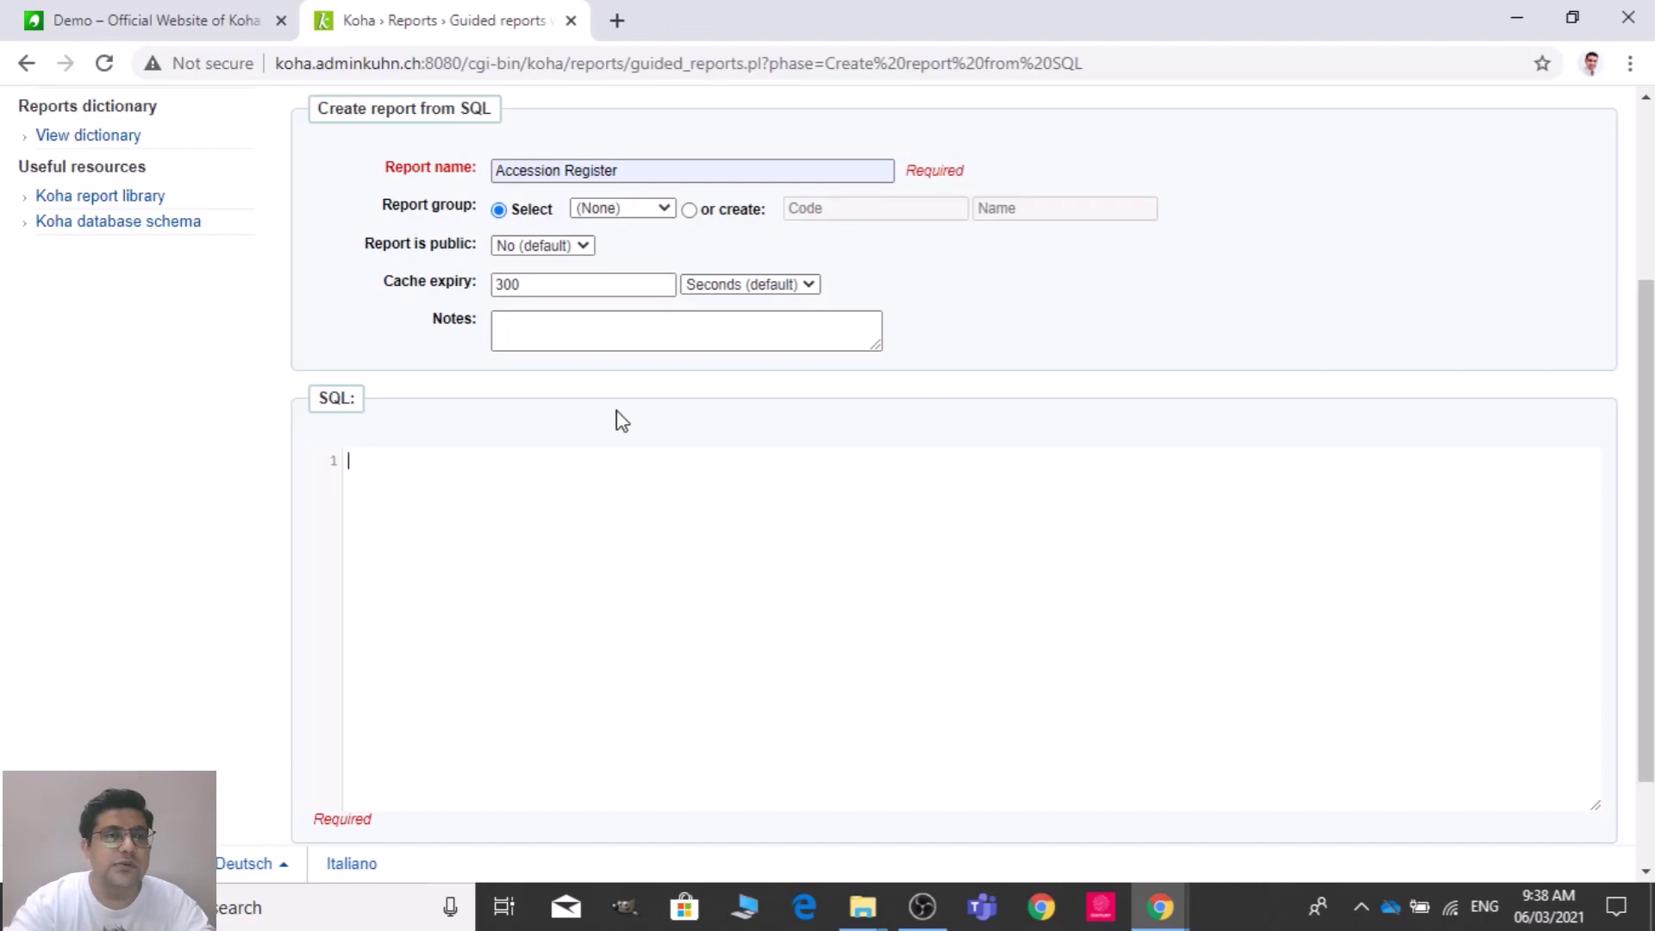
right_click(112, 208)
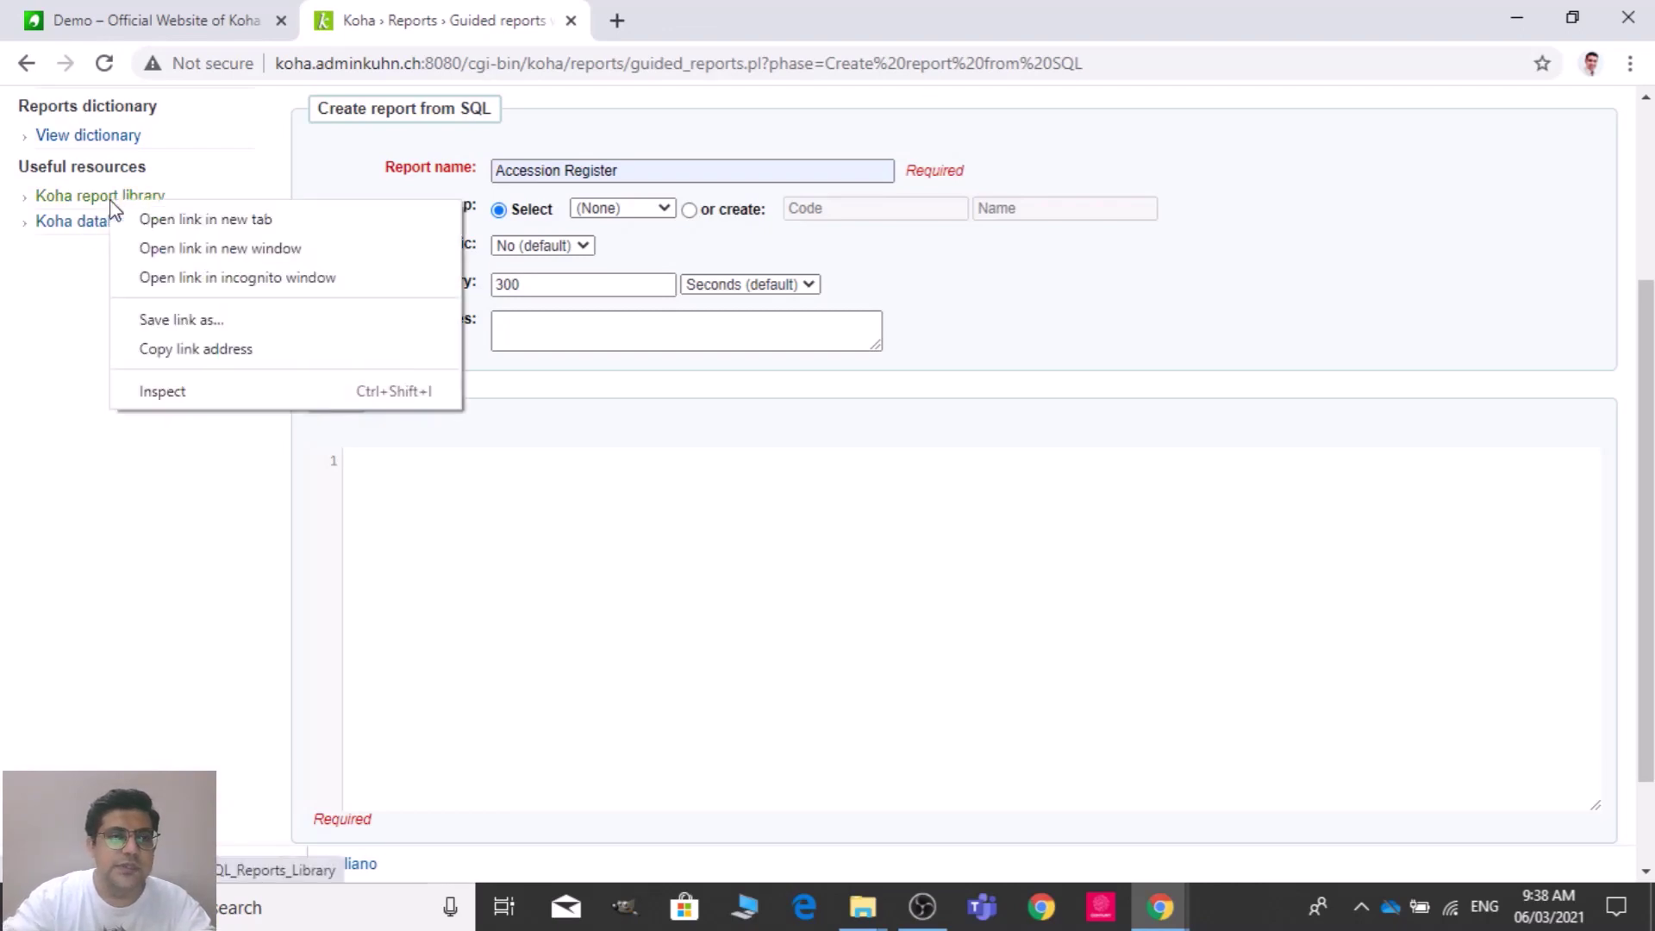
left_click(175, 221)
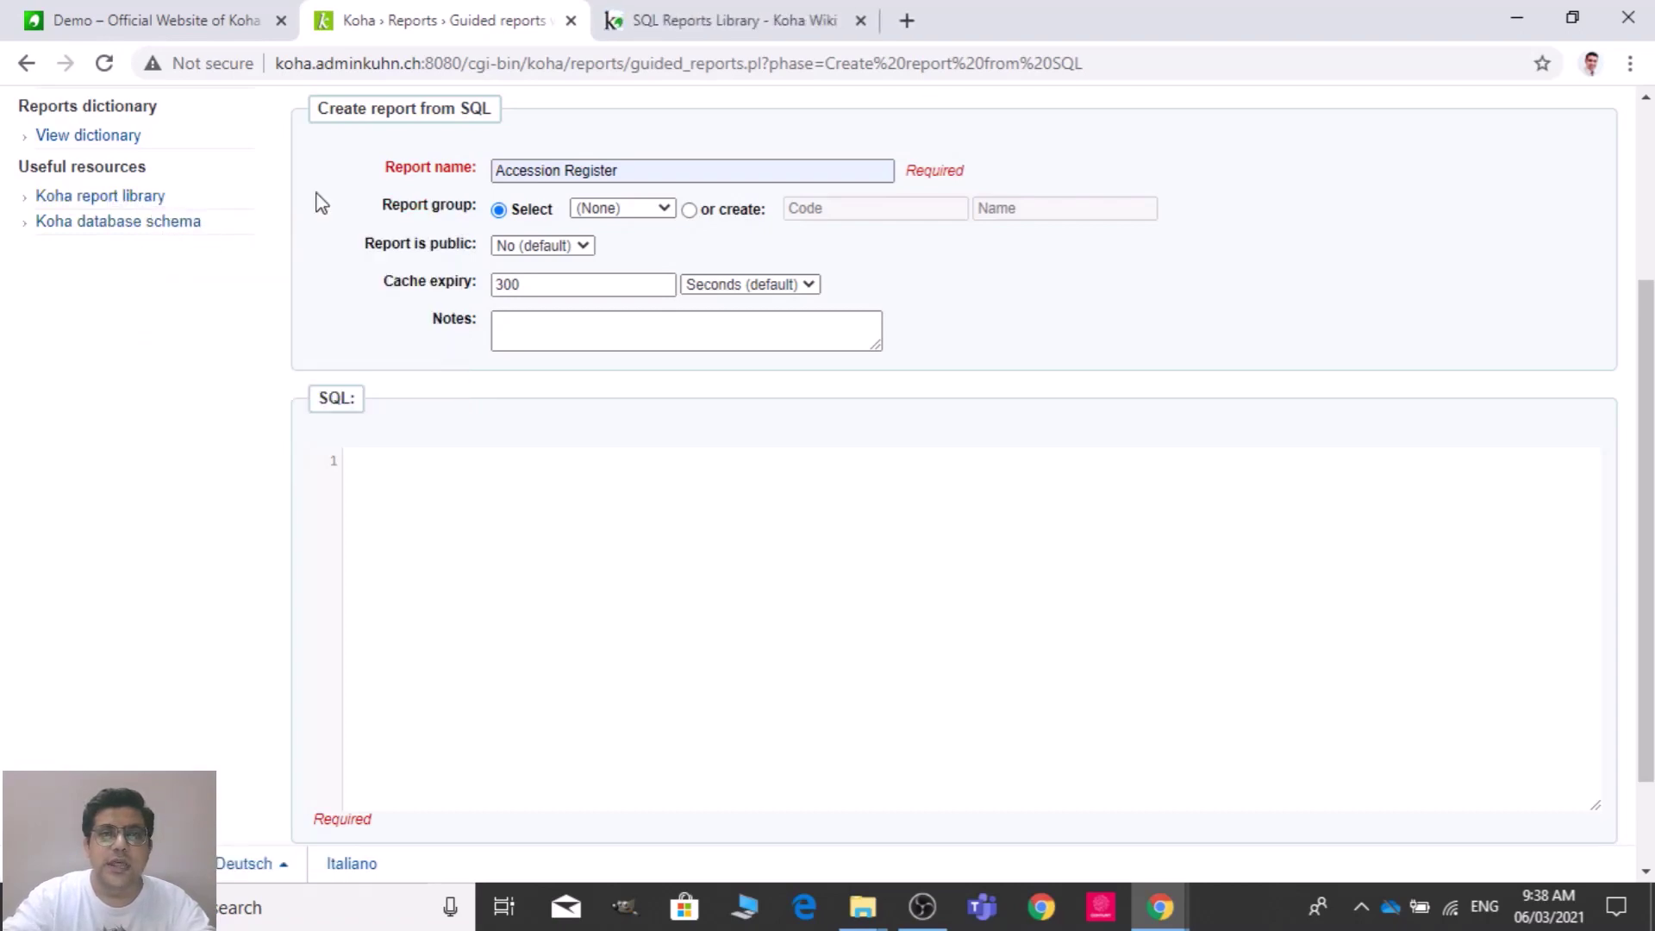
left_click(699, 13)
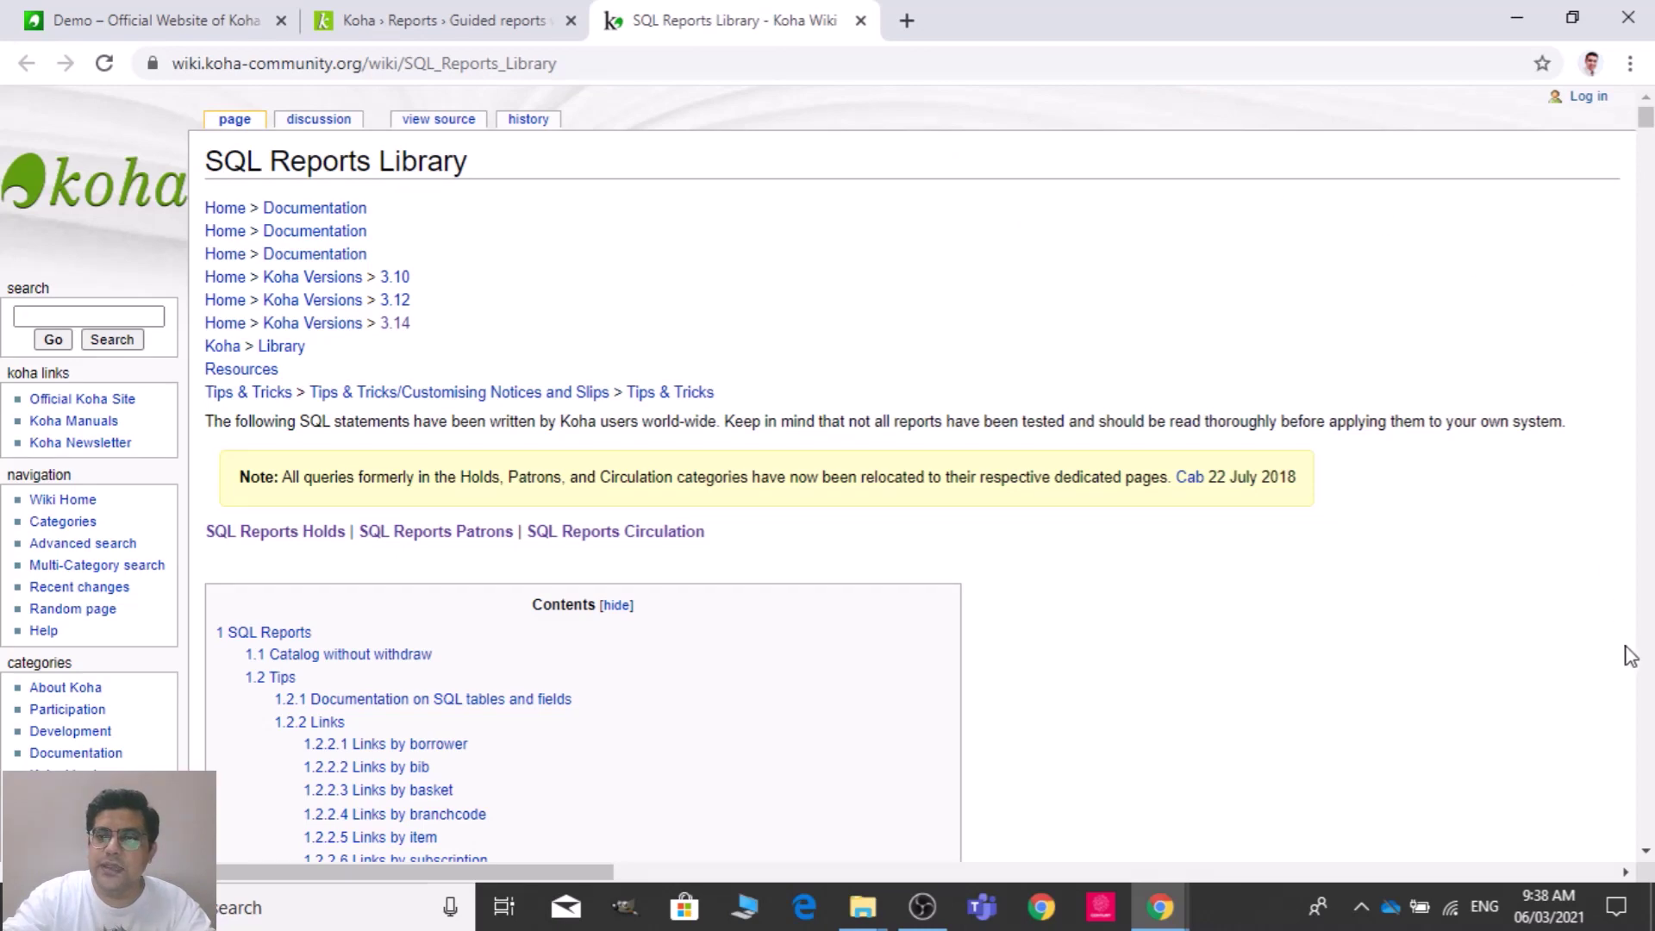
- Open the "Updated Accession Register Sorted by Barcode Number Report" entry from the library's contents list and enlarge the page to read its SQL
left_click_drag(1647, 855, 1648, 855)
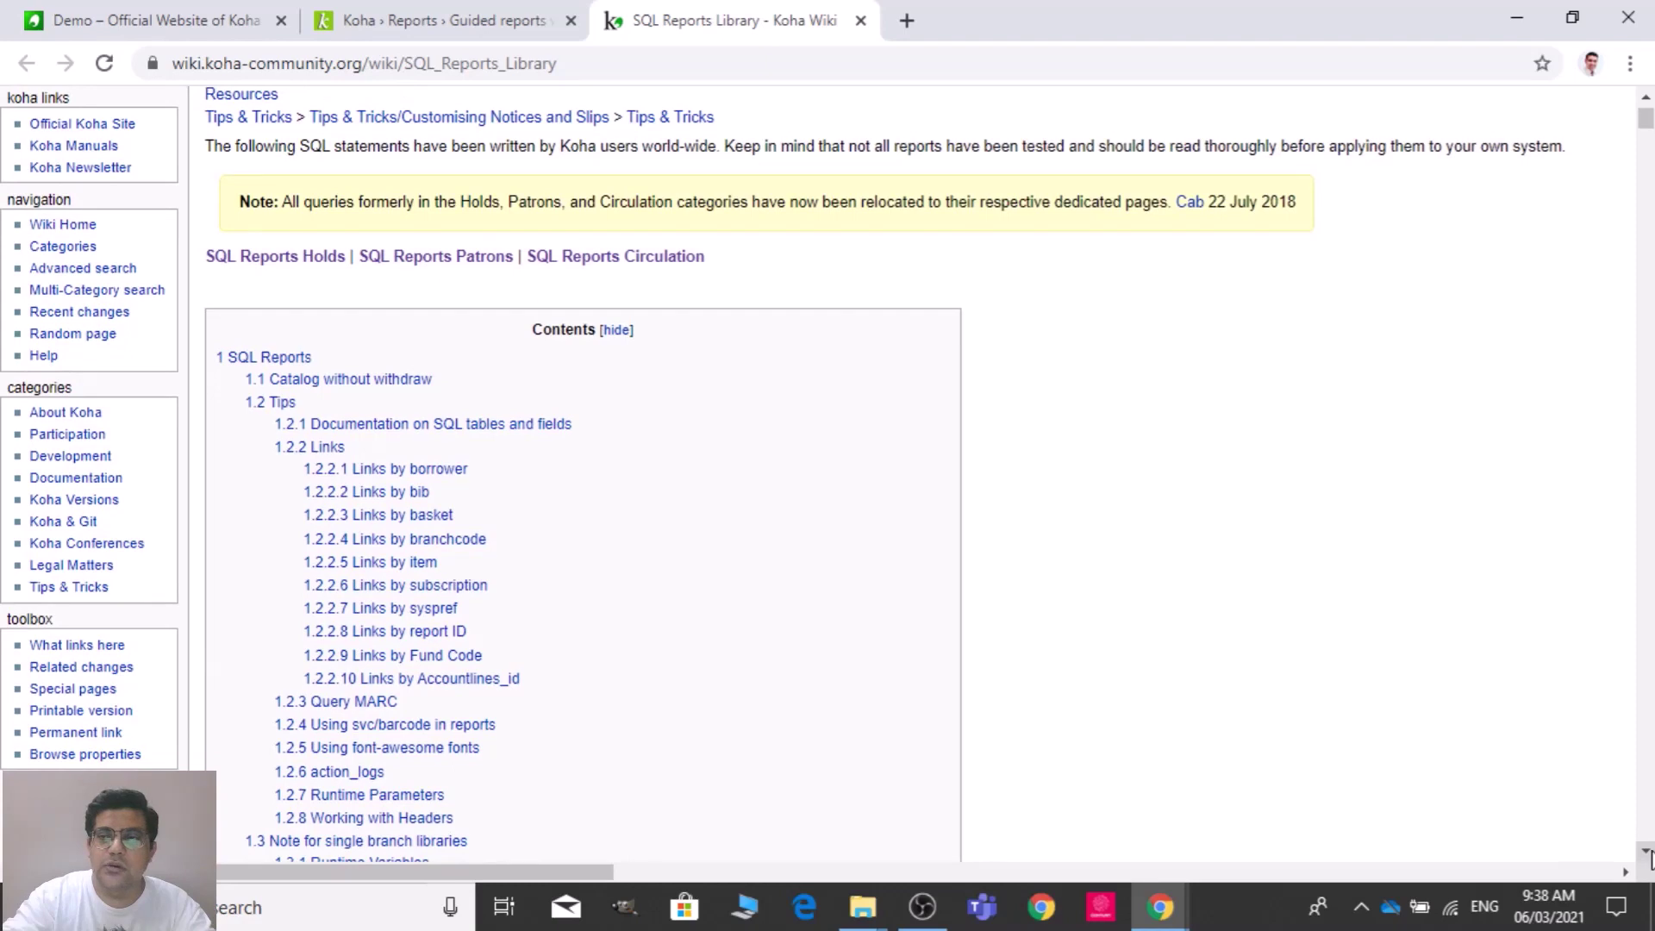
left_click(1647, 855)
left_click(1648, 855)
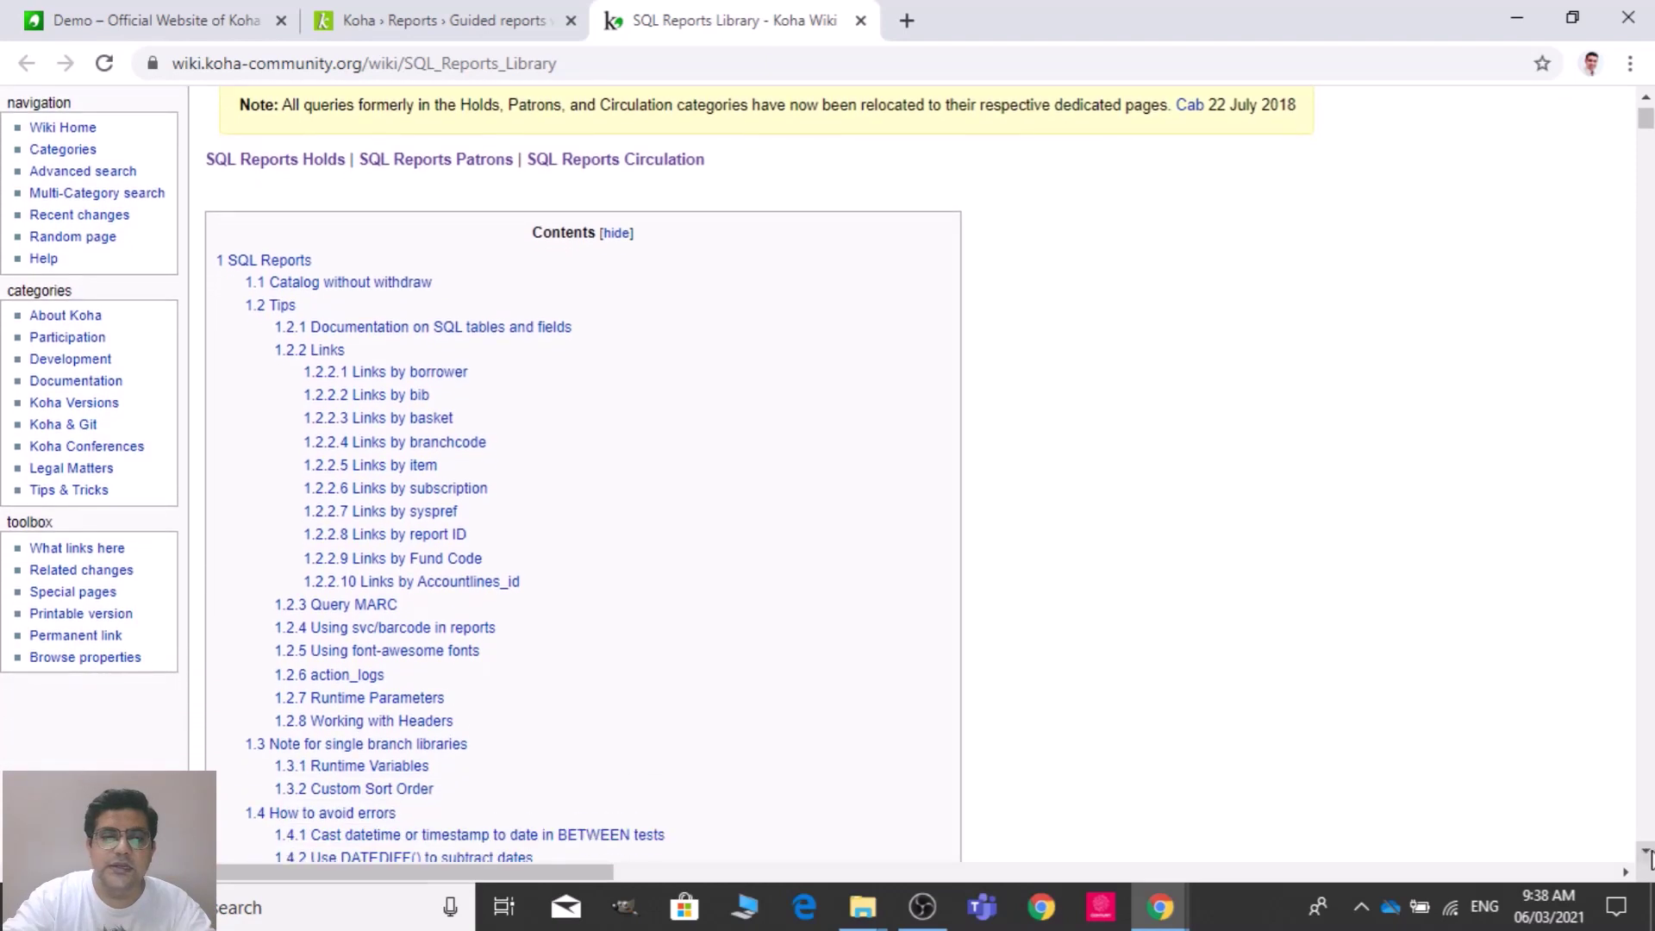
left_click(1647, 855)
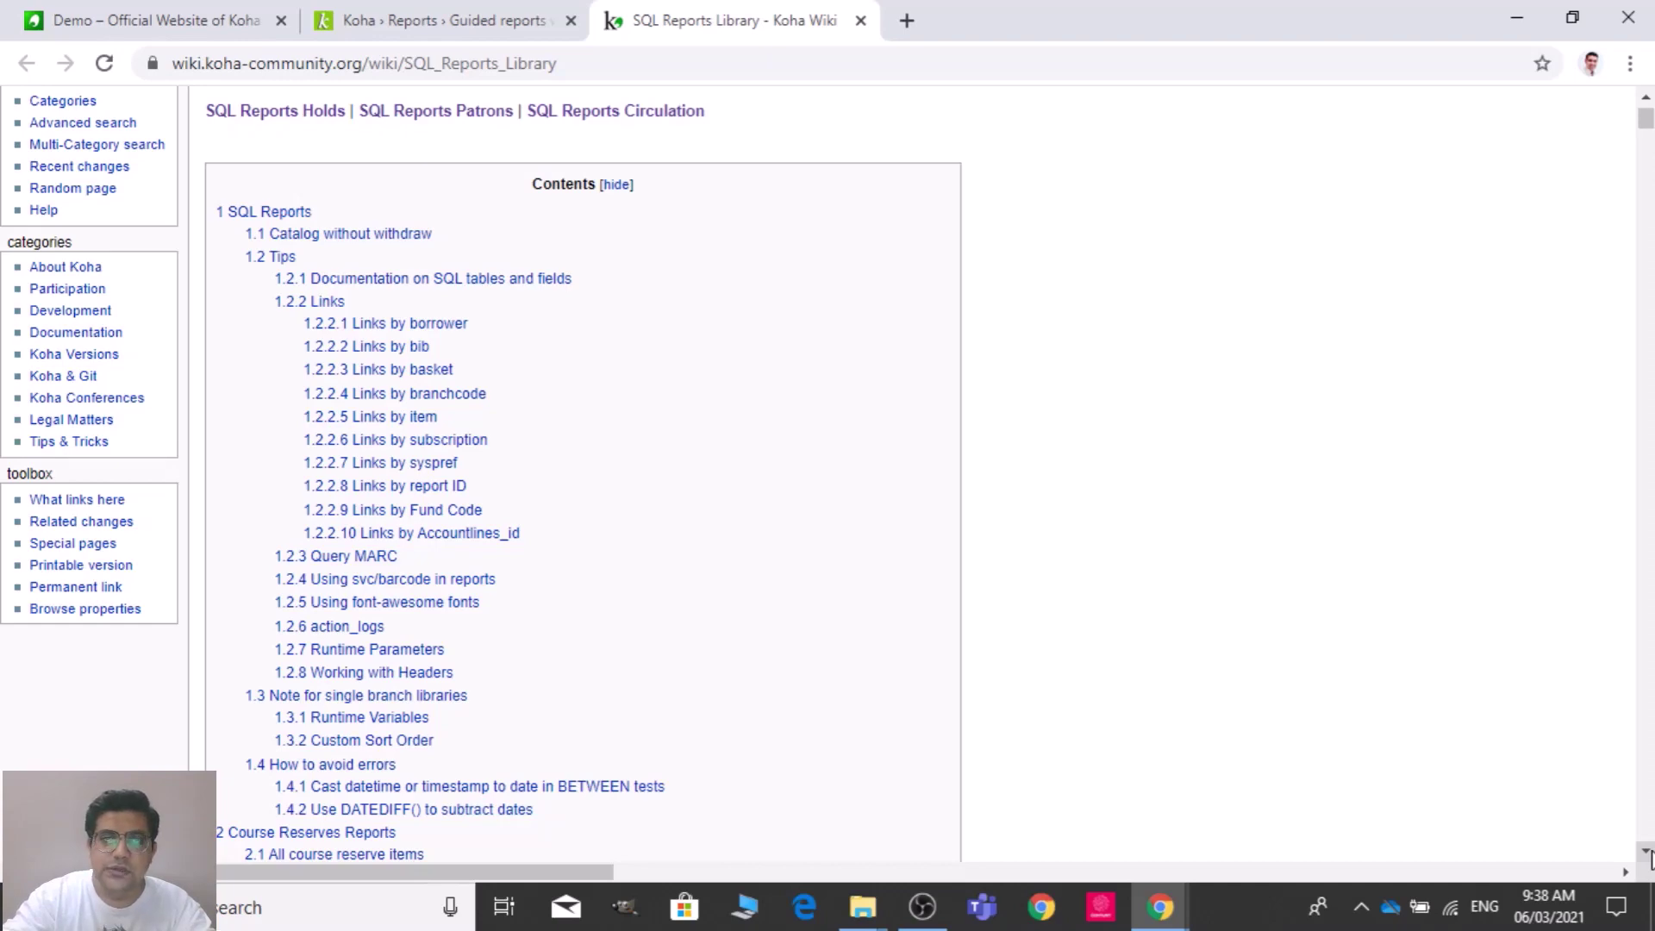
right_click(1649, 856)
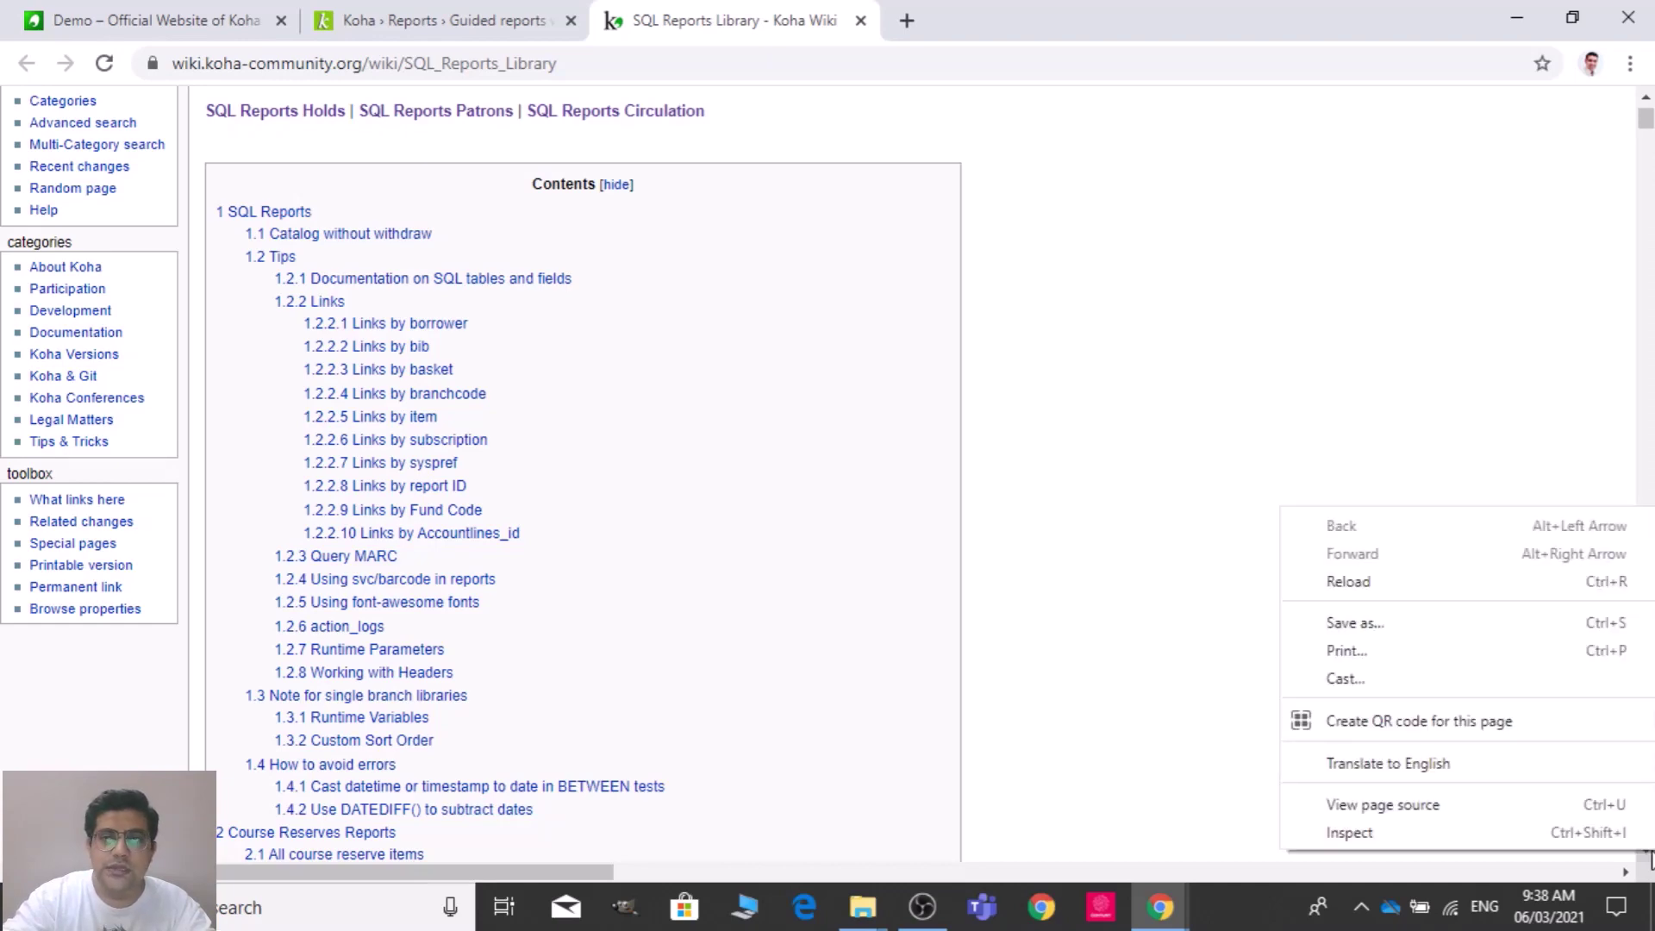
left_click(1487, 383)
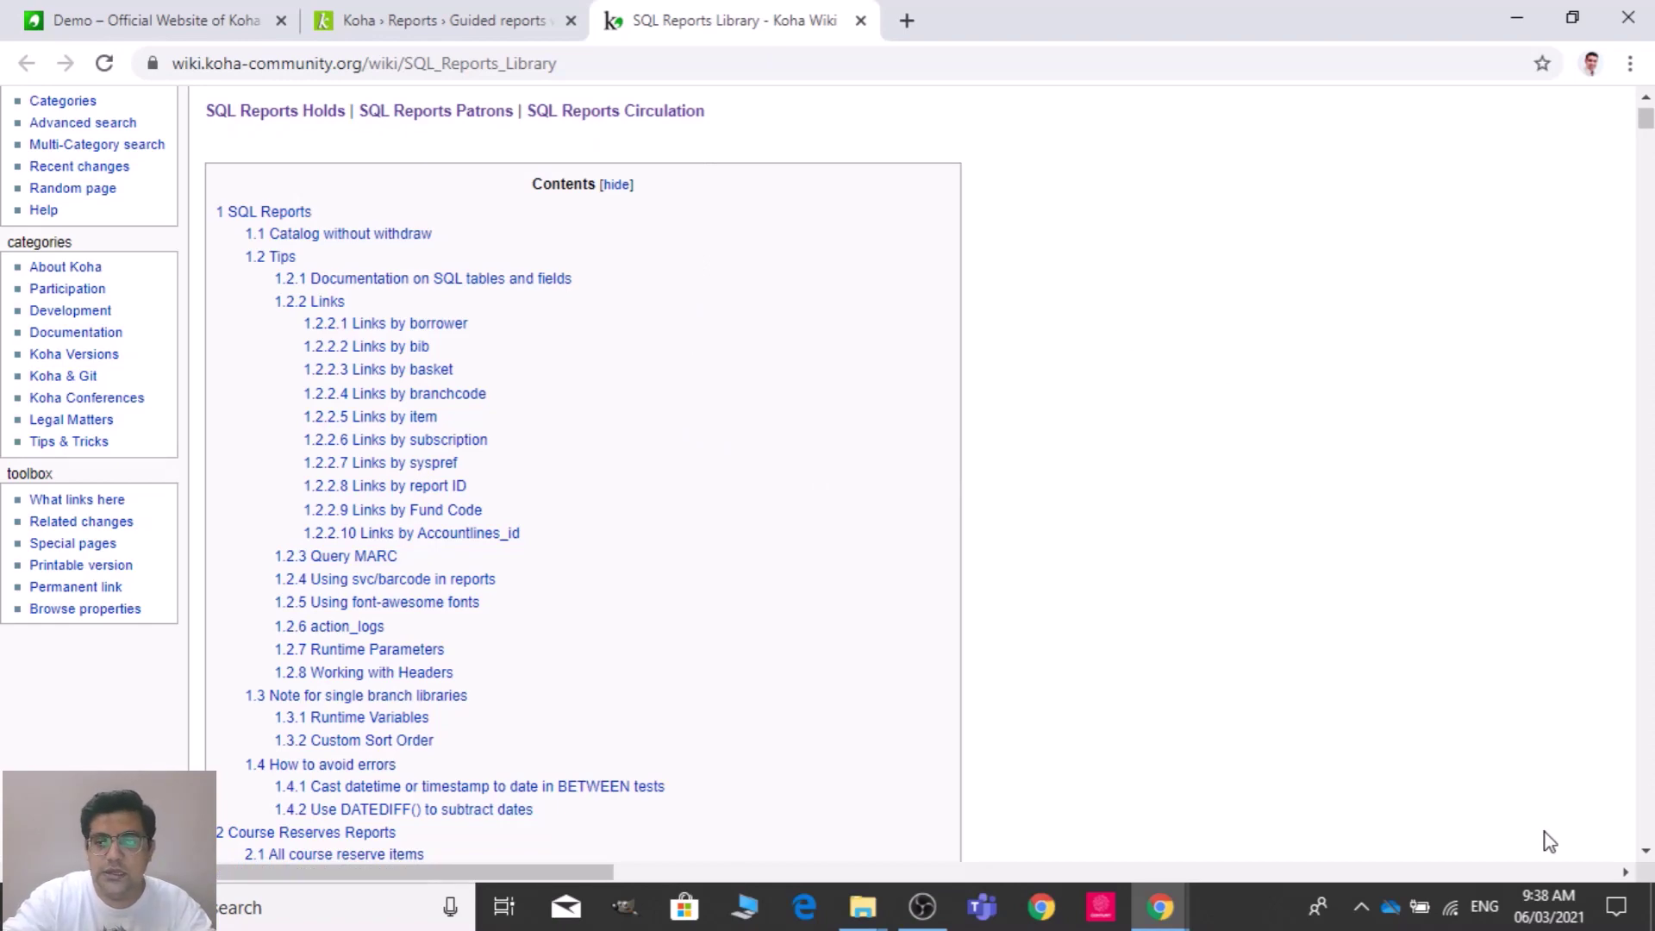
left_click(1645, 855)
left_click_drag(1646, 855, 1646, 855)
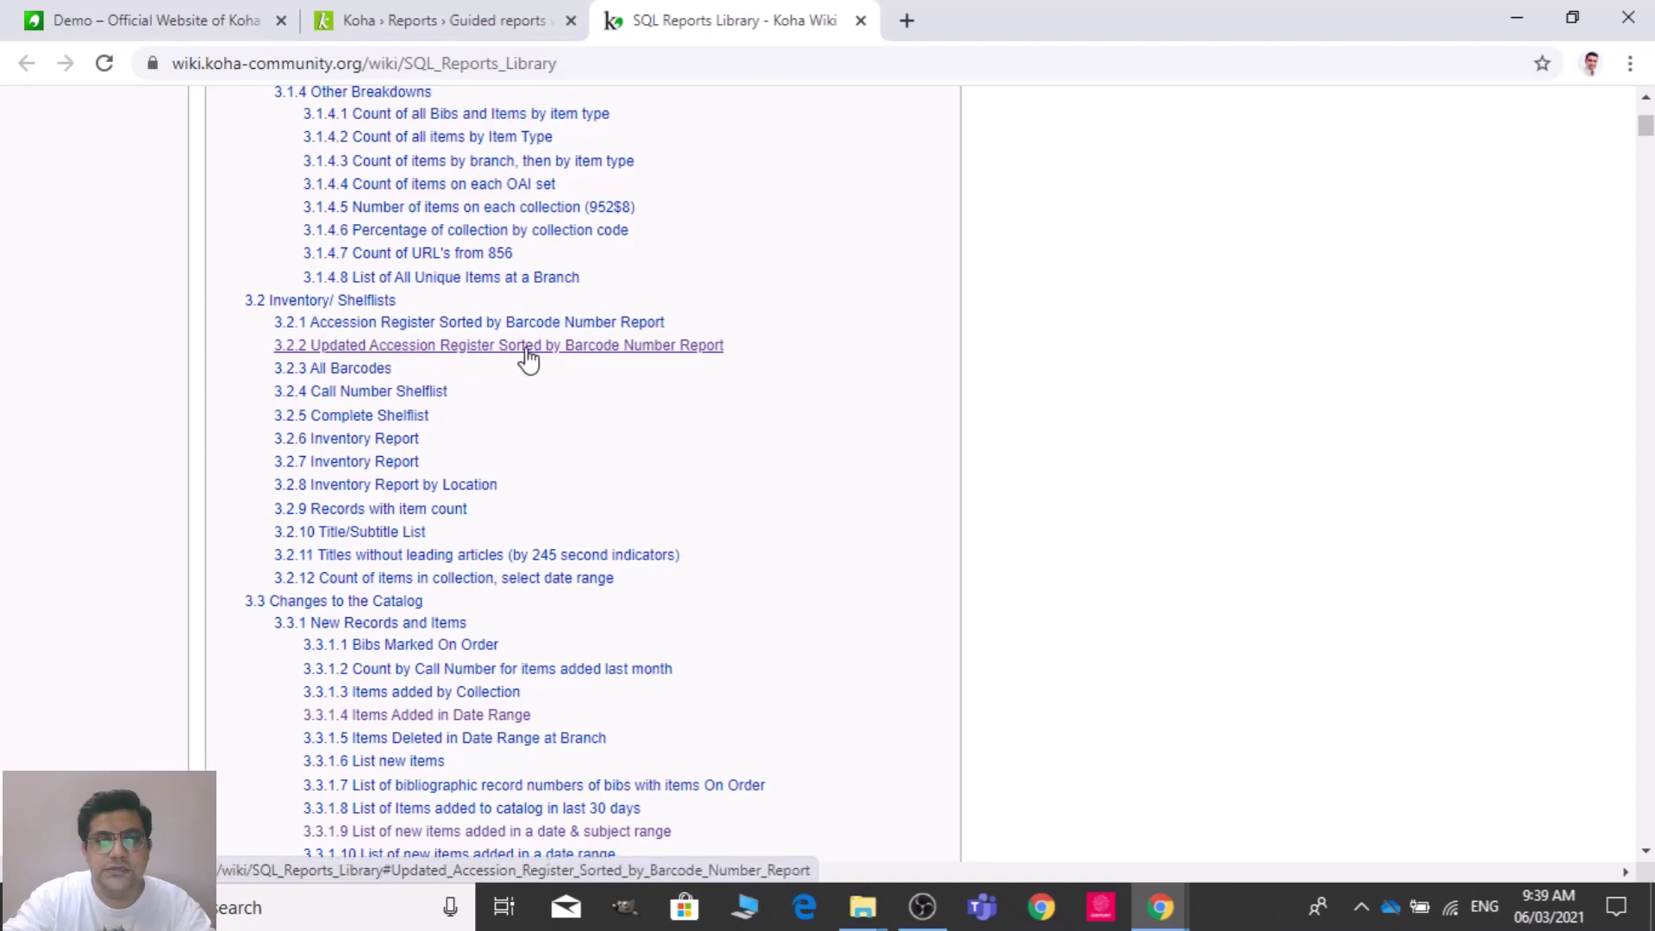
left_click(576, 349)
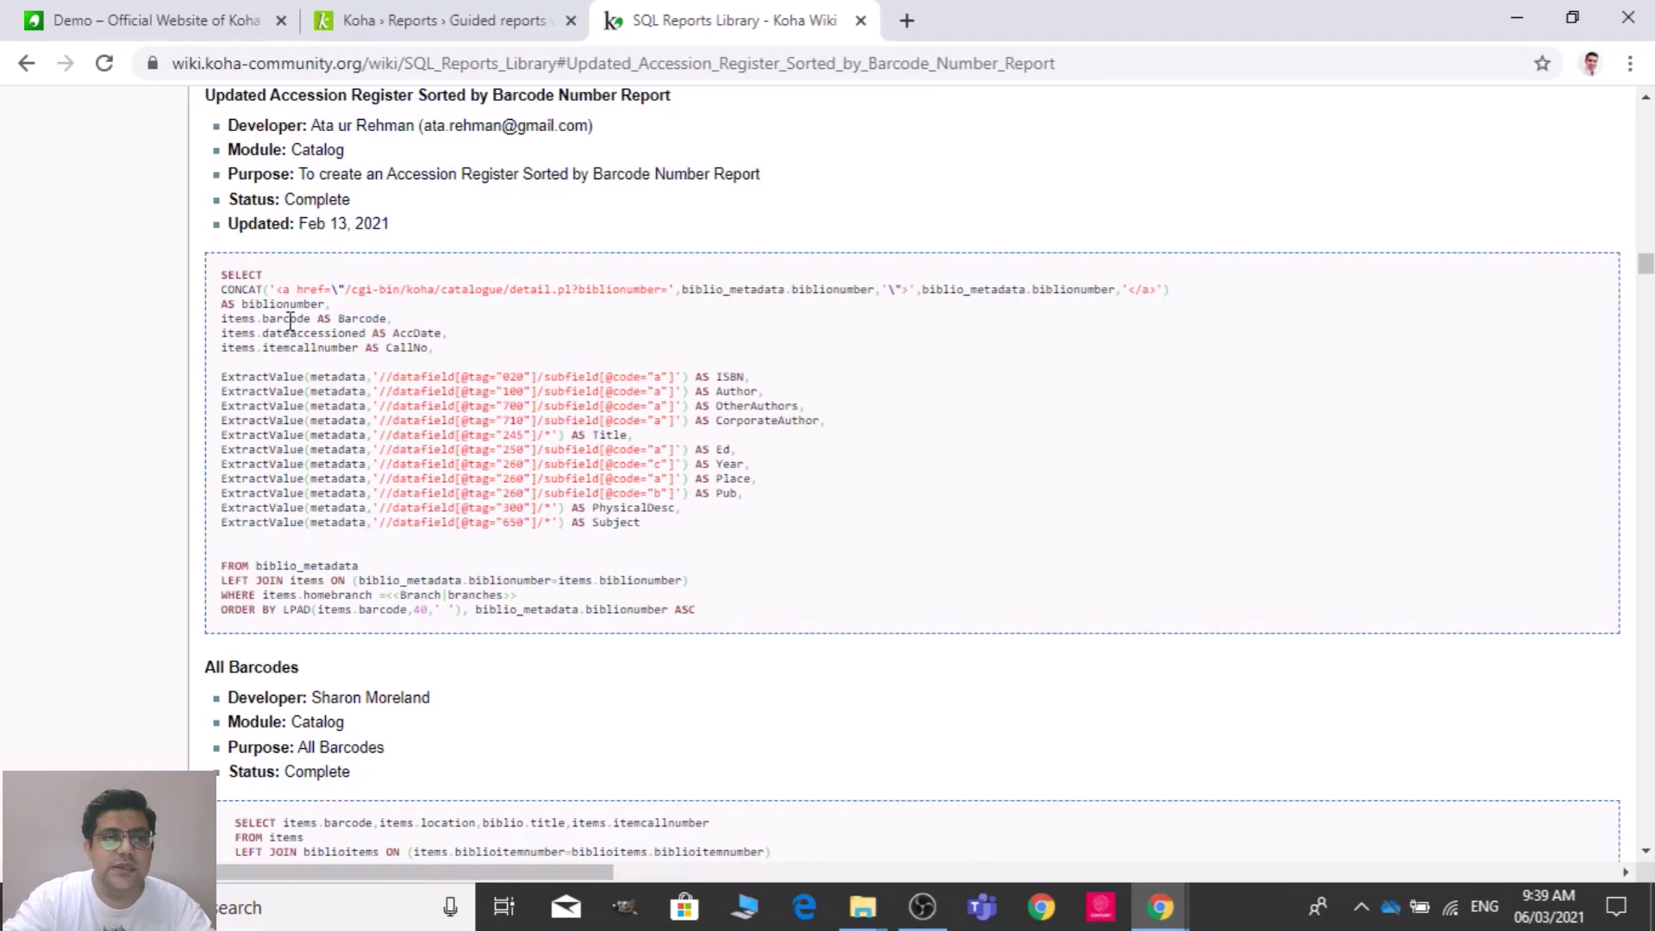
left_click(1630, 63)
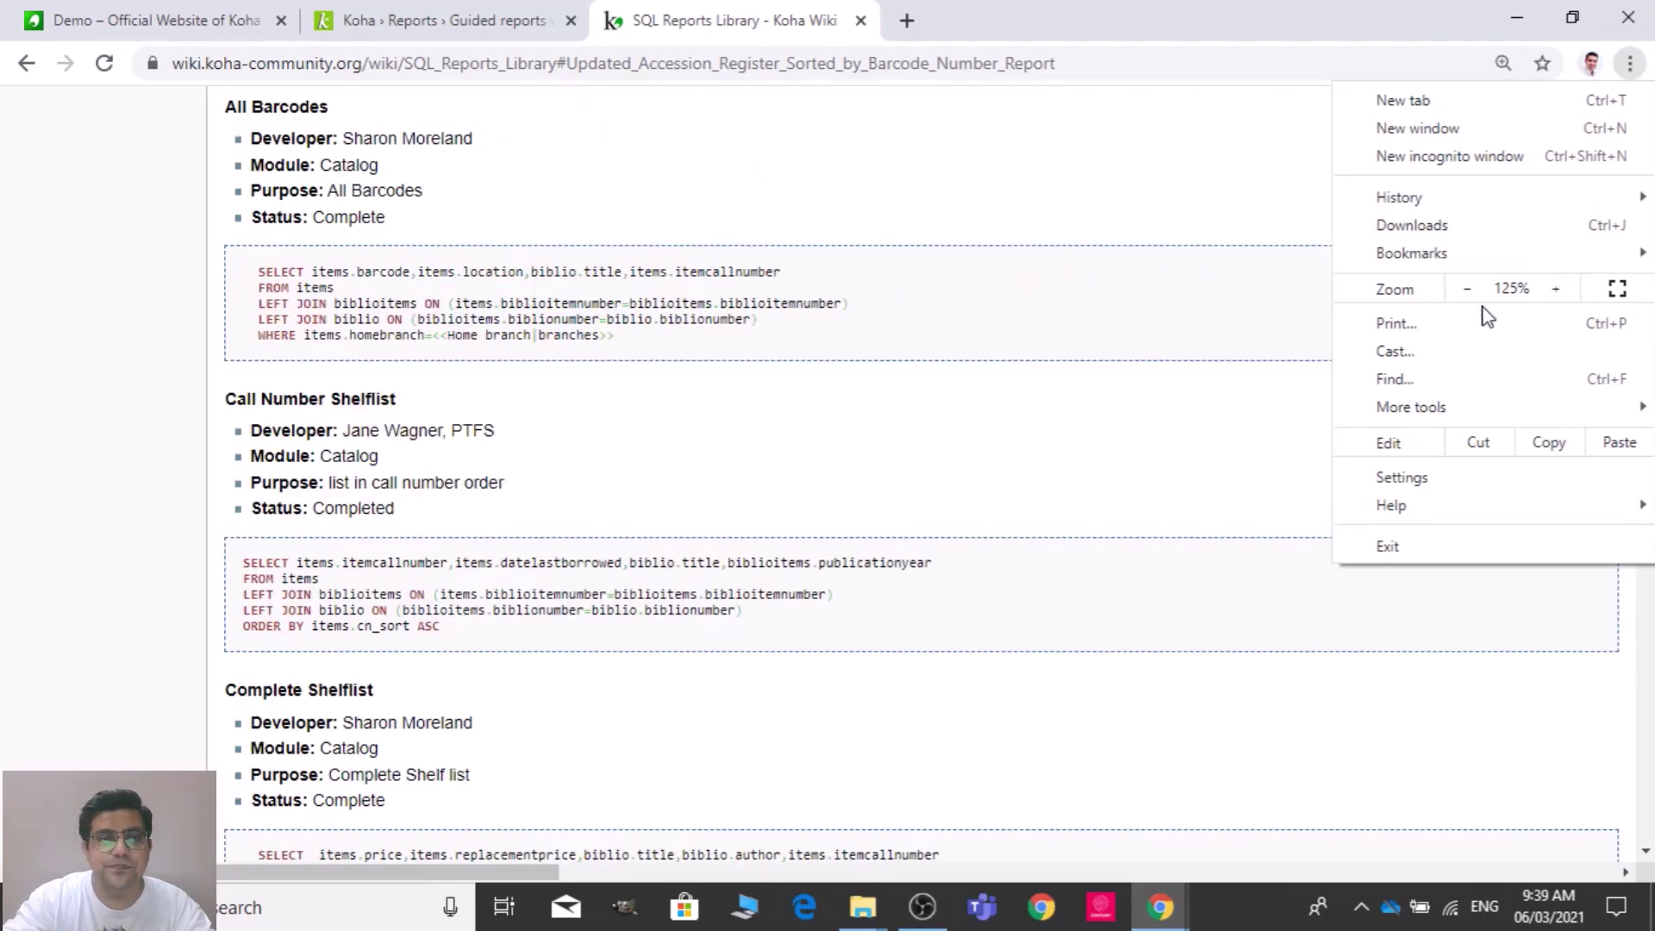
left_click(1124, 359)
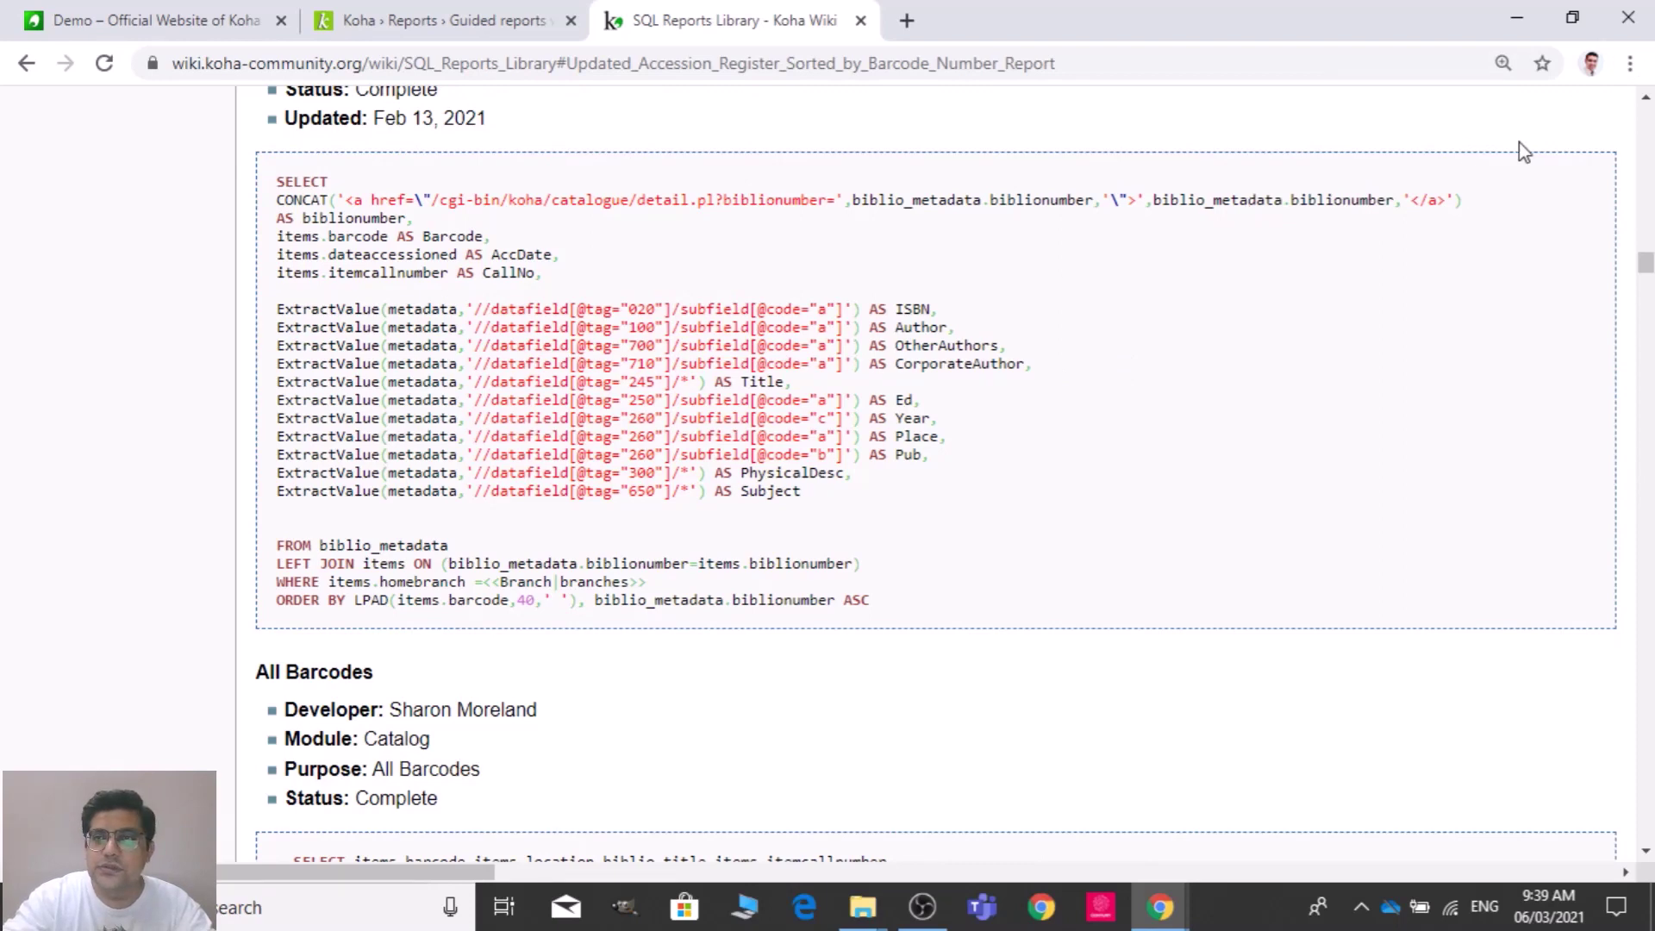
- Copy the full SQL of the Updated Accession Register Sorted by Barcode Number Report into the new Koha report's SQL editor
scroll(1573, 117, "up", 3)
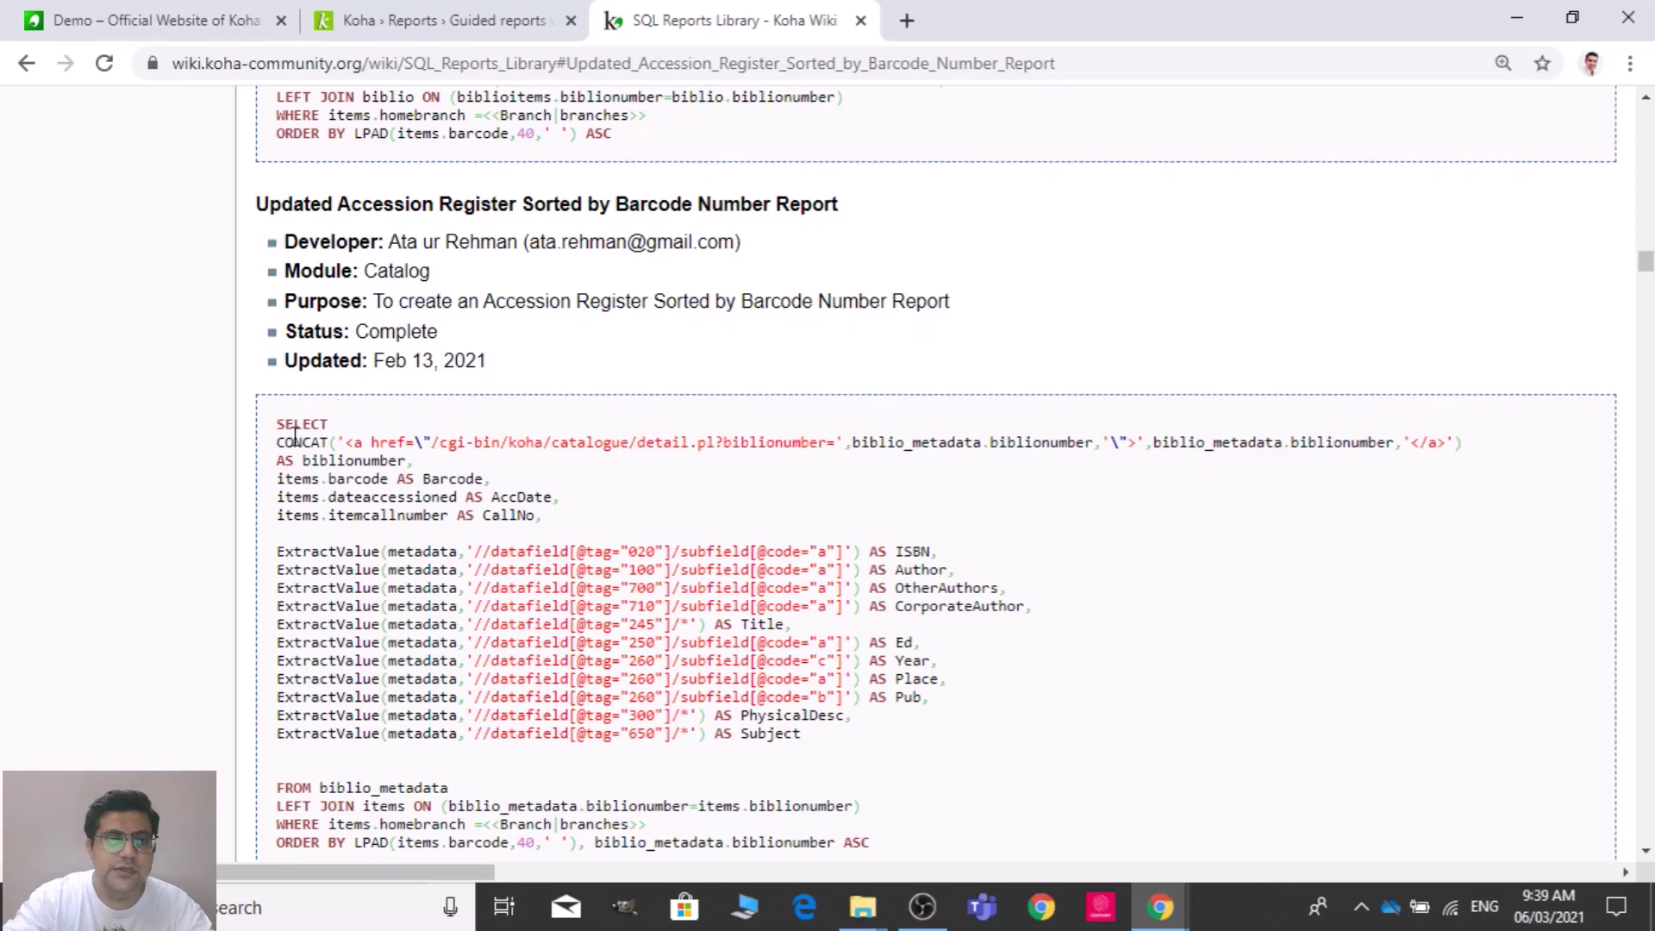
left_click_drag(278, 423, 886, 593)
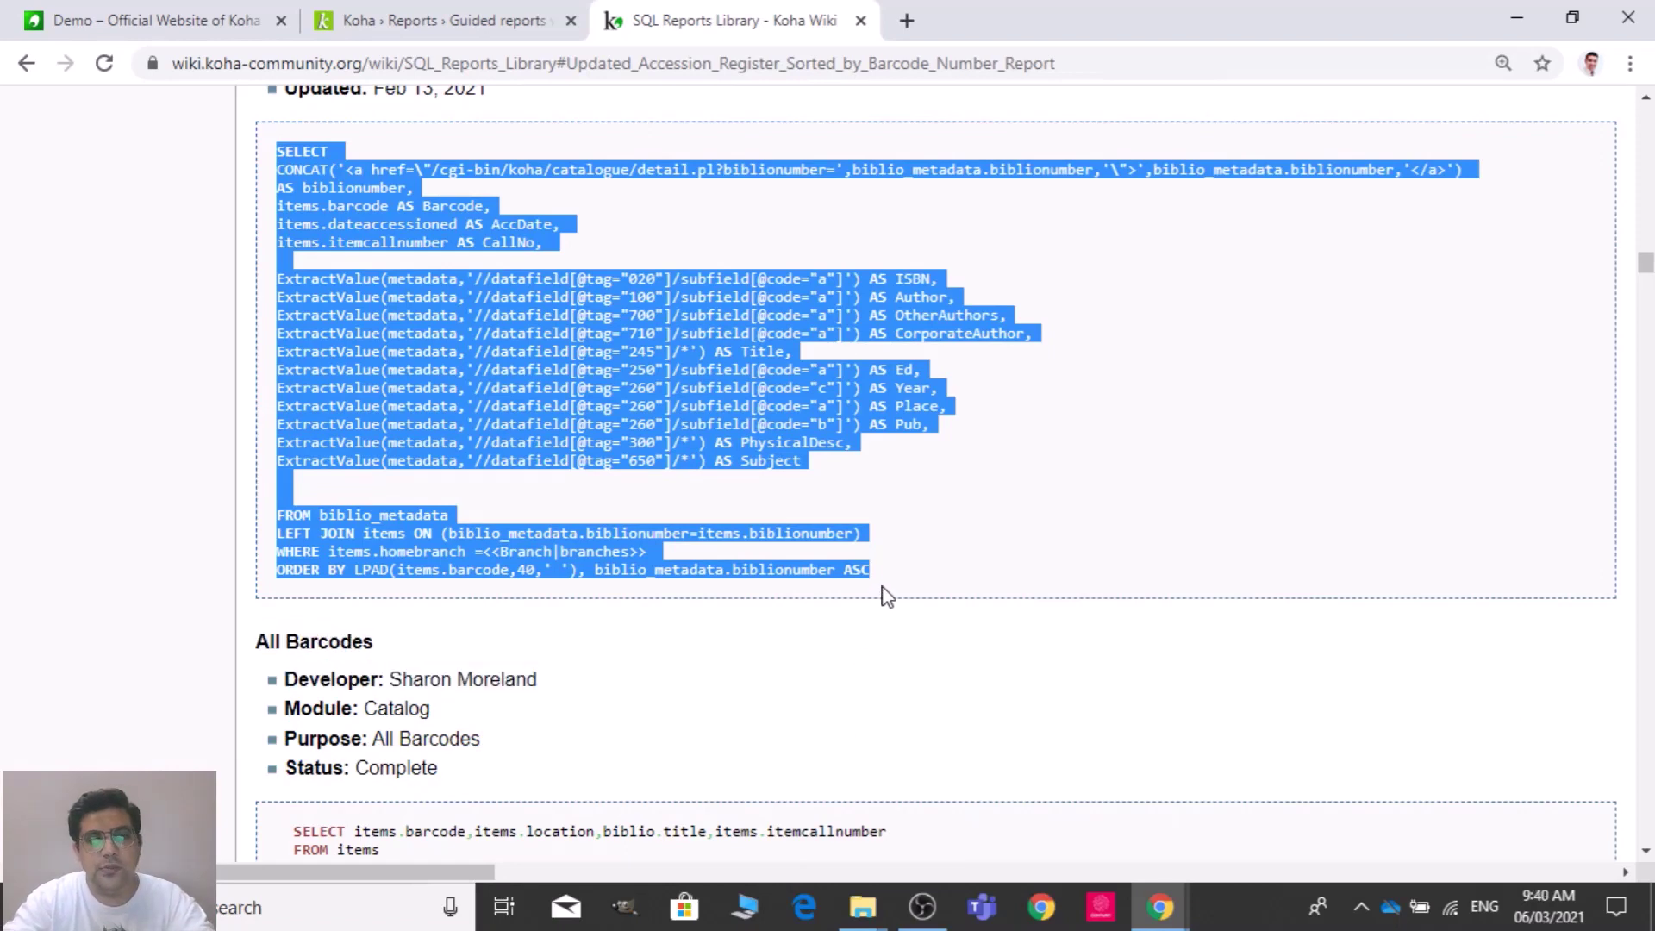
left_click(457, 24)
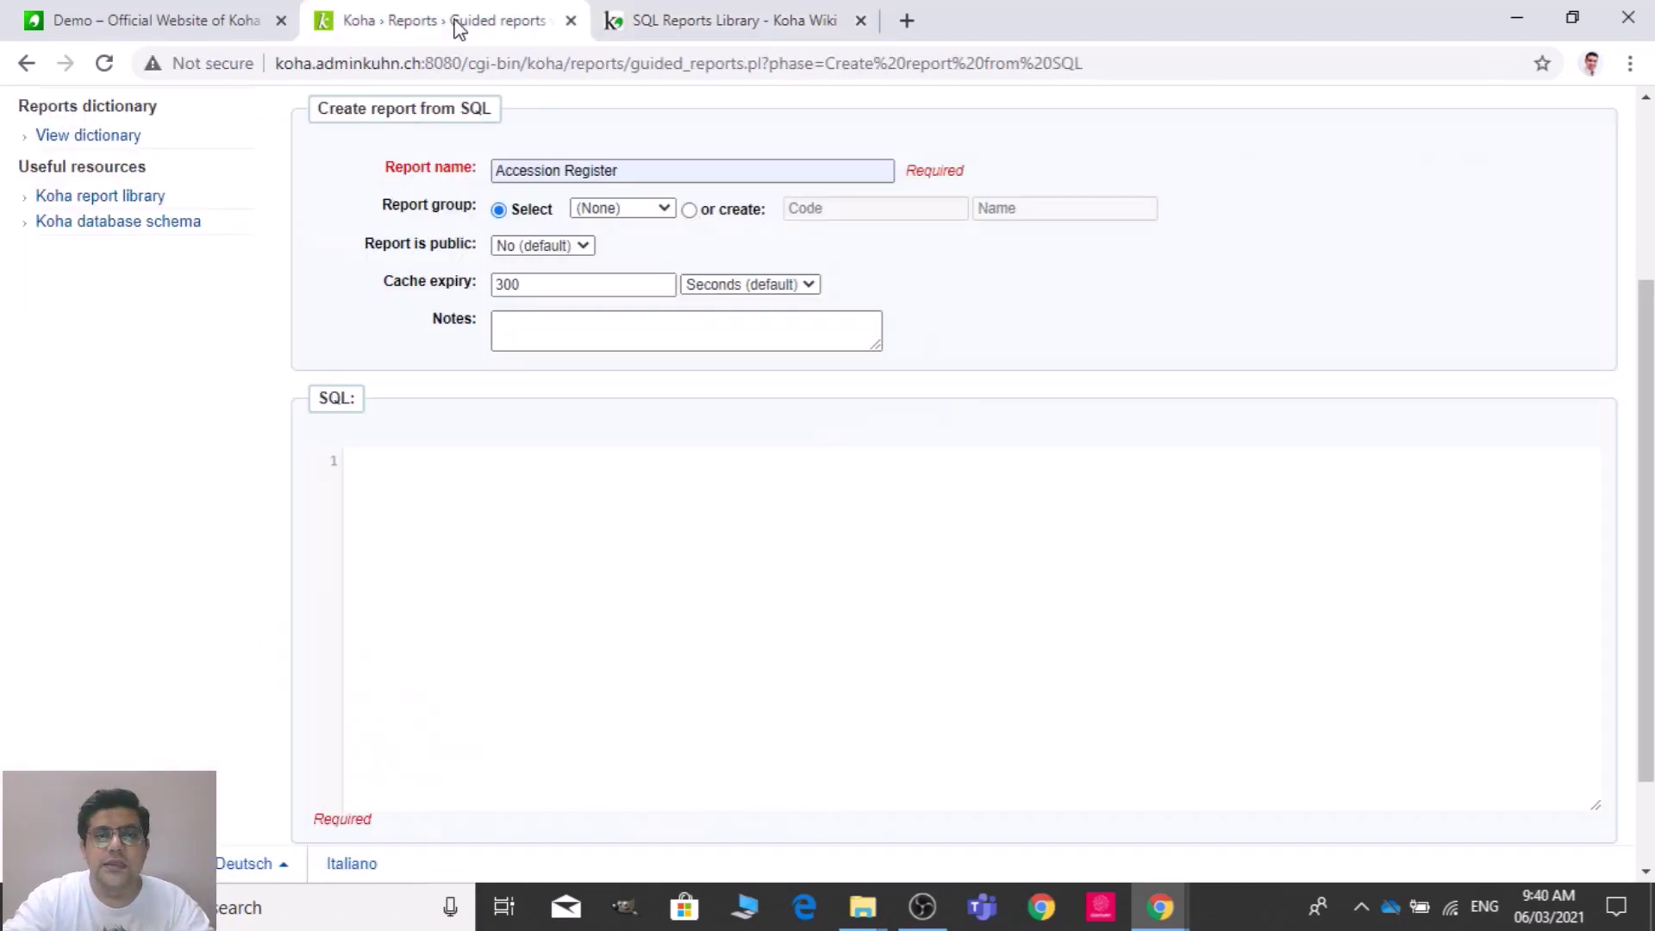
left_click(554, 498)
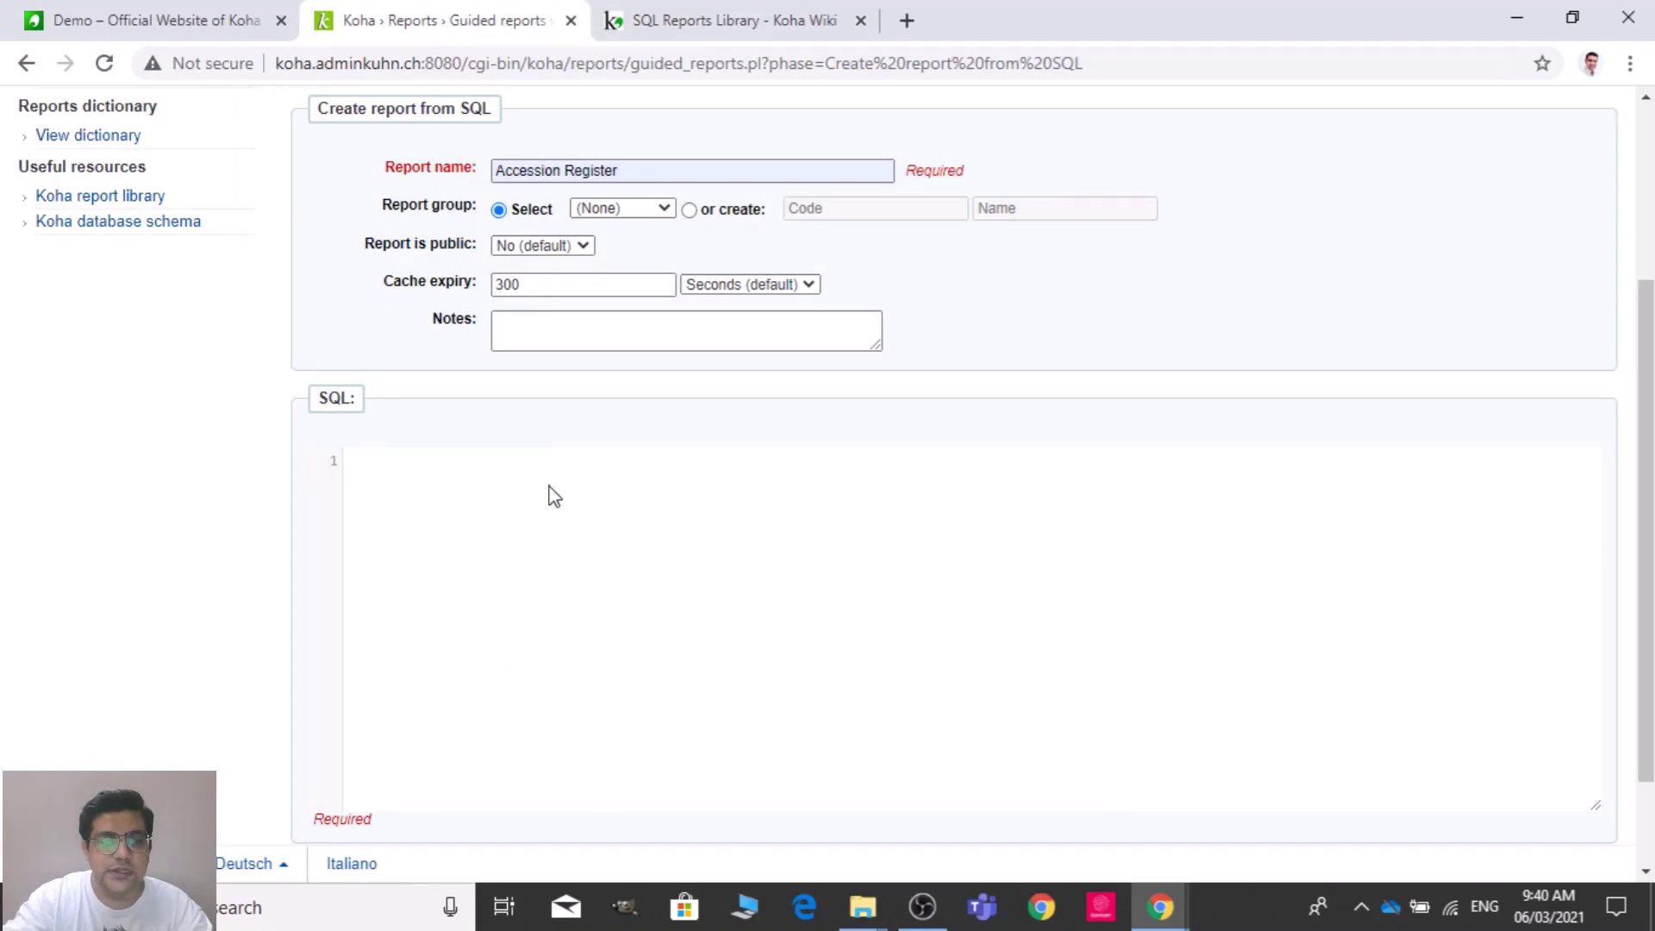
key("ctrl+v")
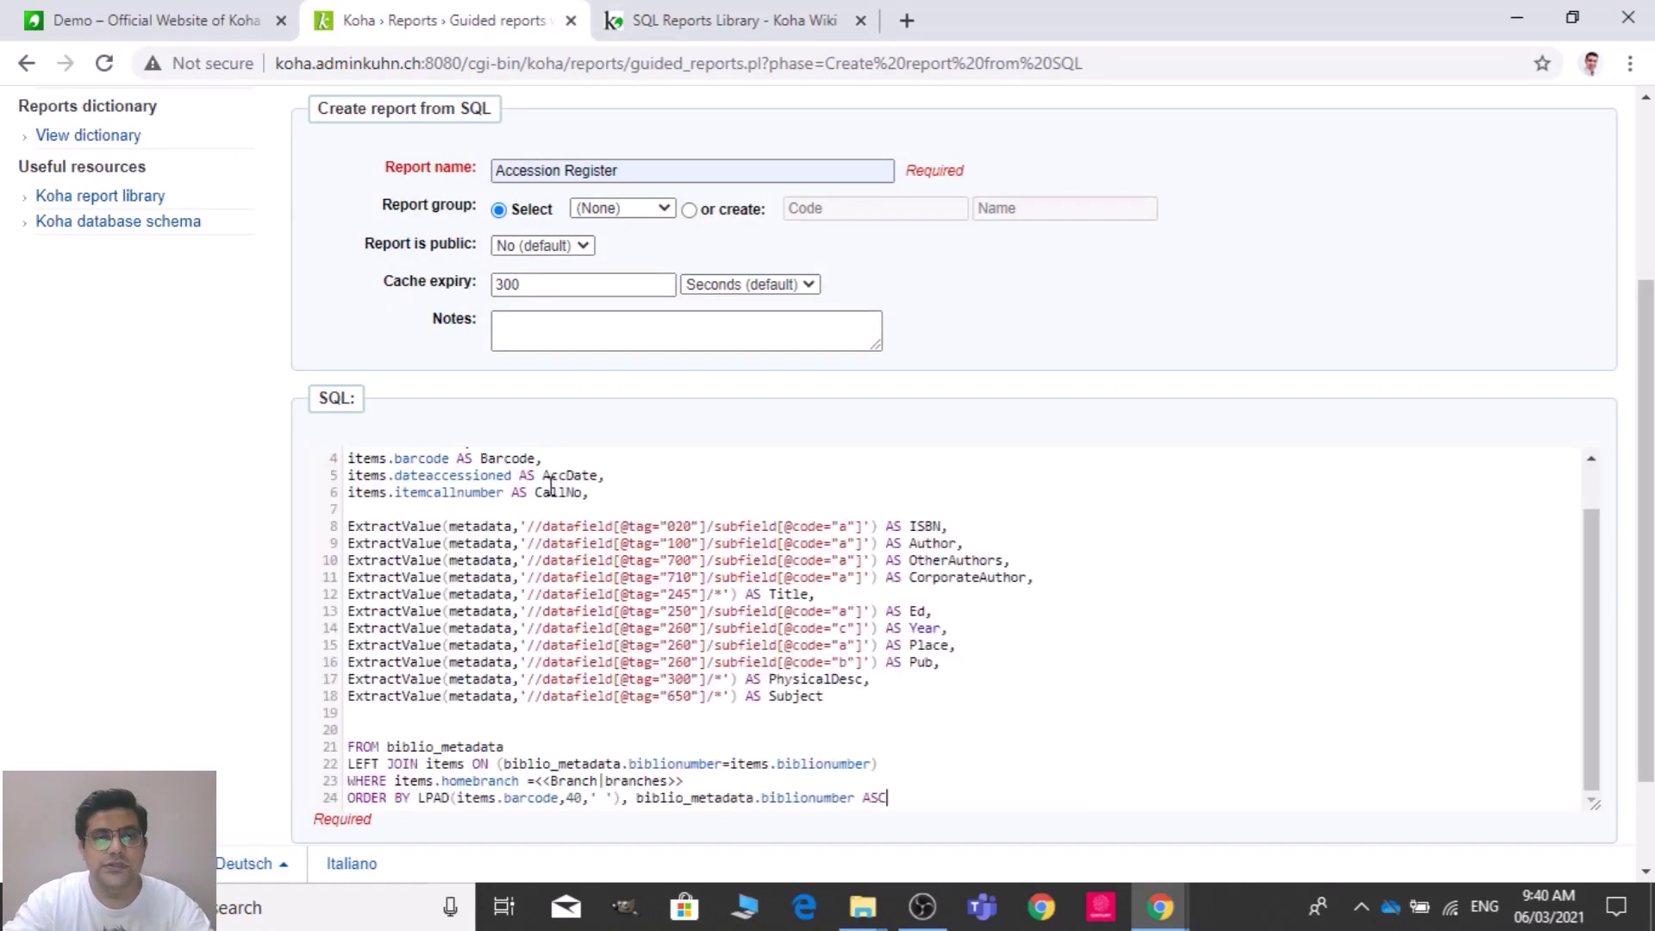
- Copy the library entry's purpose text "To create an Accession Register Sorted by Barcode Number Report" into the new report's notes
left_click(694, 318)
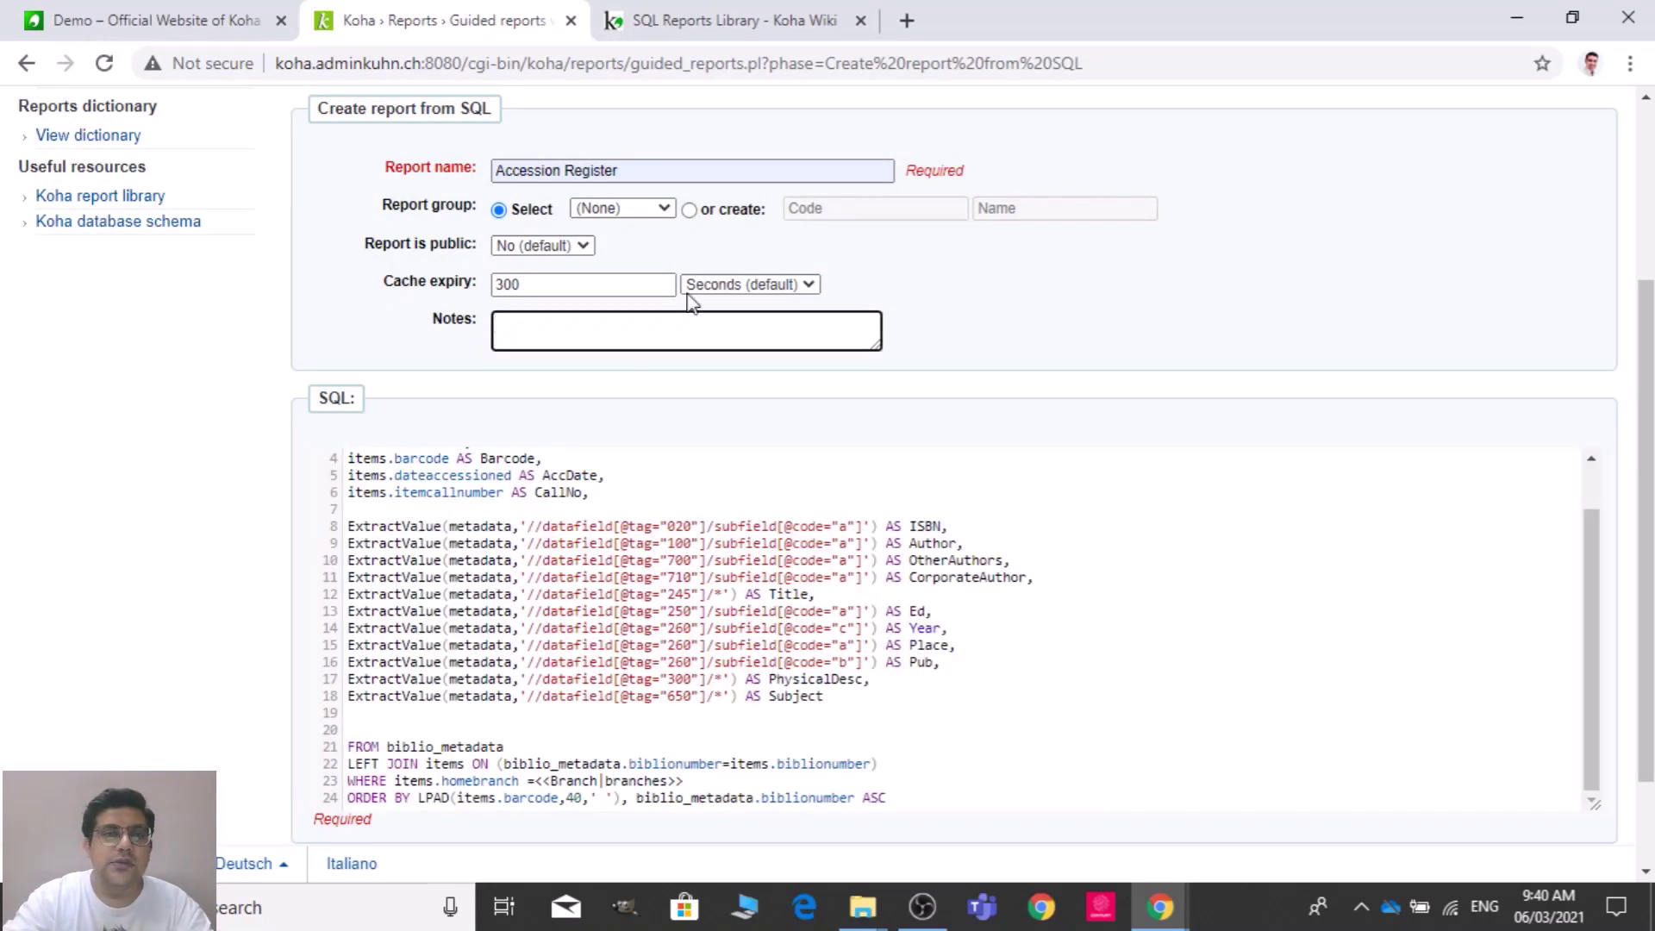
left_click(763, 19)
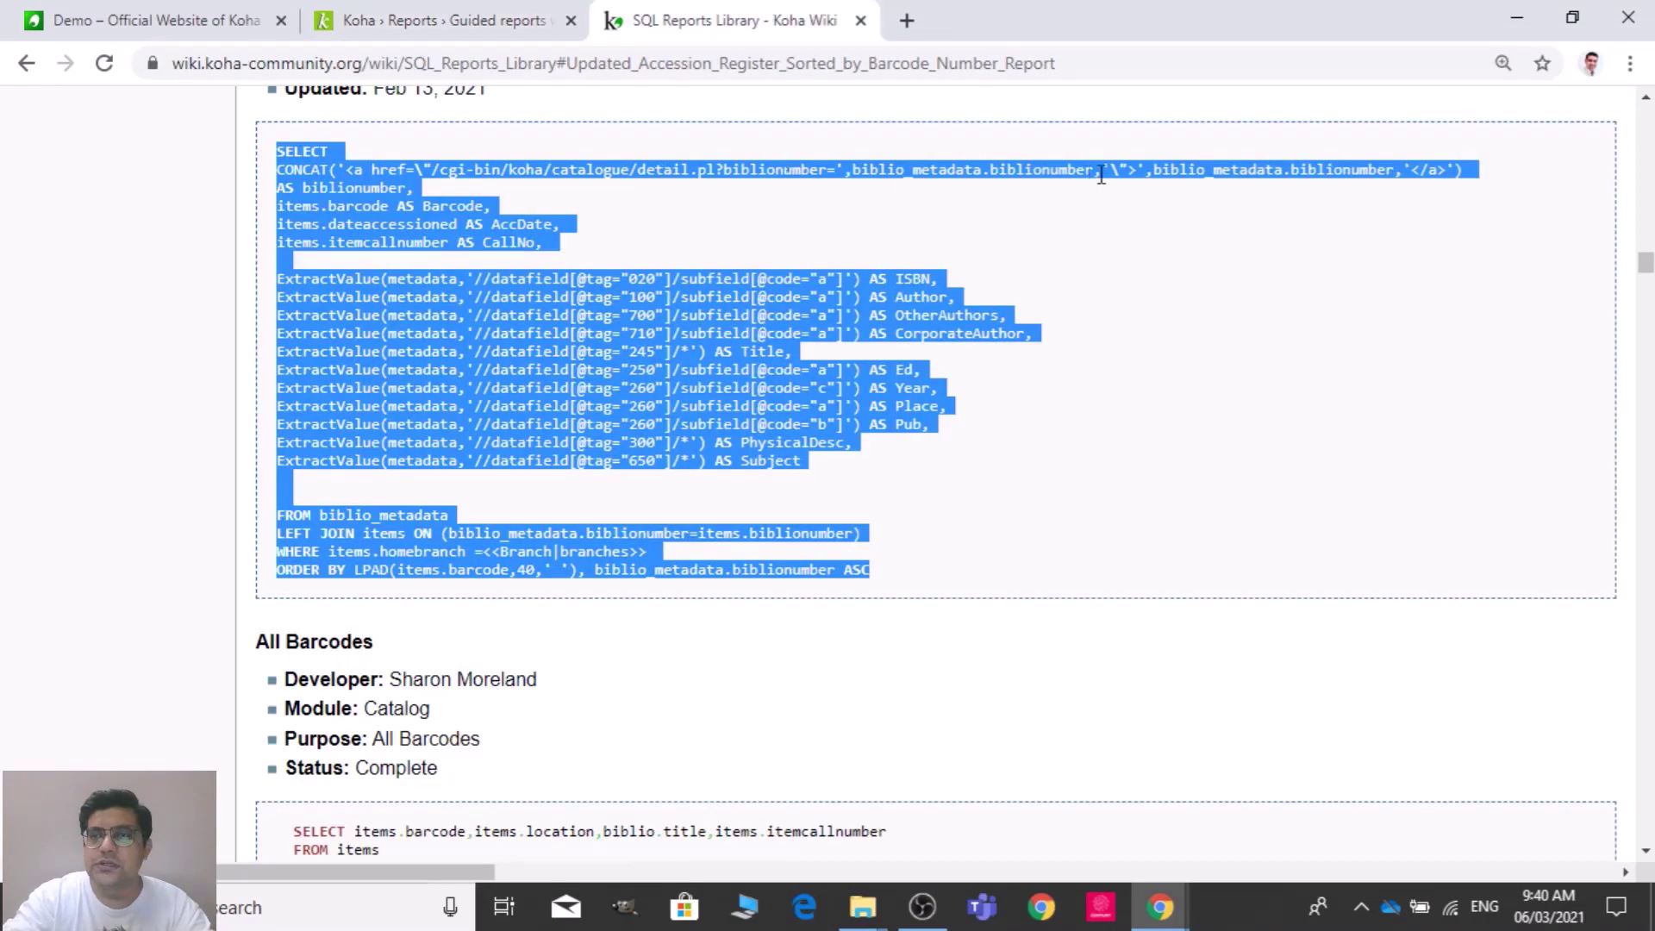
left_click(1645, 100)
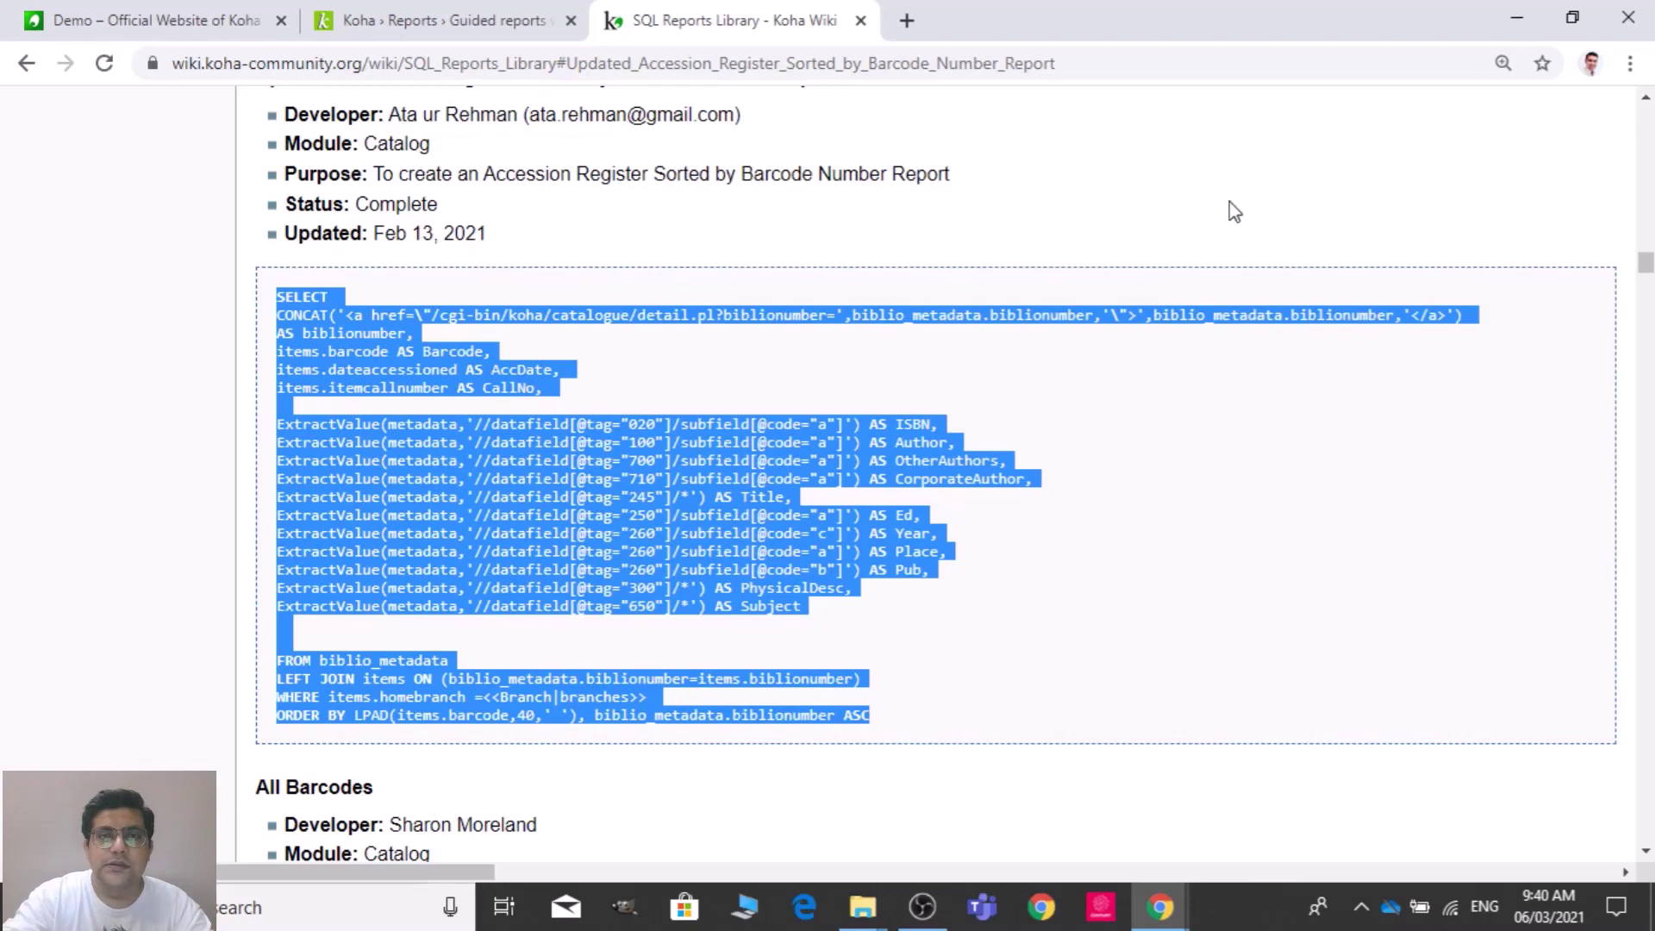
left_click_drag(952, 183, 376, 179)
key("ctrl+c")
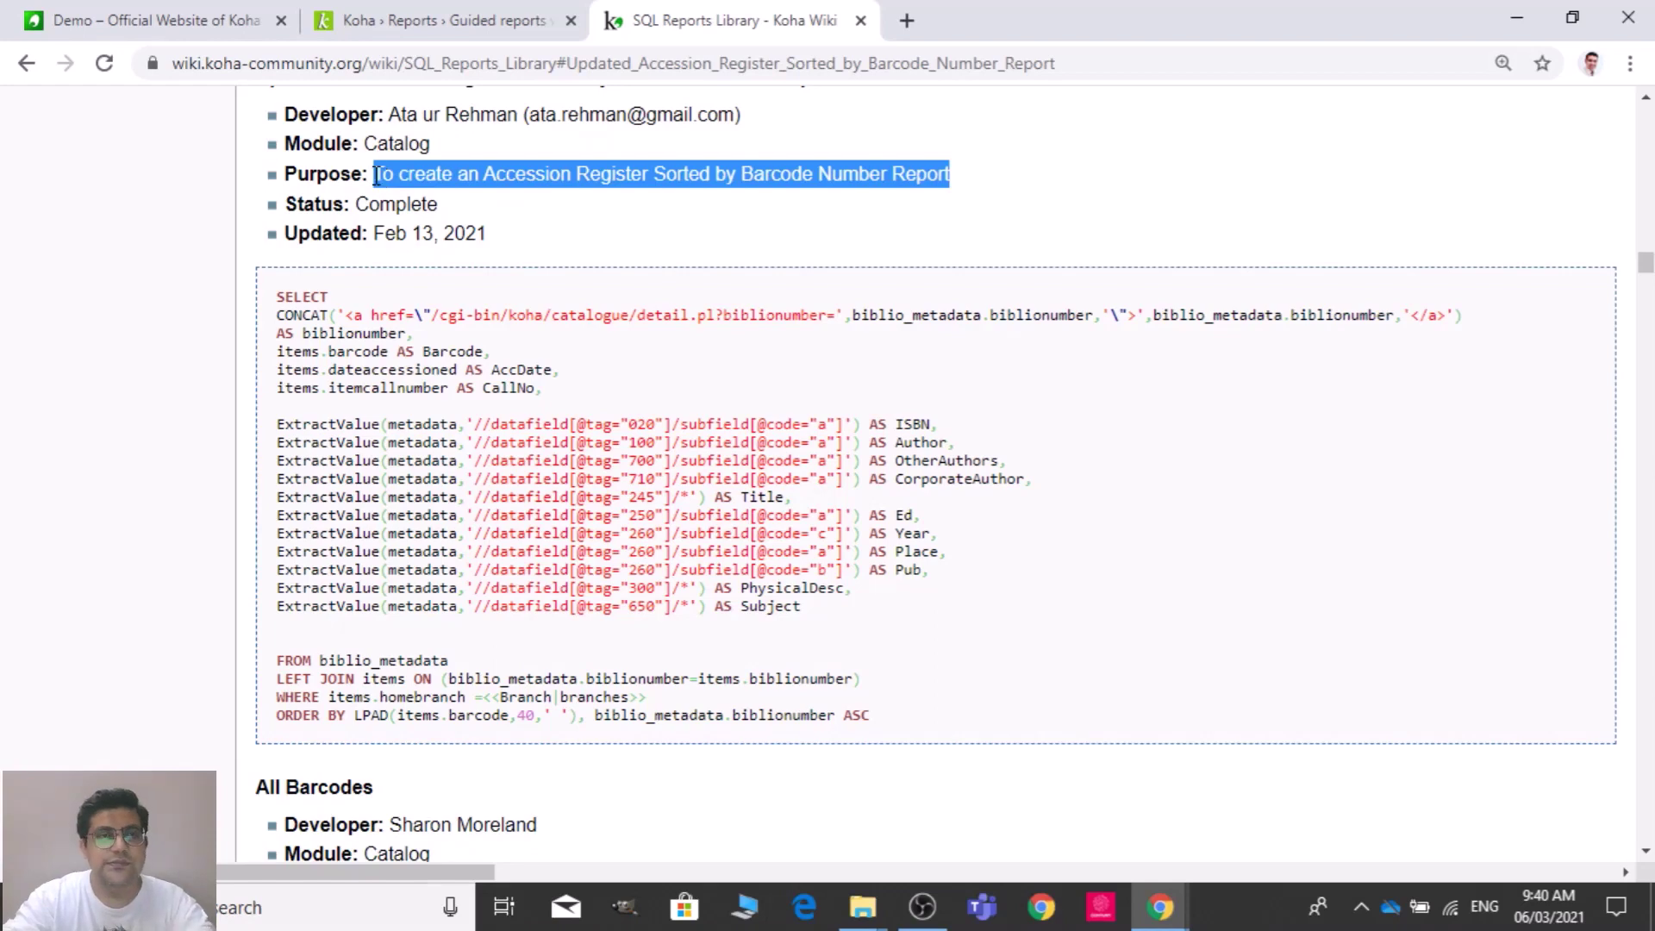
left_click(438, 17)
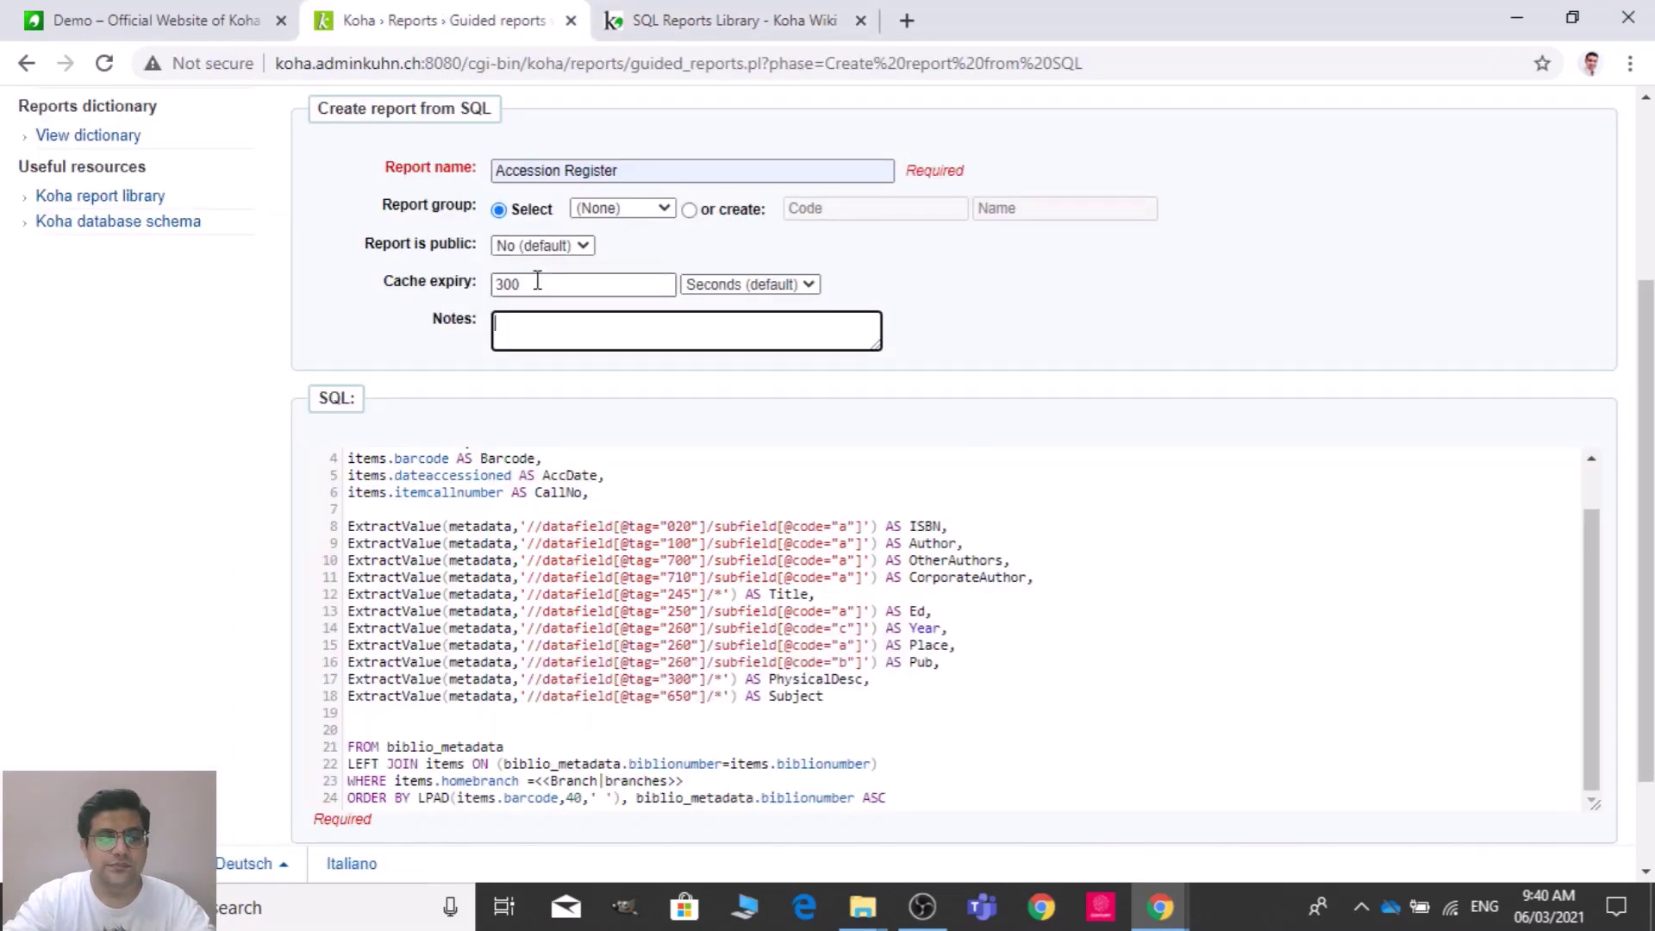
key("ctrl+v")
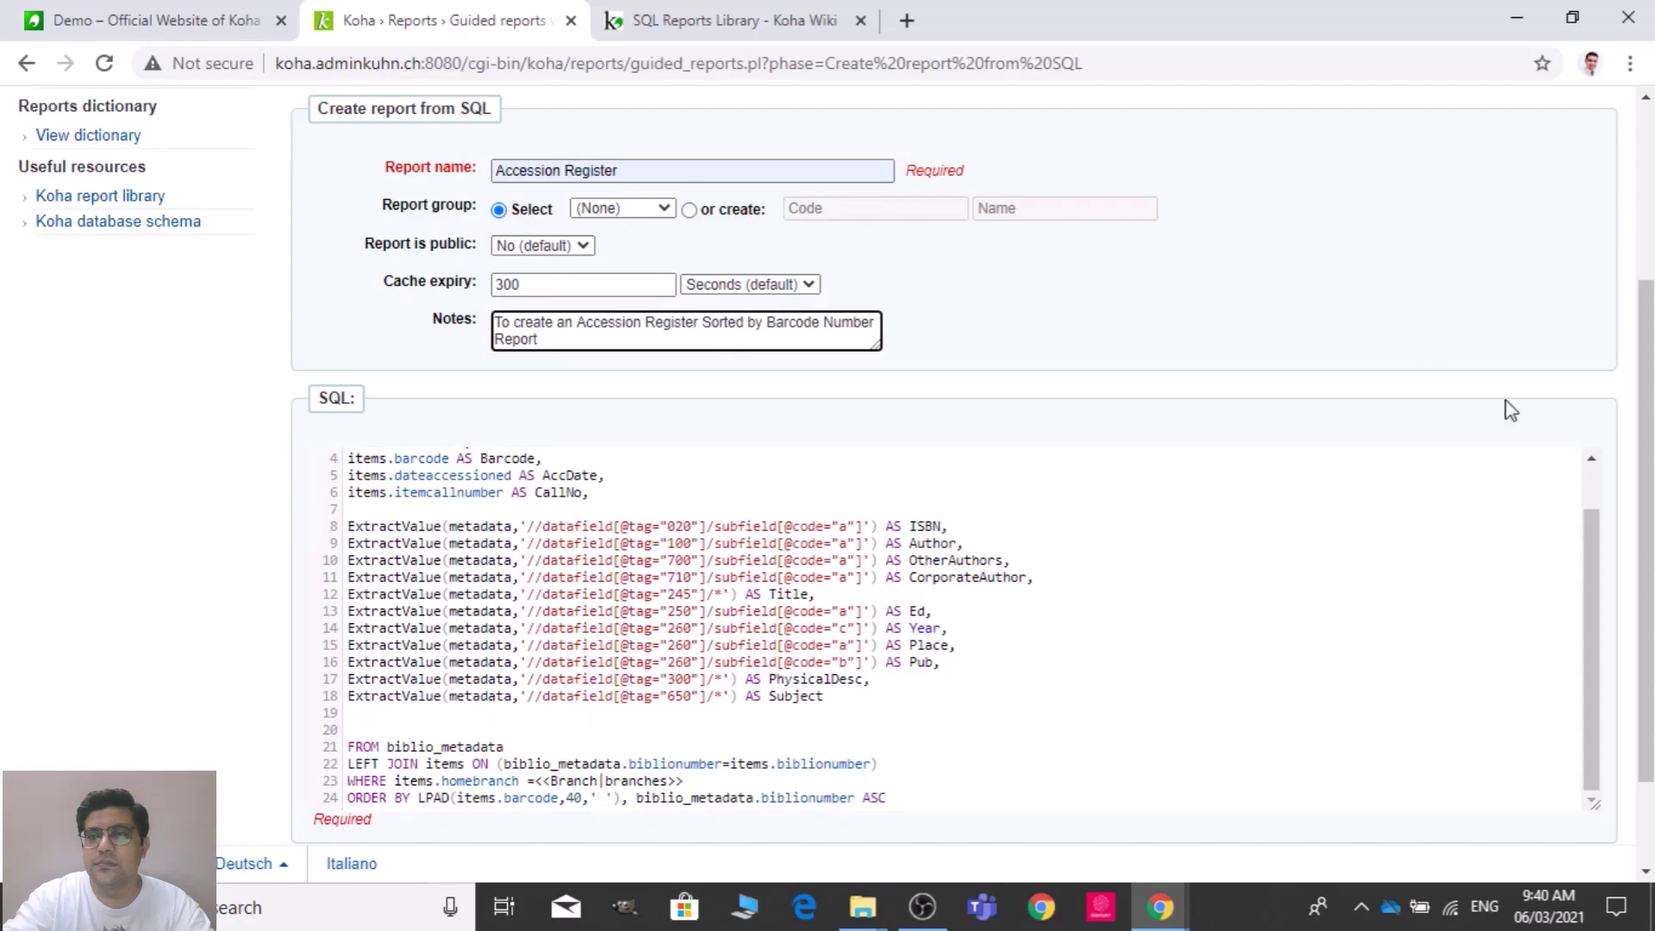
- Save the Accession Register report and run it for the RAFLIMTS branch
scroll(1642, 431, "down", 3)
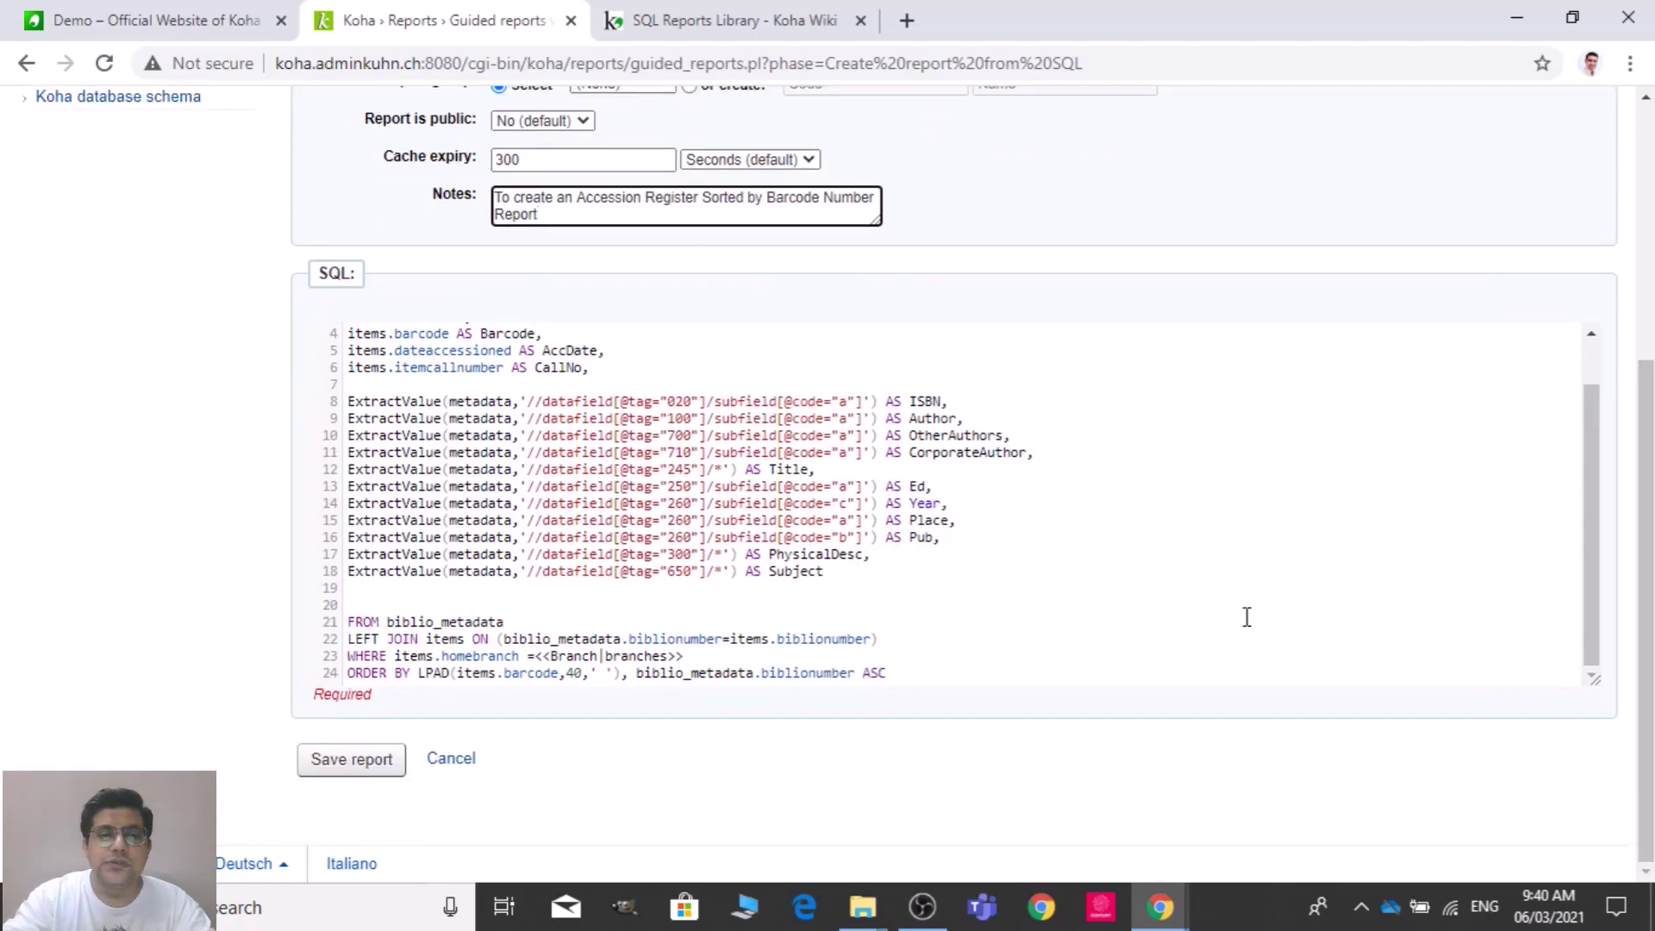
left_click(388, 763)
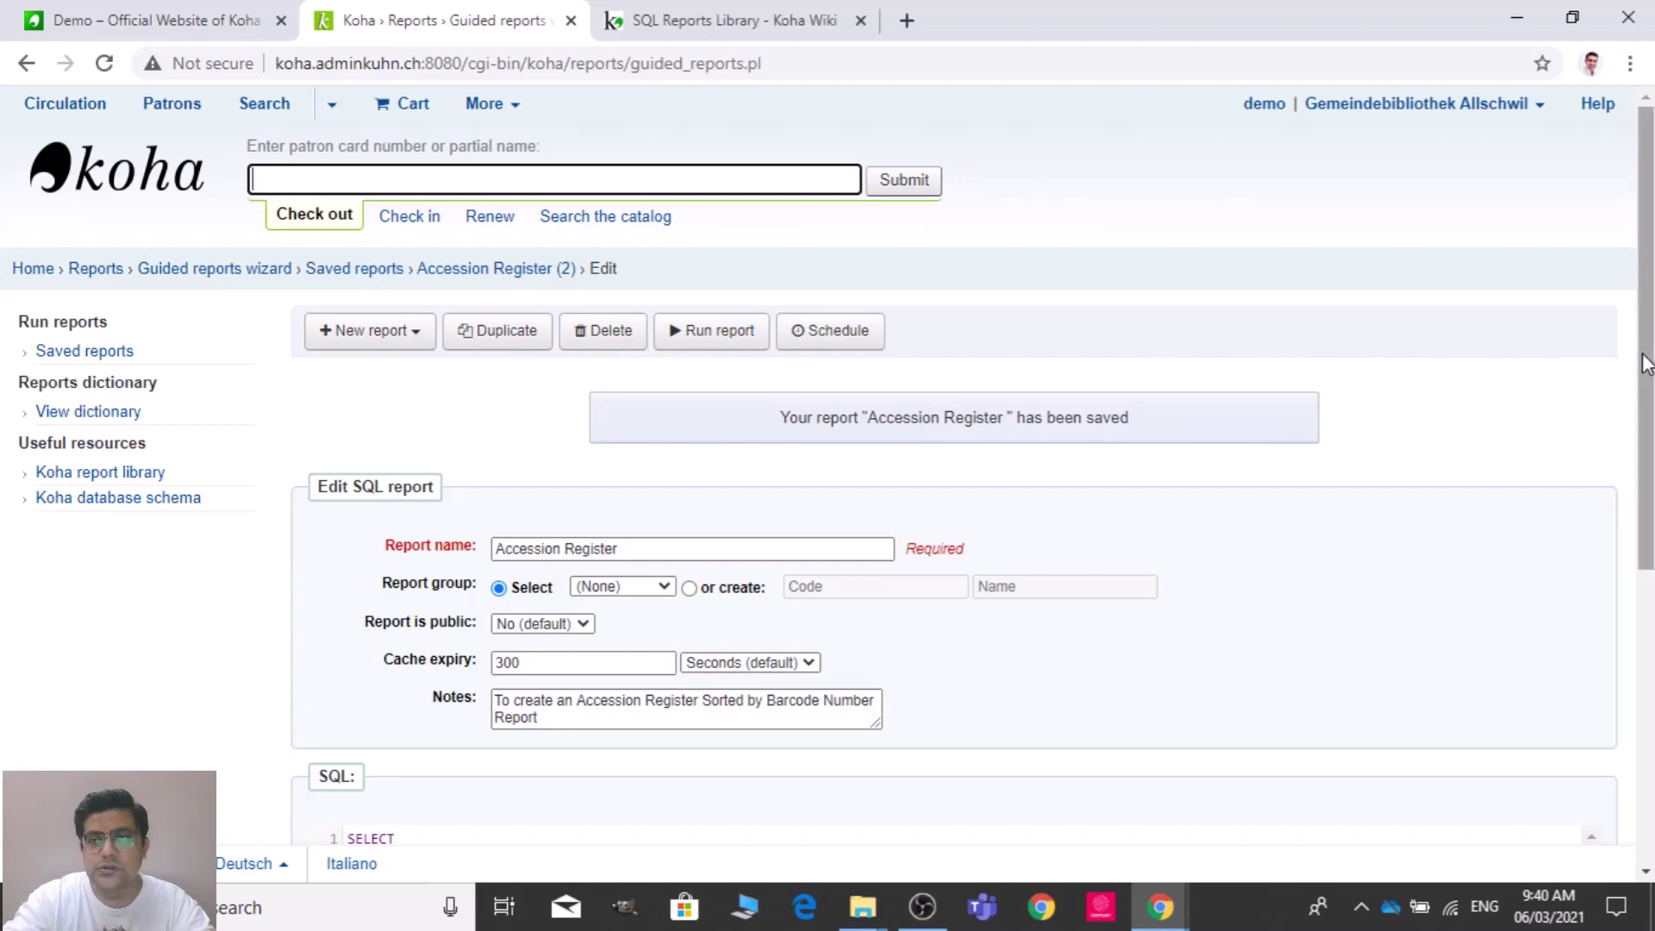
left_click_drag(1649, 362, 1649, 396)
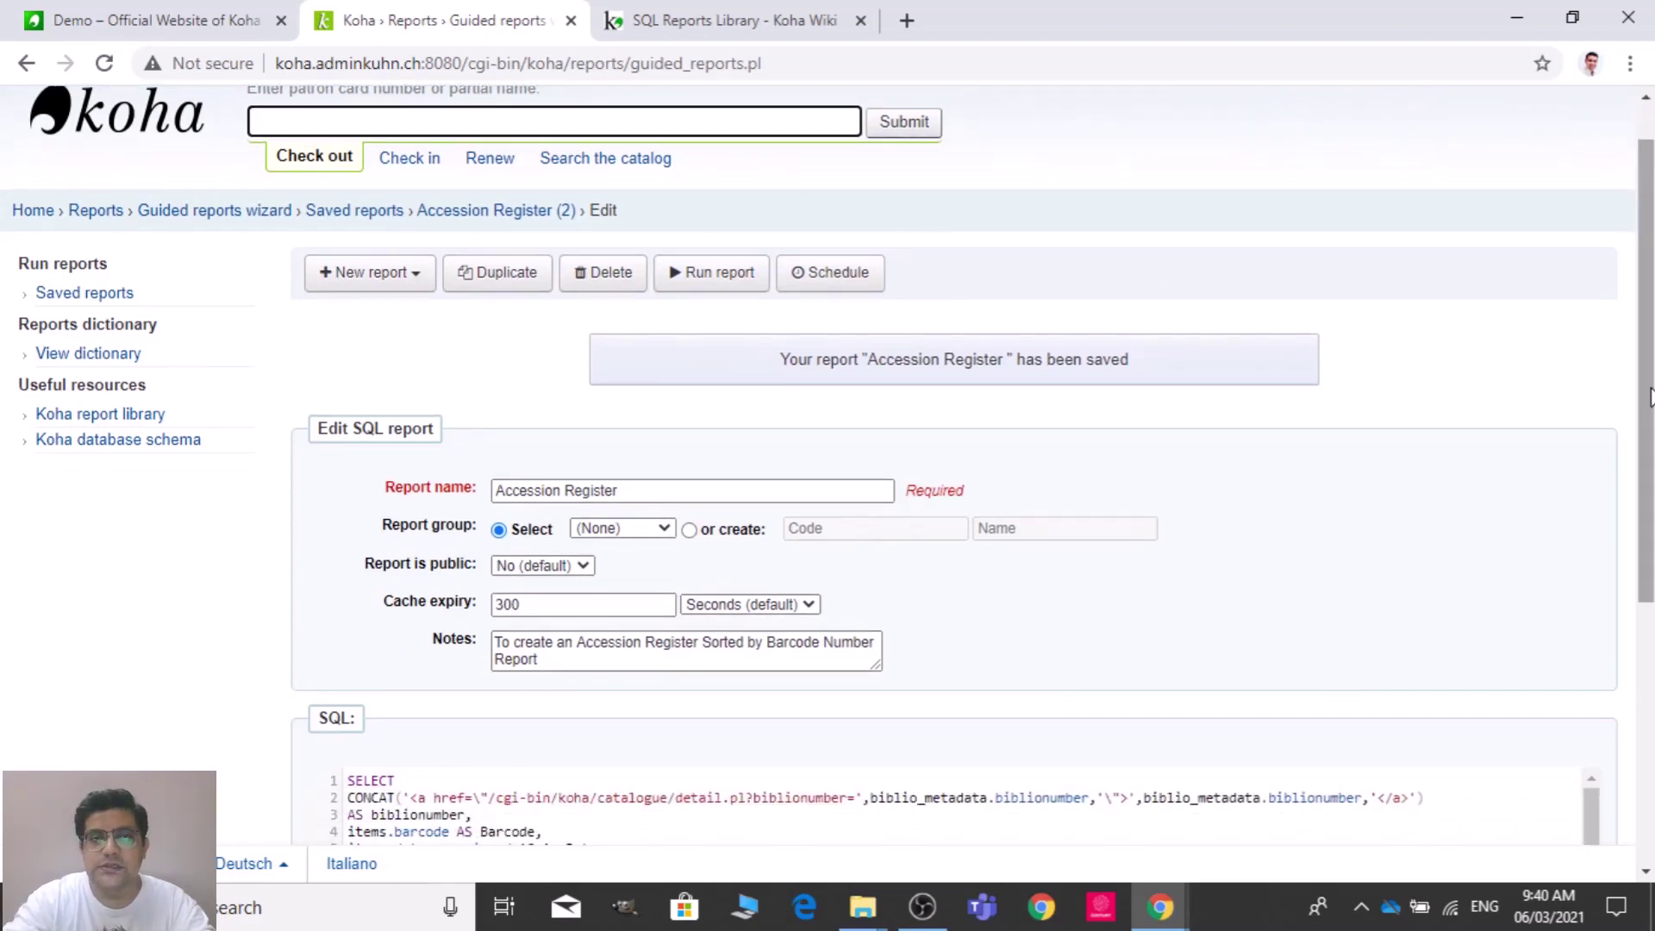
left_click(727, 274)
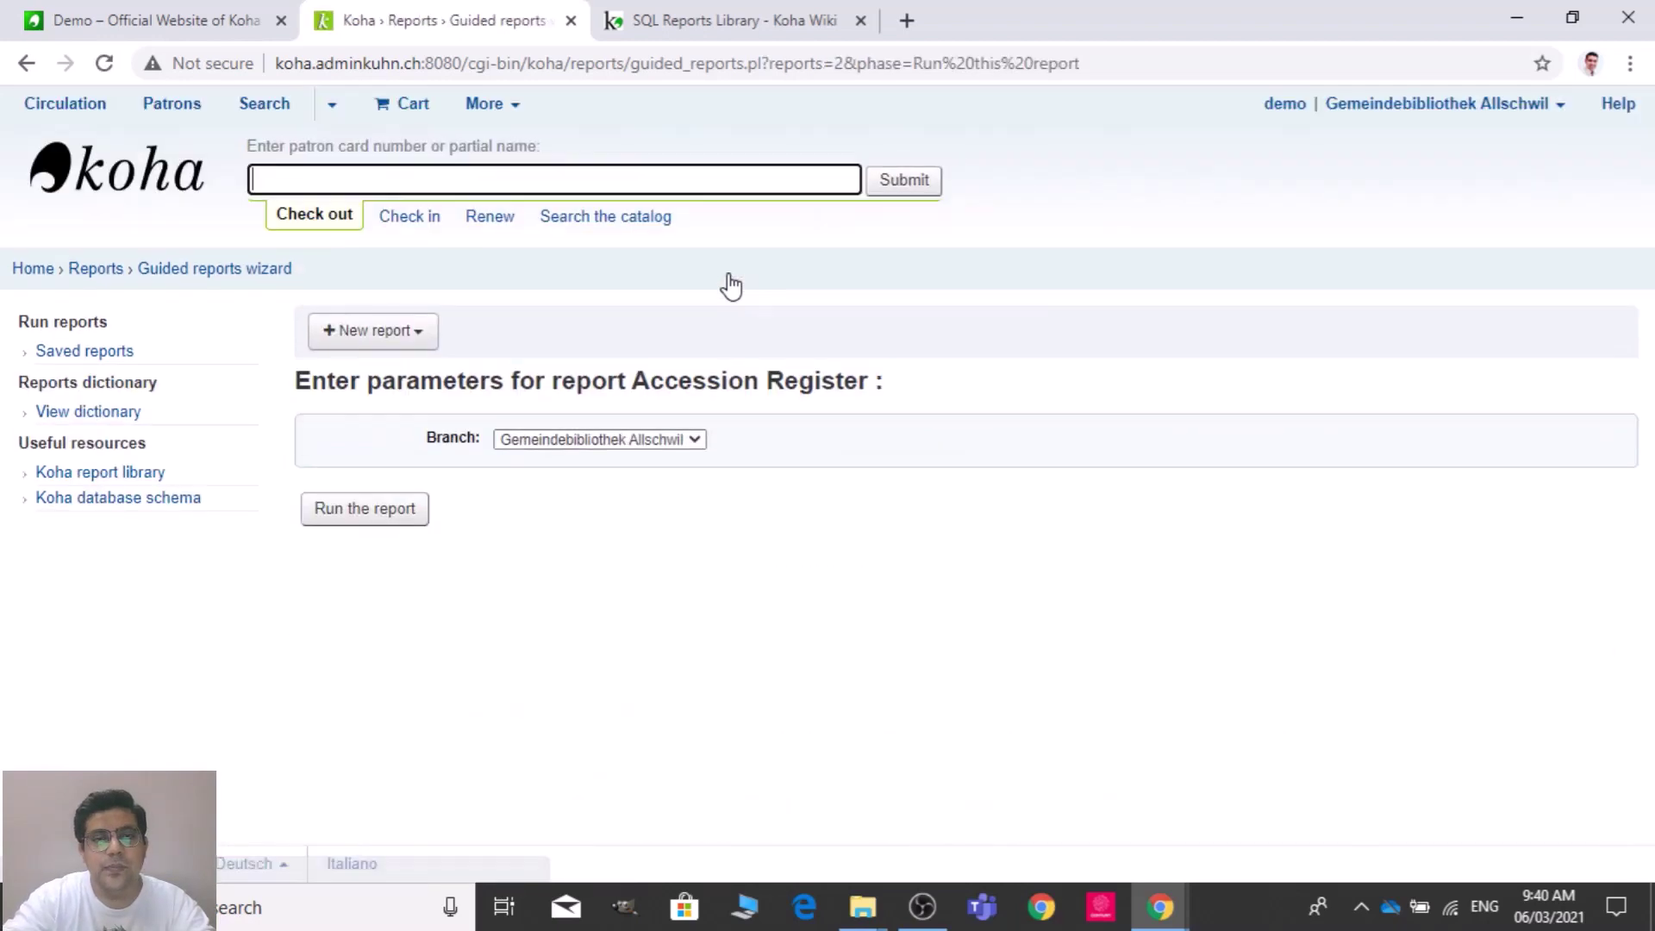
left_click(665, 438)
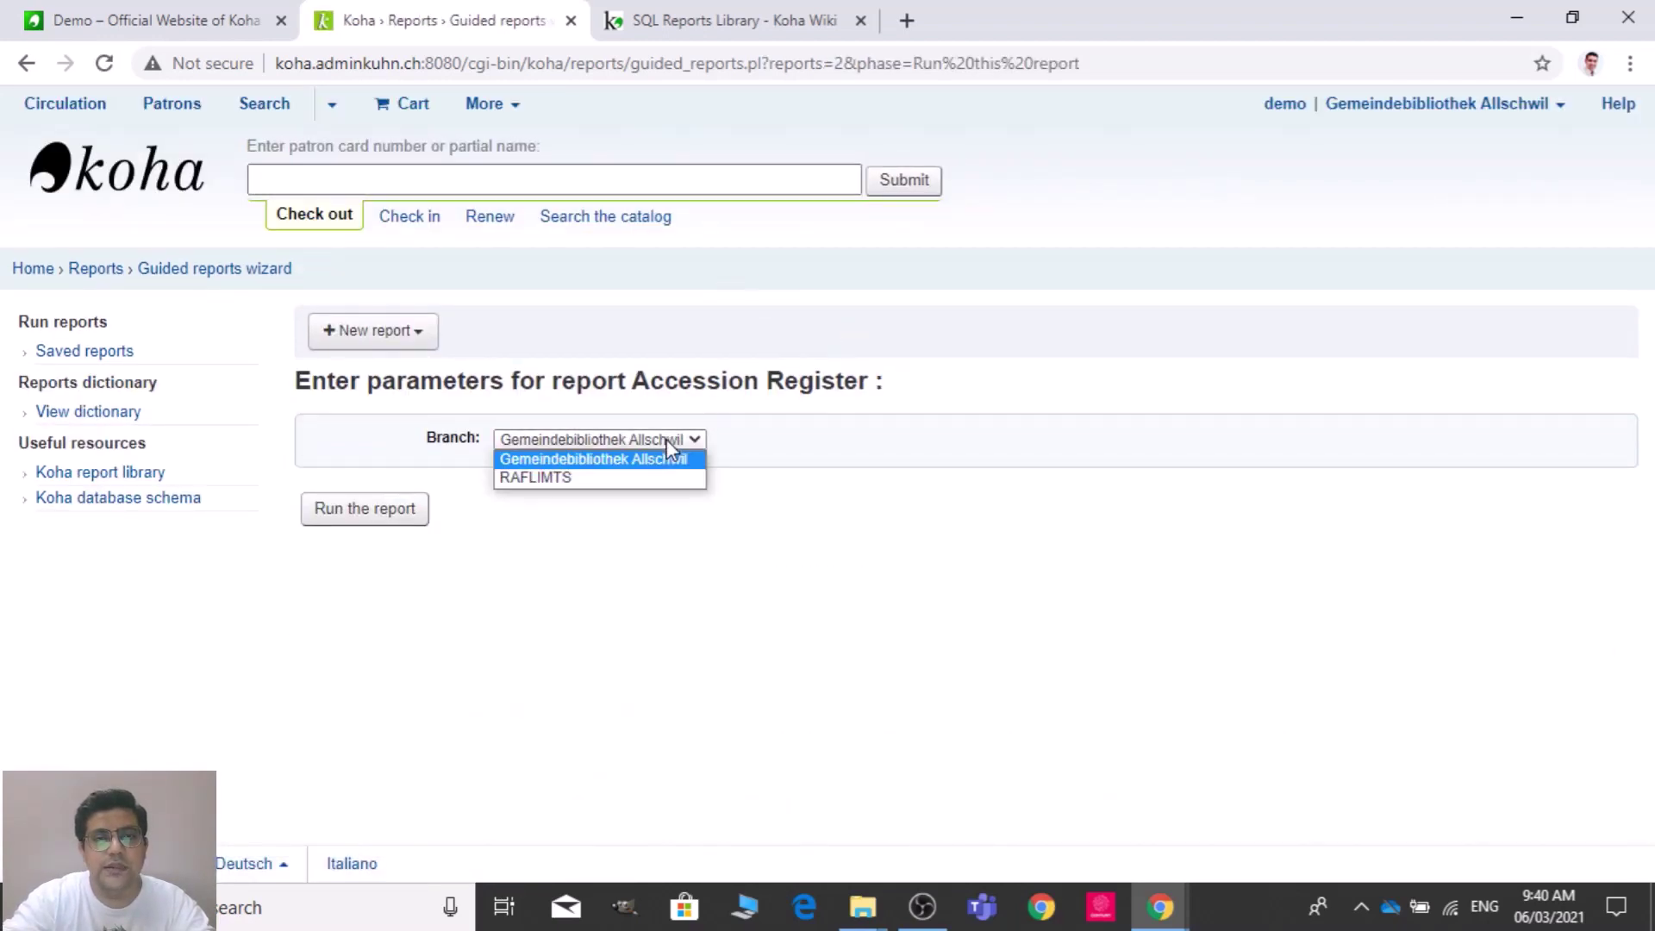
left_click(638, 480)
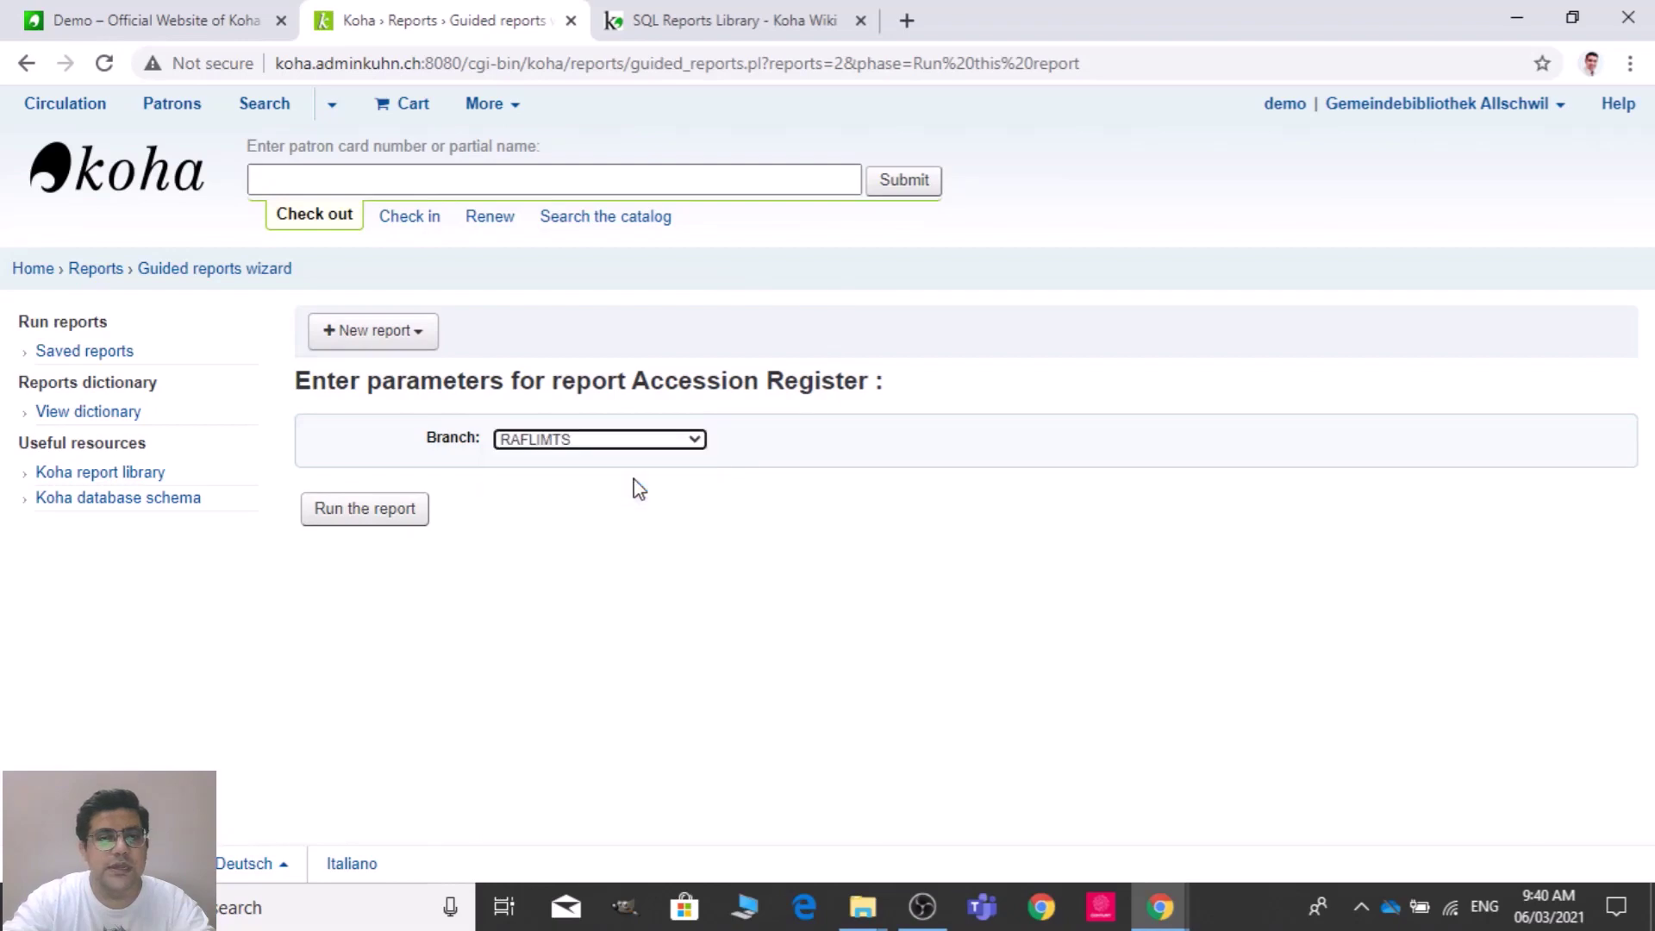
left_click(391, 517)
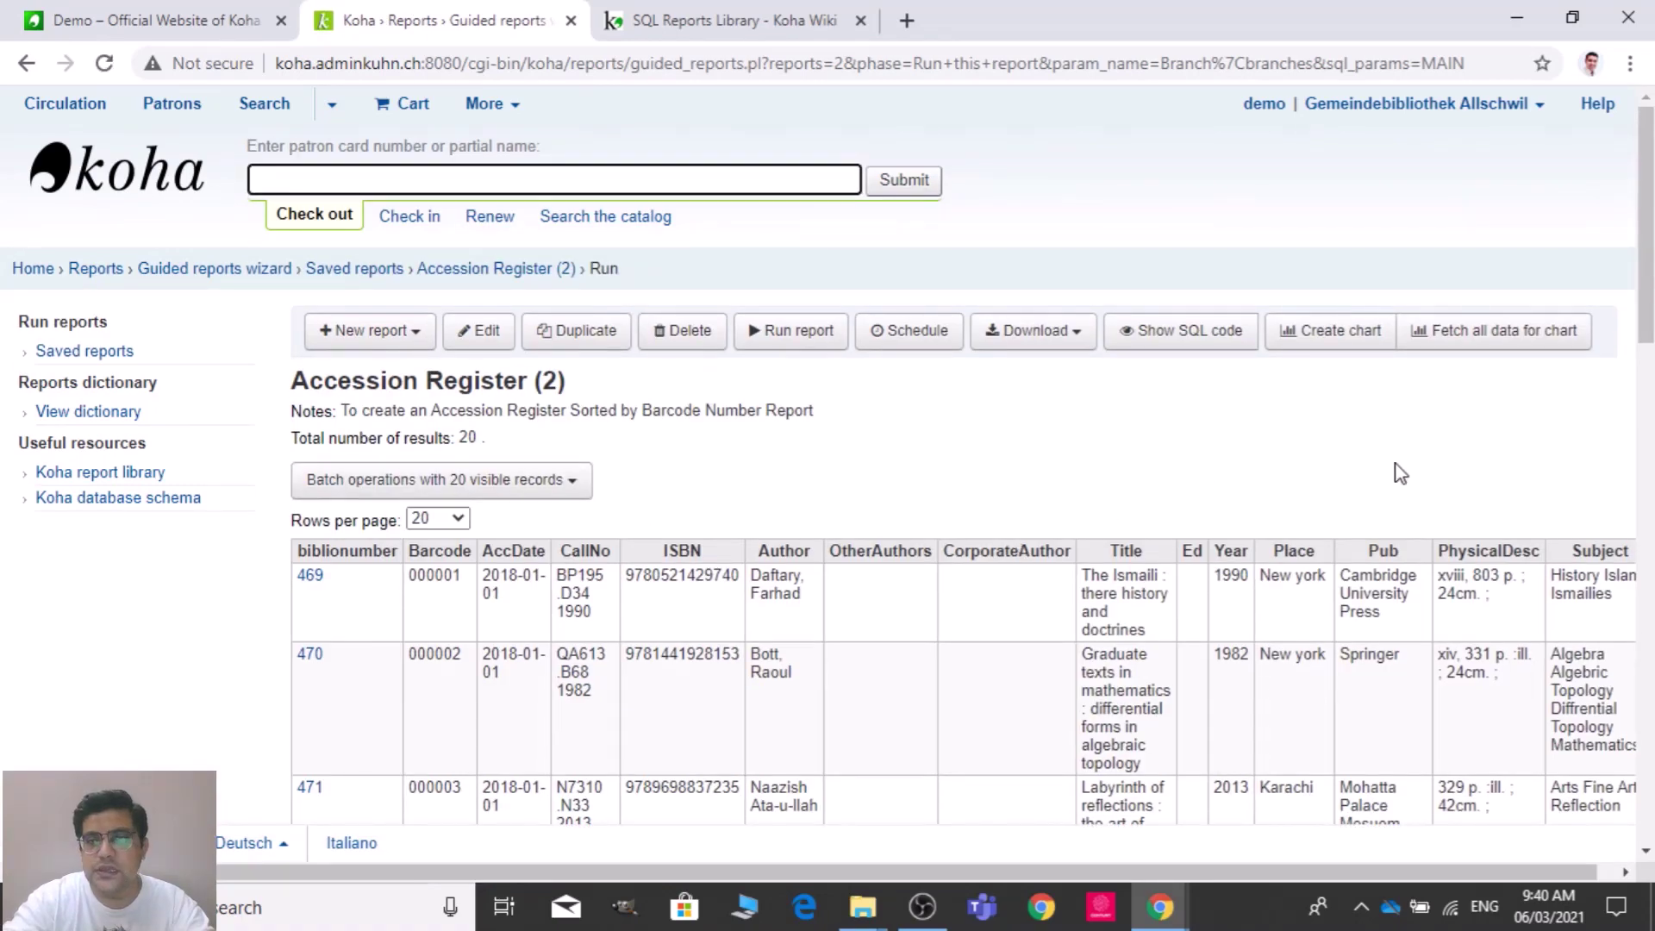
- Review the columns of the Accession Register results and download the report as an Open Document Spreadsheet
left_click_drag(1645, 224, 1646, 324)
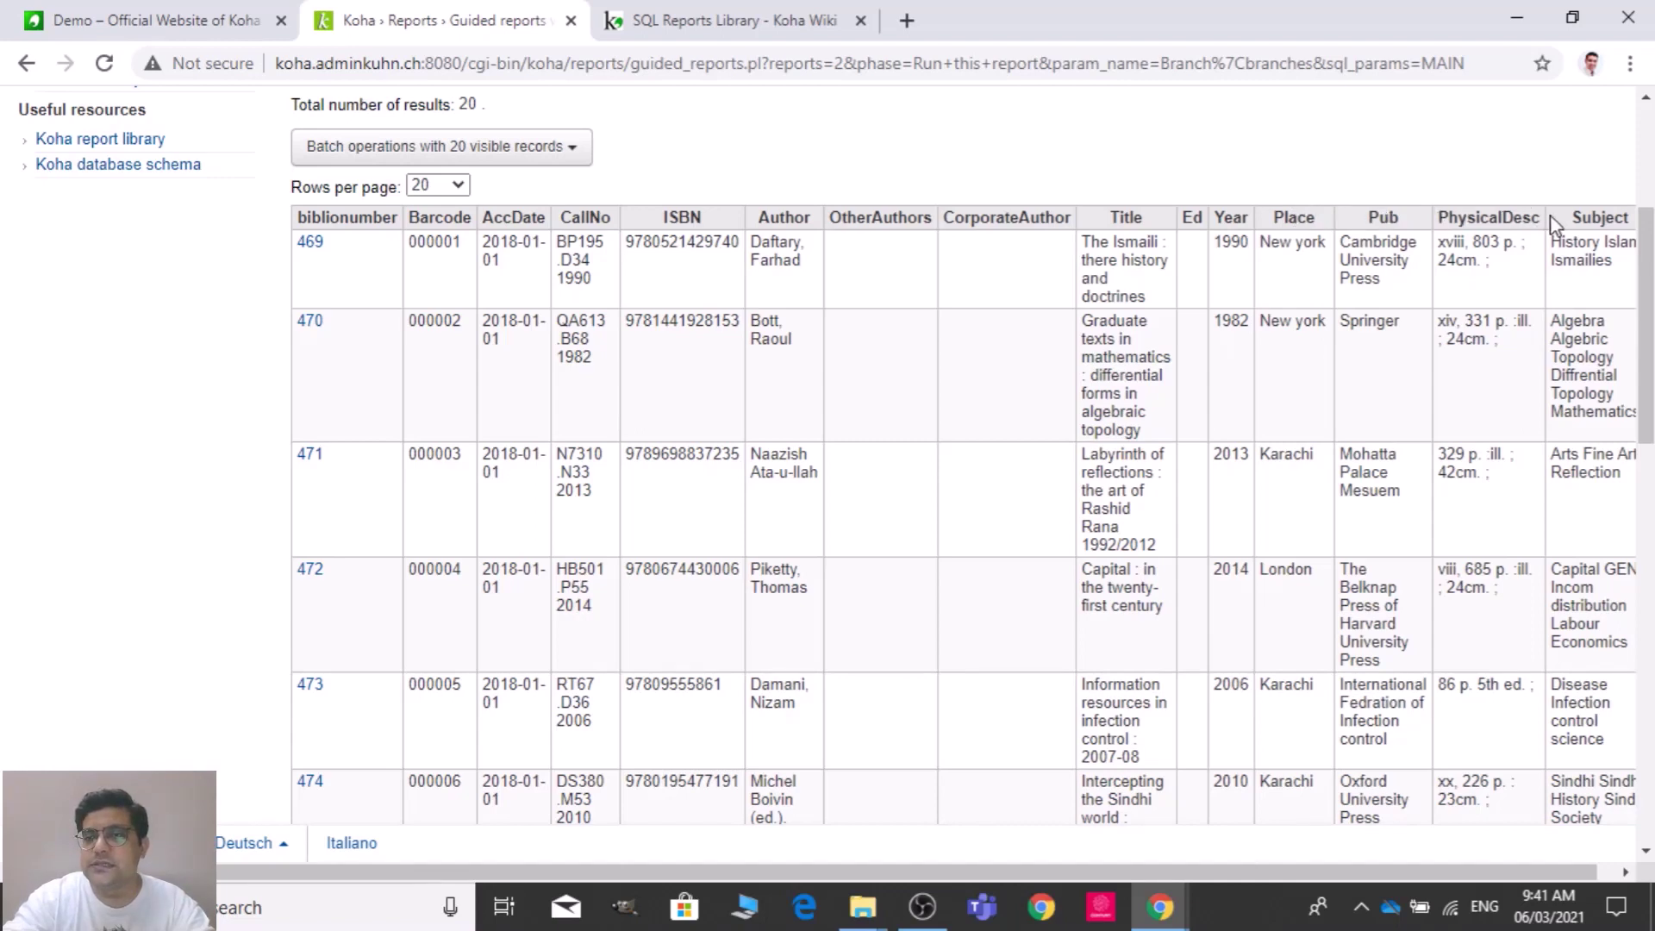
left_click(1603, 880)
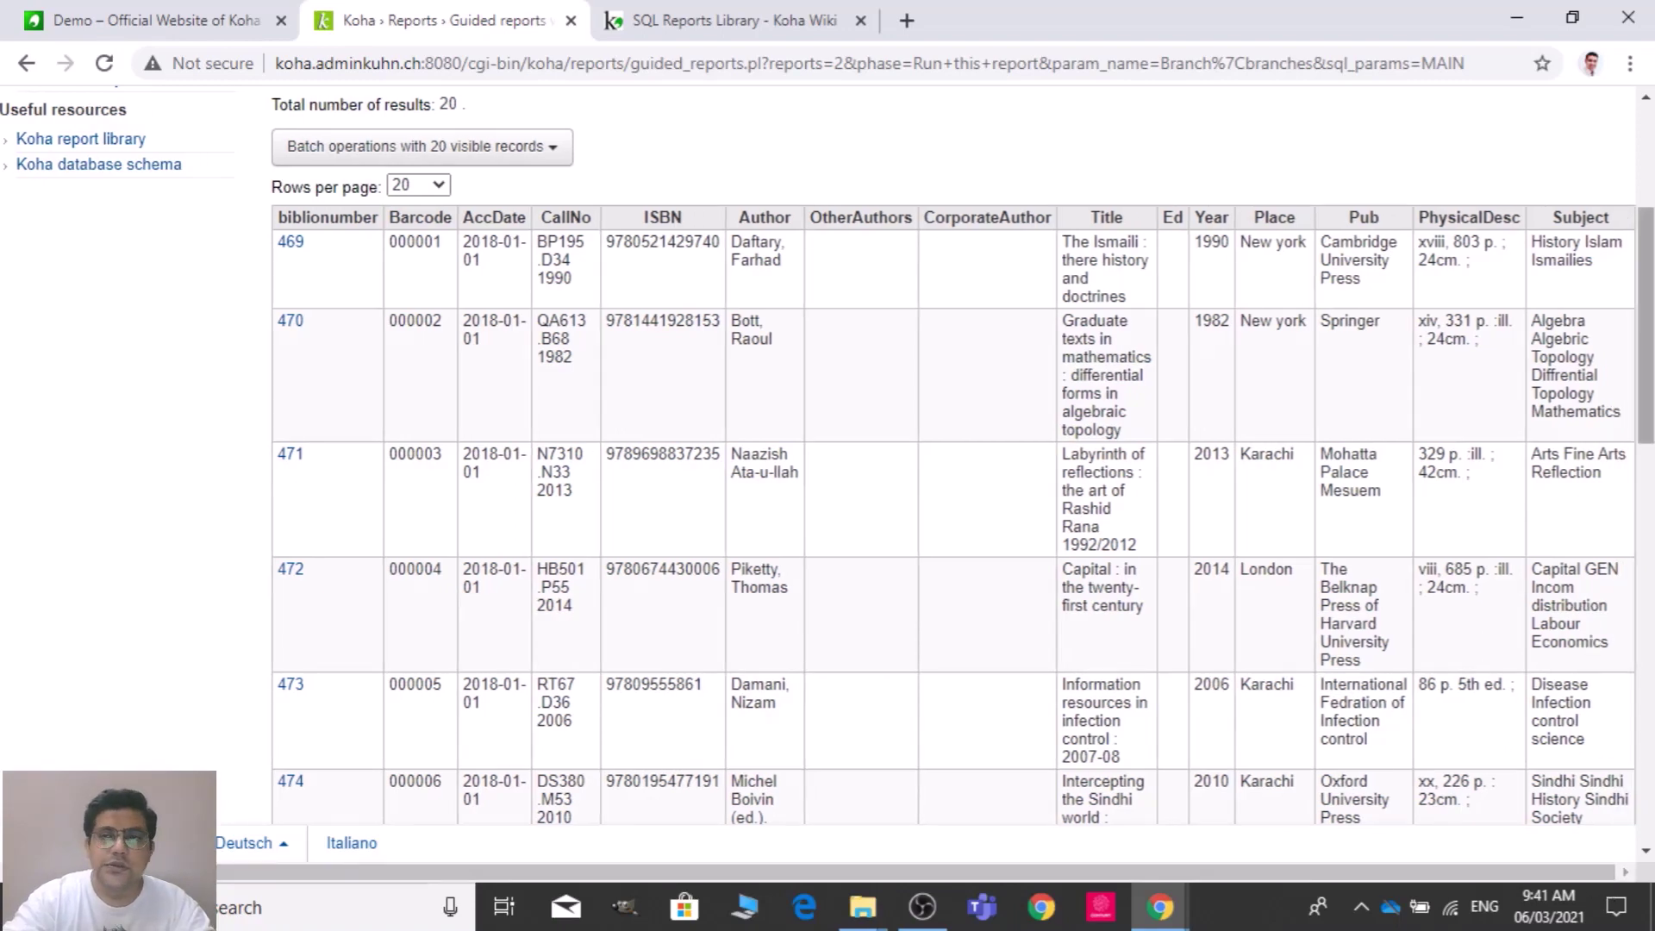
scroll(1185, 271, "up", 4)
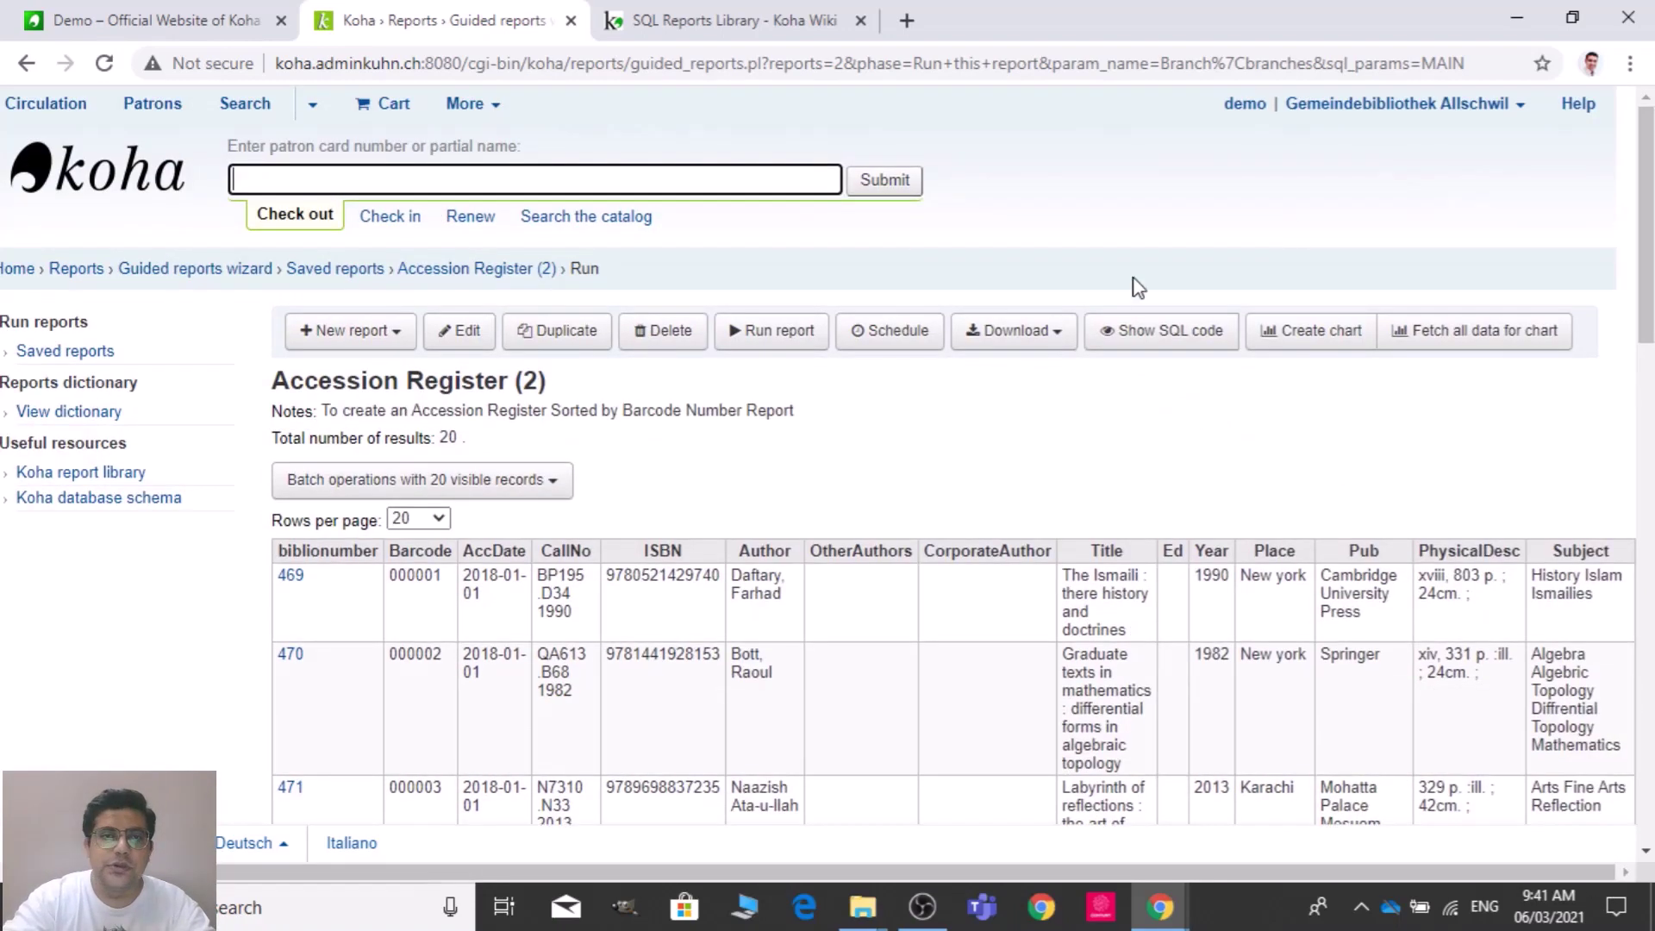
left_click(1015, 345)
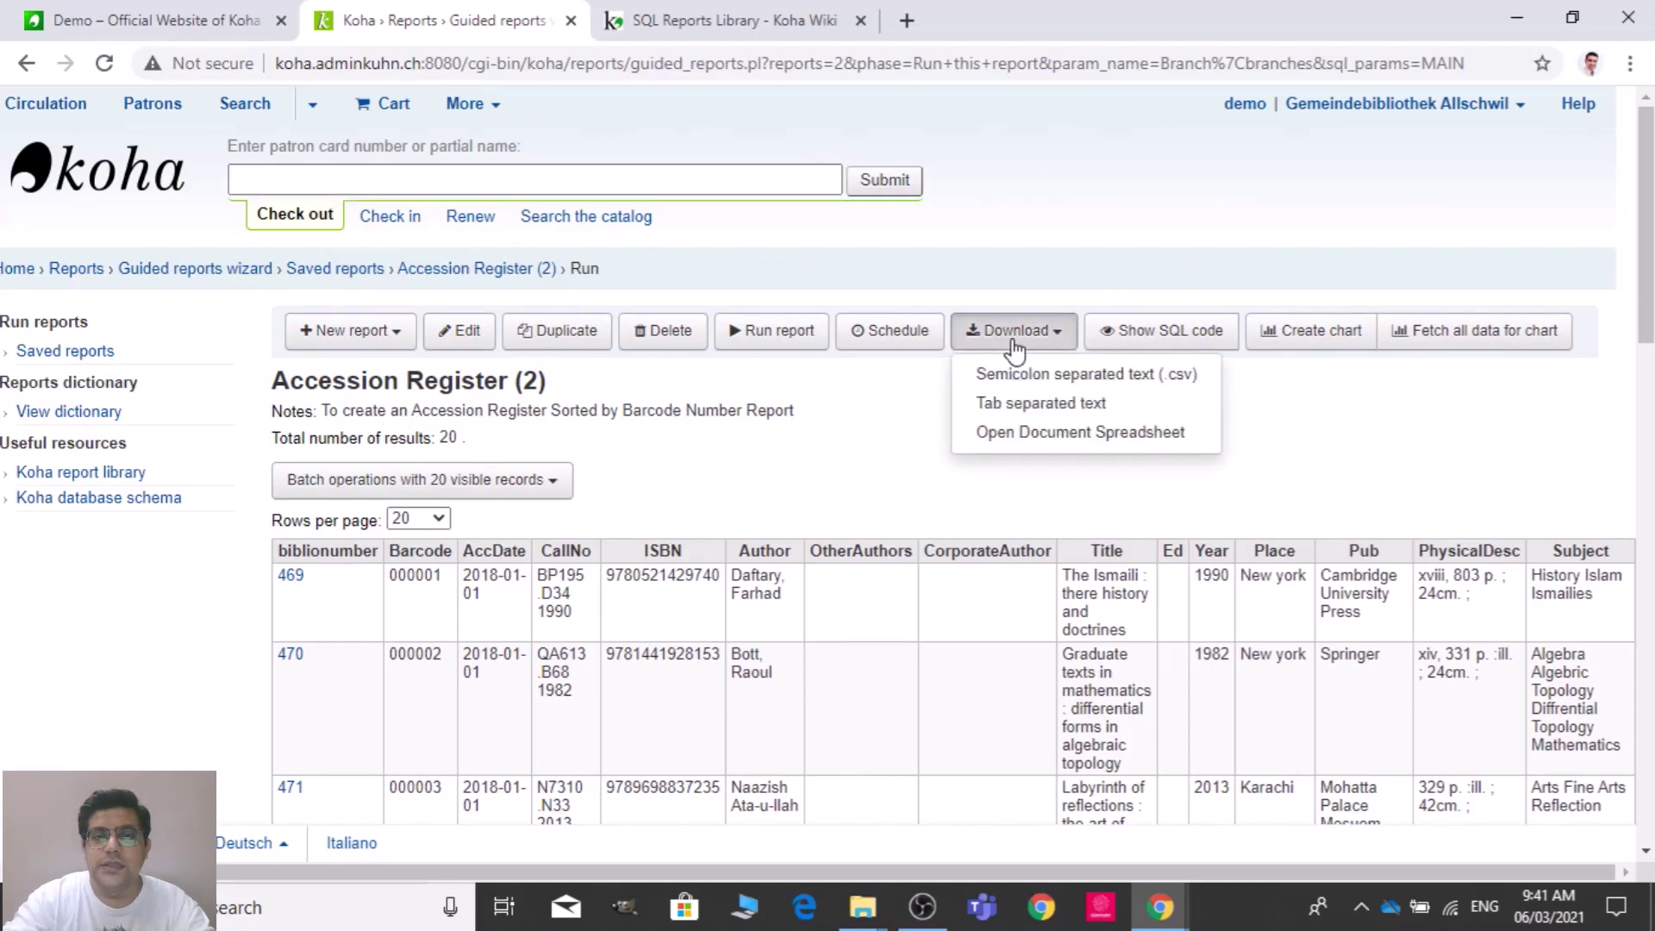
left_click(1080, 438)
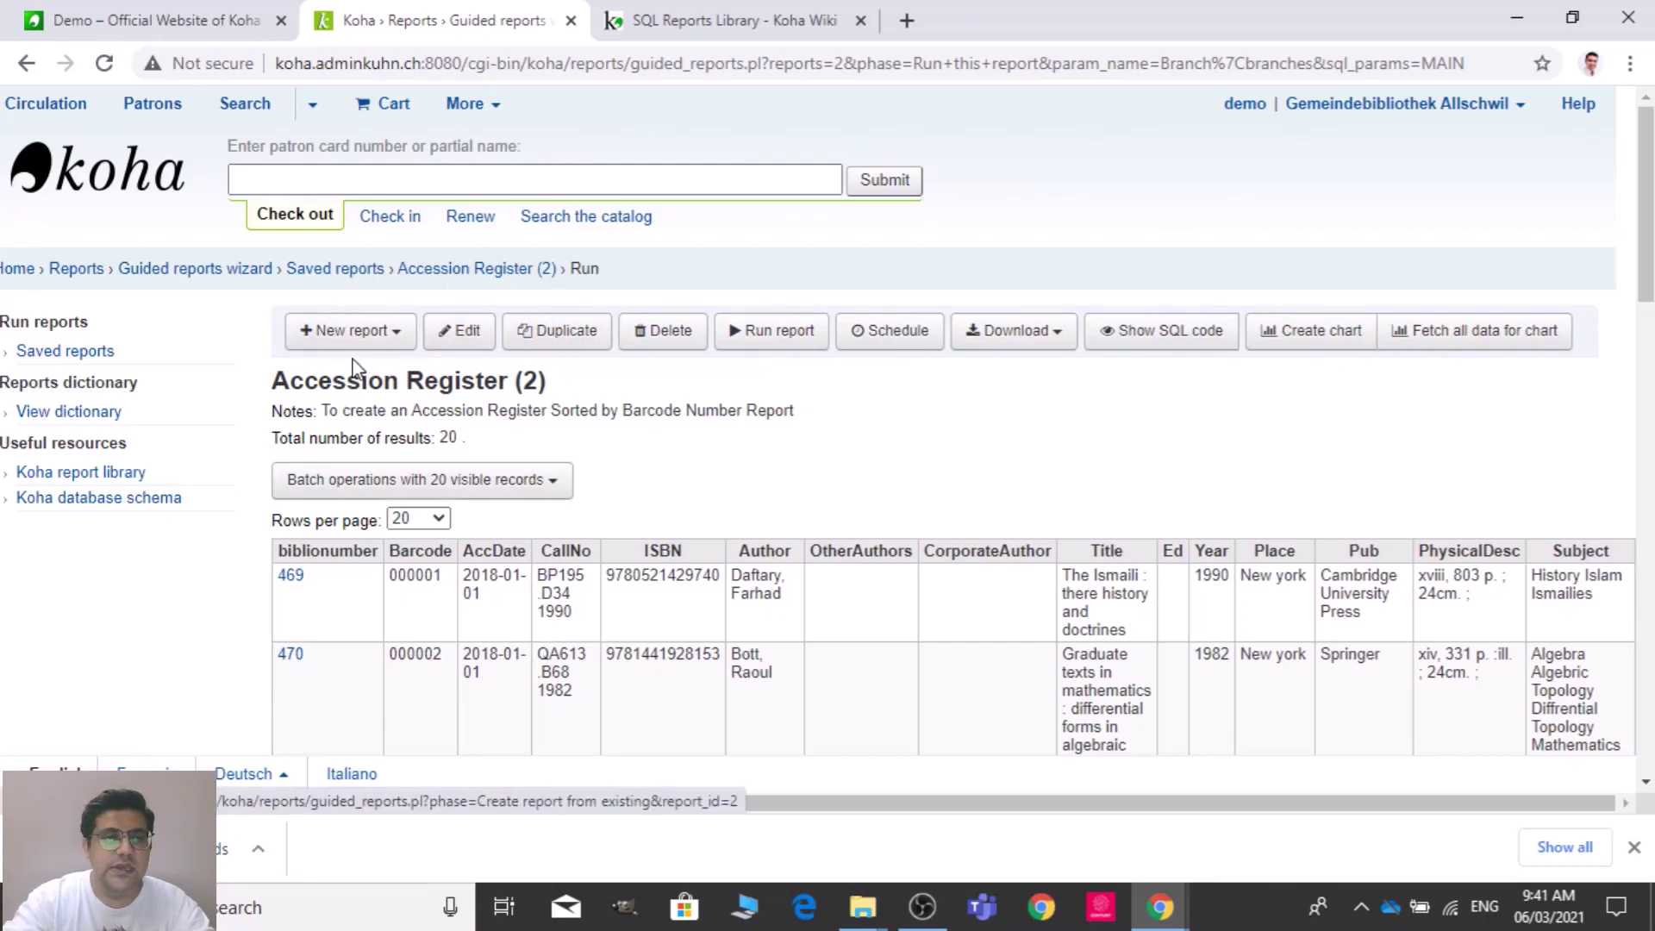
- Start another new SQL report from the Accession Register results page
left_click(367, 333)
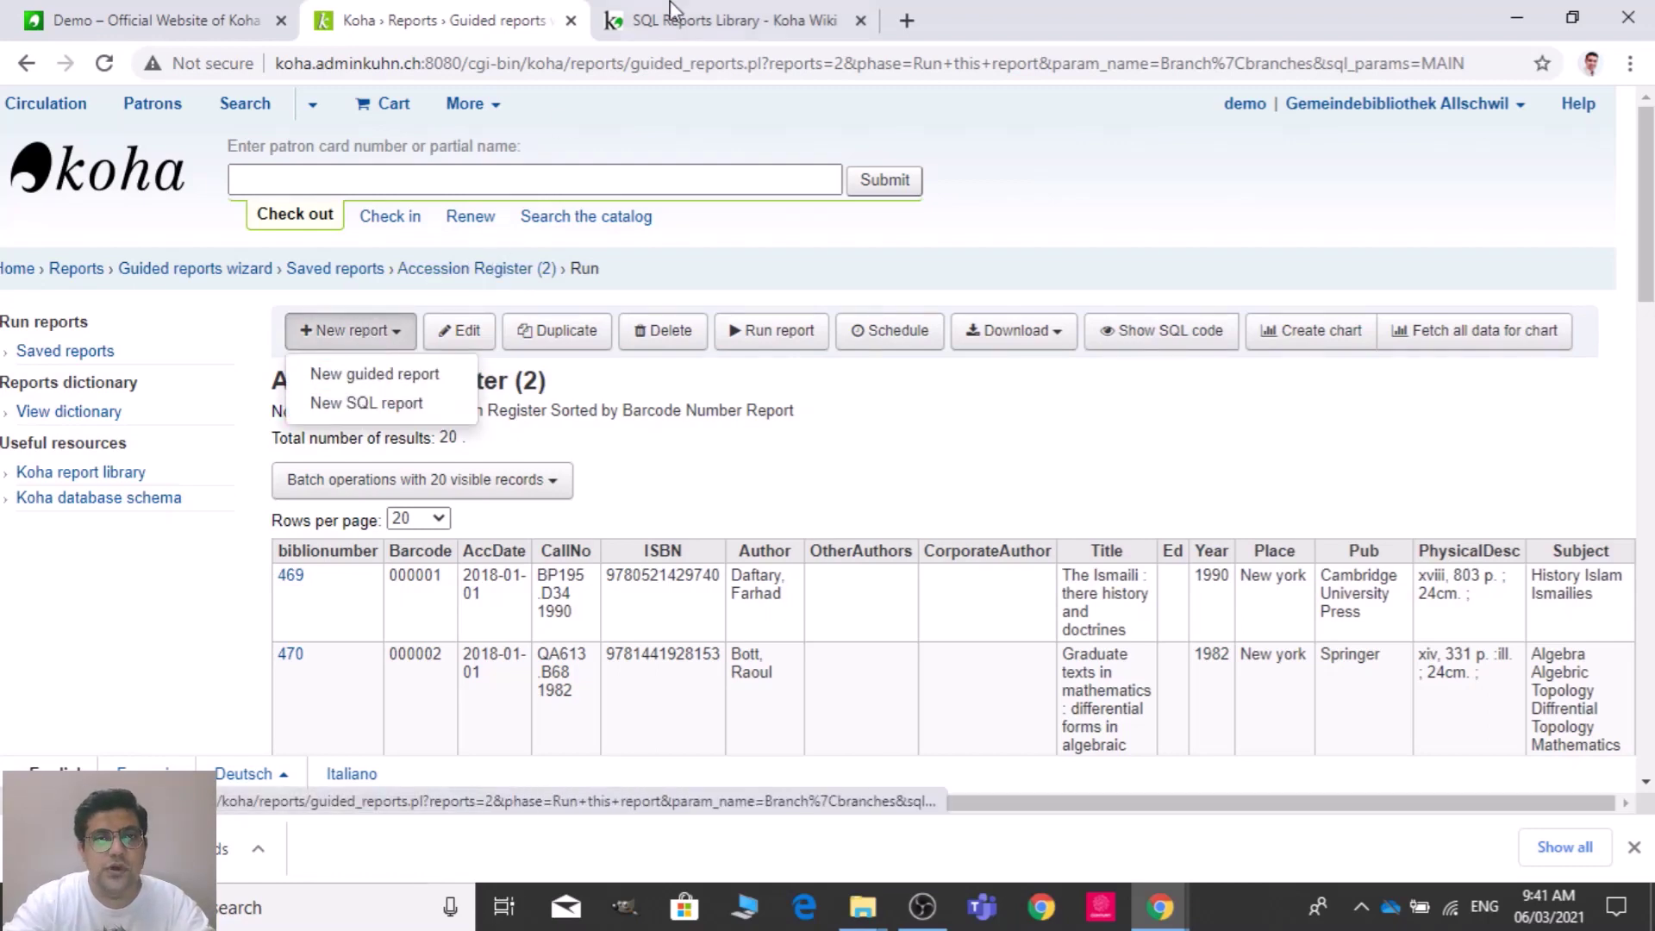
left_click(750, 11)
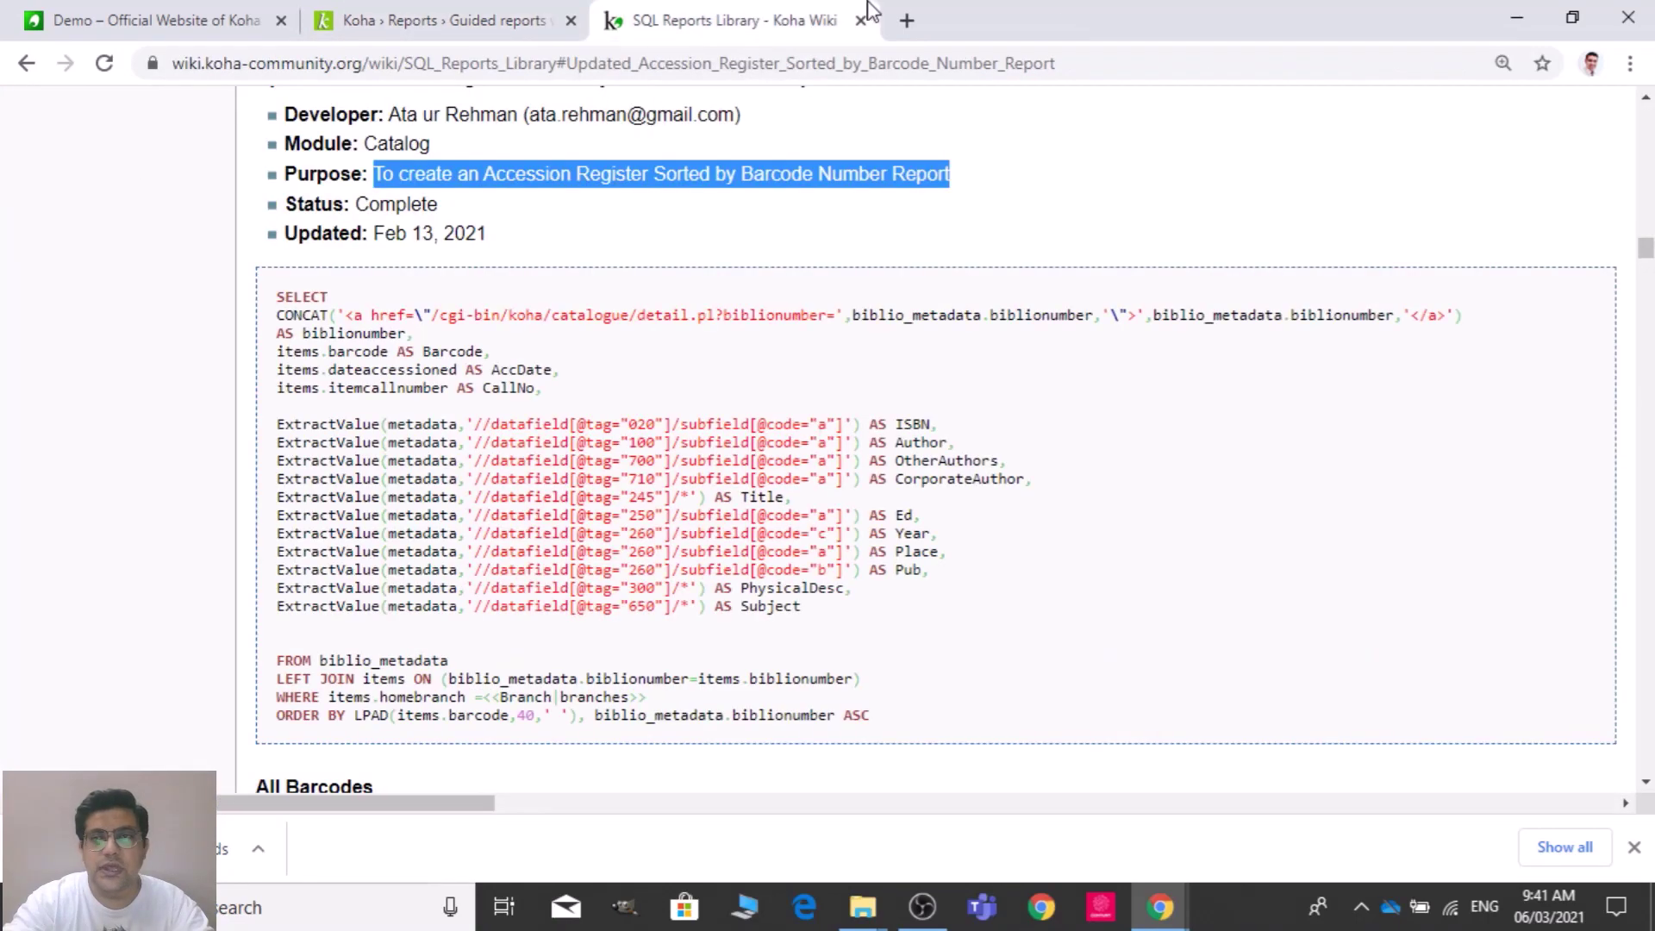
left_click(470, 12)
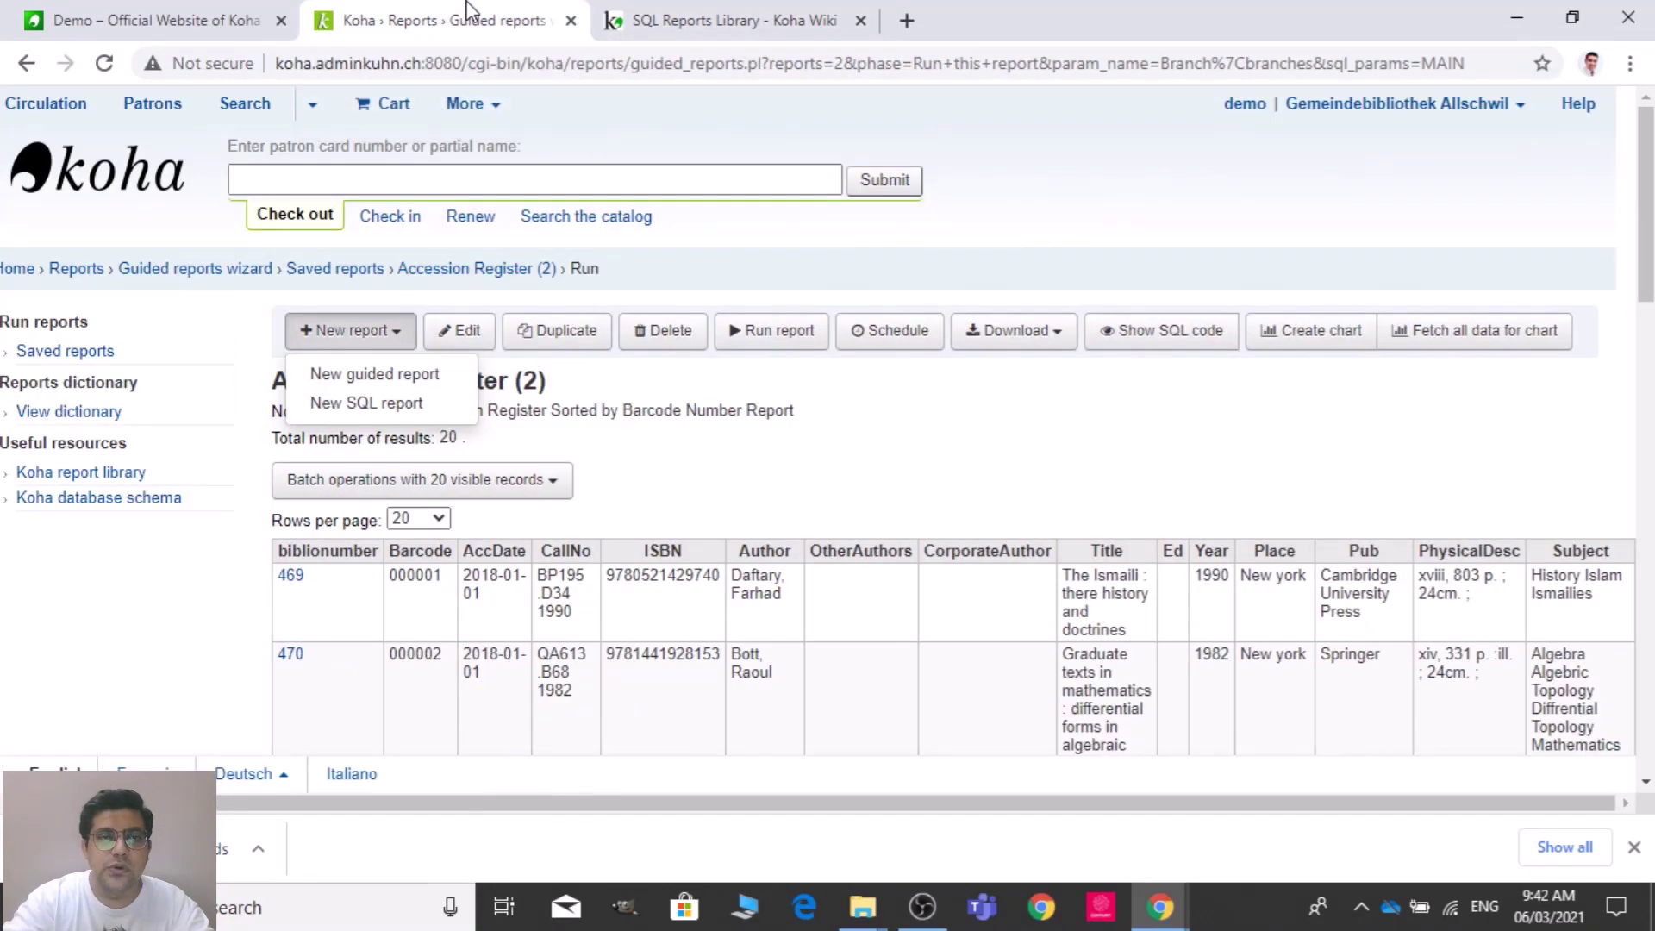
left_click(398, 405)
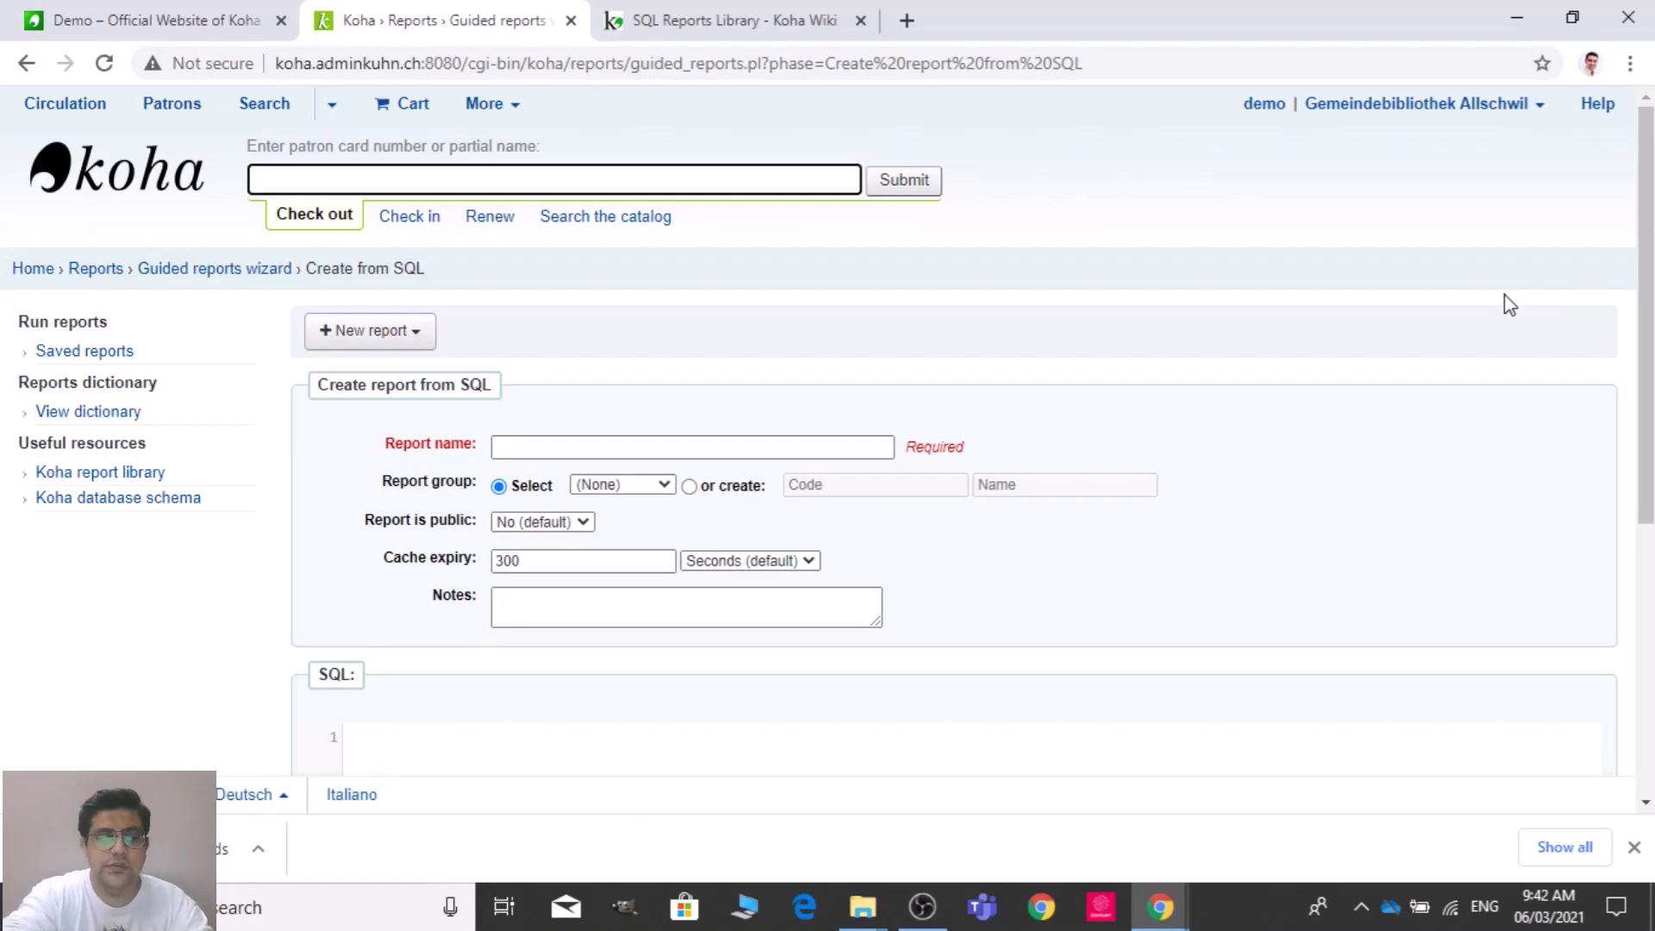
- Name the new SQL report "Items added in a date range", leave its notes empty and place the cursor in the SQL editor
type("Ite")
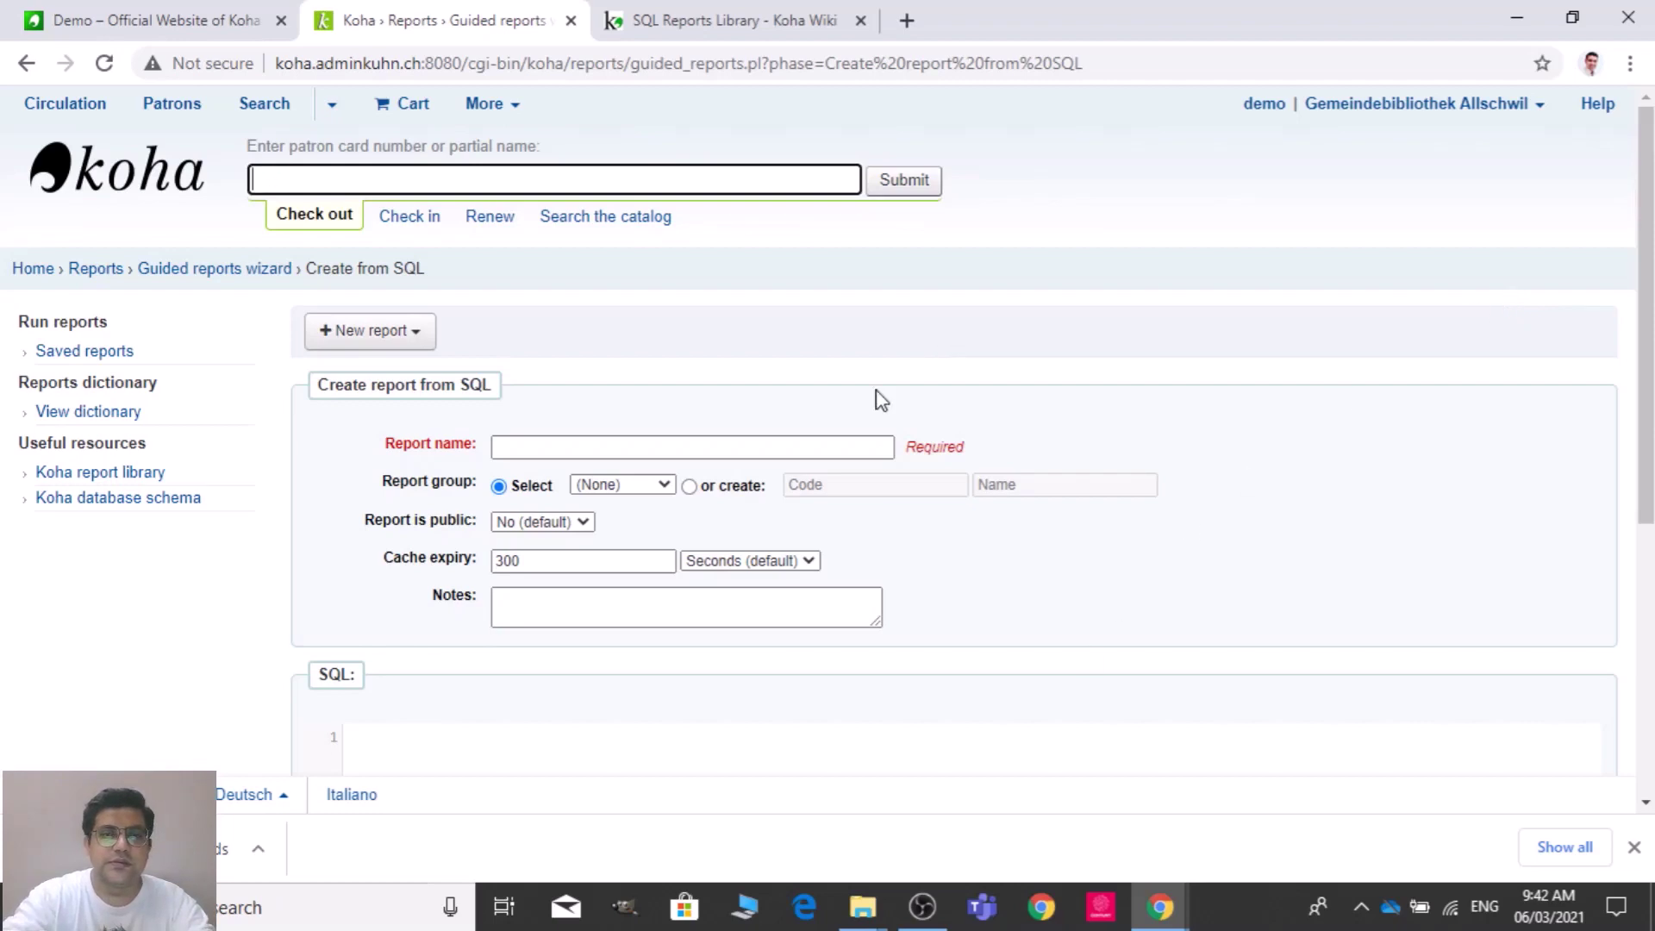
left_click(788, 439)
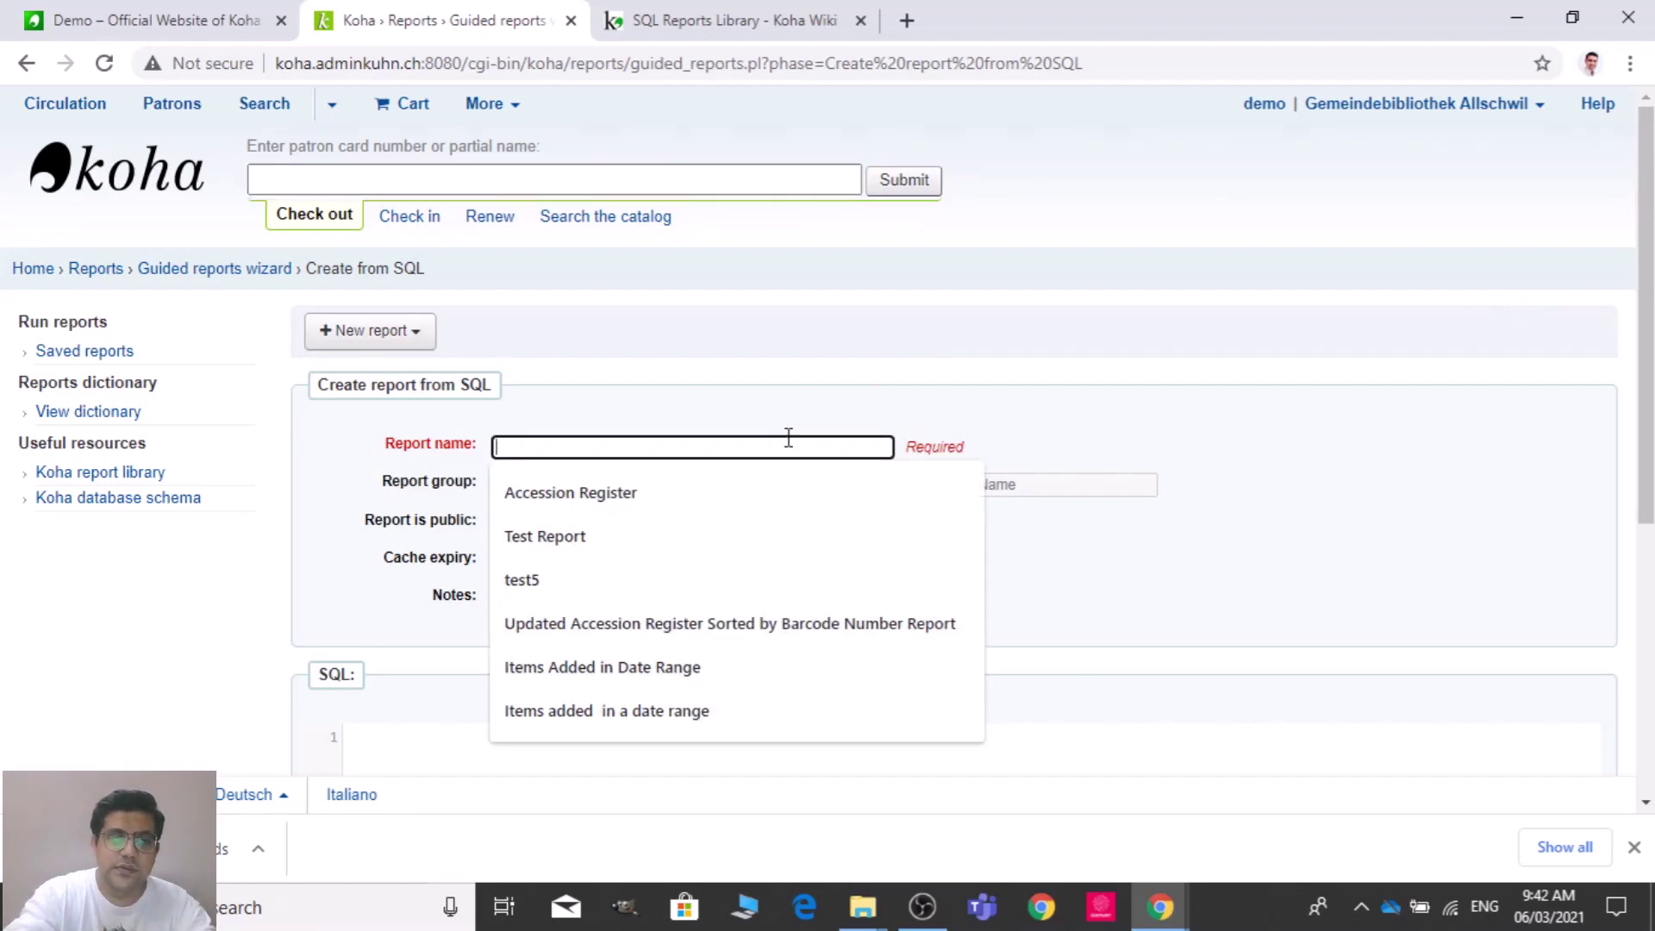
left_click(676, 710)
left_click(577, 446)
key("BackSpace")
key("BackSpace")
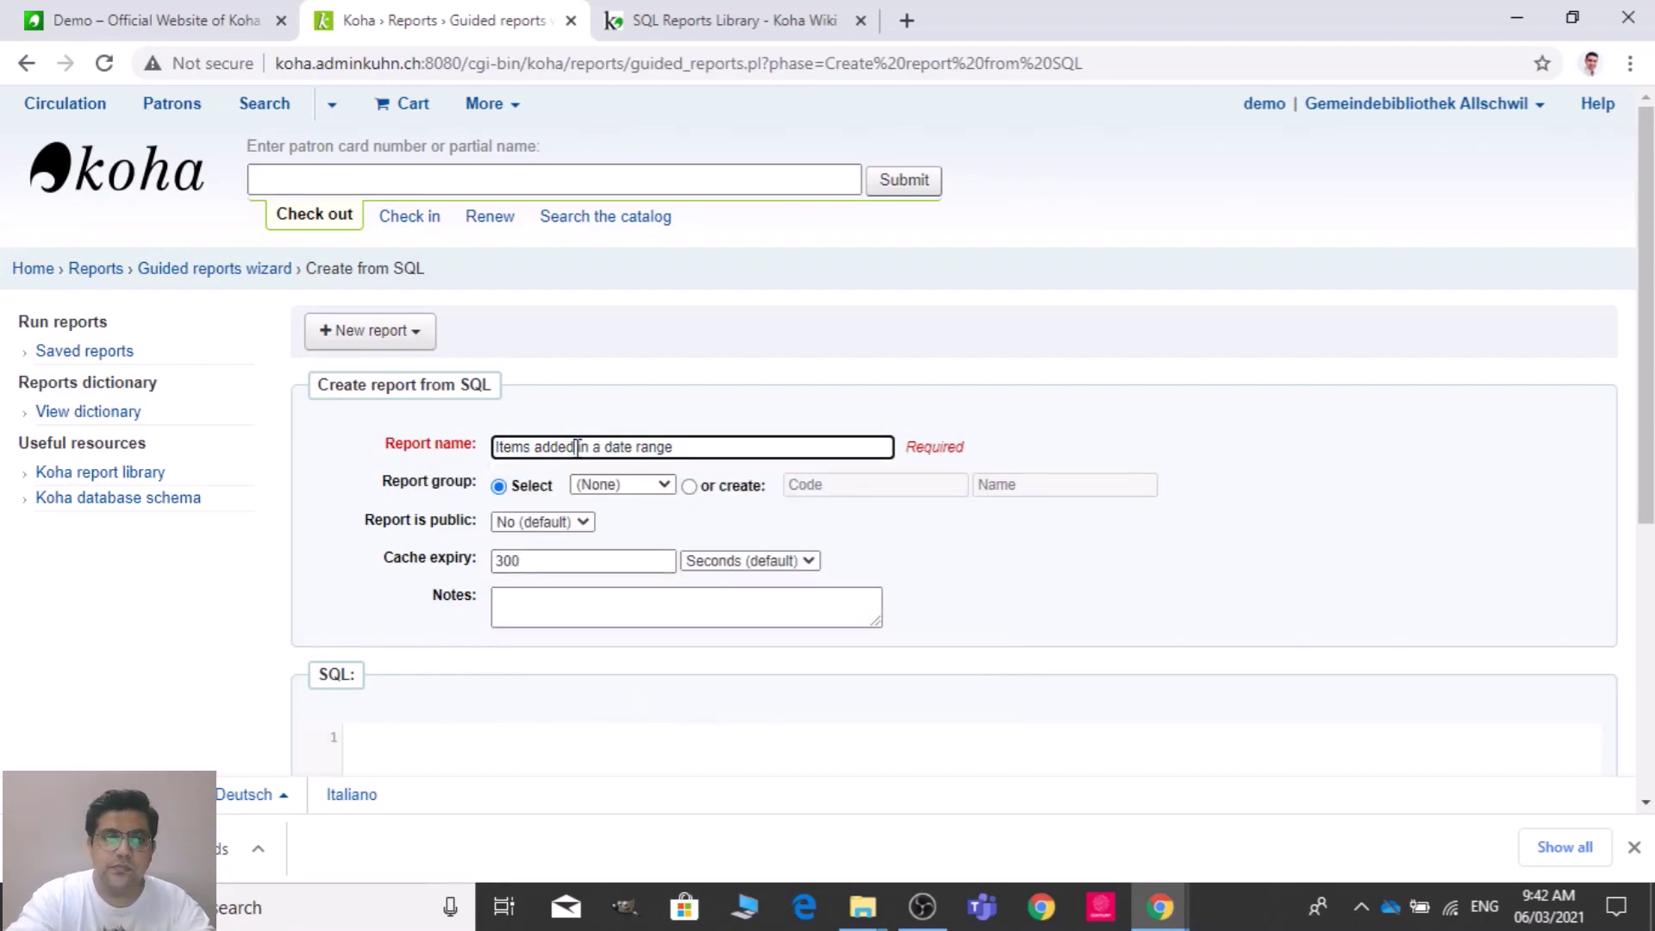
left_click(588, 625)
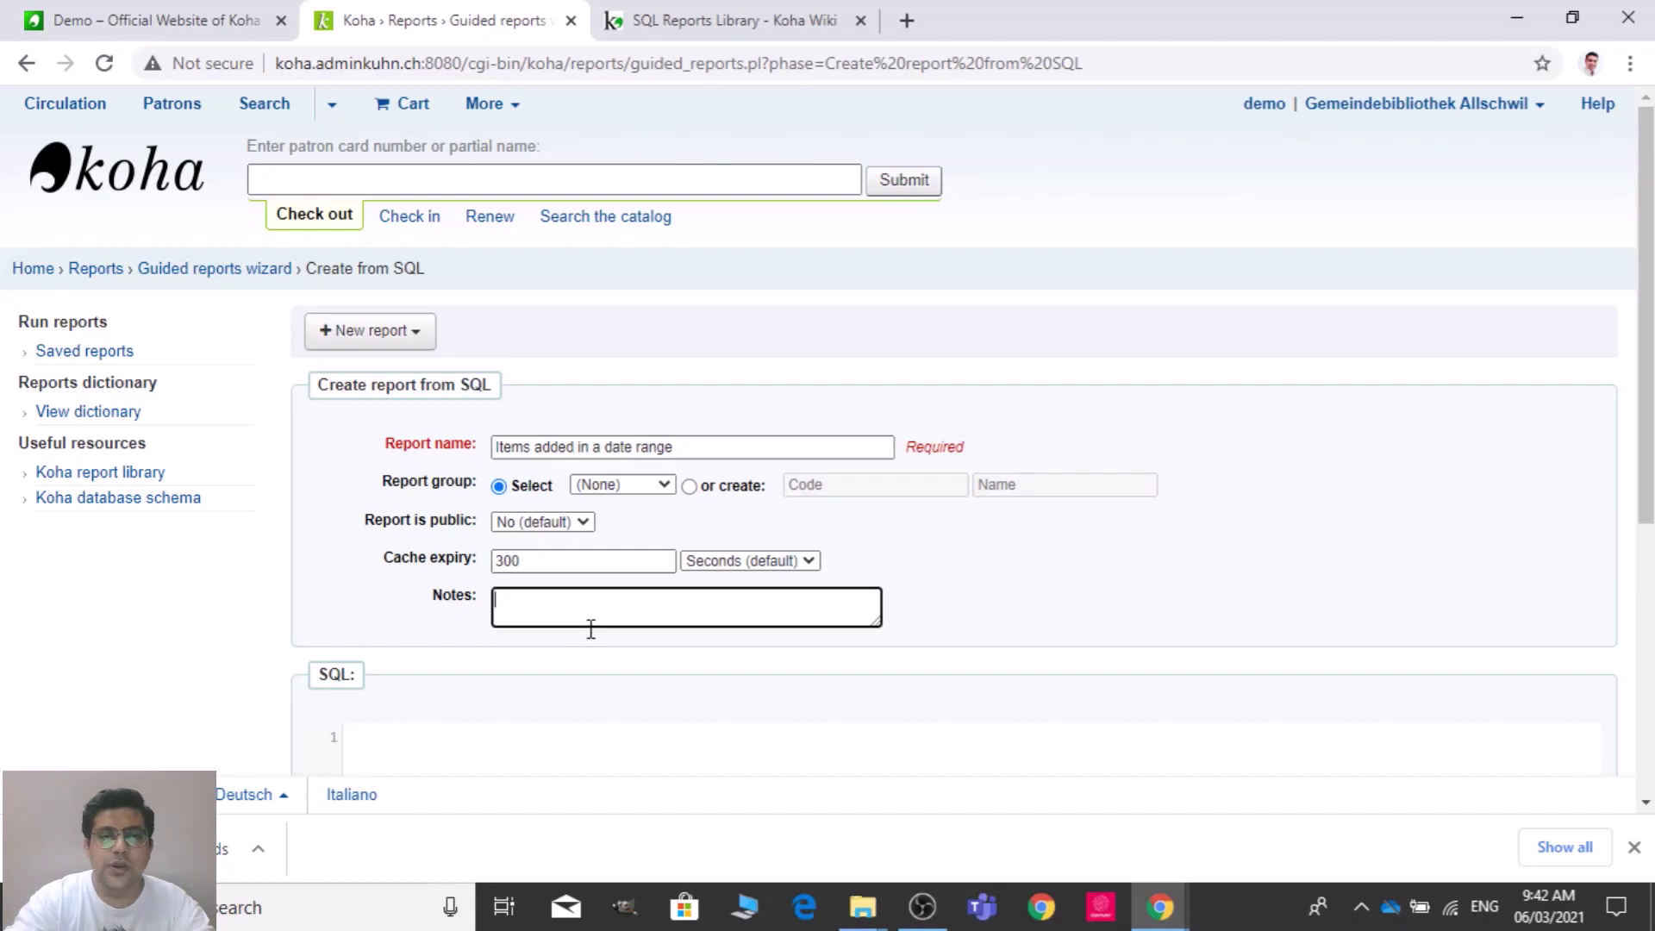
left_click(1241, 445)
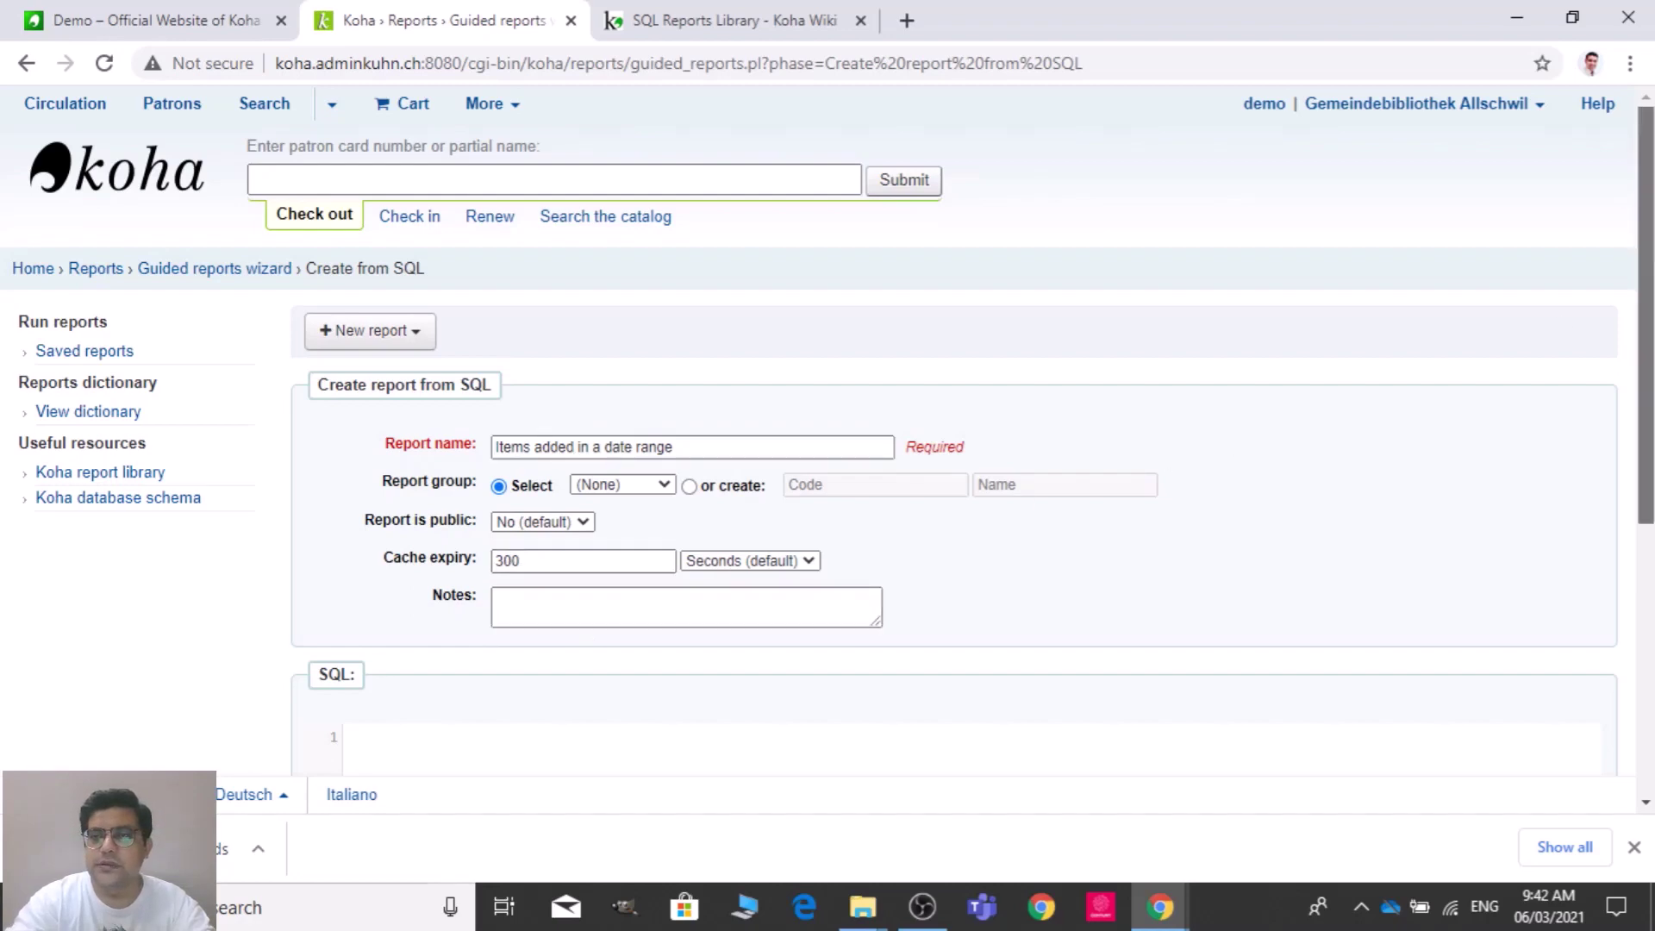
scroll(828, 405, "down", 3)
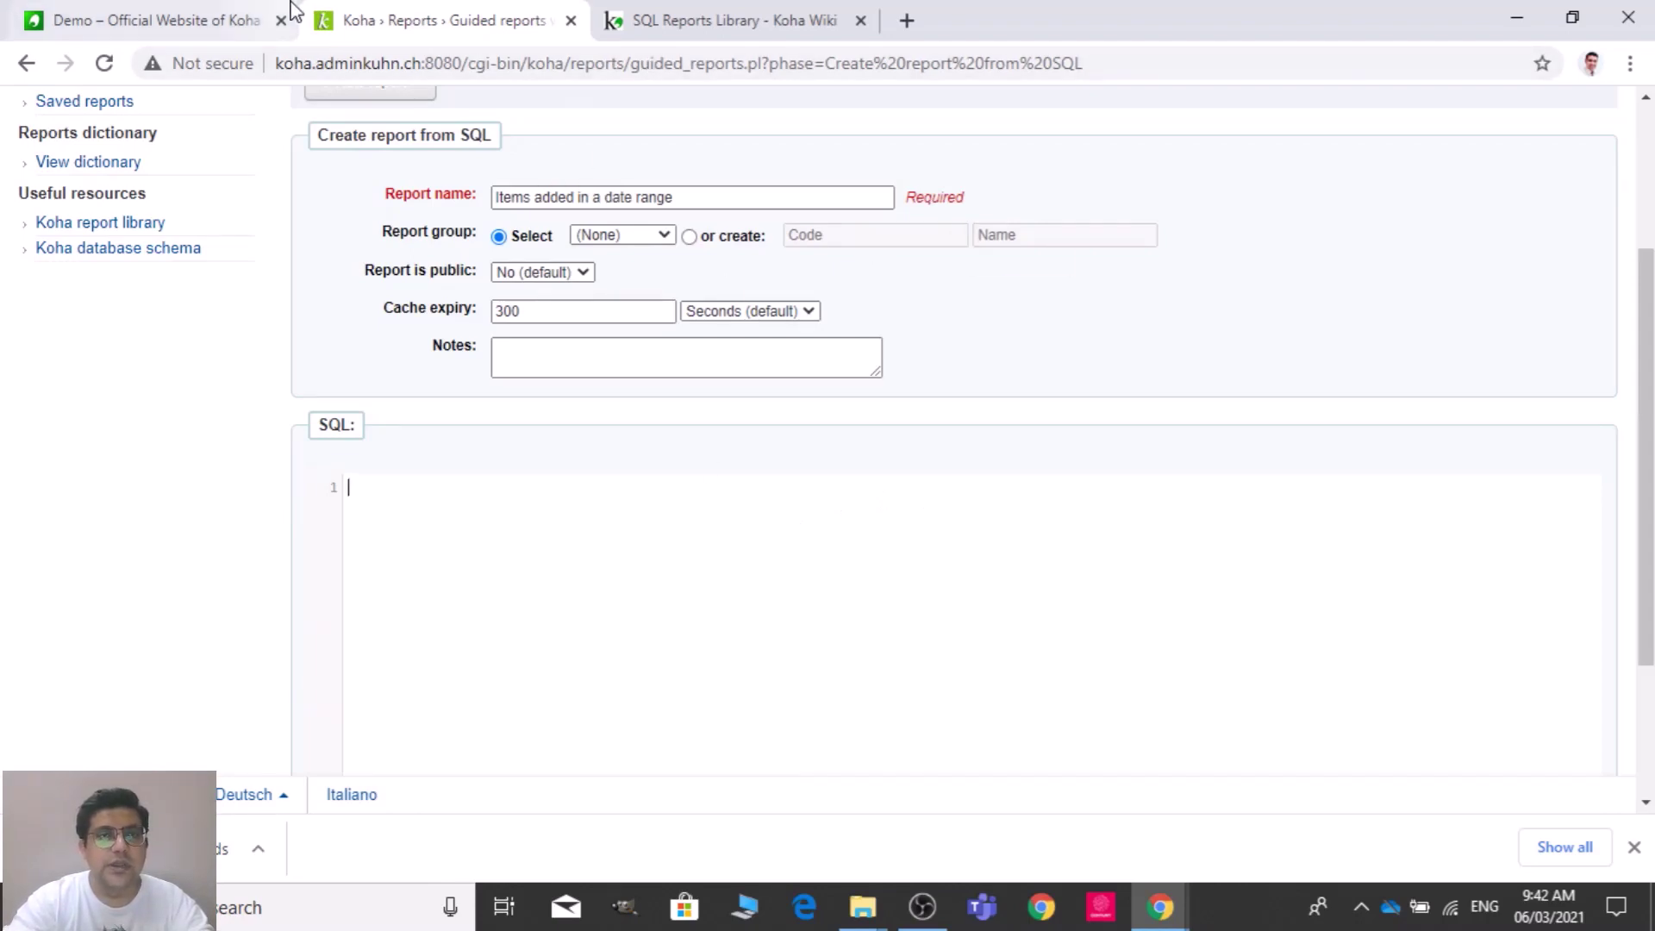
- Browse the catalog queries in the SQL Reports Library for one that lists items added in a date range
left_click(770, 10)
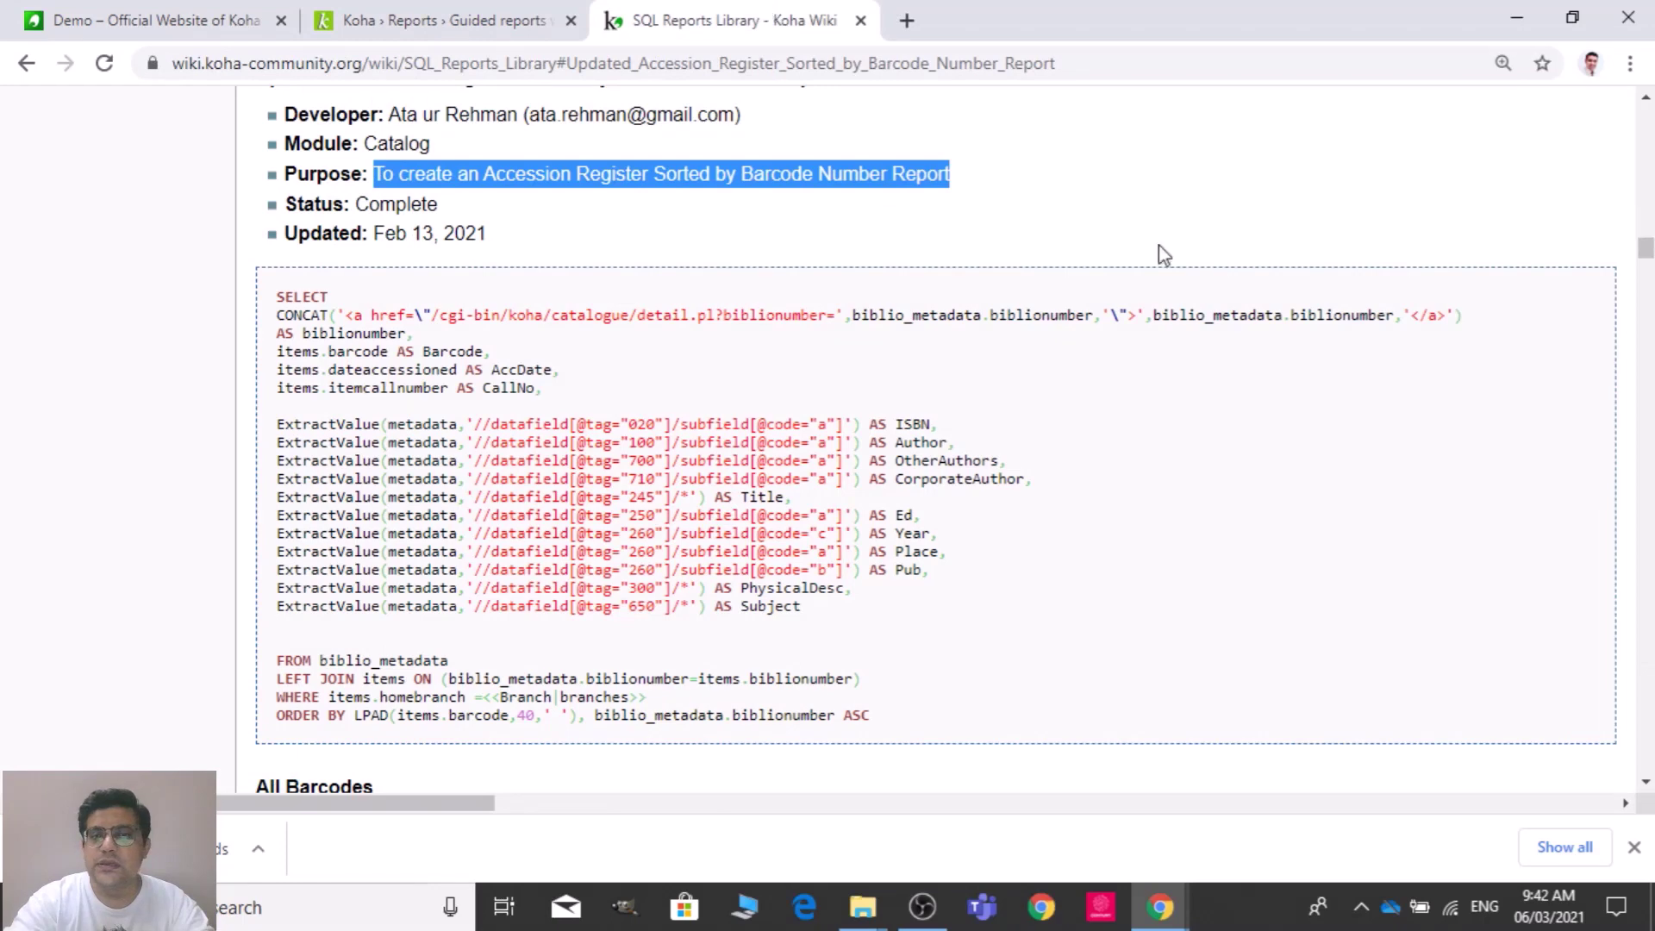
left_click(1646, 790)
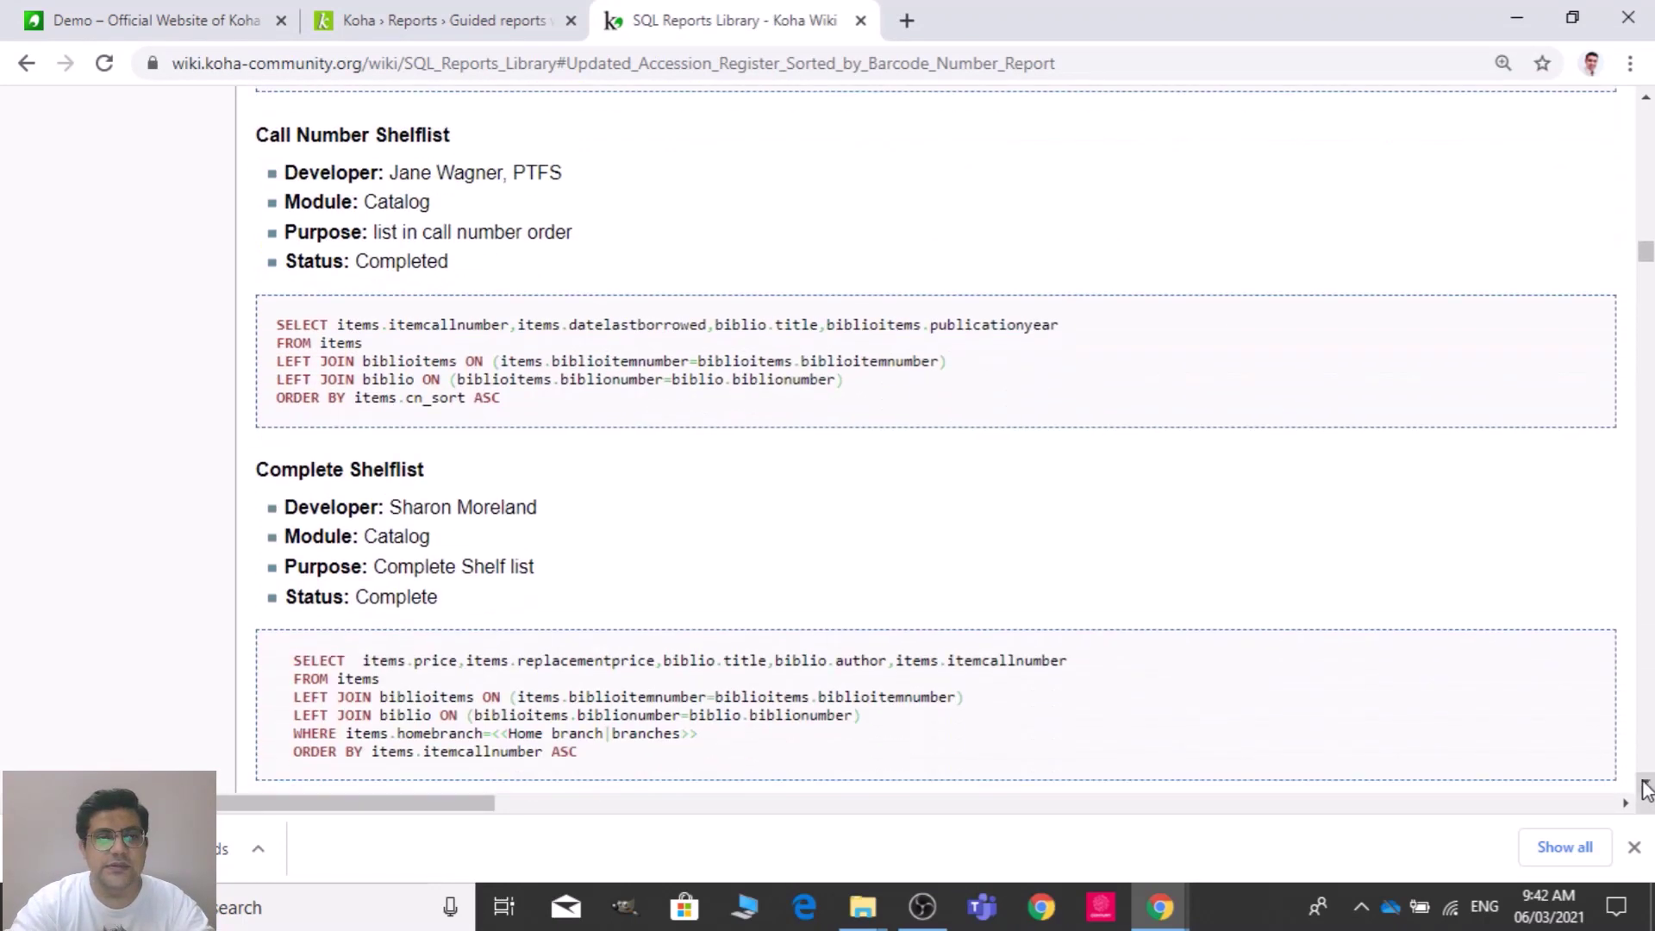
left_click(1647, 789)
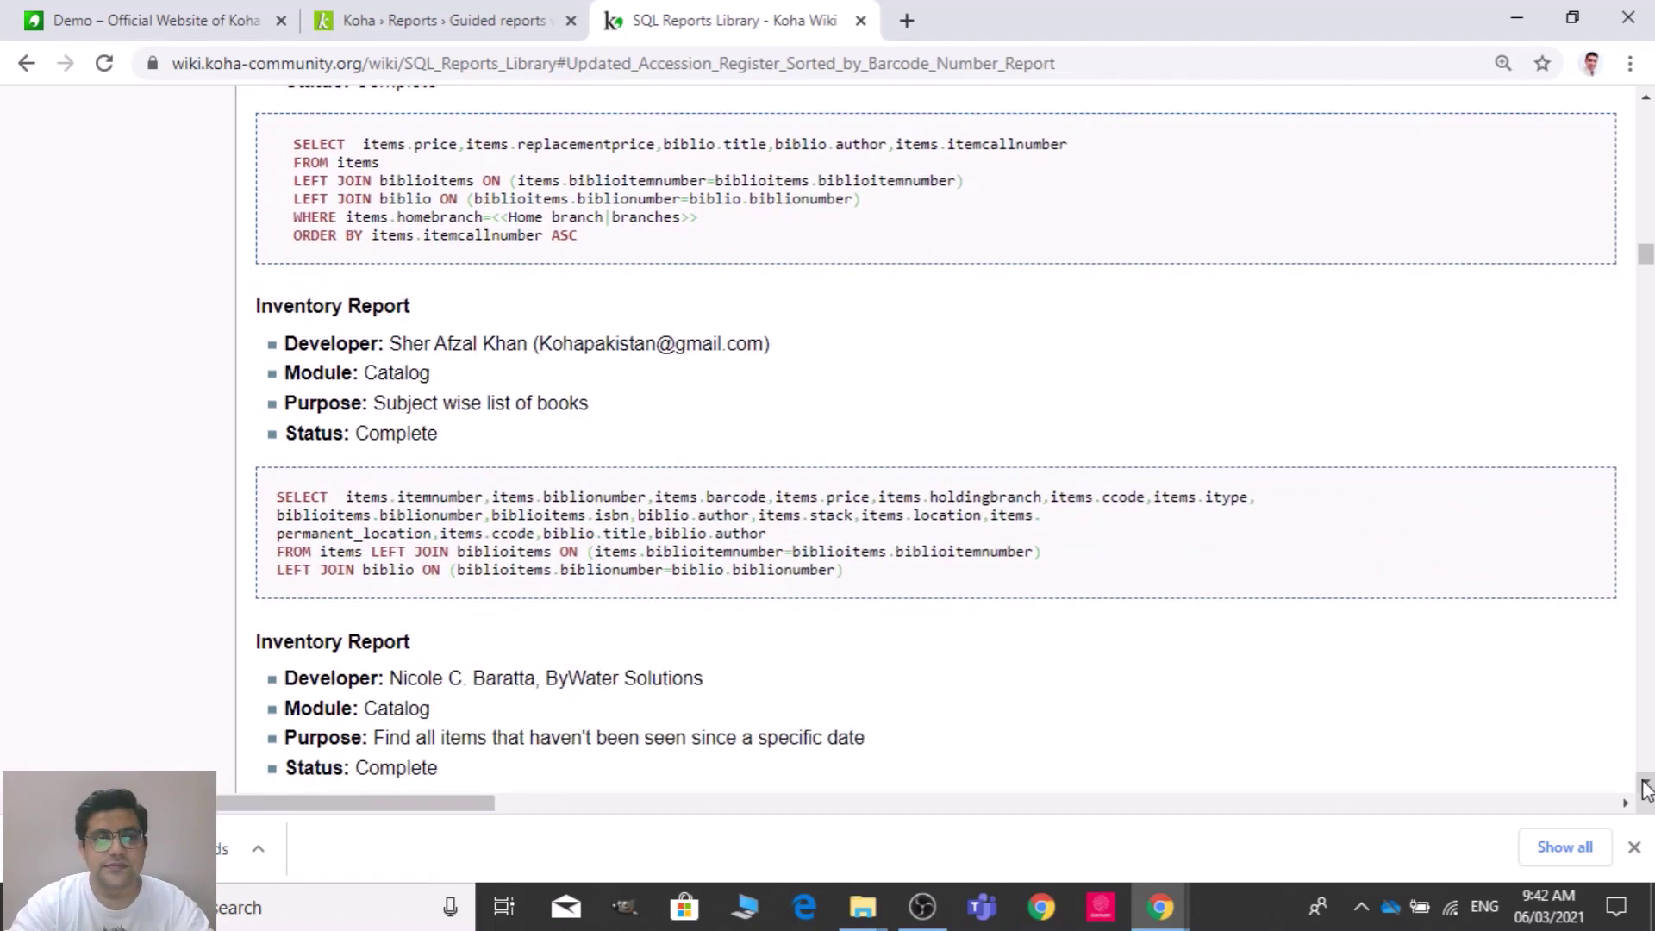
scroll(1647, 789, "down", 6)
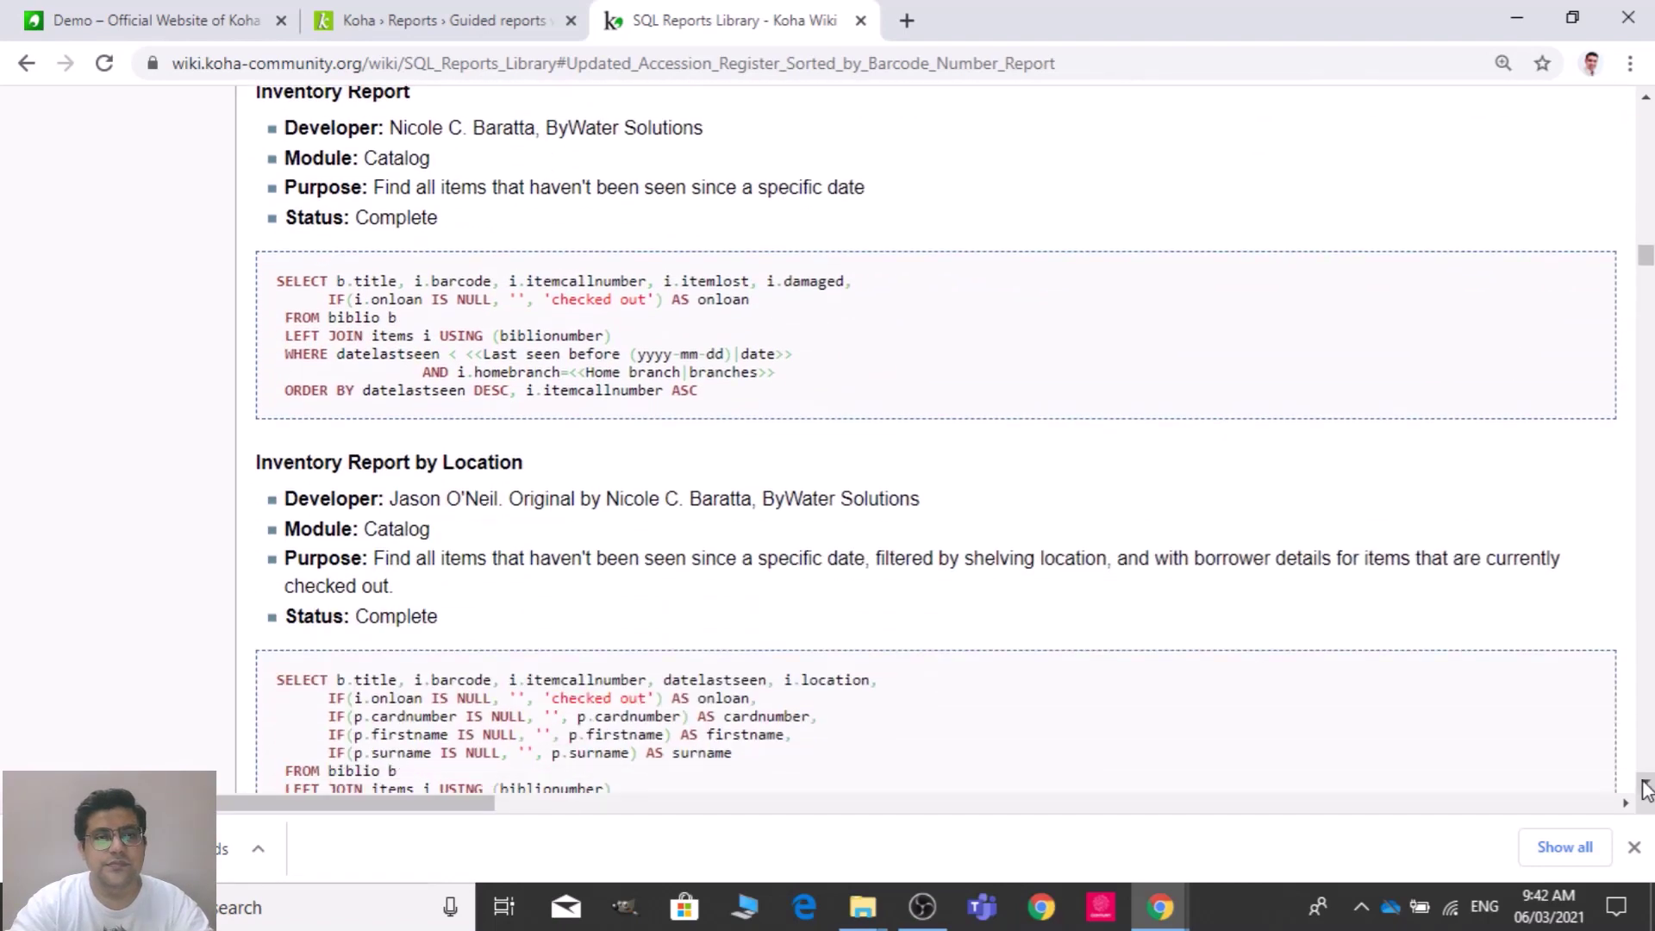
scroll(1646, 789, "down", 8)
scroll(1646, 789, "down", 12)
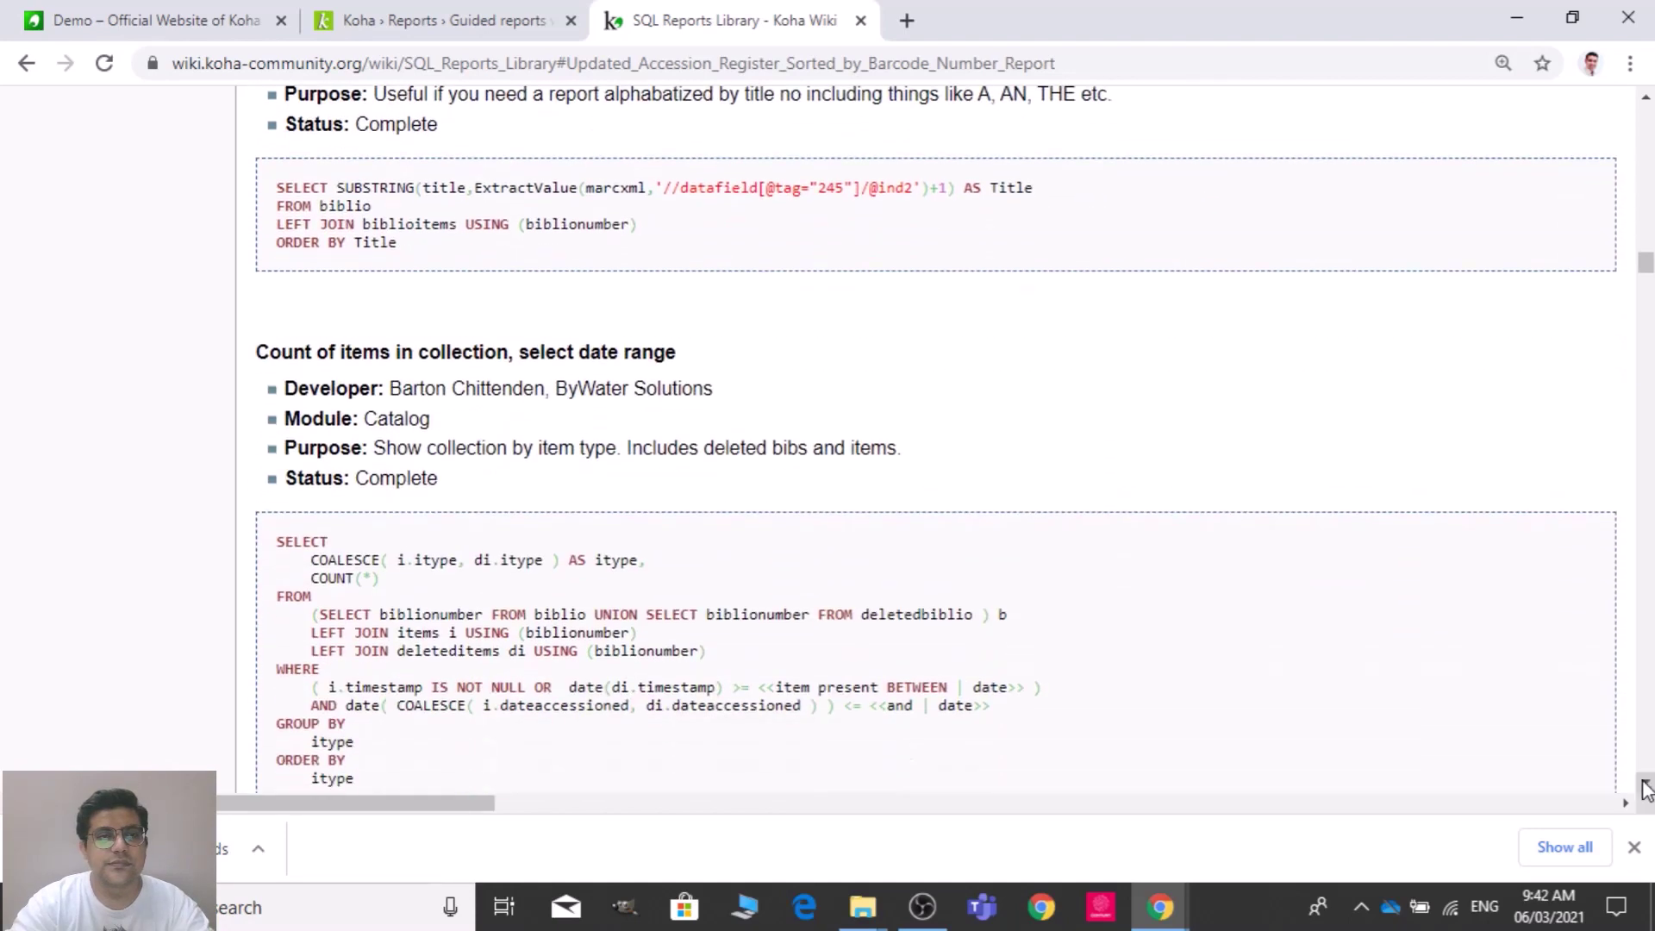
scroll(1646, 789, "down", 9)
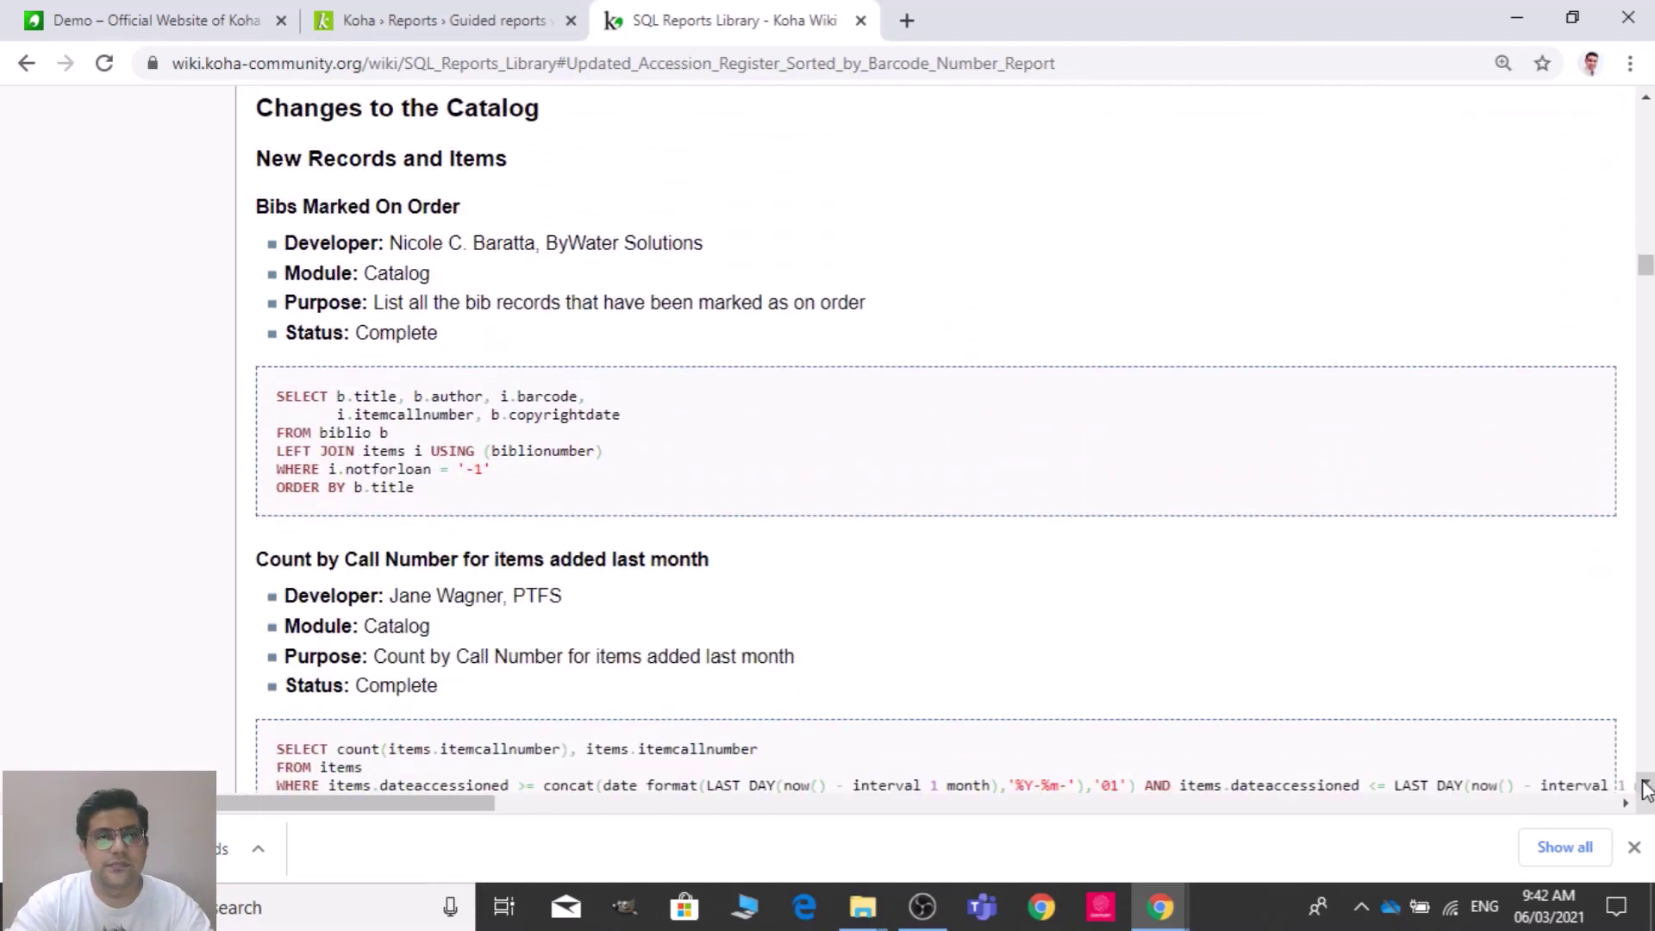
- Search the library page for "items added in" and open the Items Added in Date Range entry
key("ctrl+f")
type("i")
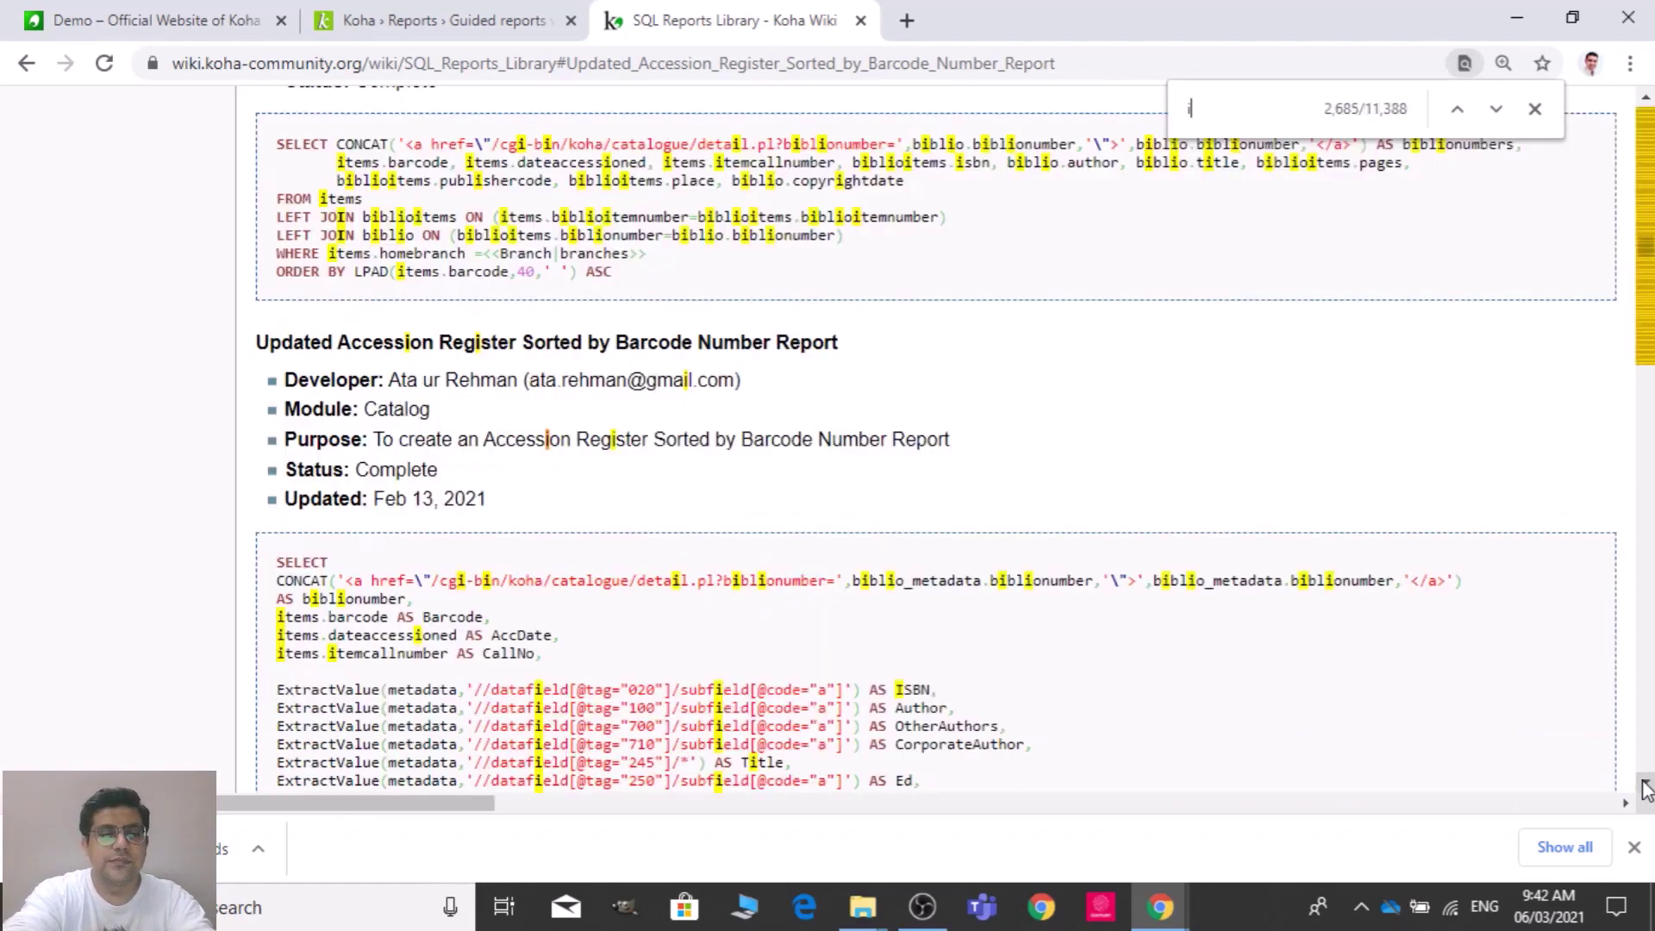
type("te")
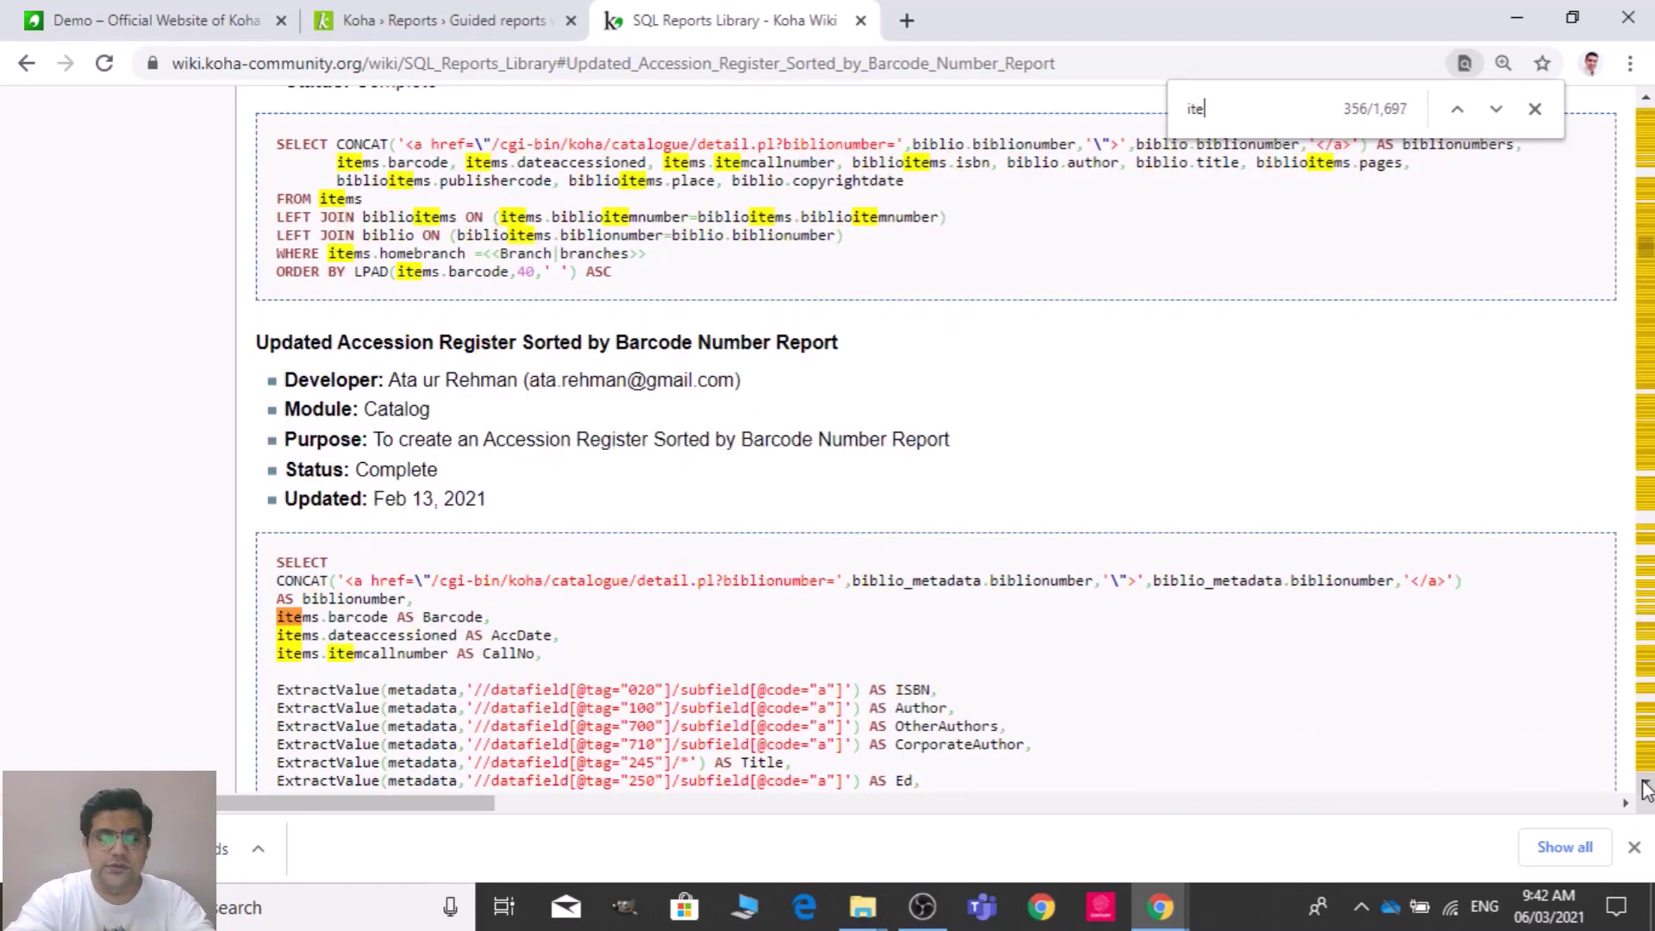
type("m ")
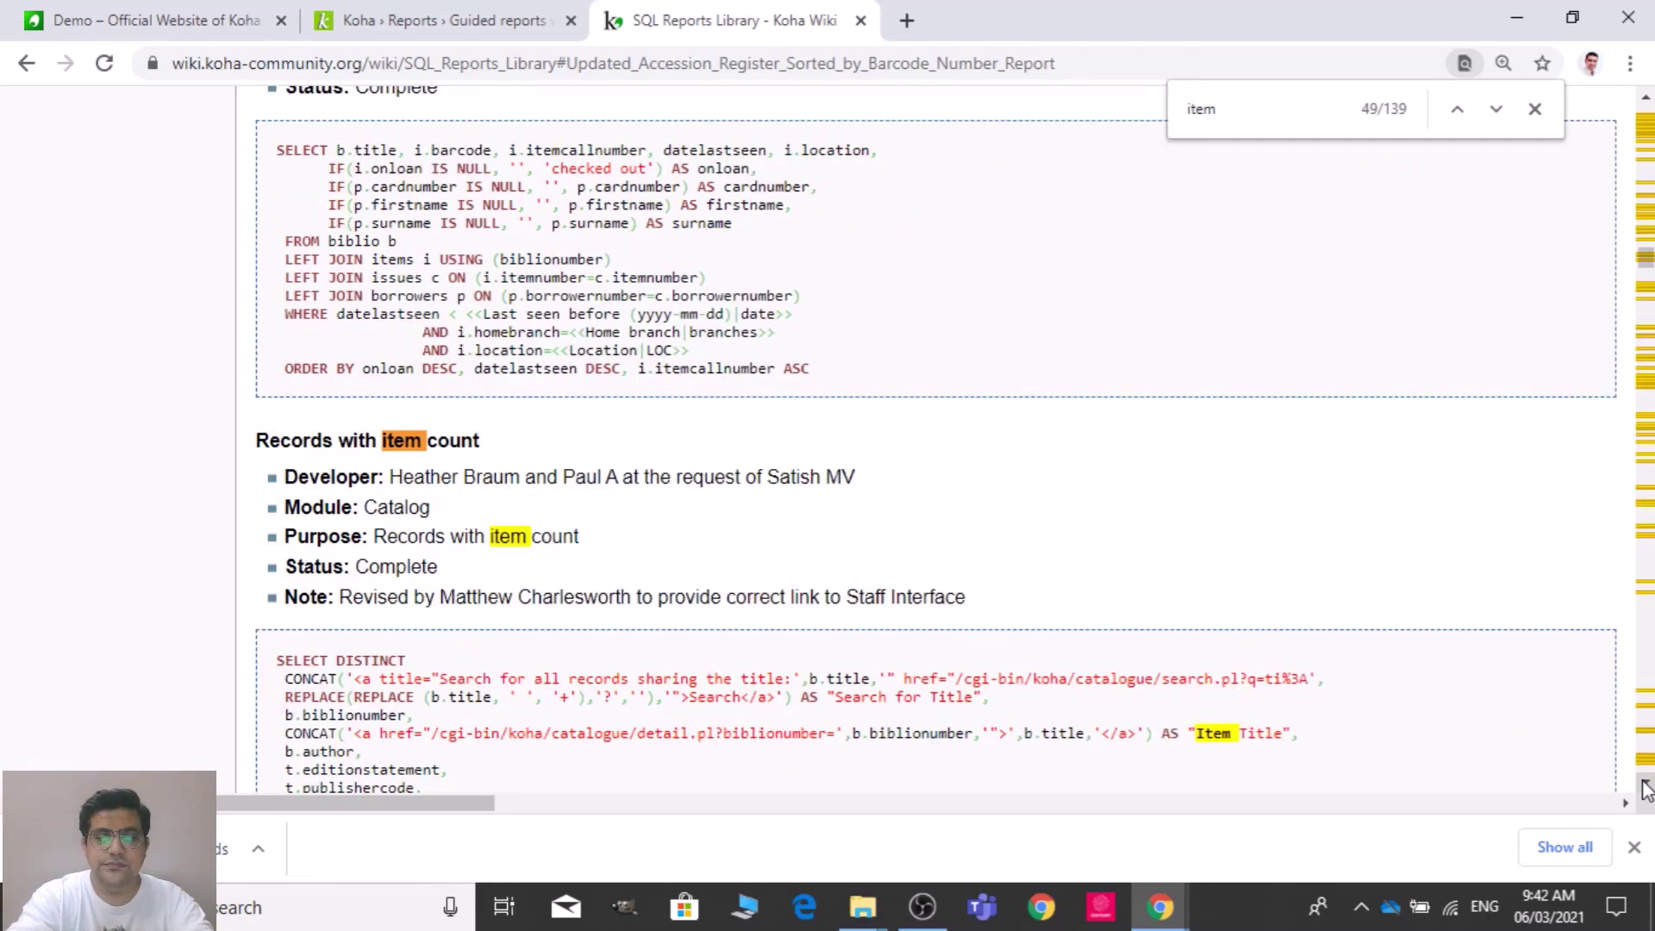
type("s da")
key("BackSpace")
key("BackSpace")
type("added")
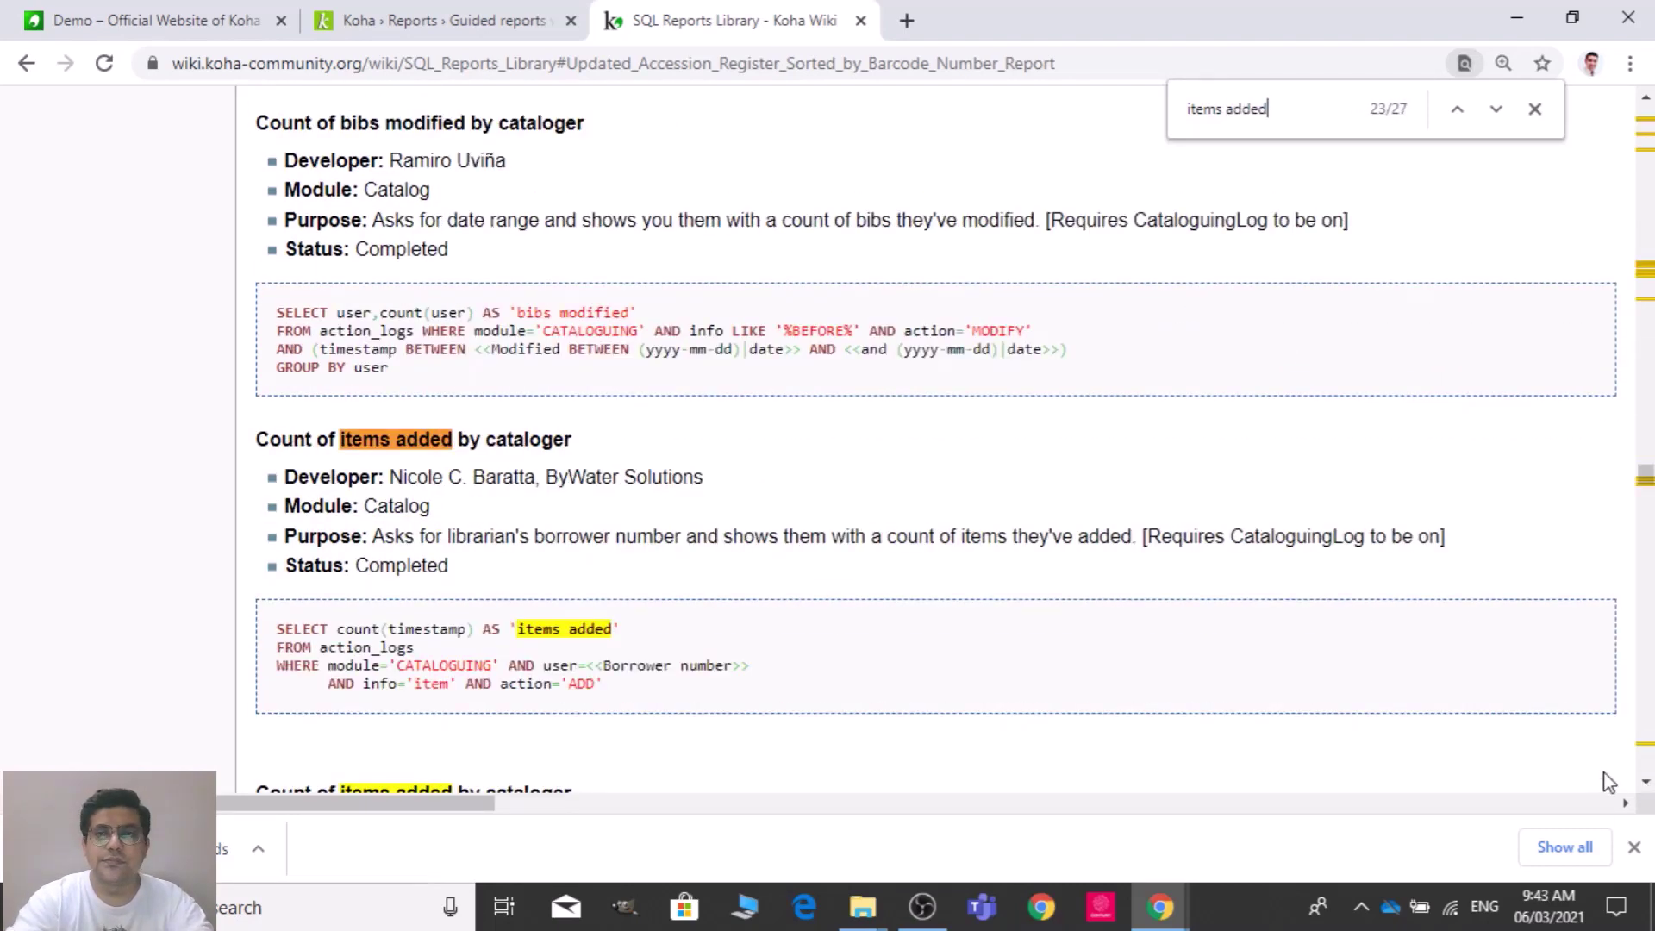
type(" in")
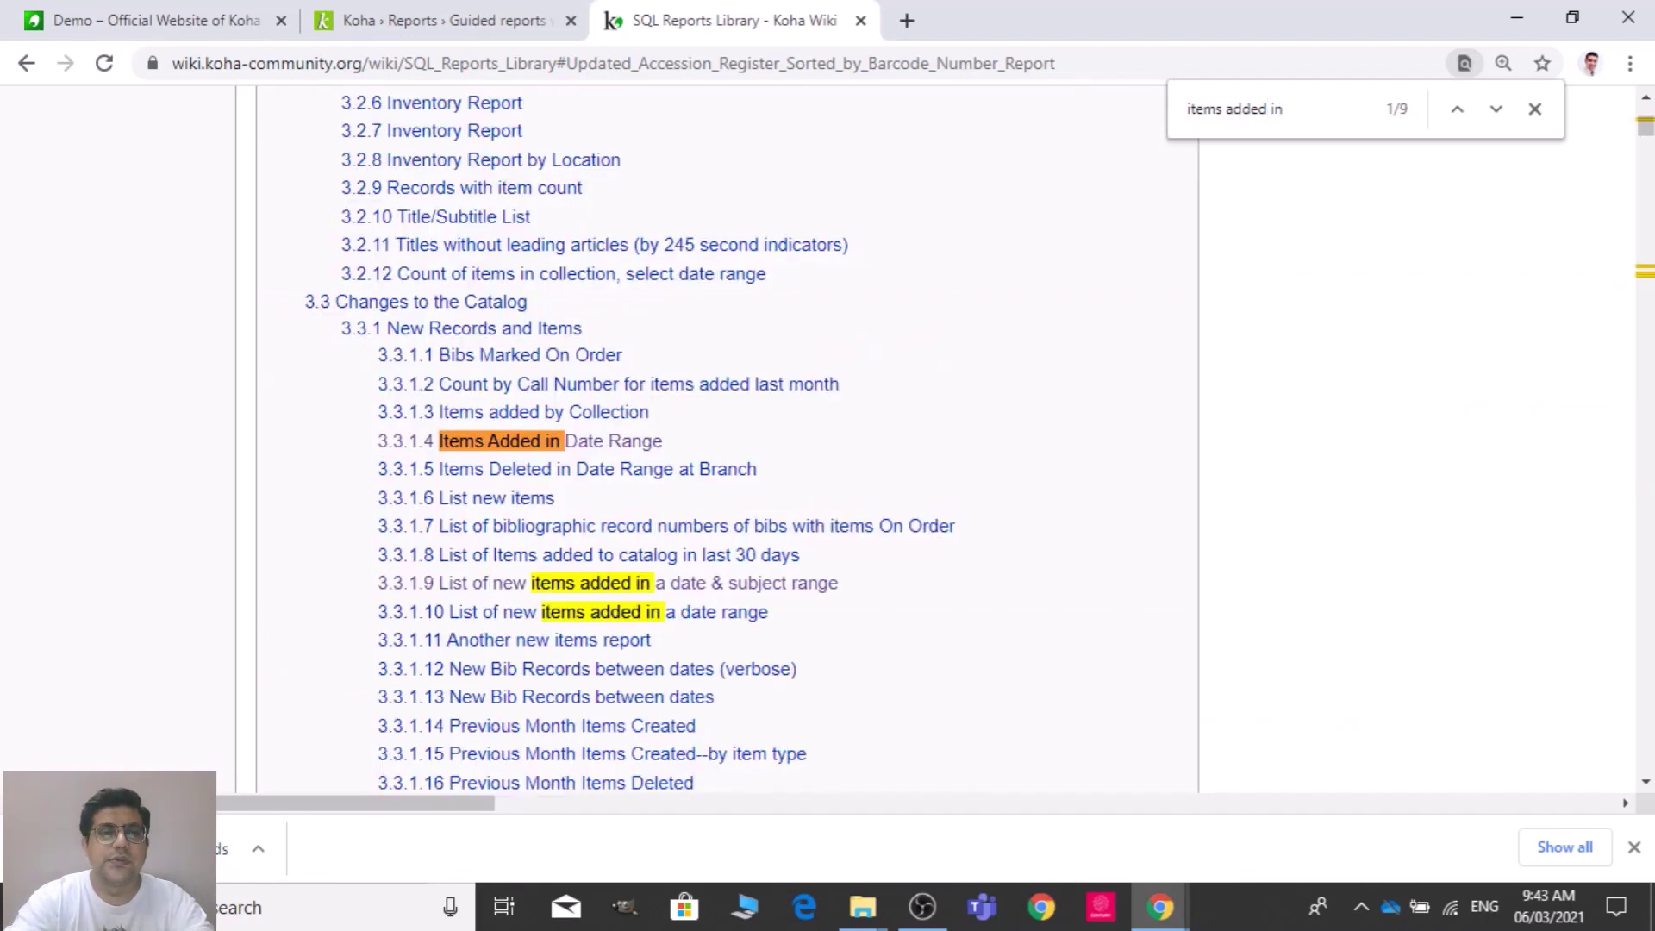
double_click(630, 447)
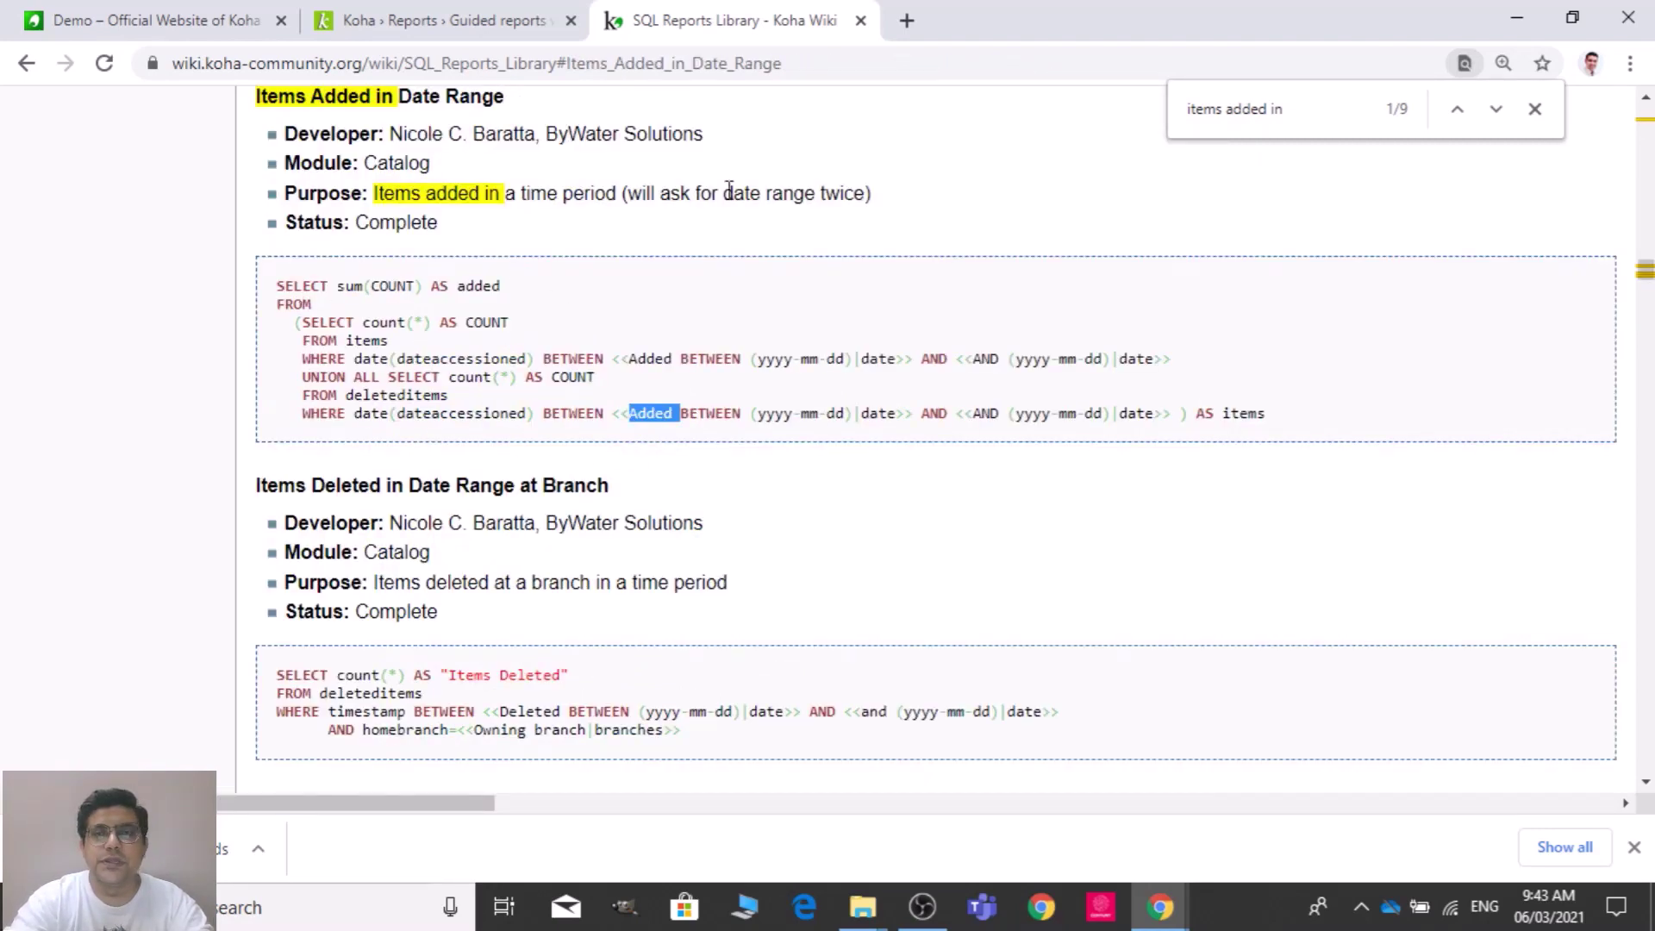
- Go through the search matches to the "List of new items added in a date range" report
left_click(1499, 110)
left_click(1499, 110)
left_click(1498, 109)
left_click(1498, 109)
left_click(1498, 109)
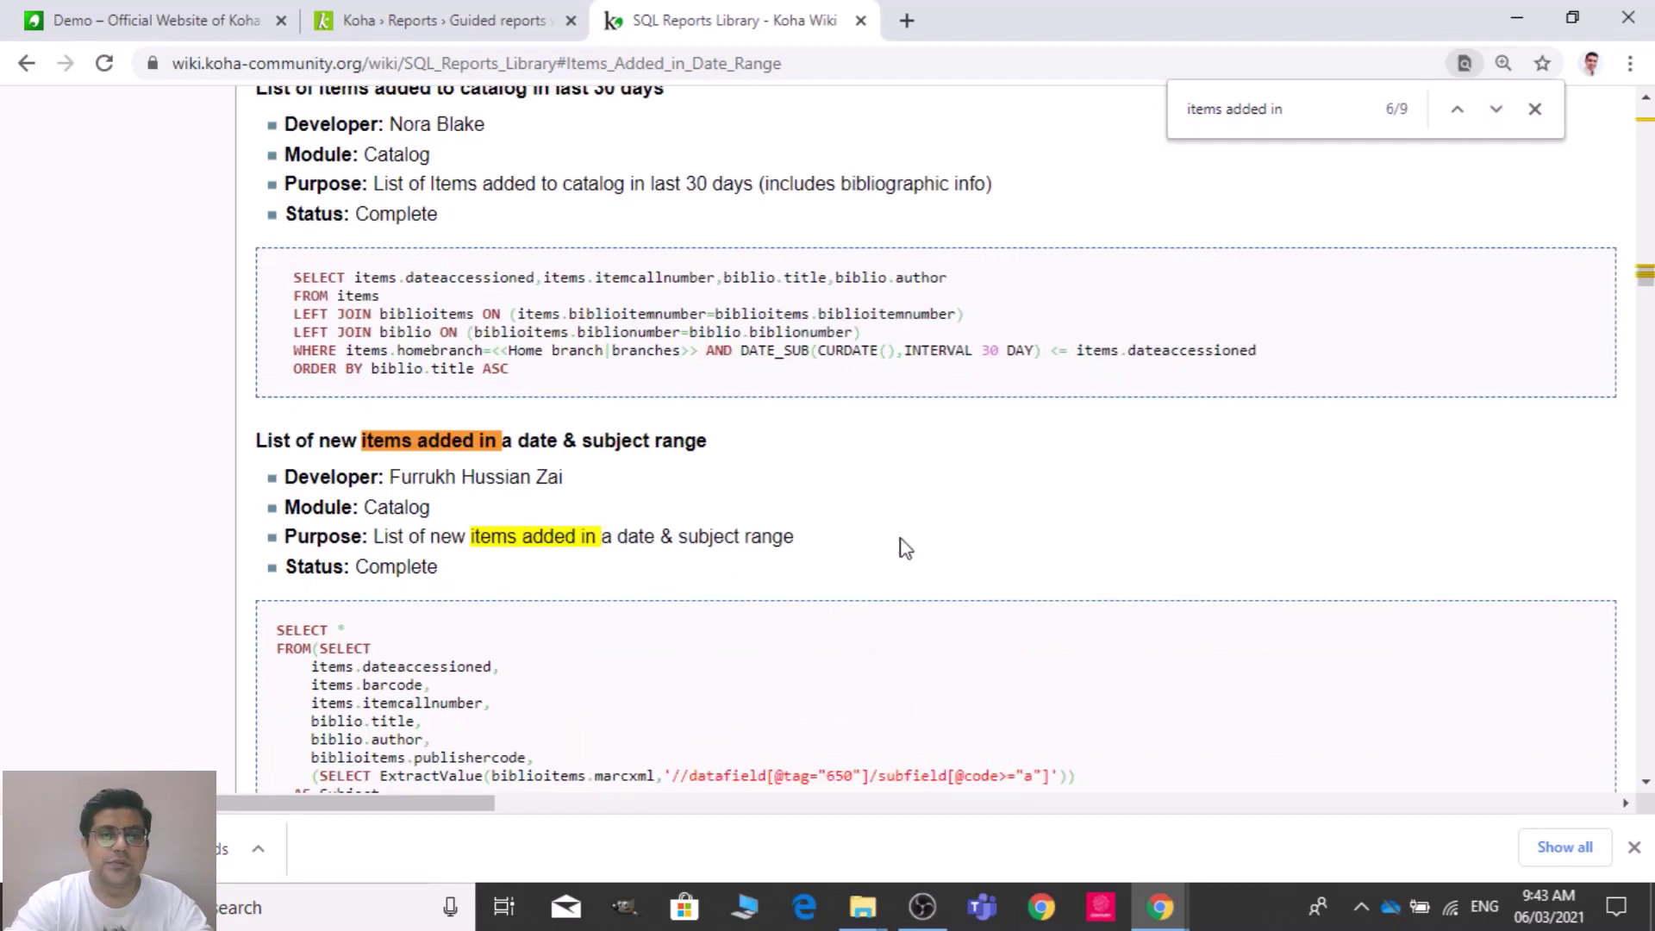
left_click(1499, 110)
left_click(1498, 110)
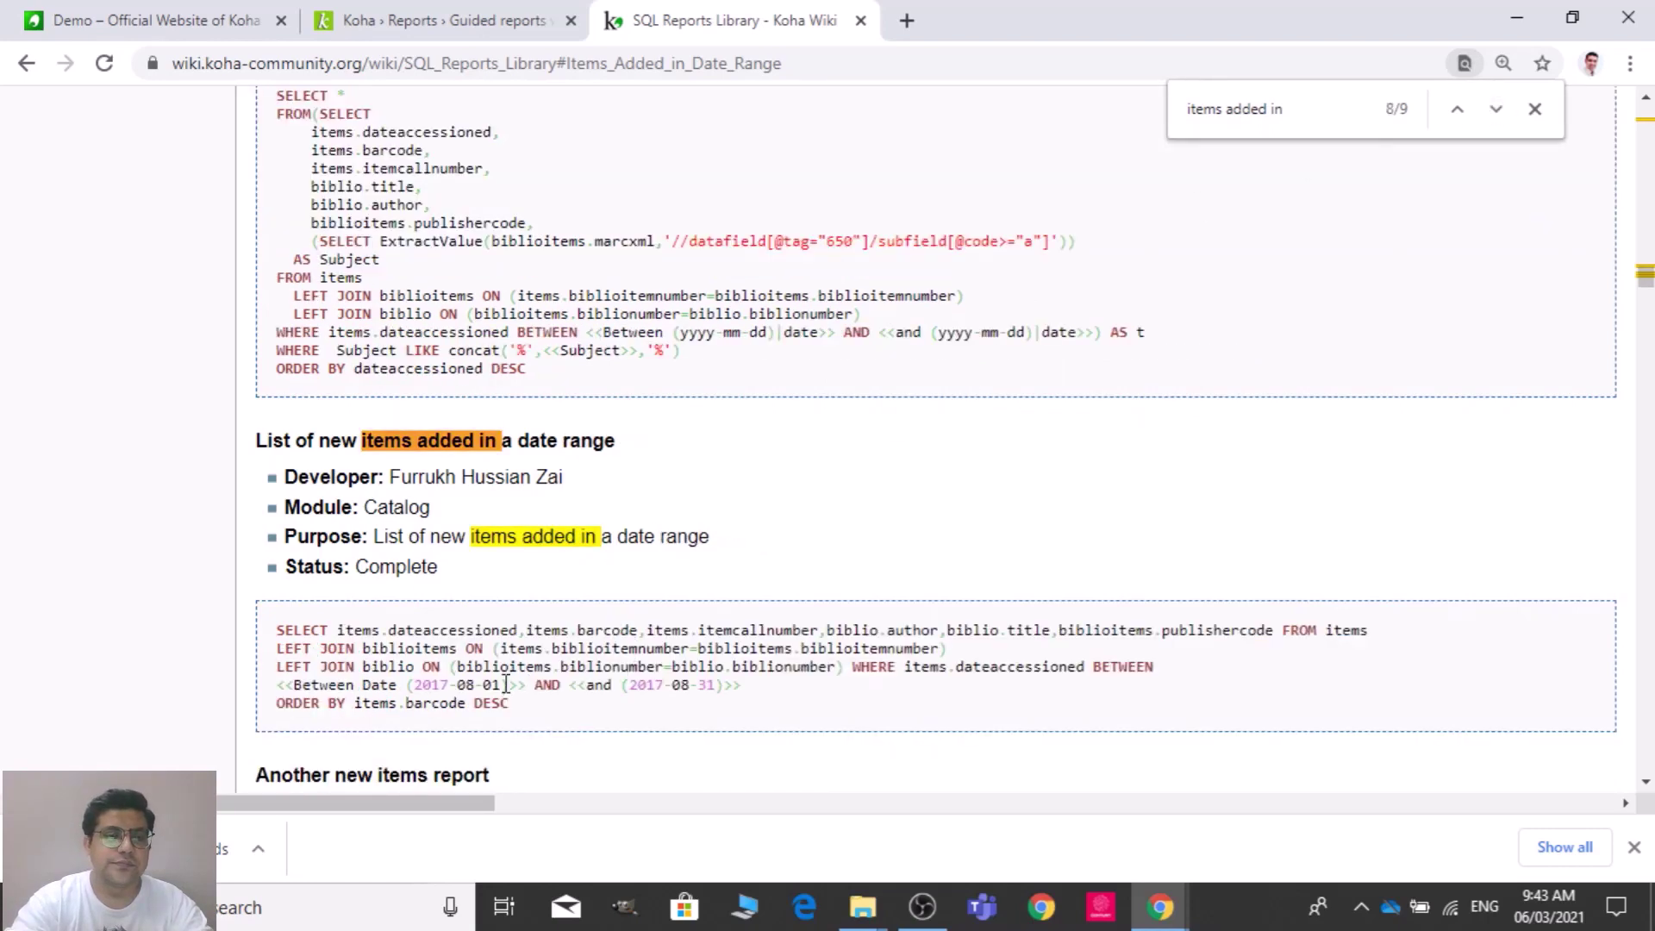
- Copy the full SQL query of "List of new items added in a date range" into the new Koha report's SQL editor
left_click_drag(532, 705, 299, 622)
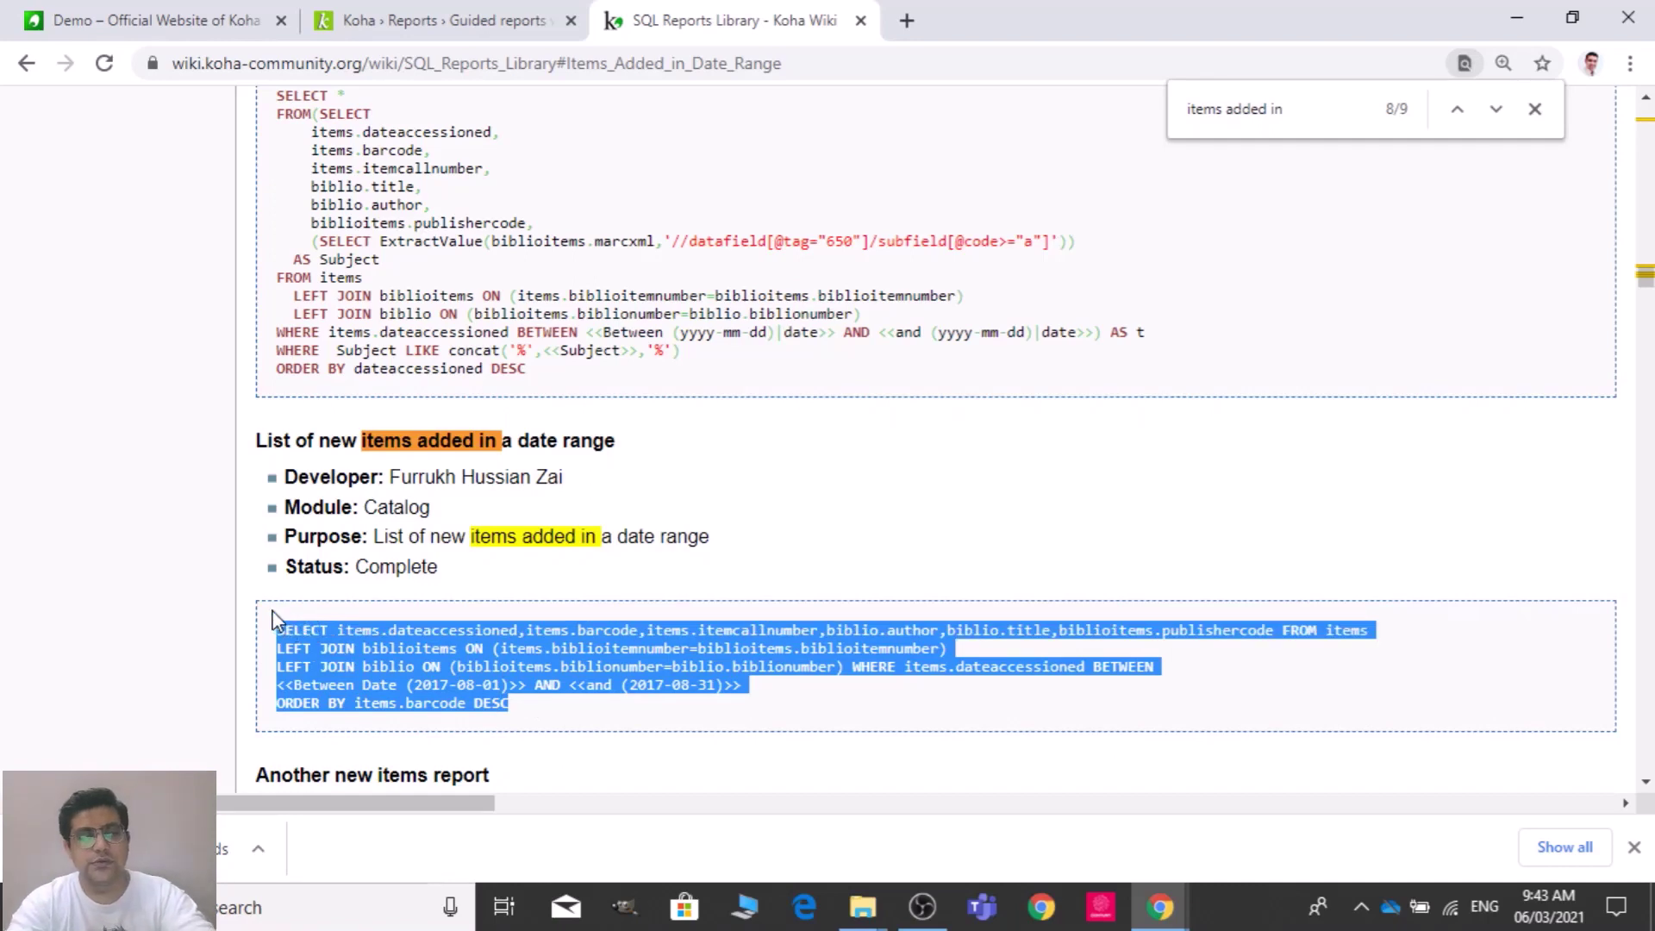
left_click(402, 9)
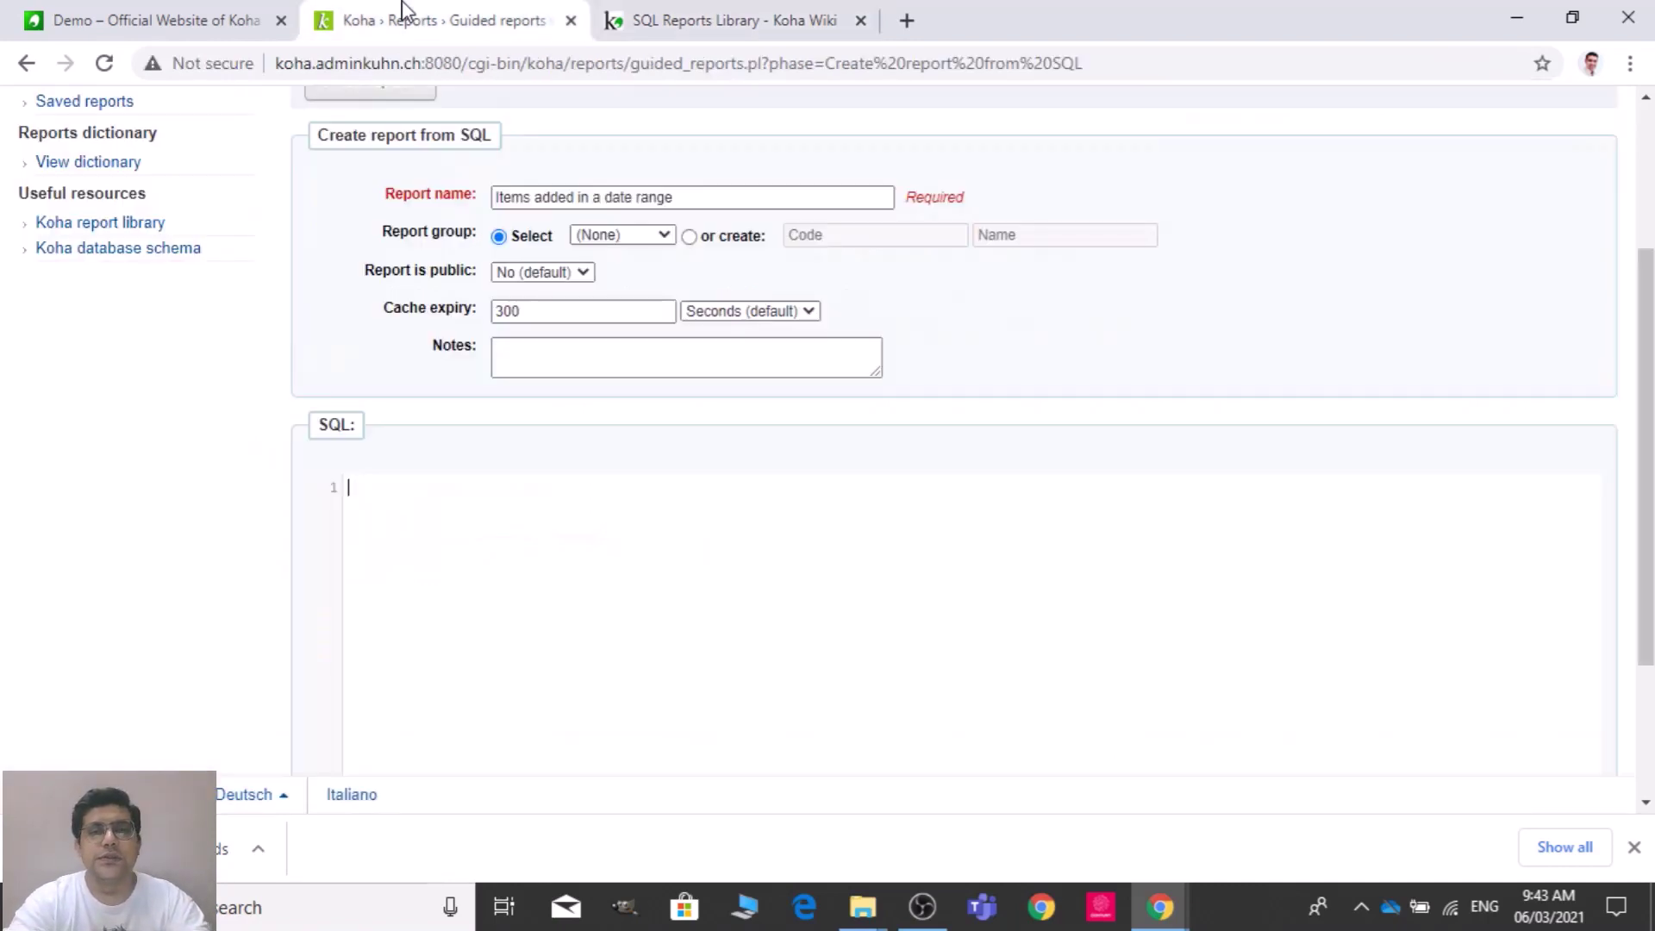
left_click(581, 481)
type("SELECT items.dateaccessioned,items.barcode,items.itemcallnumber,biblio.author,biblio.title,biblioitems.publishercode FROM items LEFT JOIN biblioitems ON (items.biblioitemnumber=biblioitems.biblioitemnumber) LEFT JOIN biblio ON (biblioitems.biblionumber=biblio.biblionumber) WHERE items.dateaccessioned BETWEEN <<Between Date (2017-08-01)>> AND <<and (2017-08-31)>> ORDER BY items.barcode DESC")
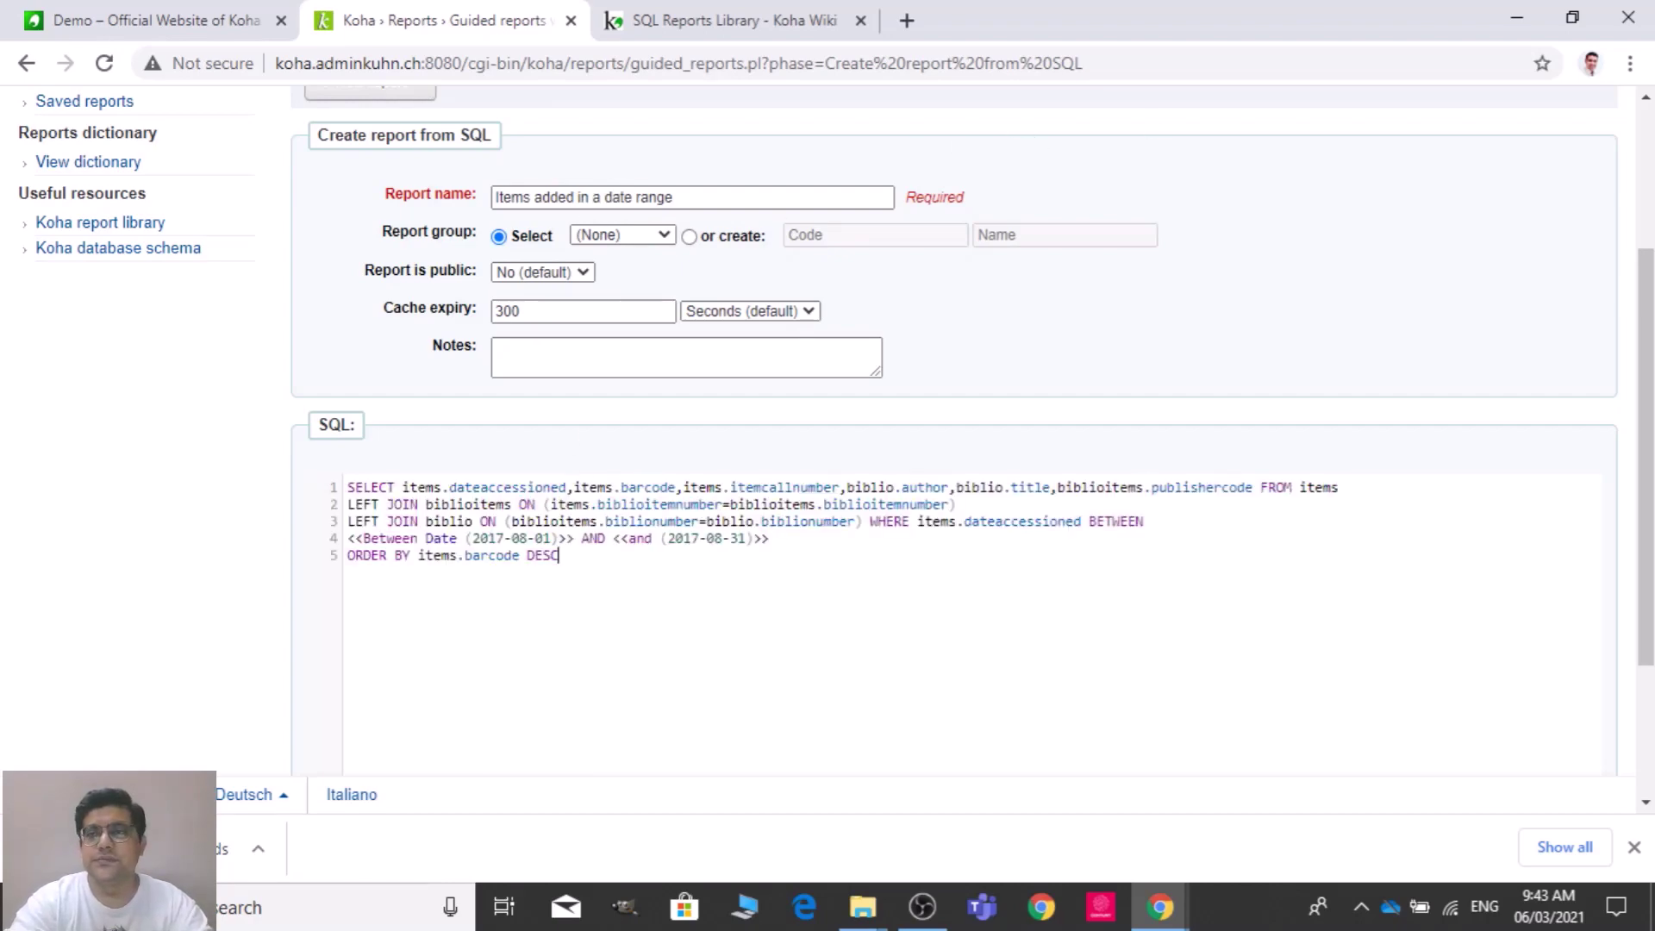
- Save the "Items added in a date range" report and open its run parameters
left_click_drag(1642, 352, 1640, 478)
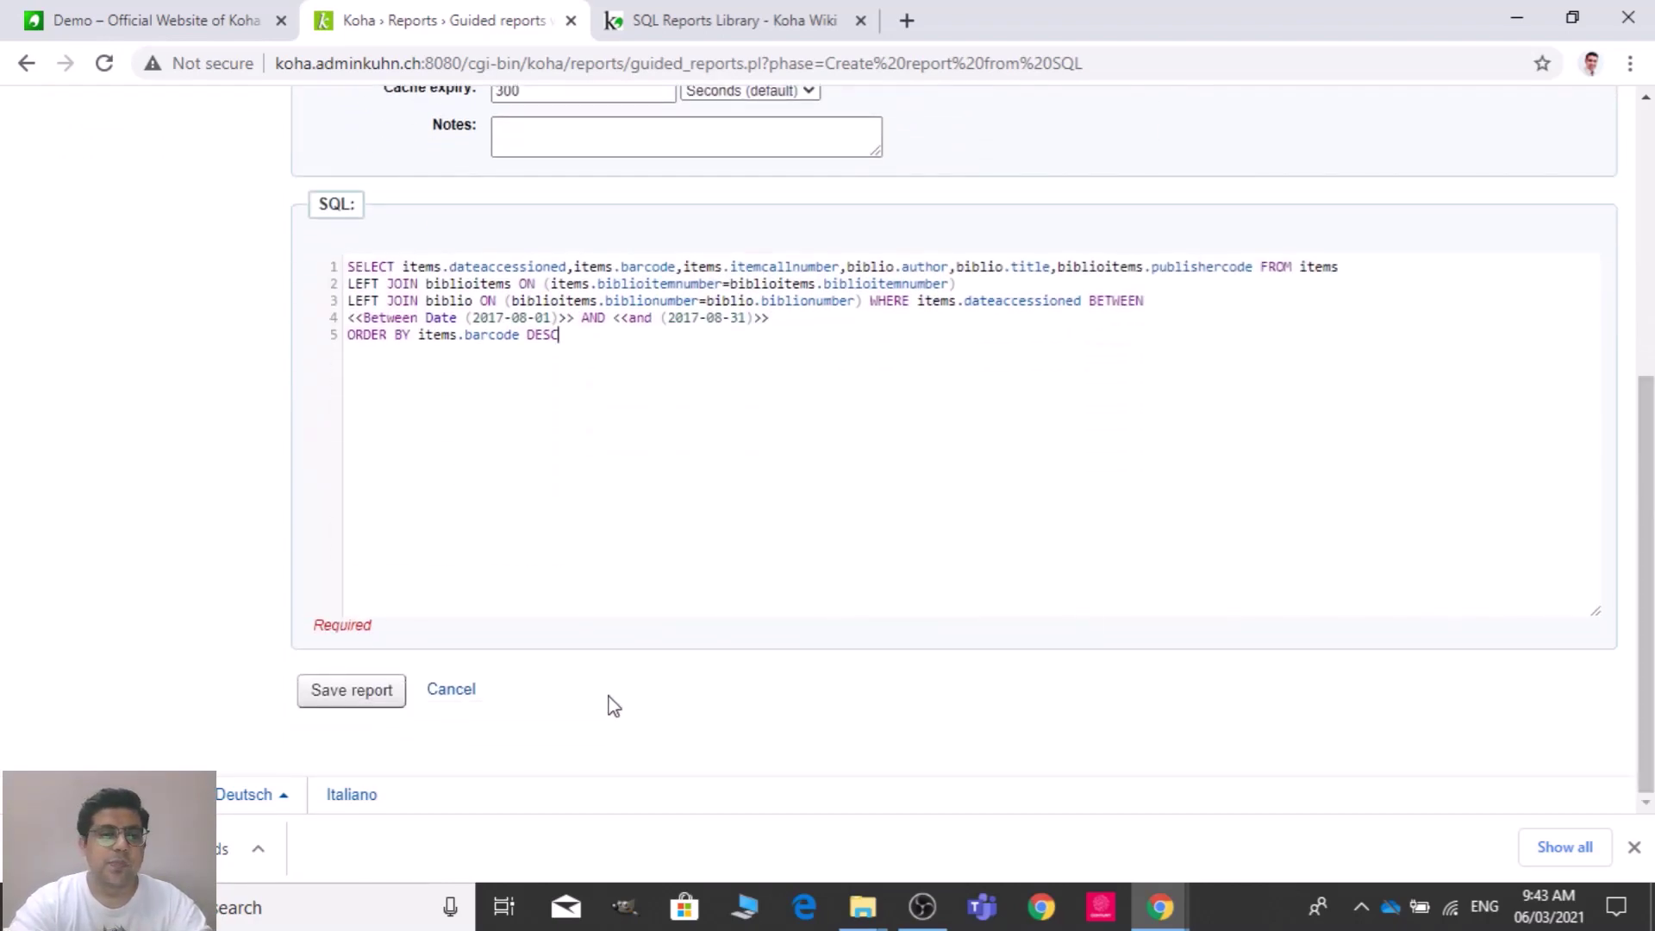
left_click(350, 693)
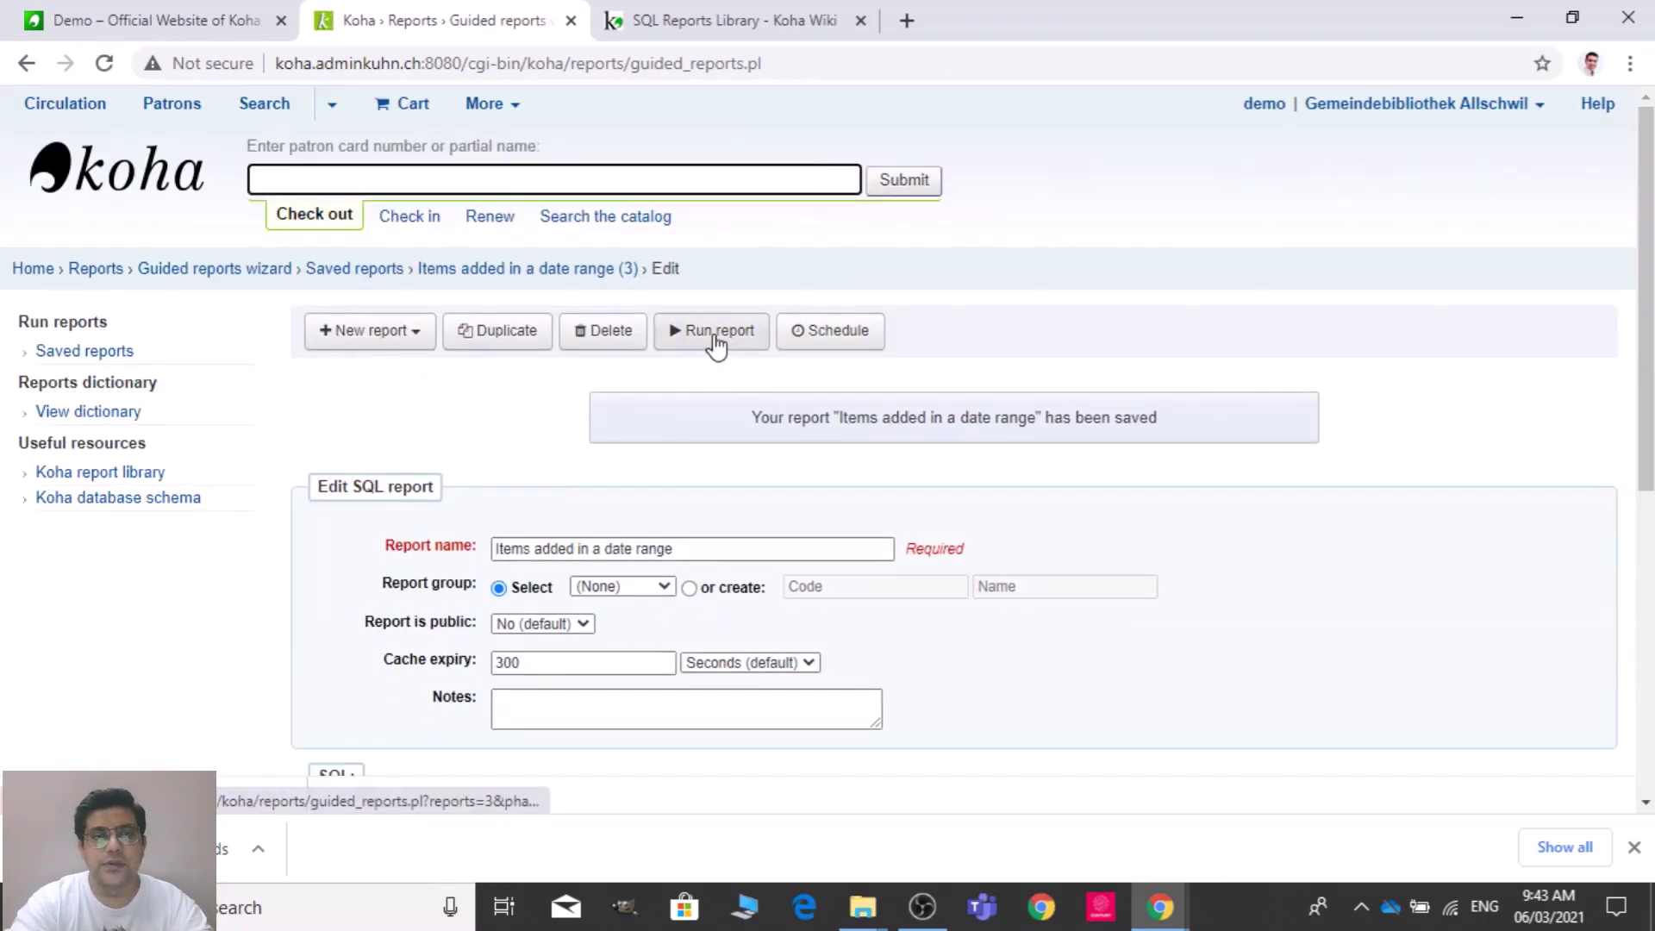
left_click(715, 340)
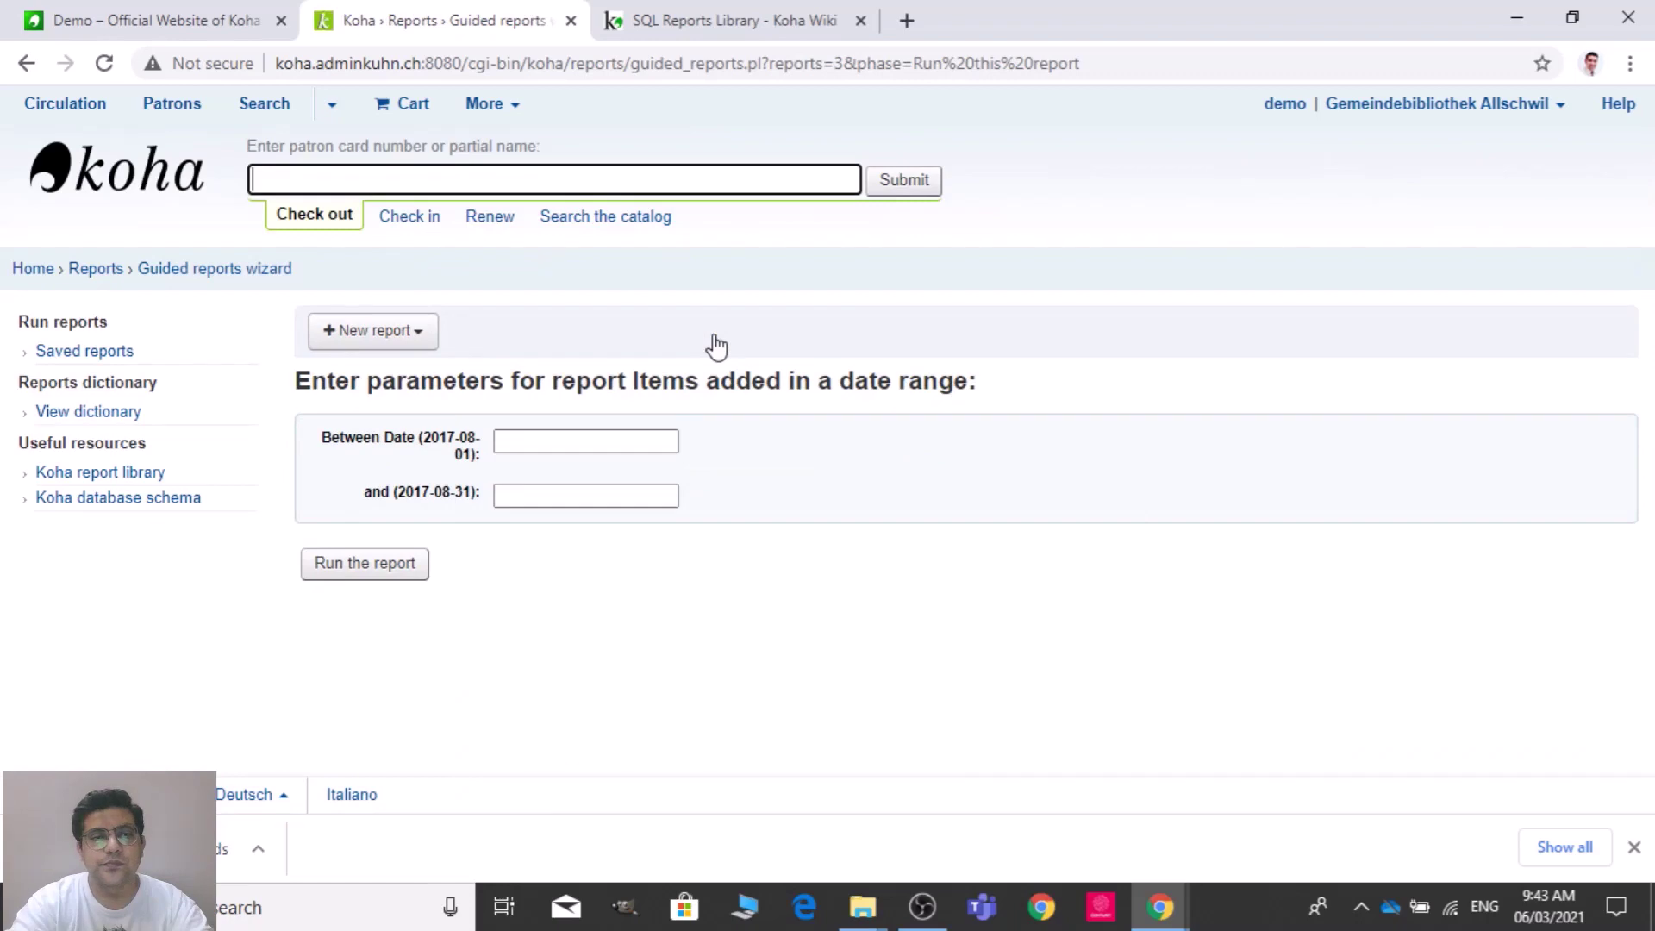
- Run the report for items added between 2021-03-01 and 2021-03-06
left_click(601, 446)
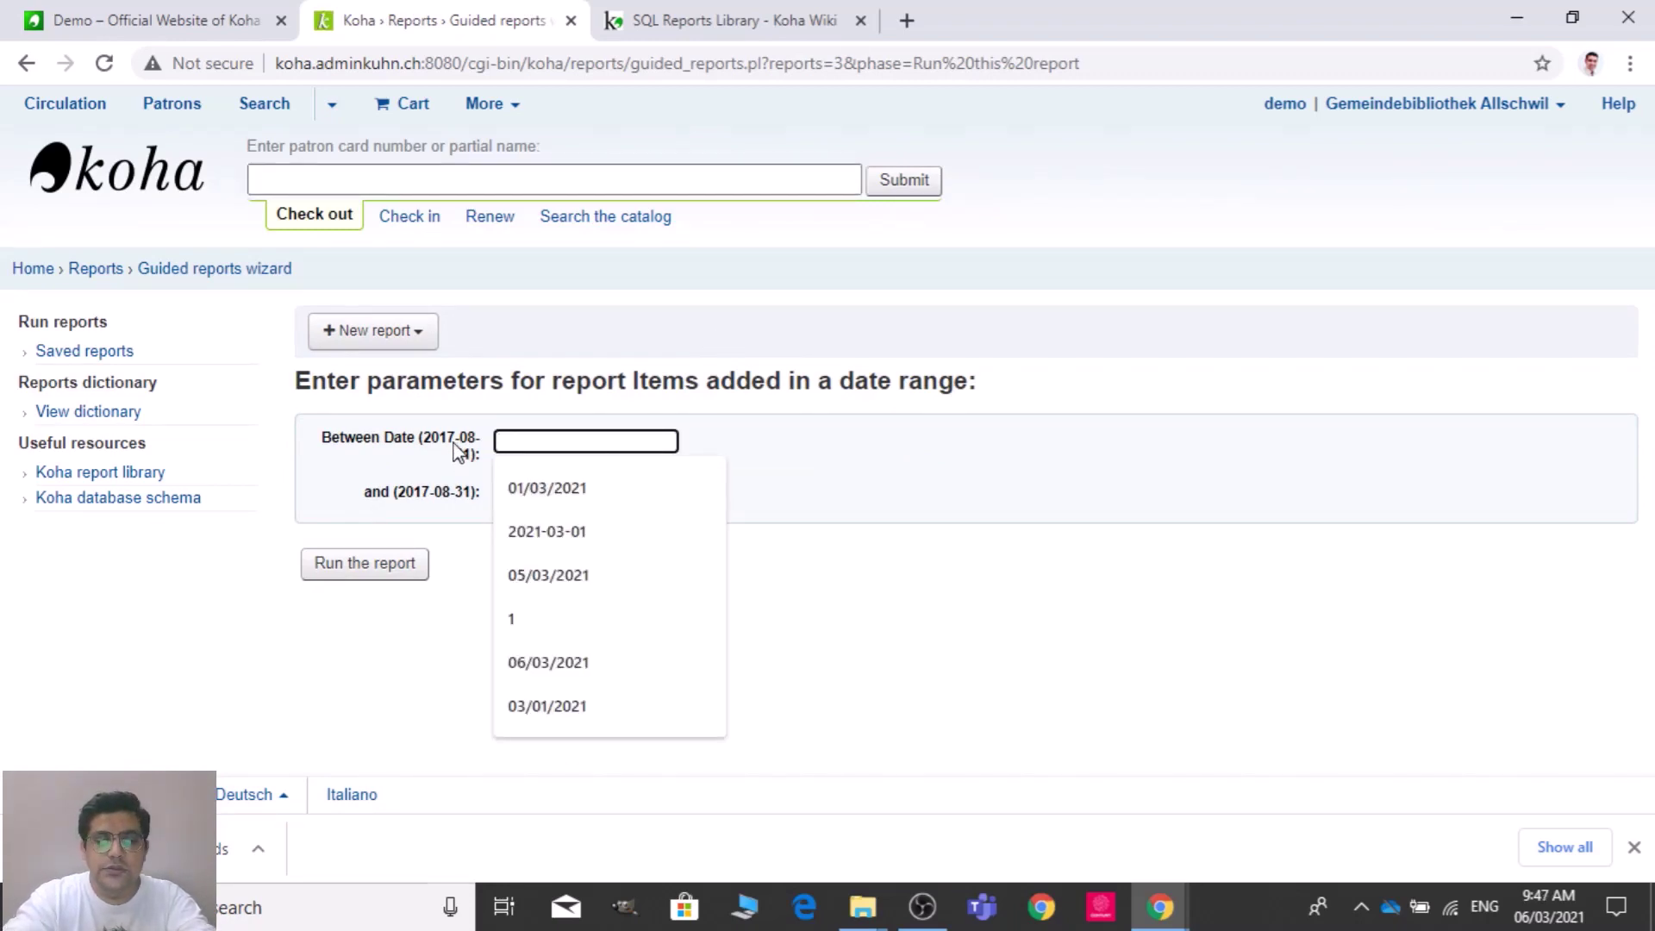
type("2021-03")
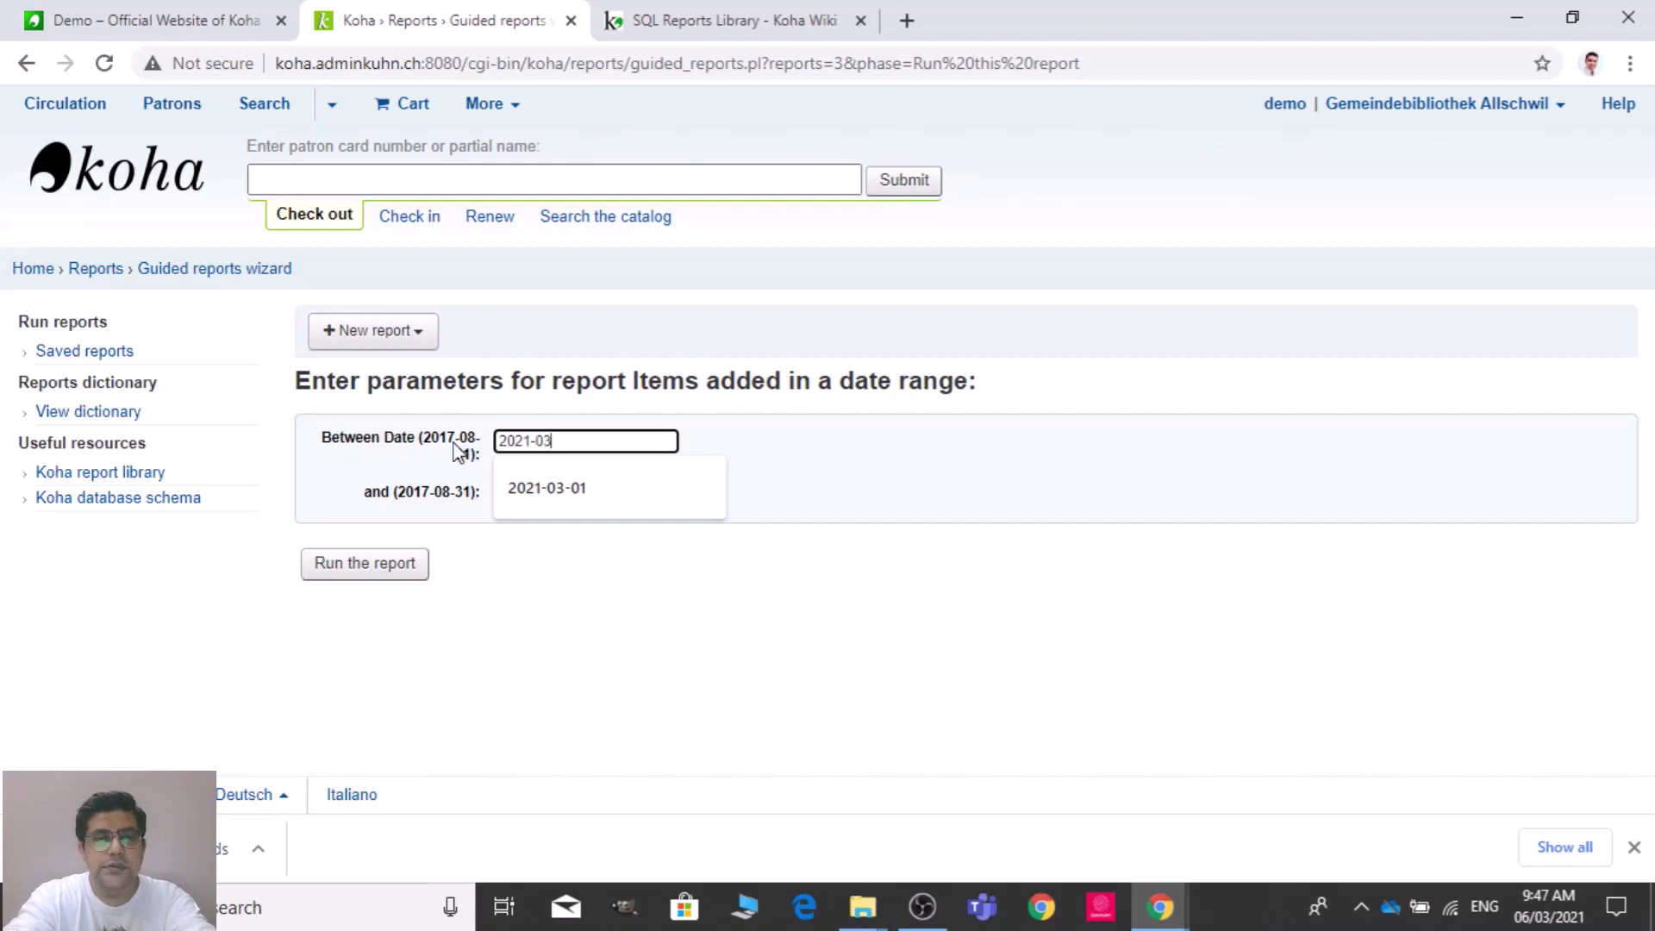
type("-01")
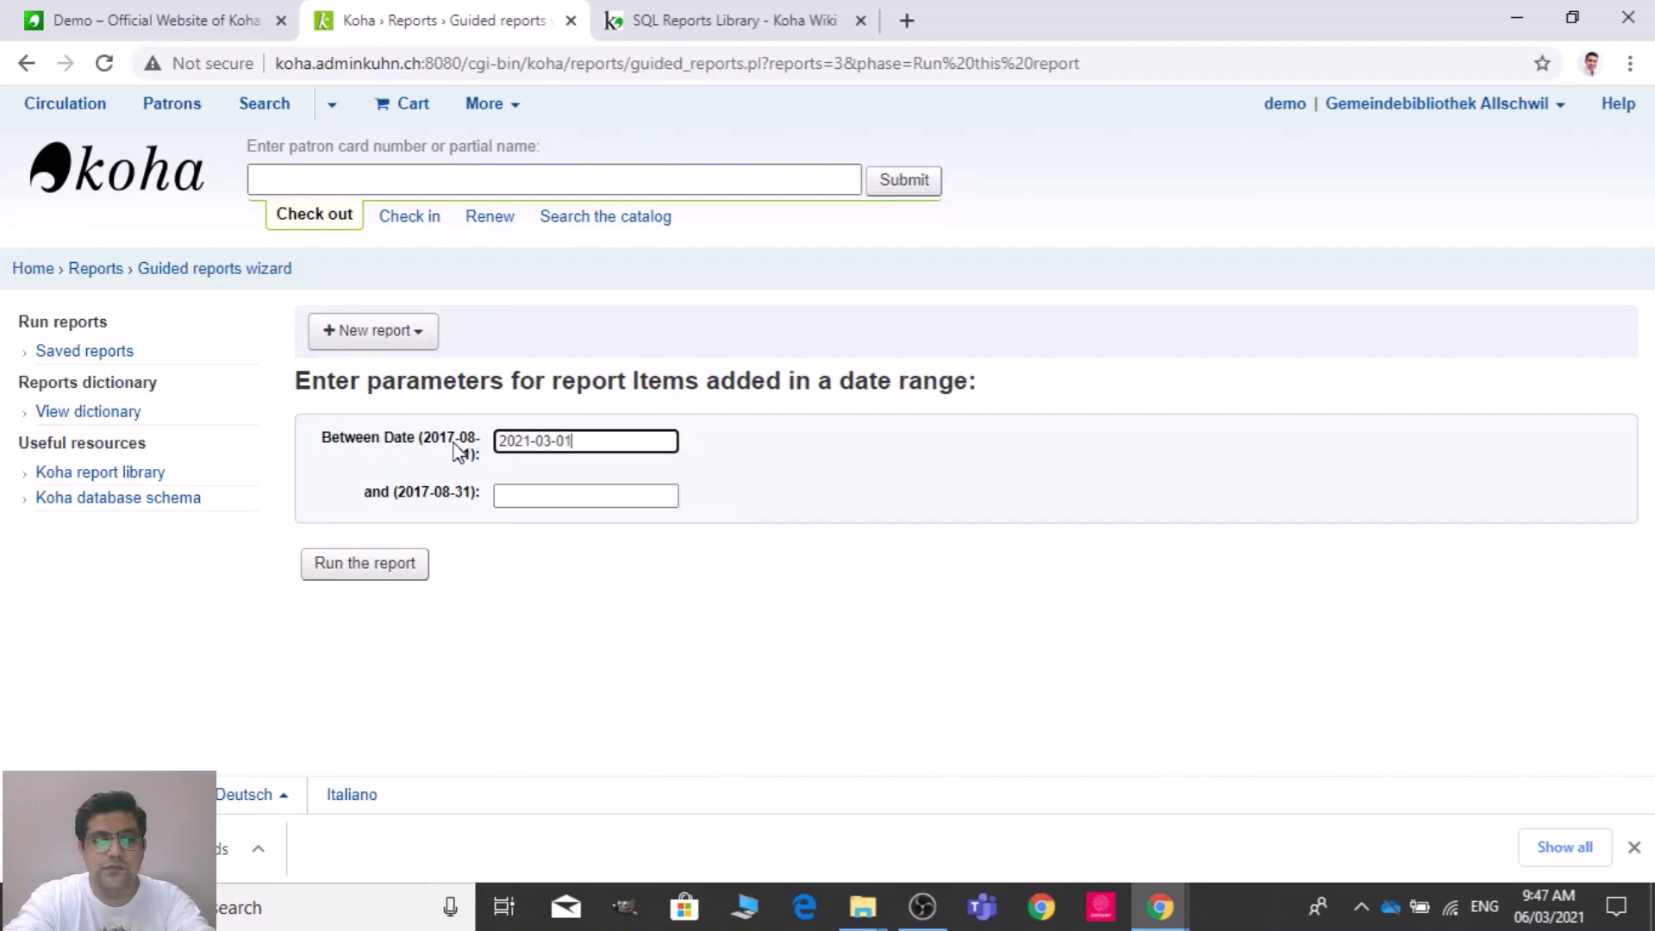
key("Tab")
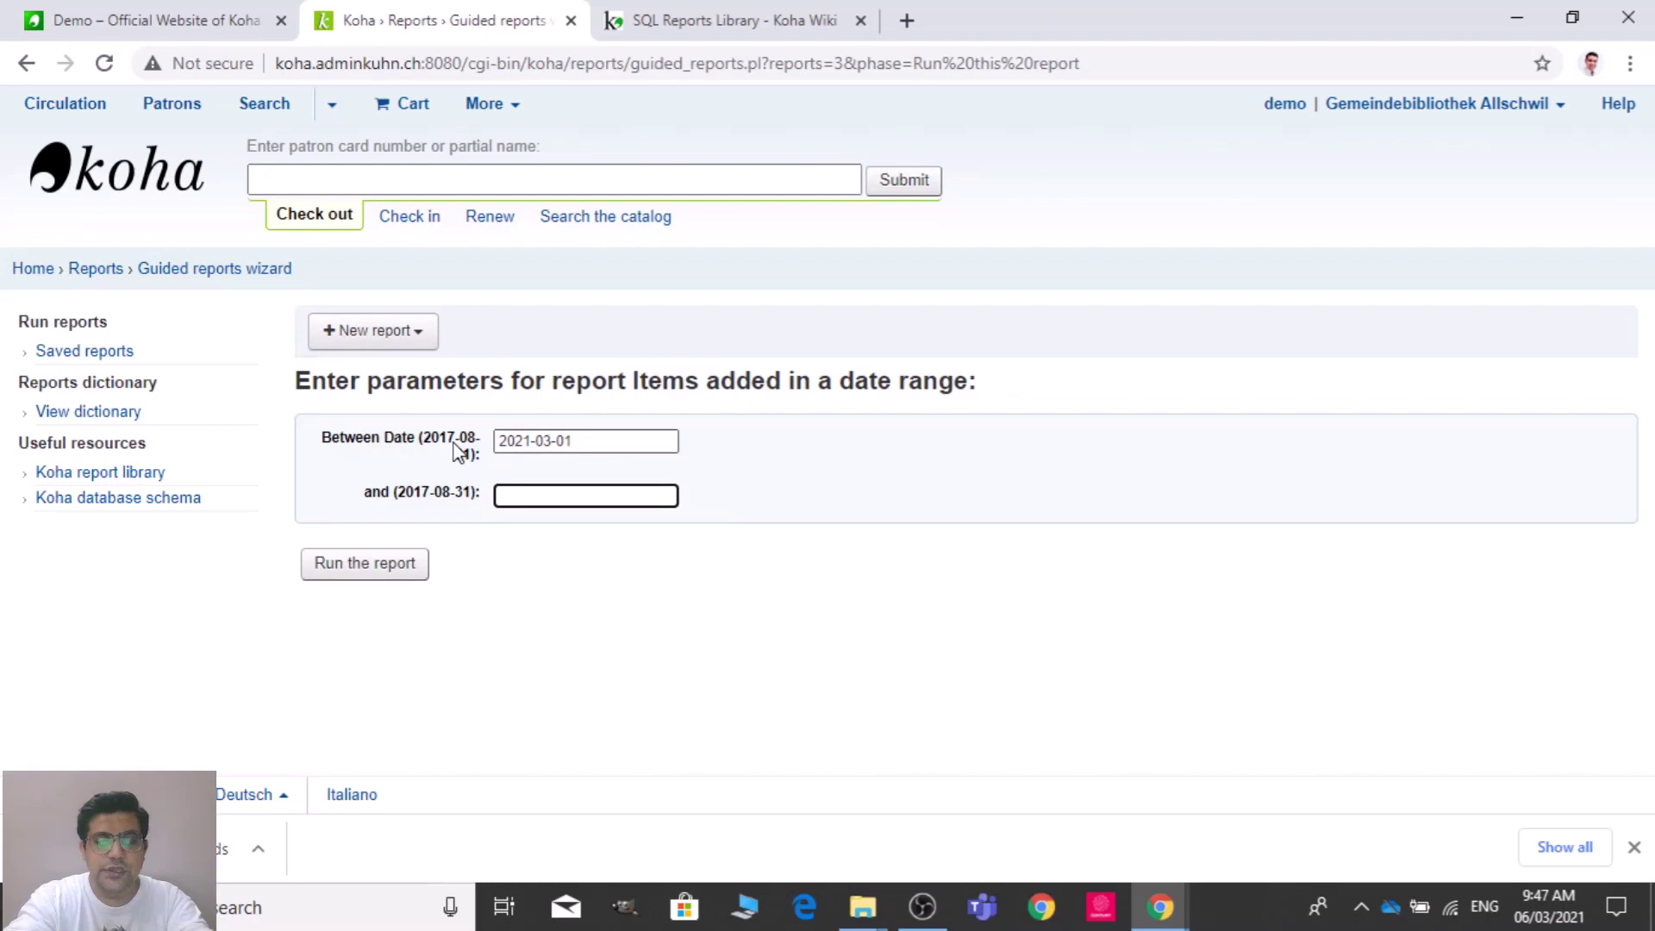
type("2021-03")
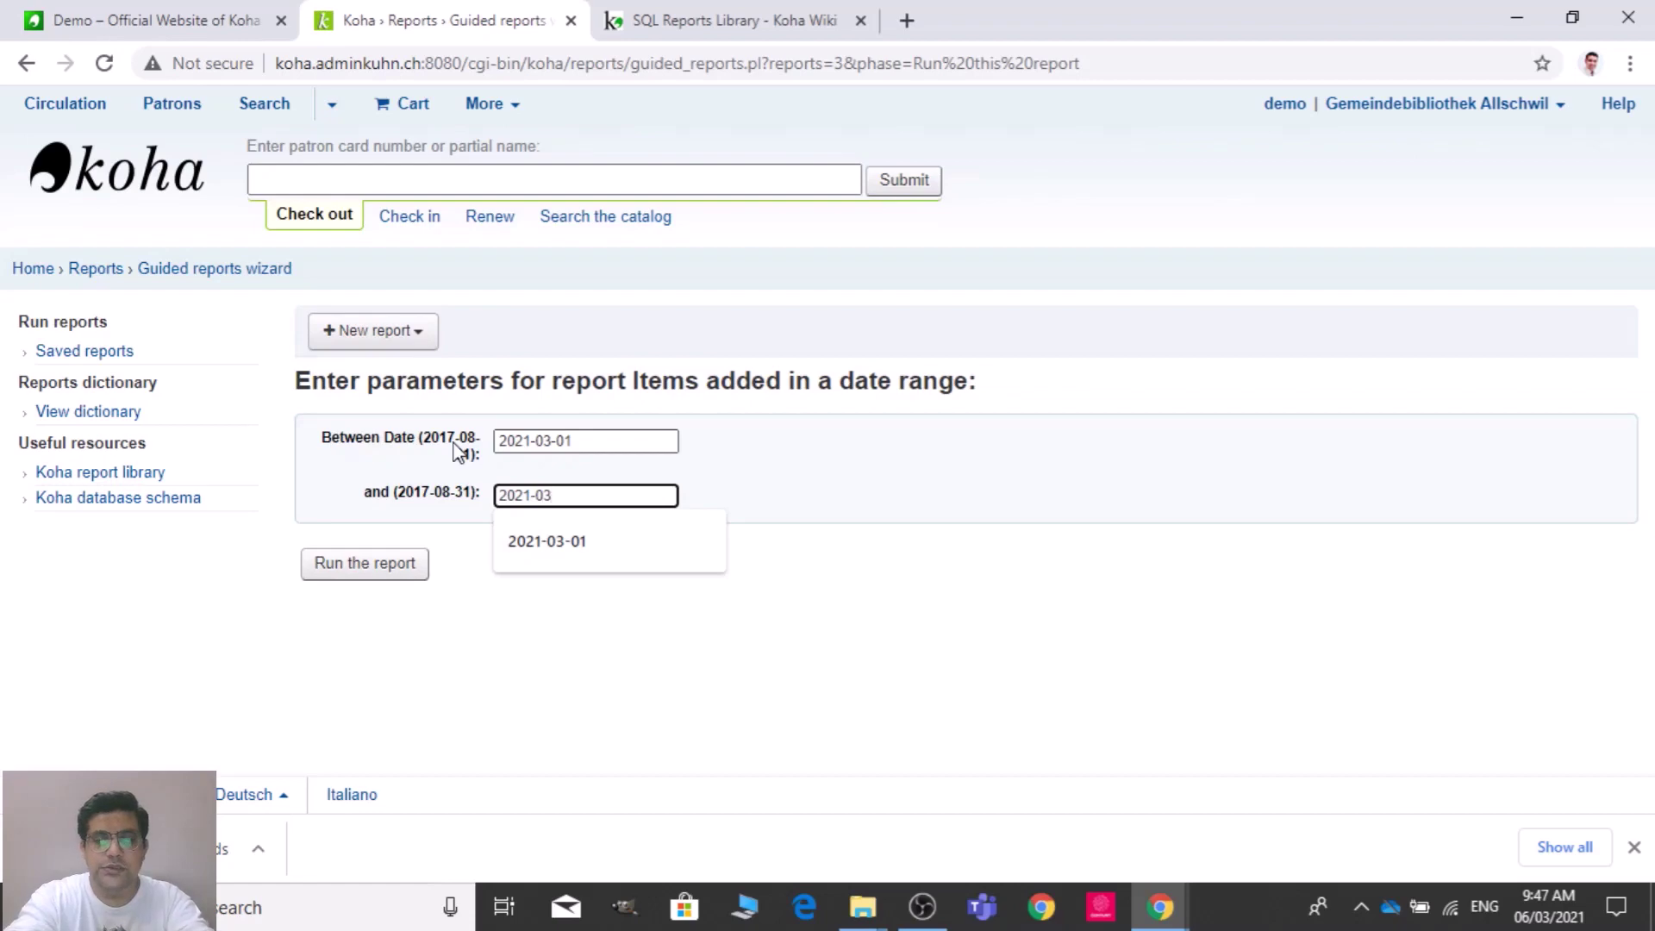
type("-0")
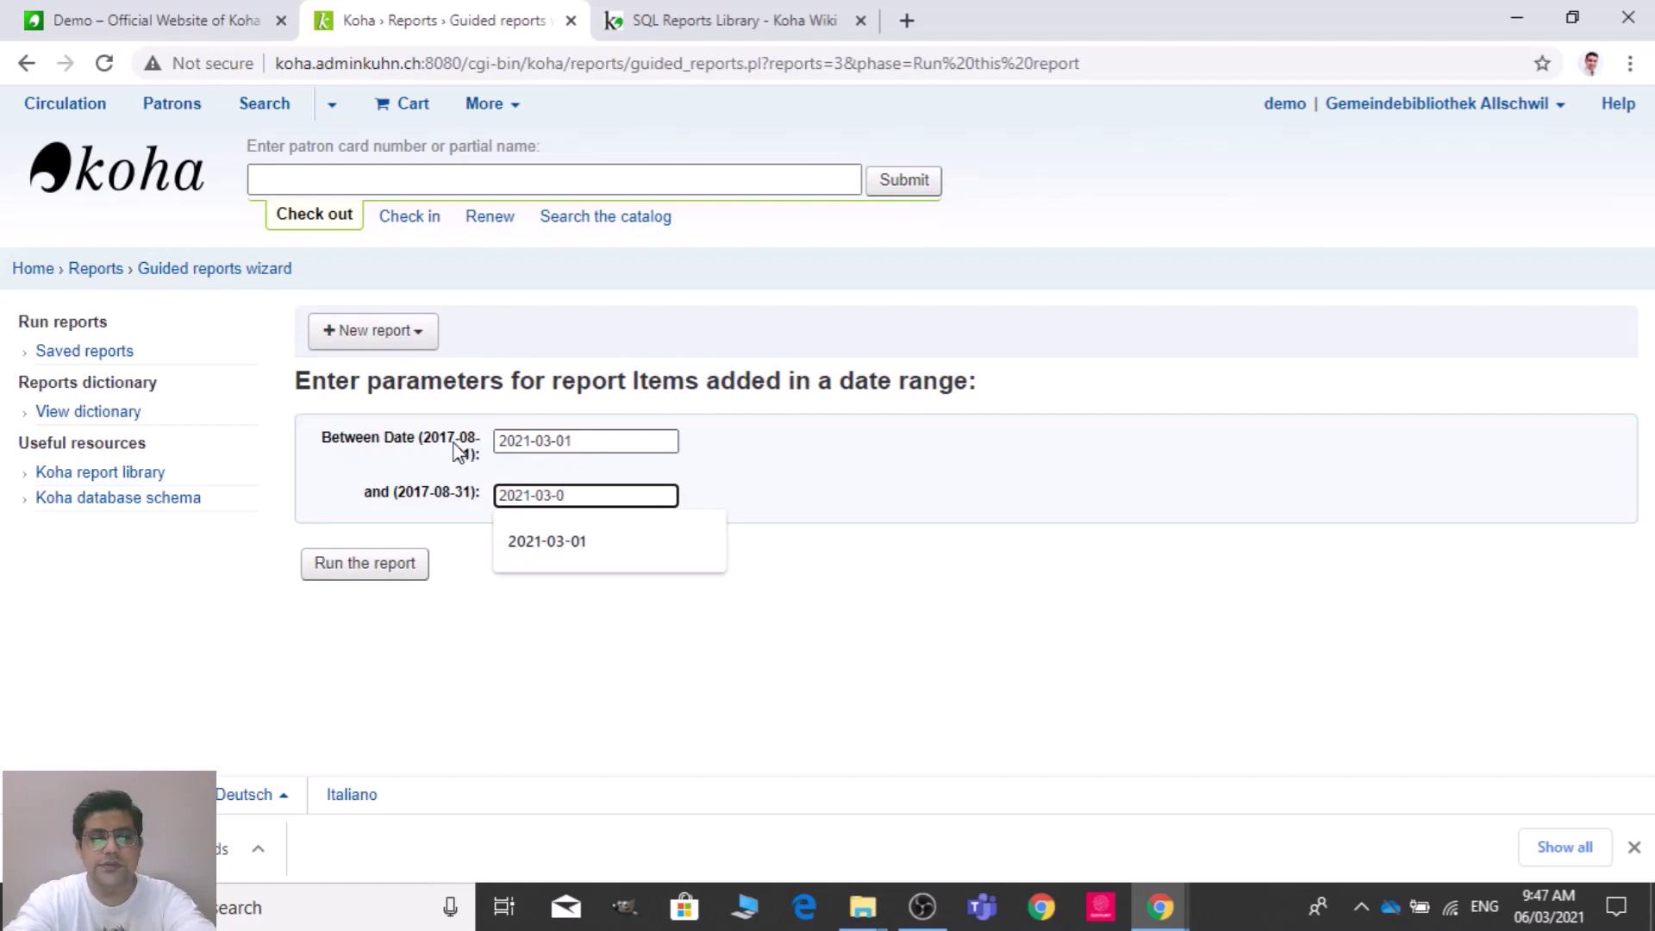
type("6")
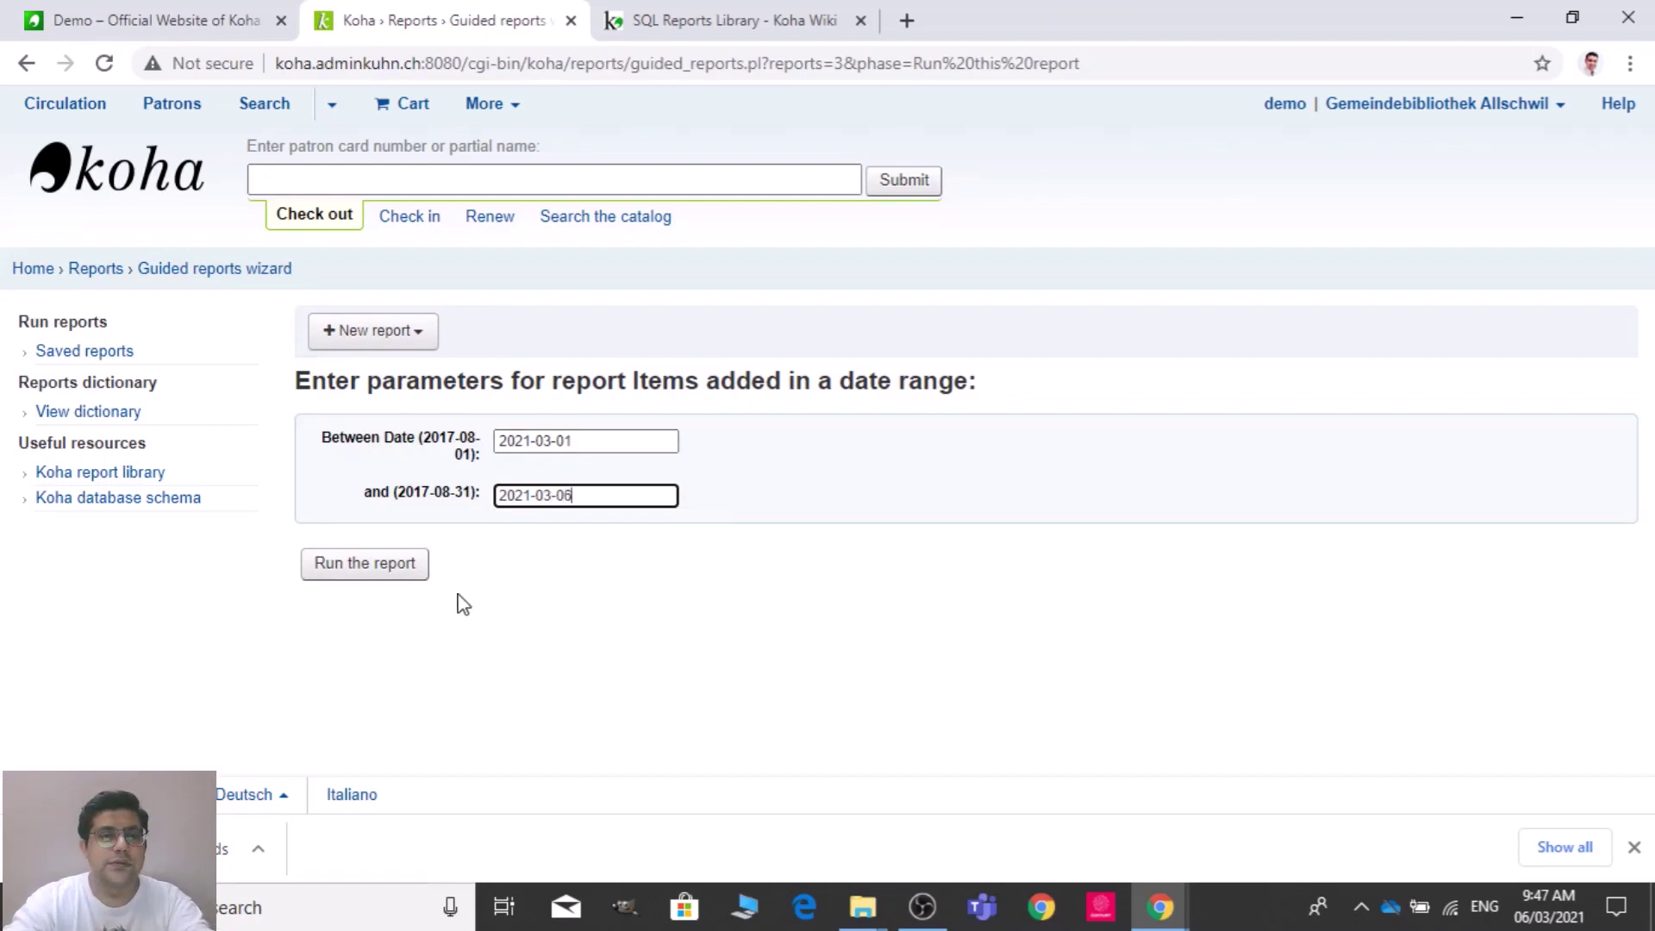
left_click(379, 588)
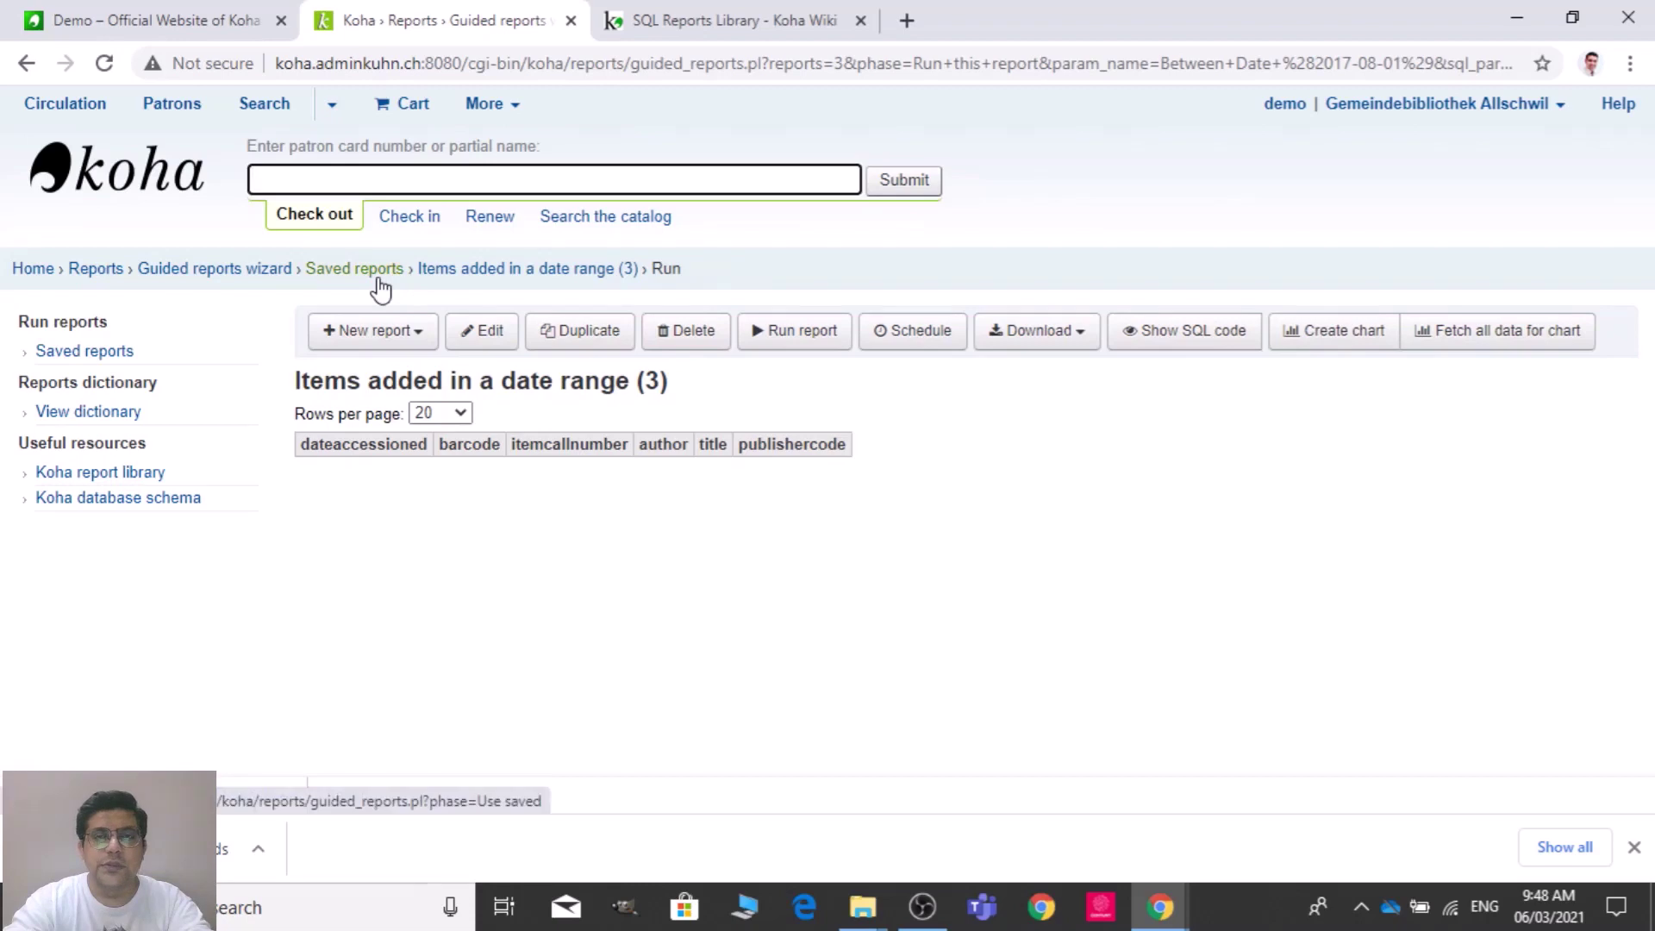
left_click(651, 21)
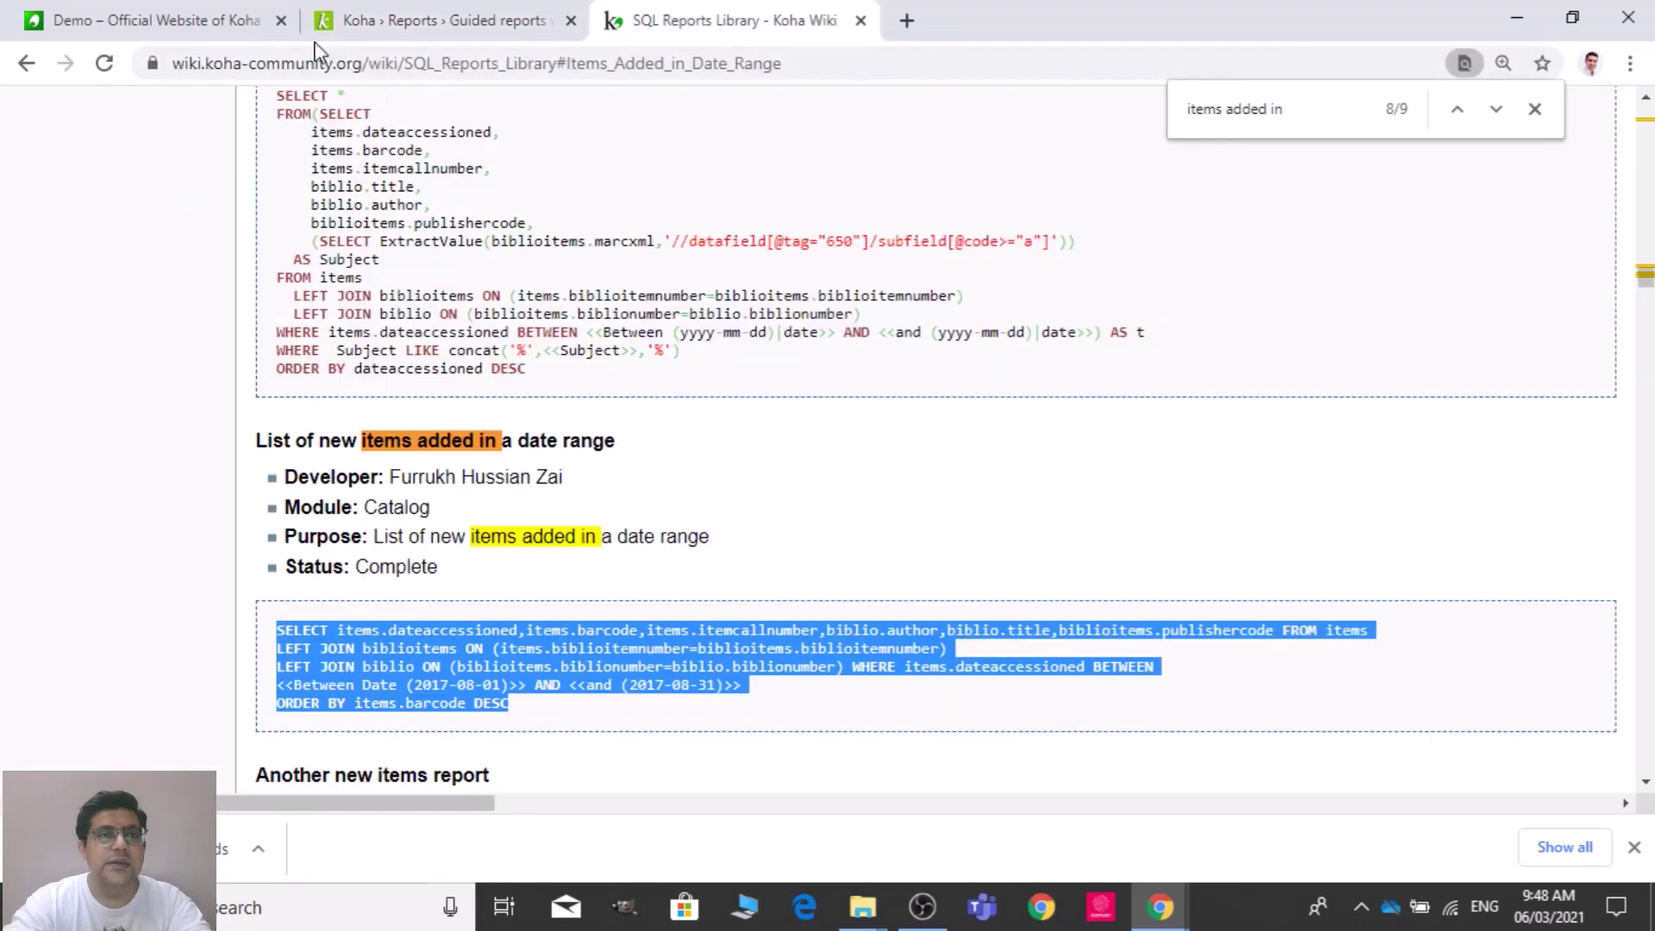
left_click(398, 16)
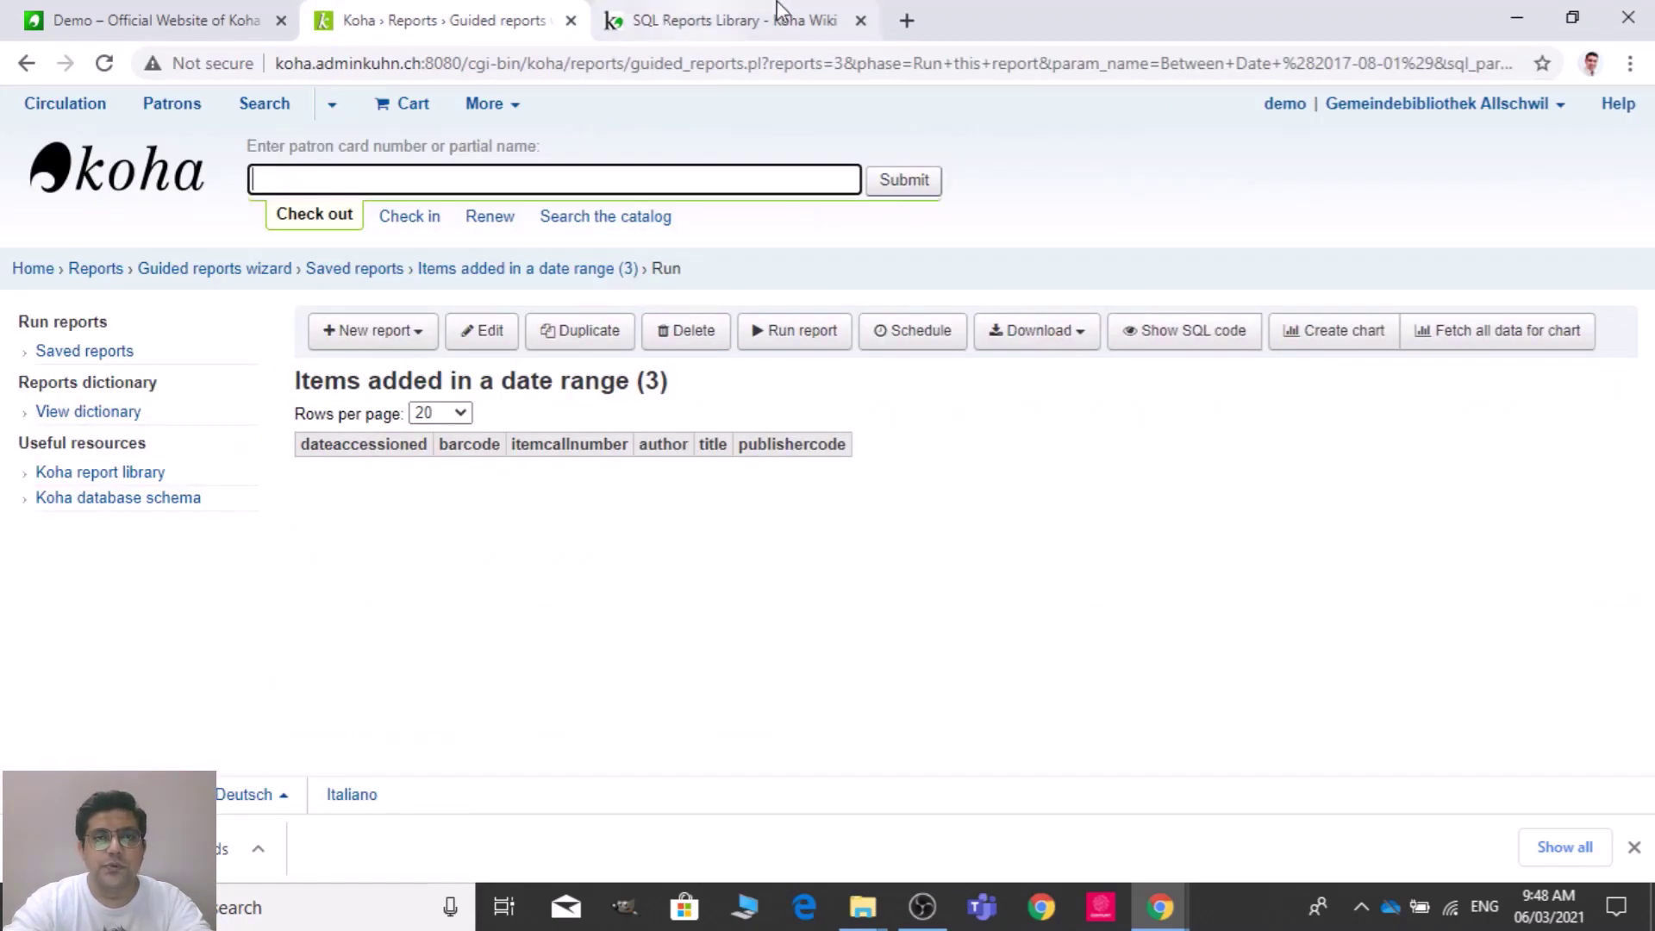
- Open the sqlreports Word document from the desktop, then return to the Koha report results in Chrome
left_click(1519, 15)
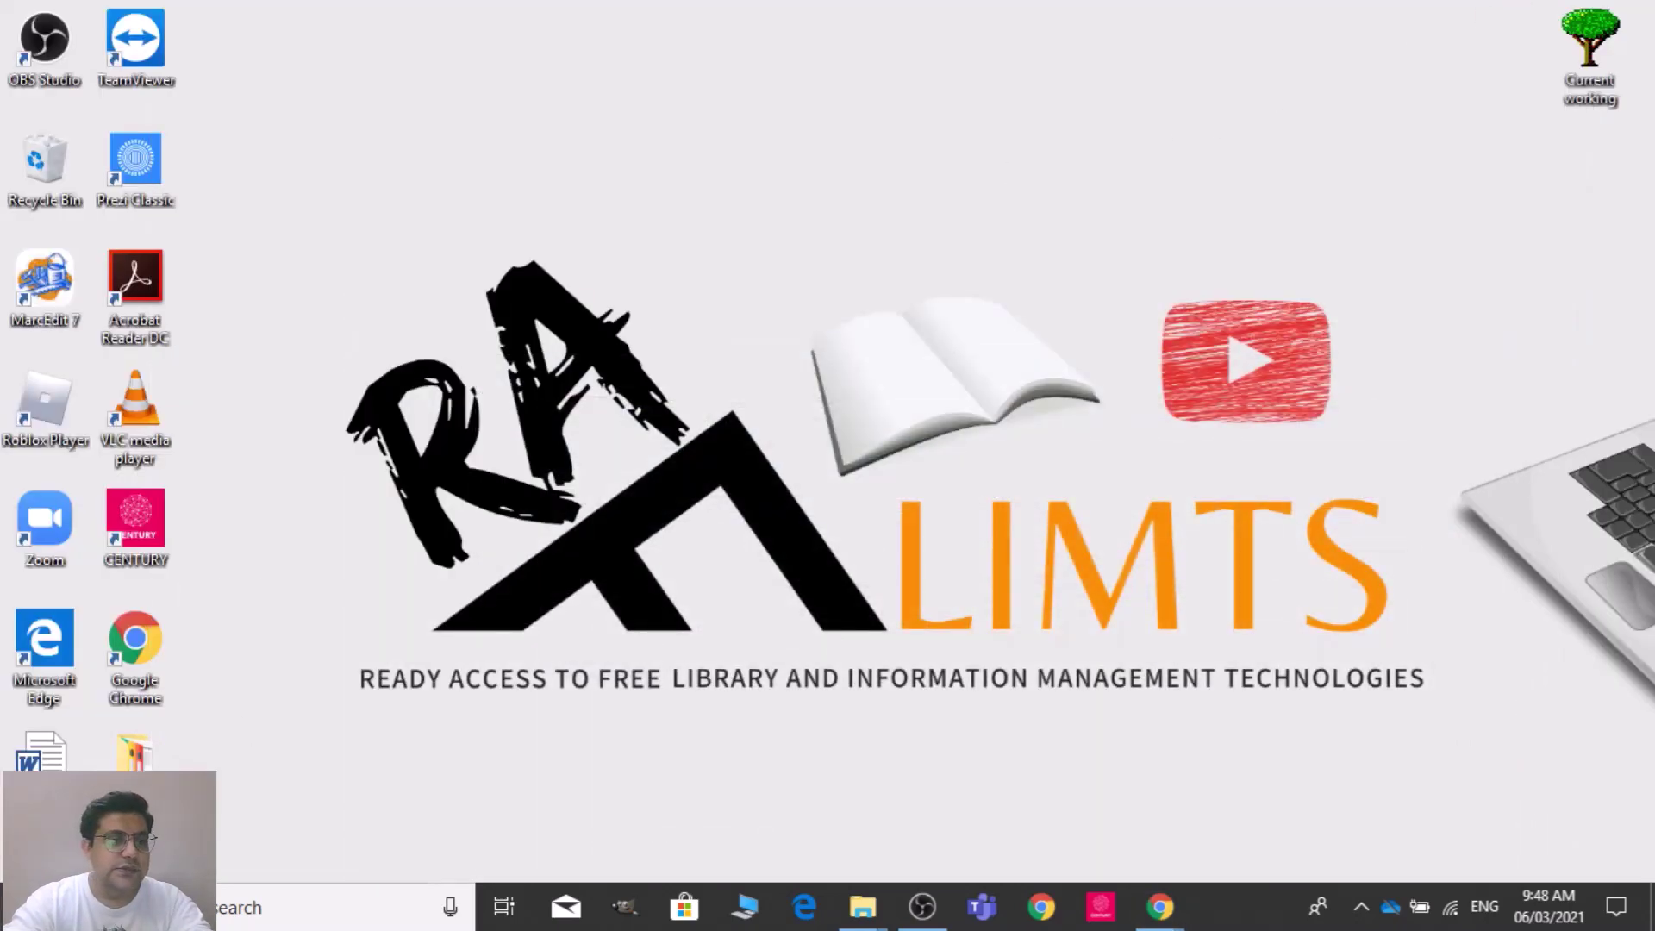
left_click(52, 754)
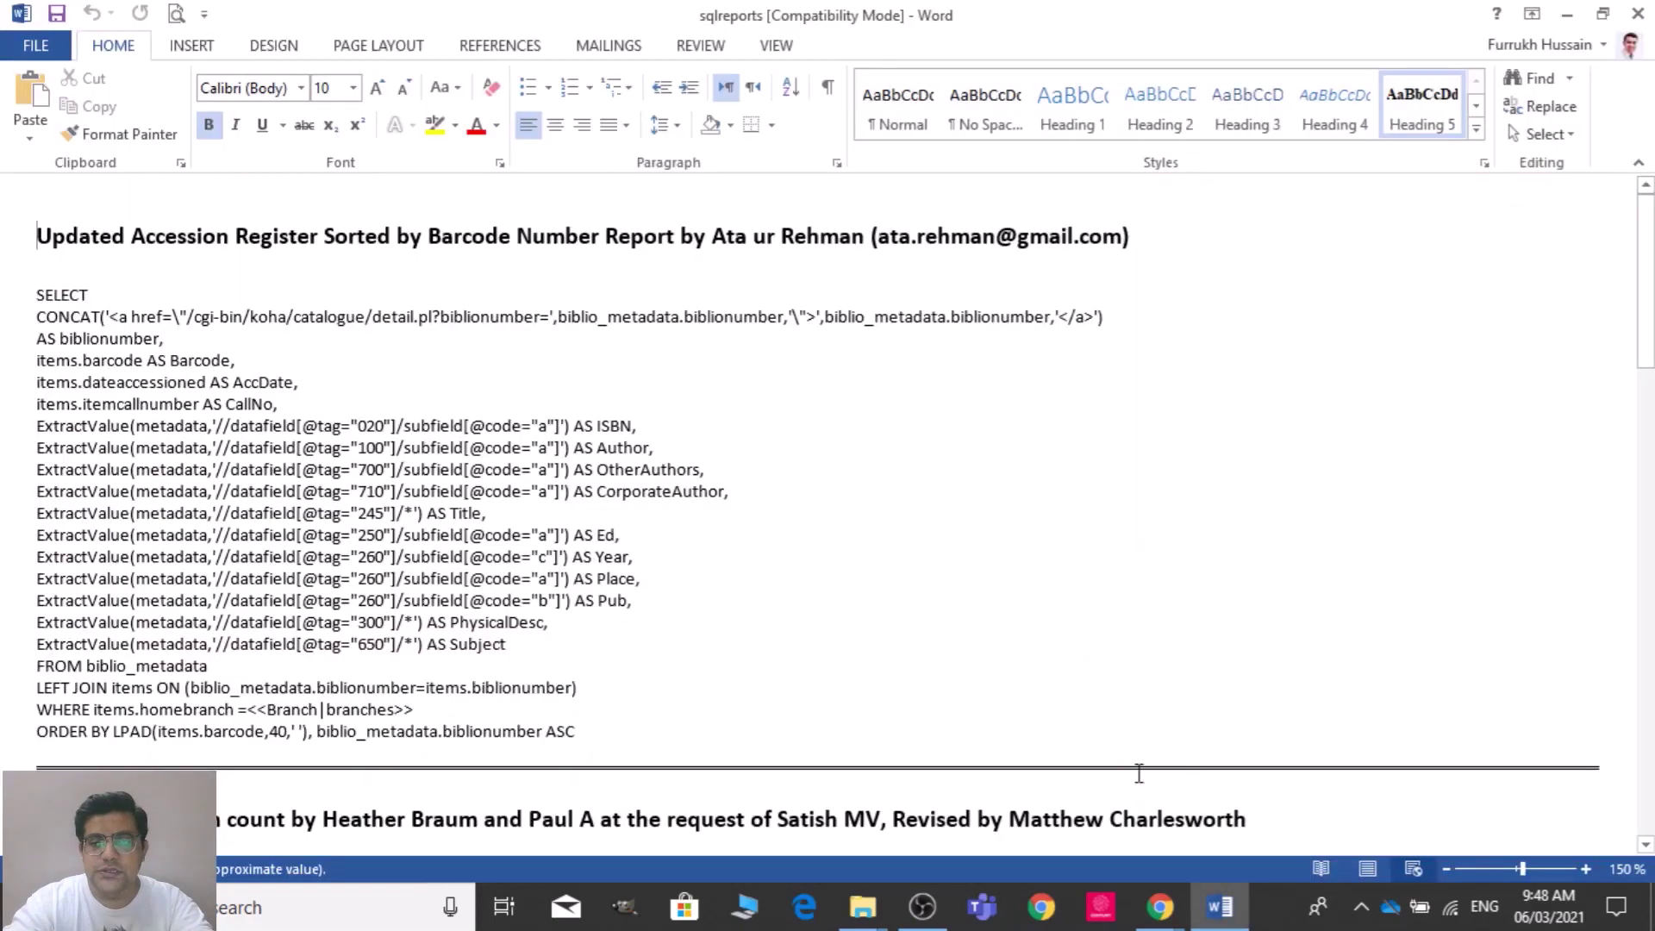
mouse_move(1155, 910)
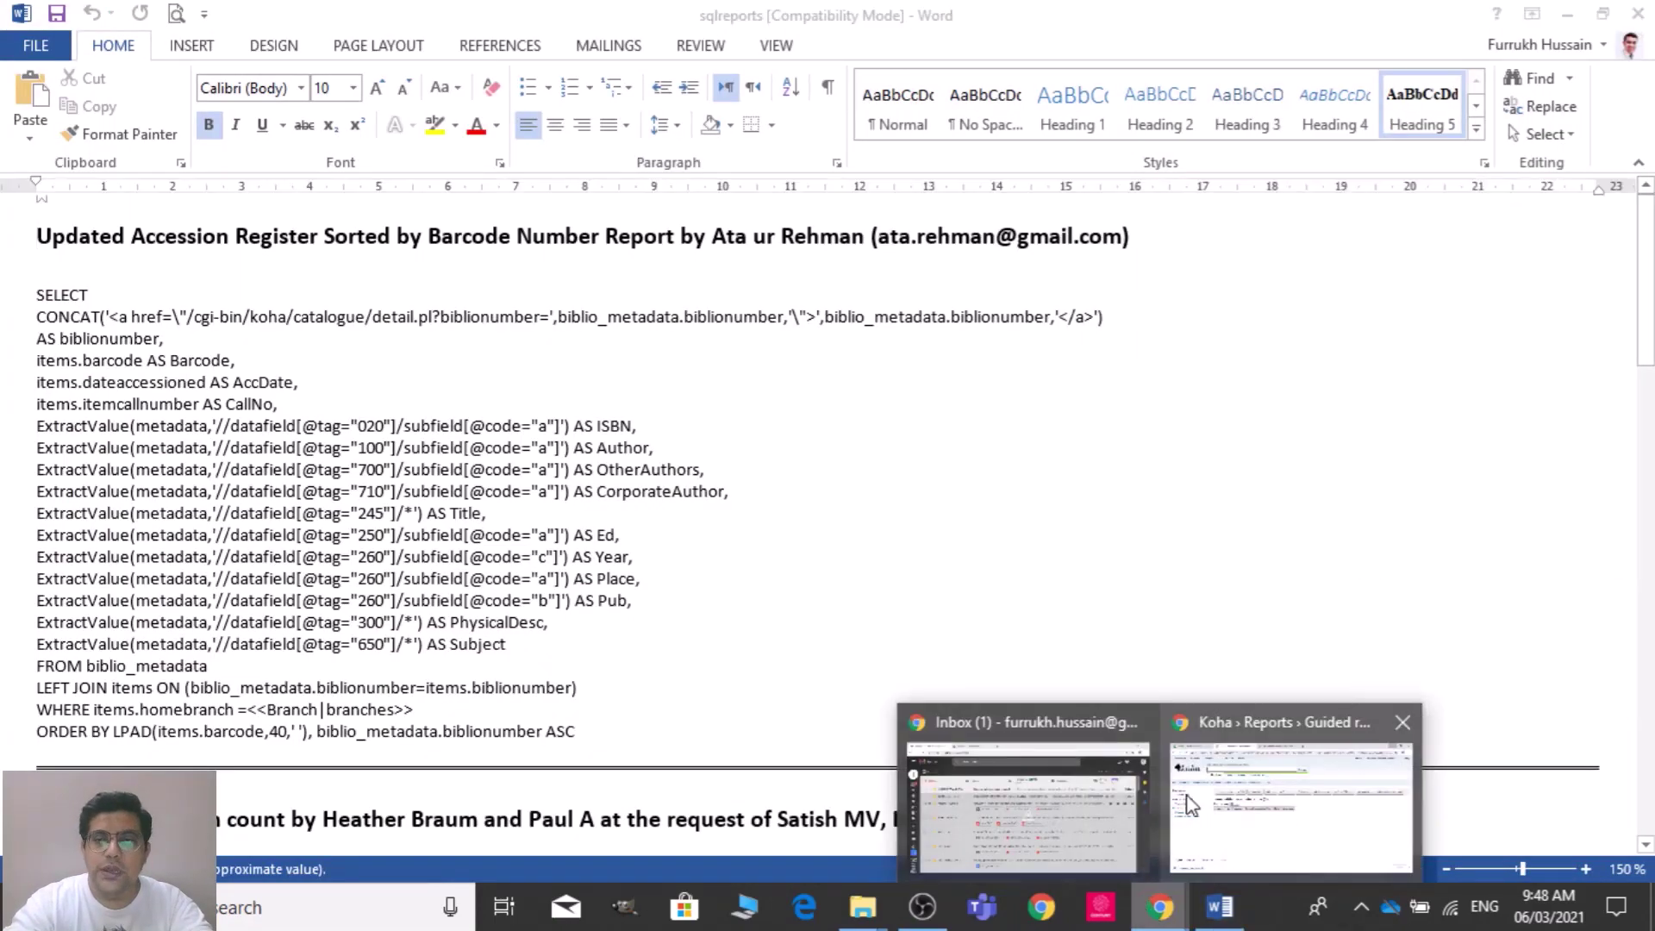
mouse_move(1159, 811)
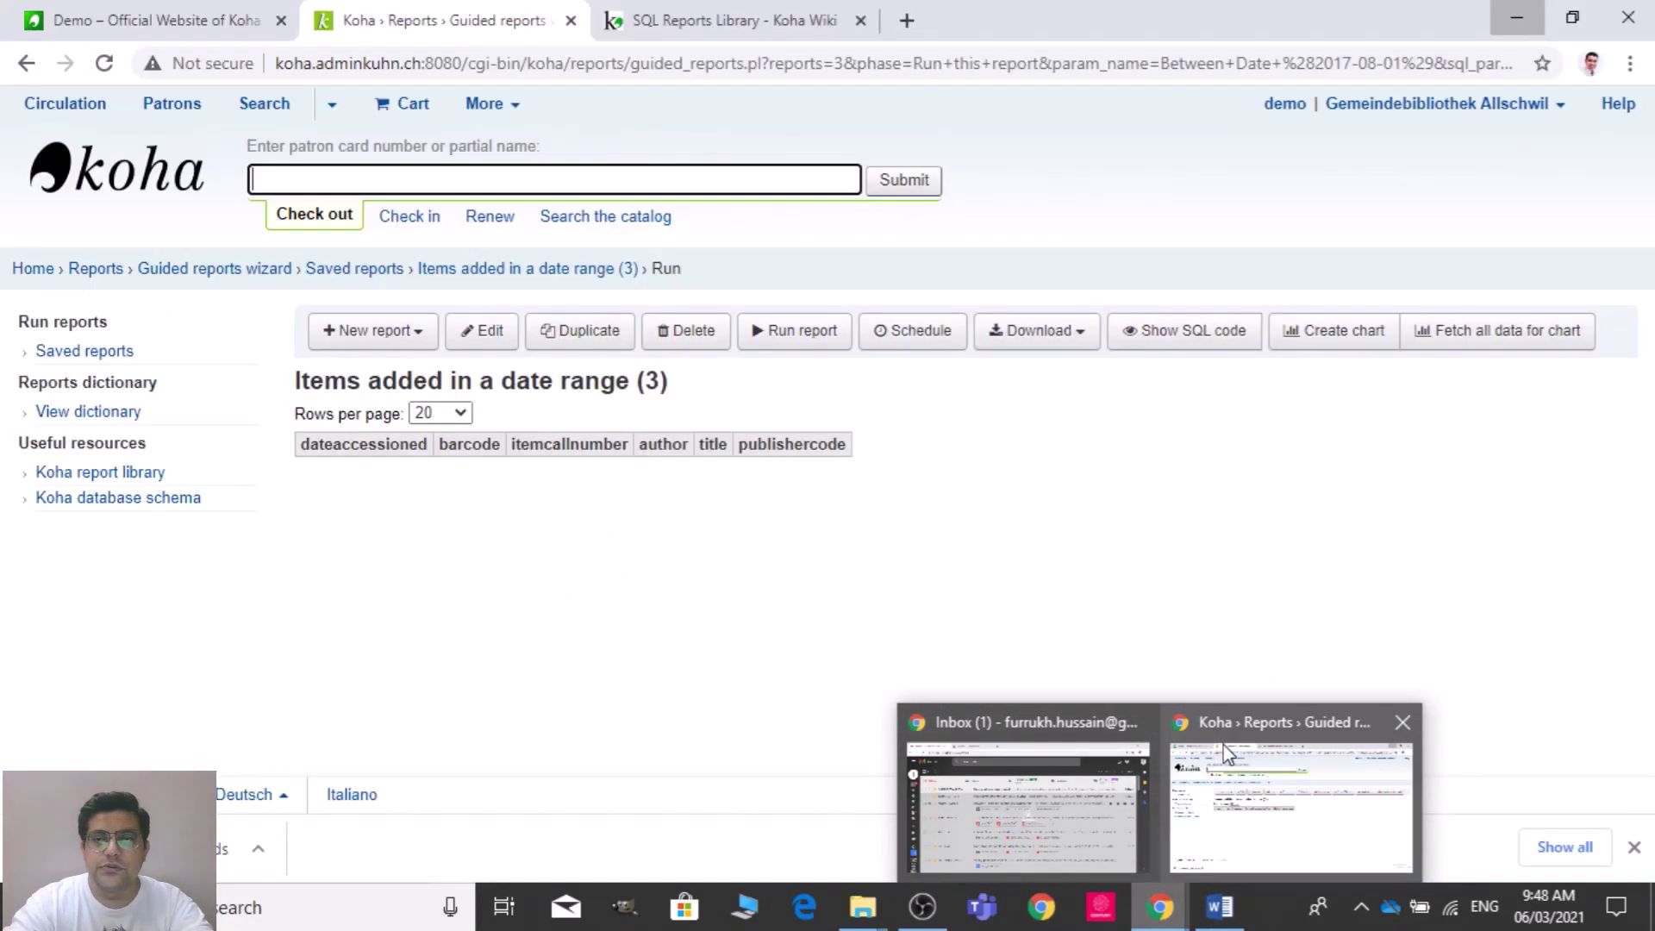
left_click(1223, 745)
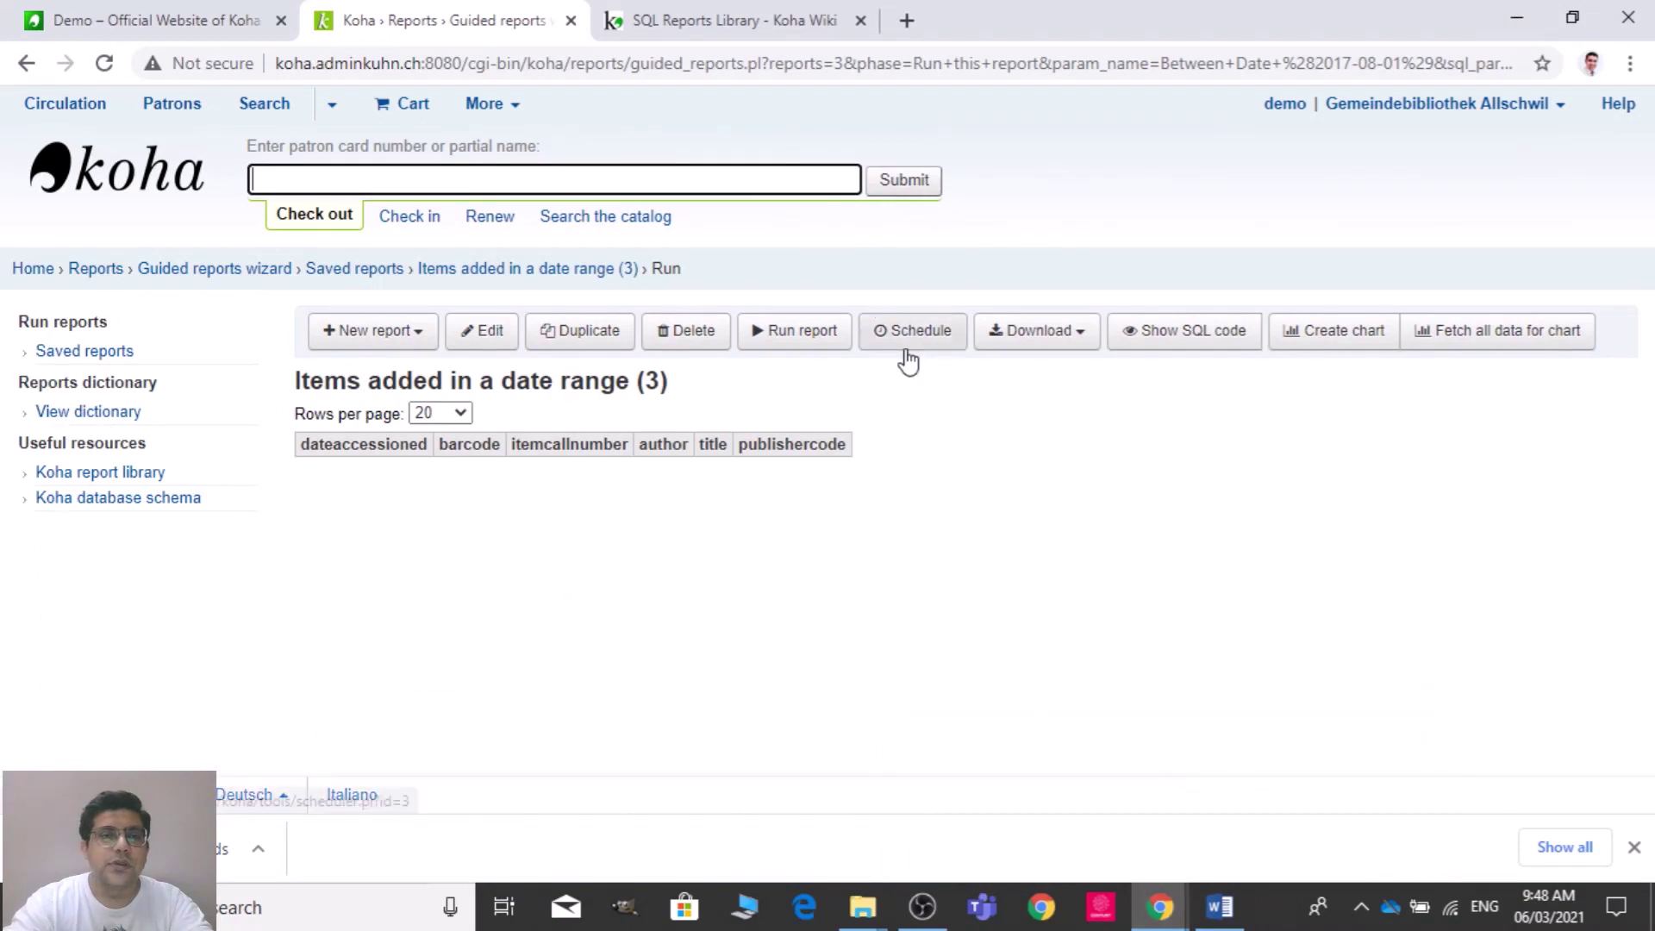
- Return to the start of the SQL Reports Library wiki page and close the "items added in" text search
left_click(810, 18)
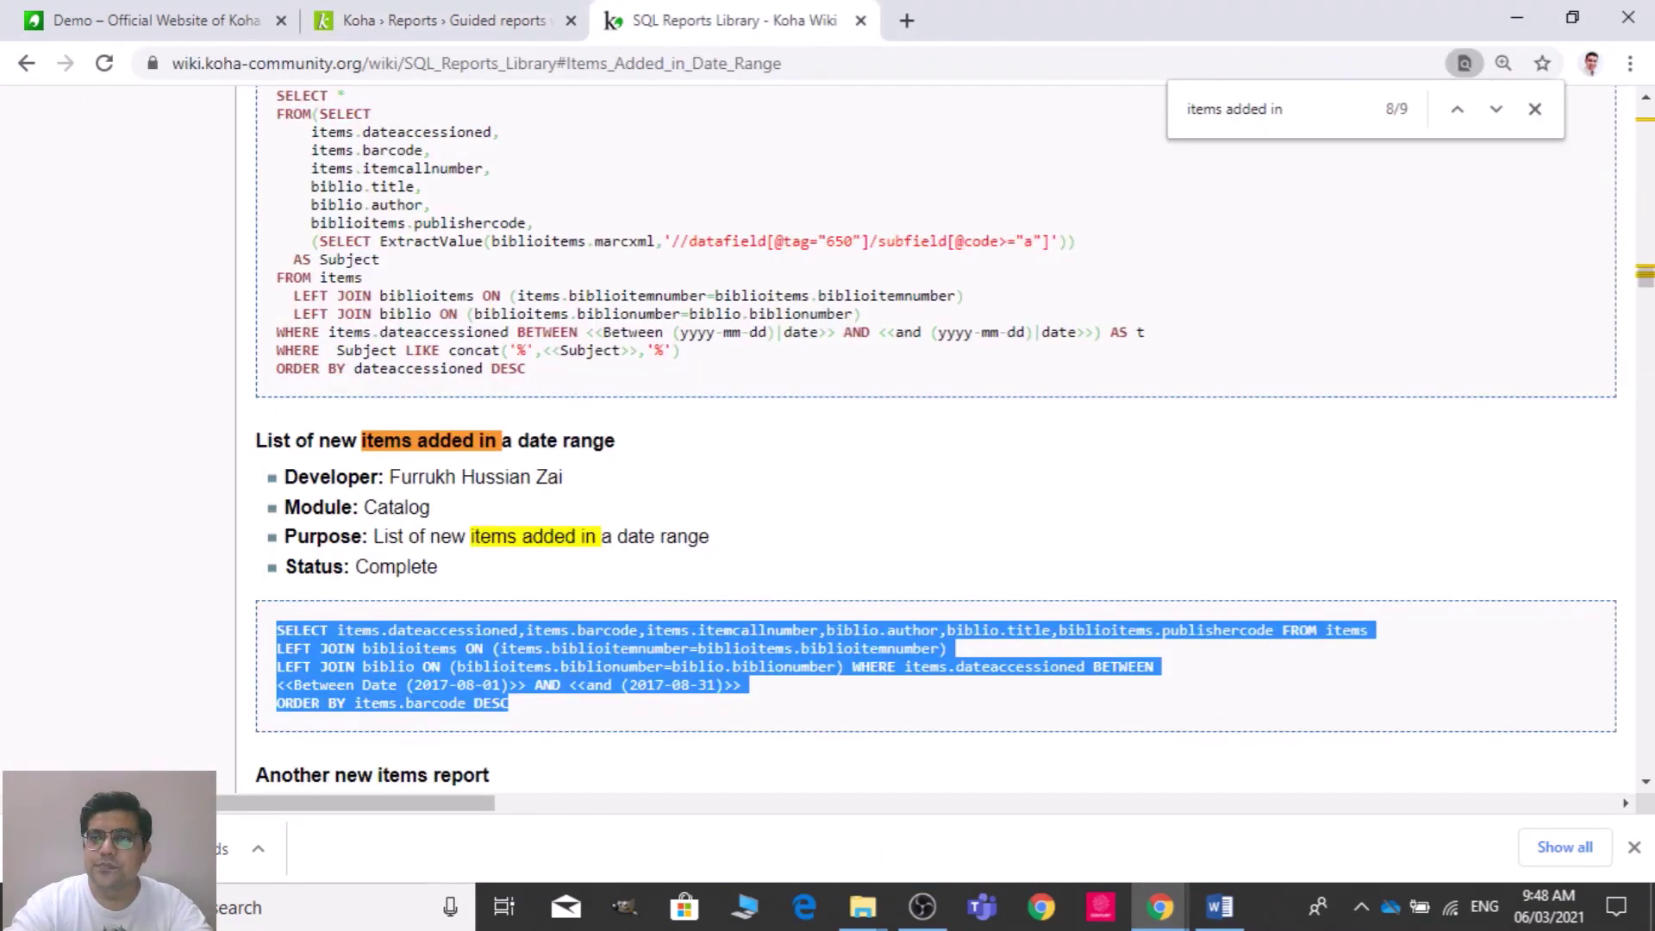
scroll(936, 440, "up", 20)
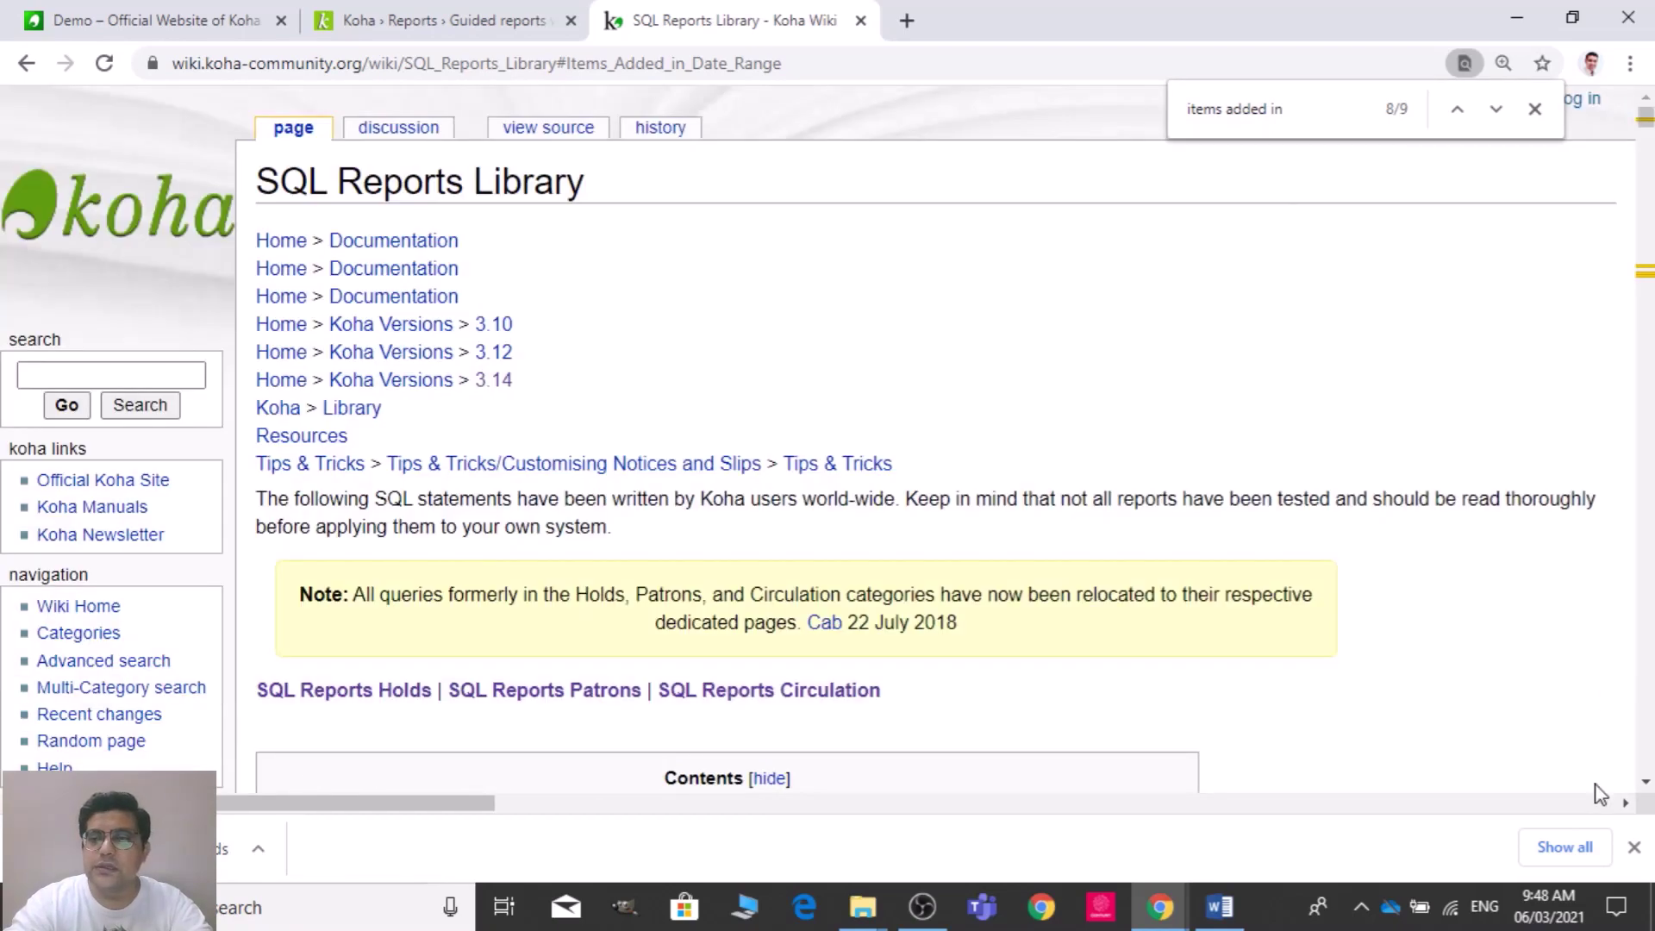
left_click(1646, 782)
left_click(1646, 783)
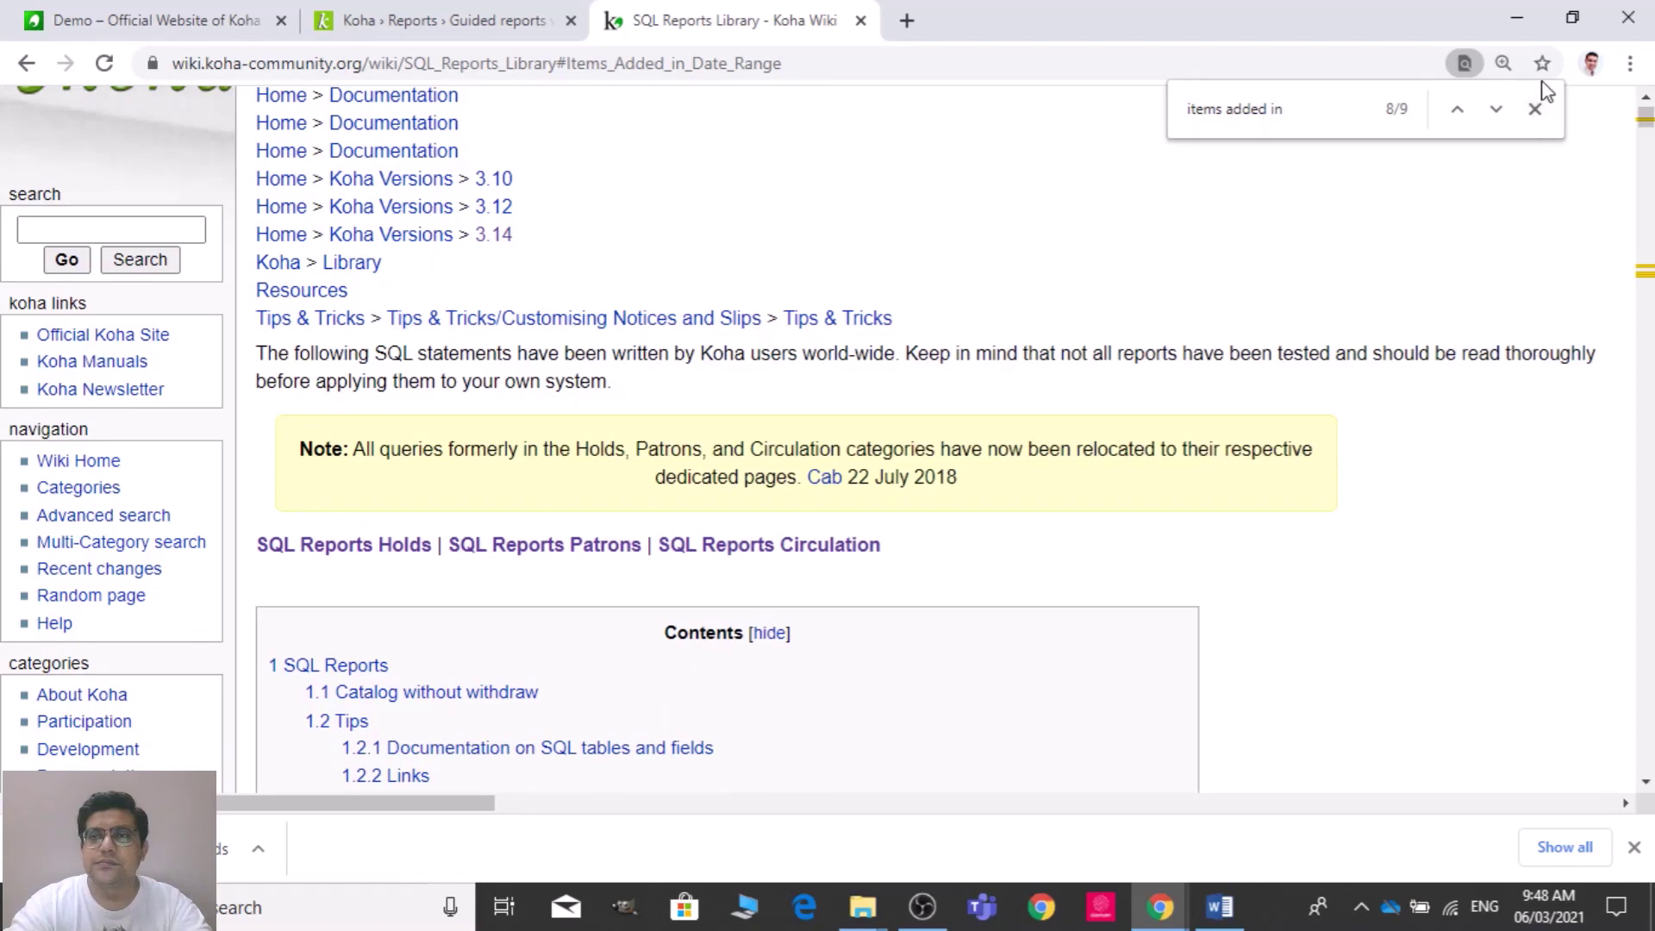
left_click(1537, 110)
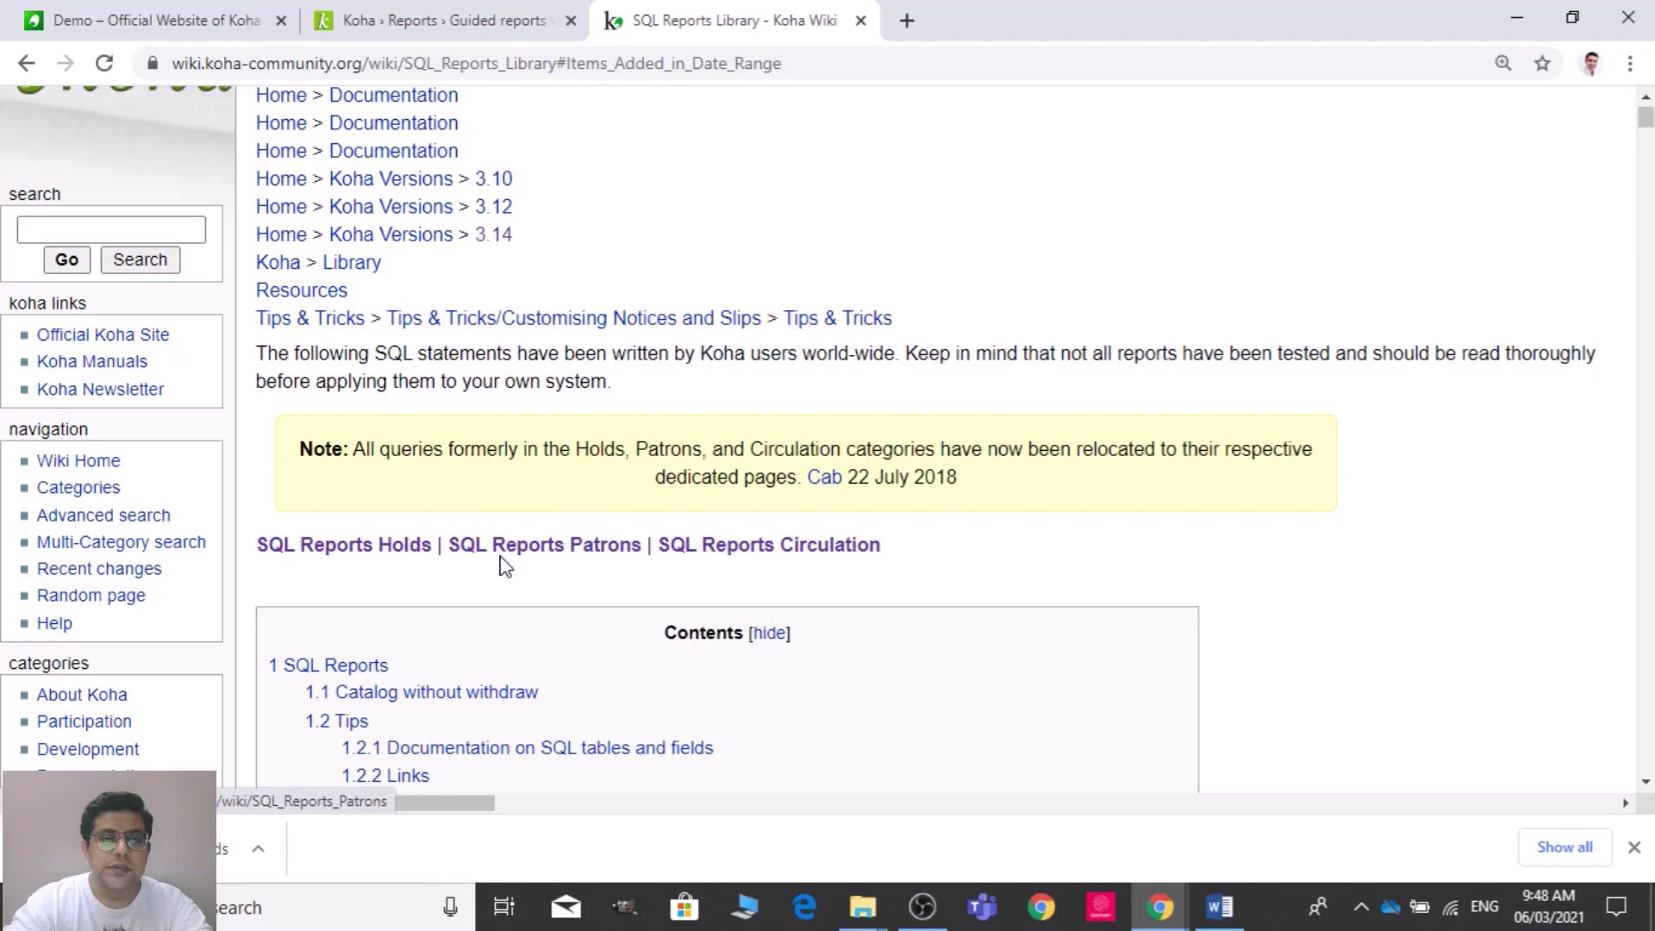
- Examine the contents list of the SQL Reports Patrons page, and return to the SQL Reports Library page
left_click(582, 553)
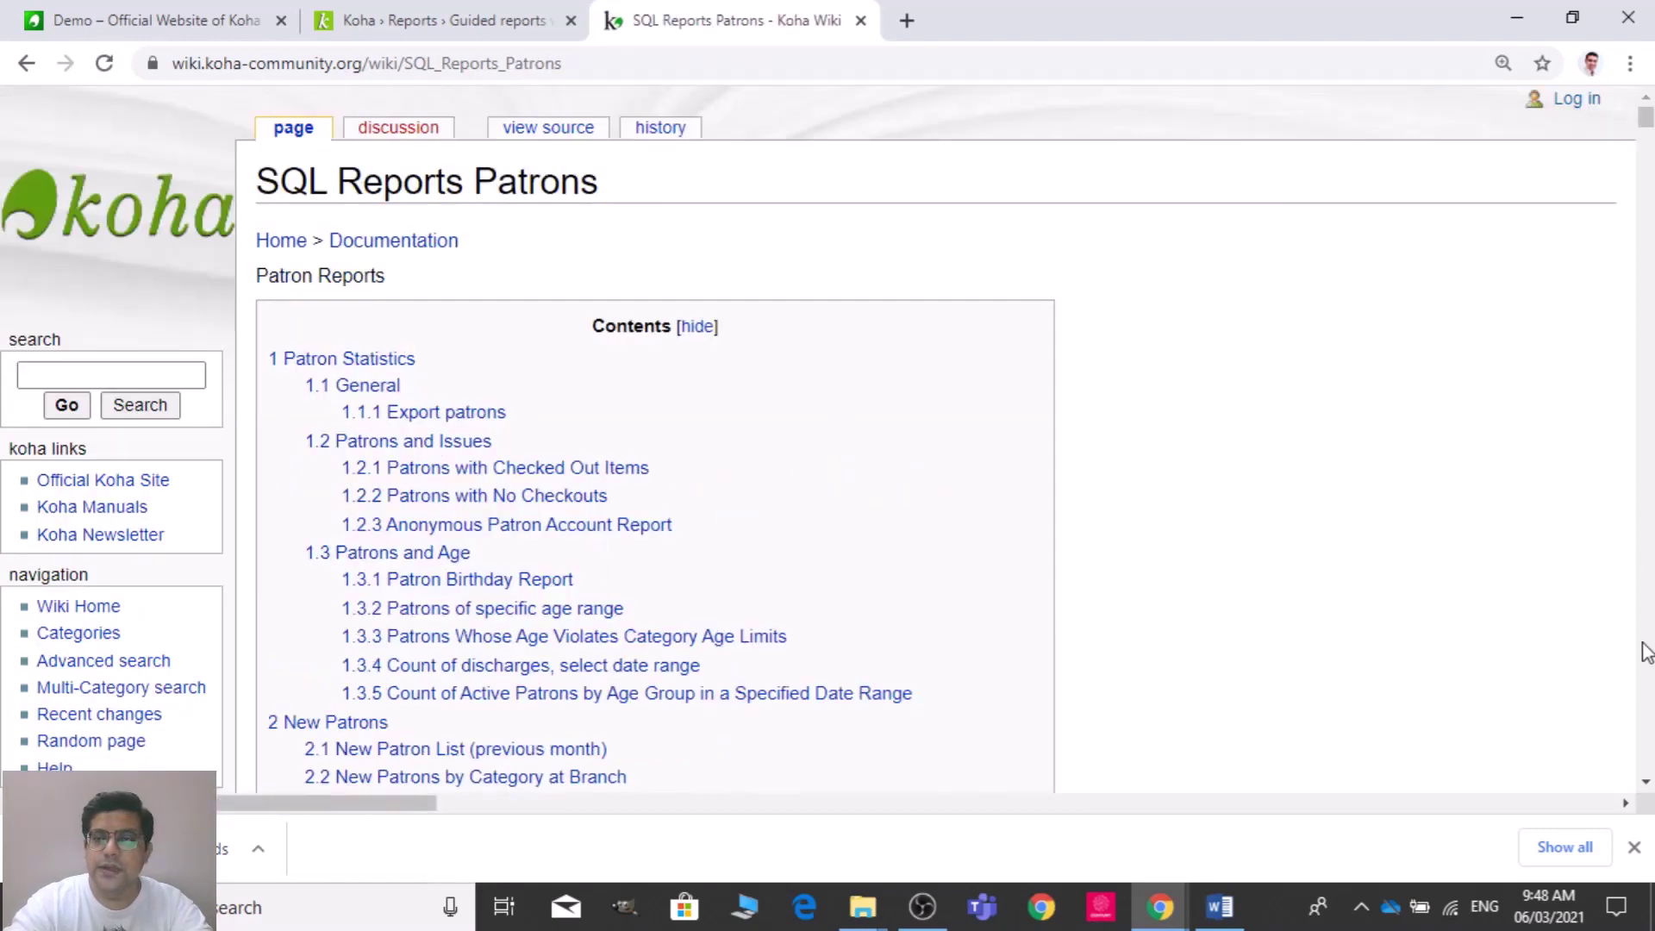
left_click(1646, 783)
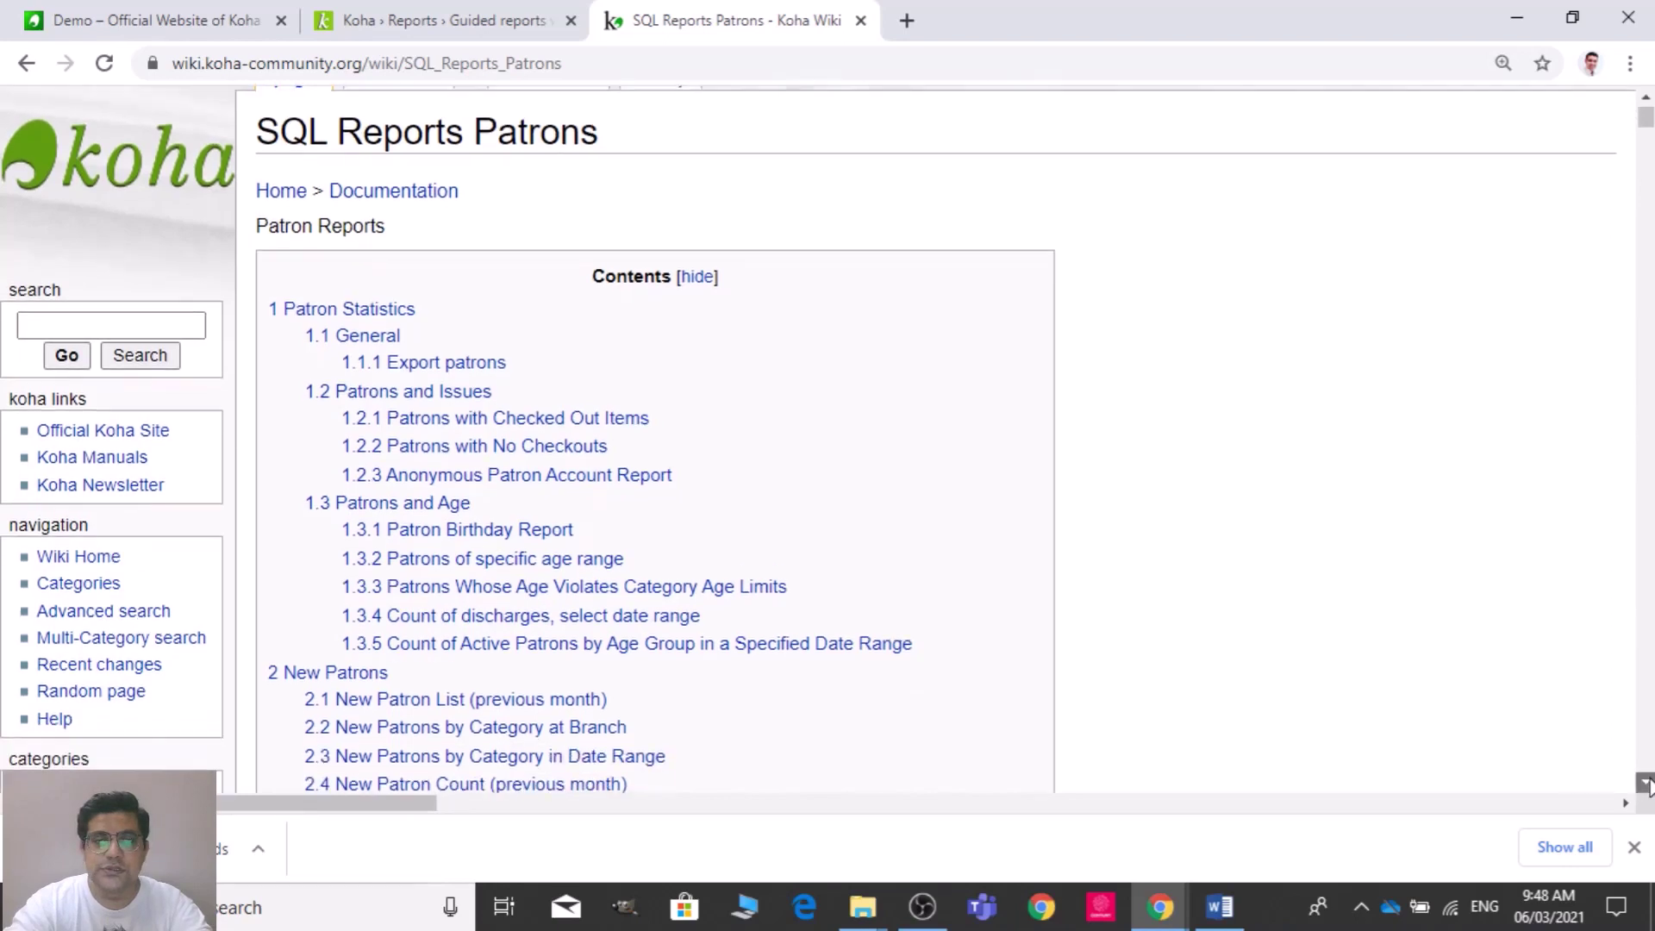
scroll(1646, 783, "down", 4)
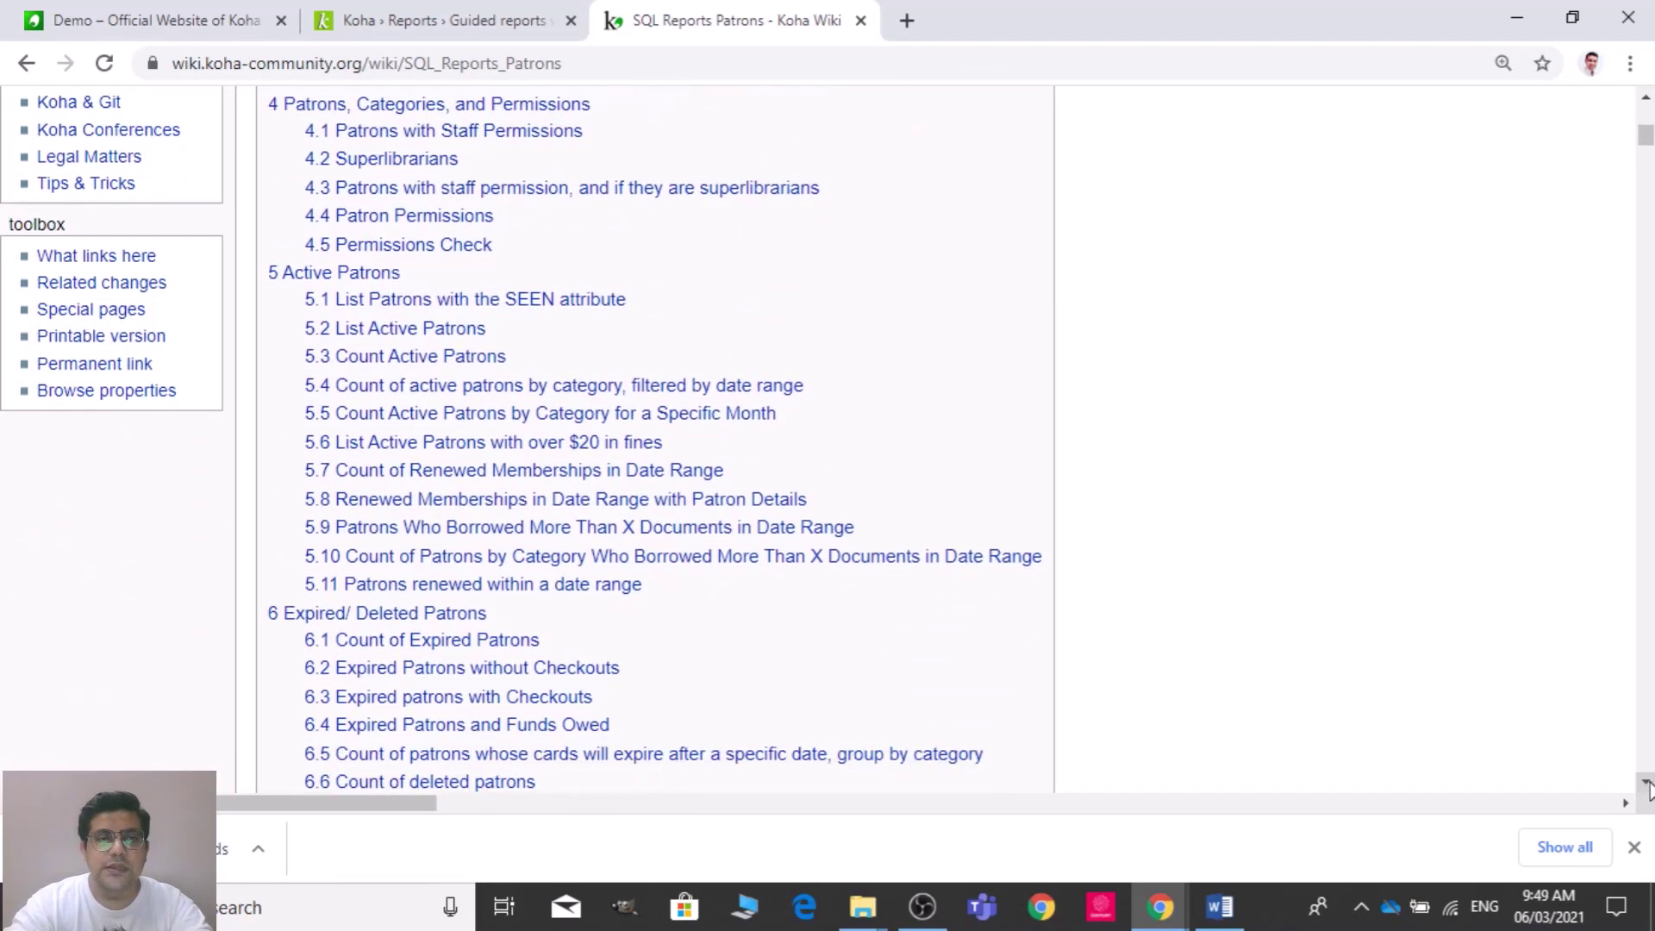
scroll(1646, 783, "down", 3)
scroll(1647, 783, "down", 4)
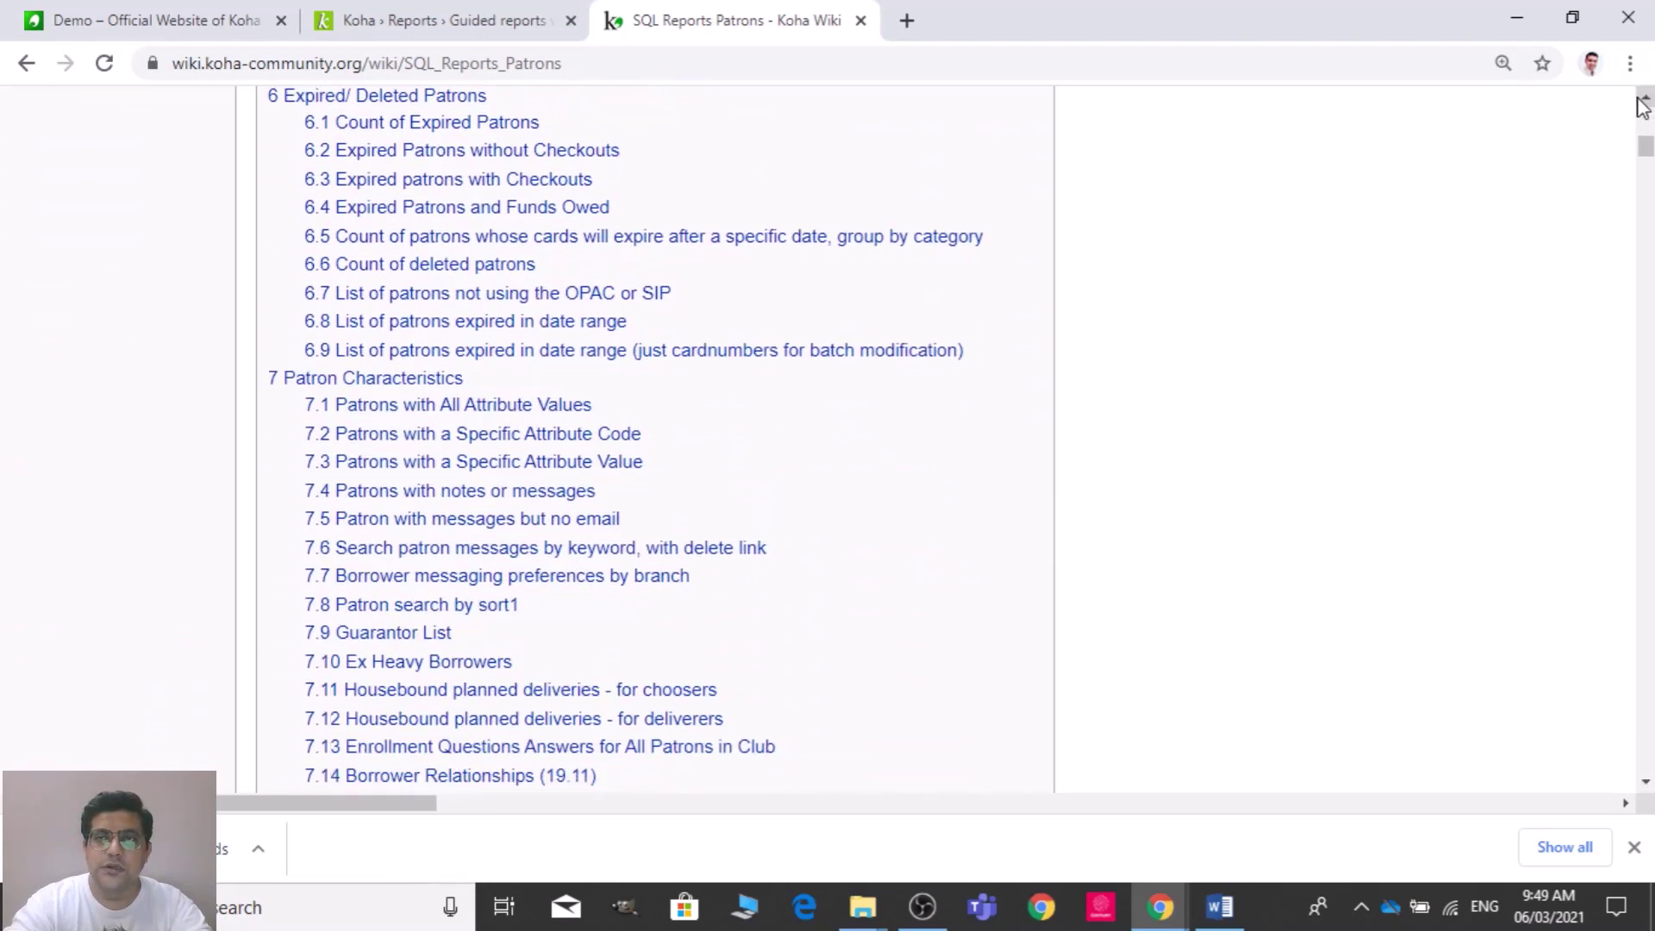
scroll(1647, 103, "up", 14)
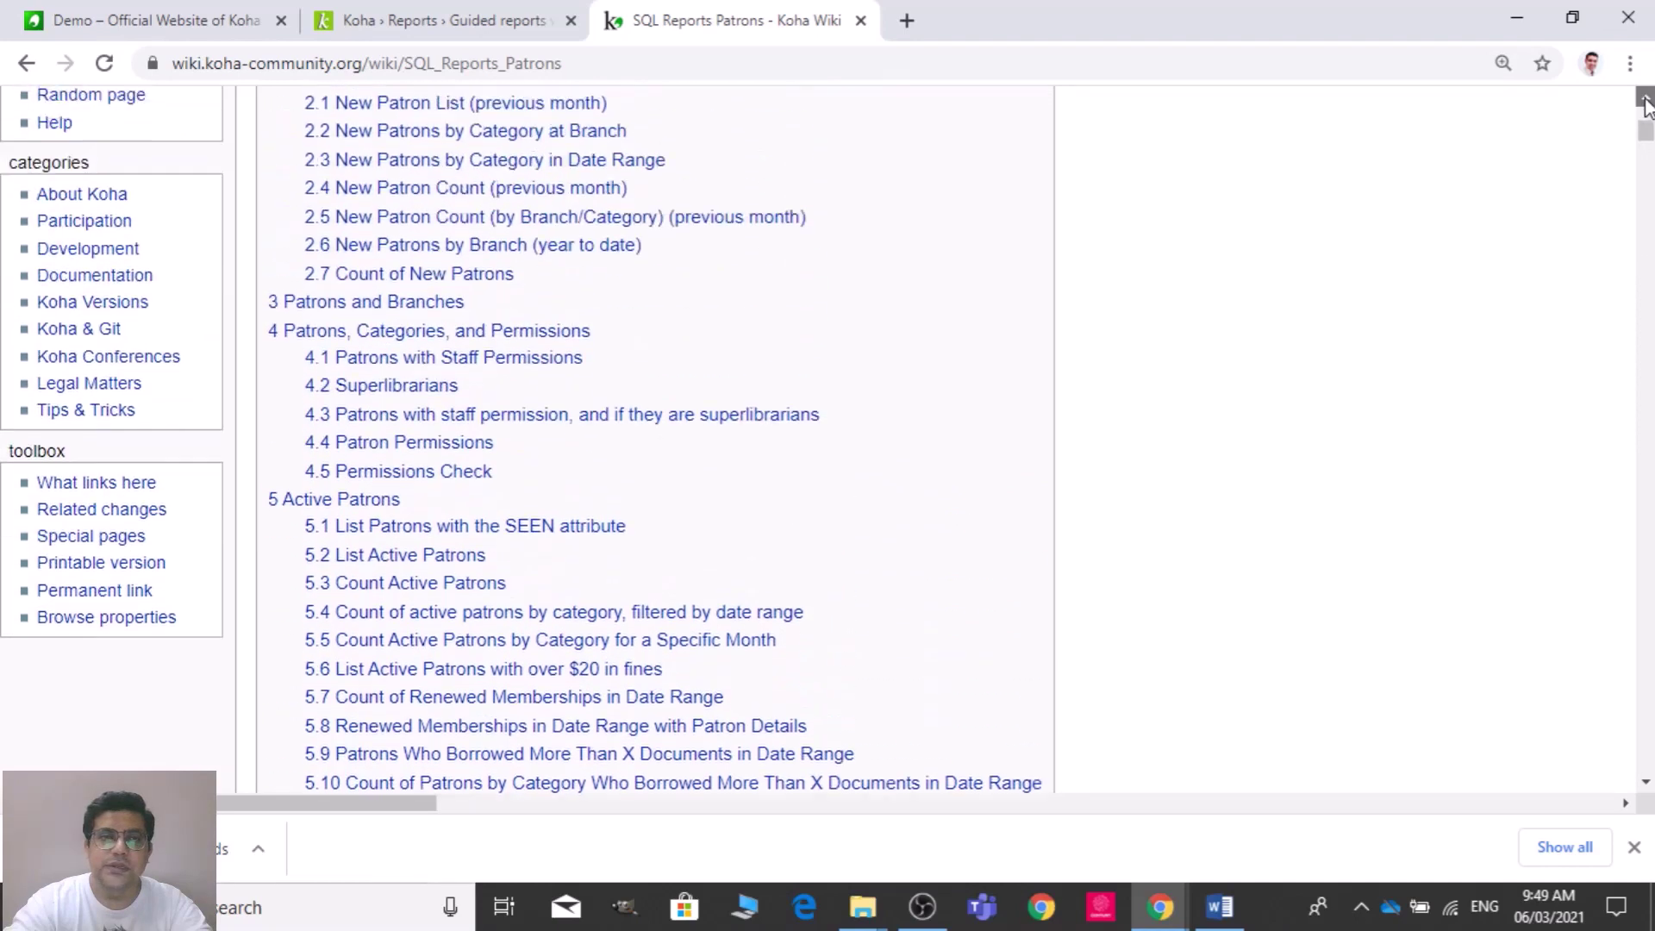
scroll(1646, 104, "up", 3)
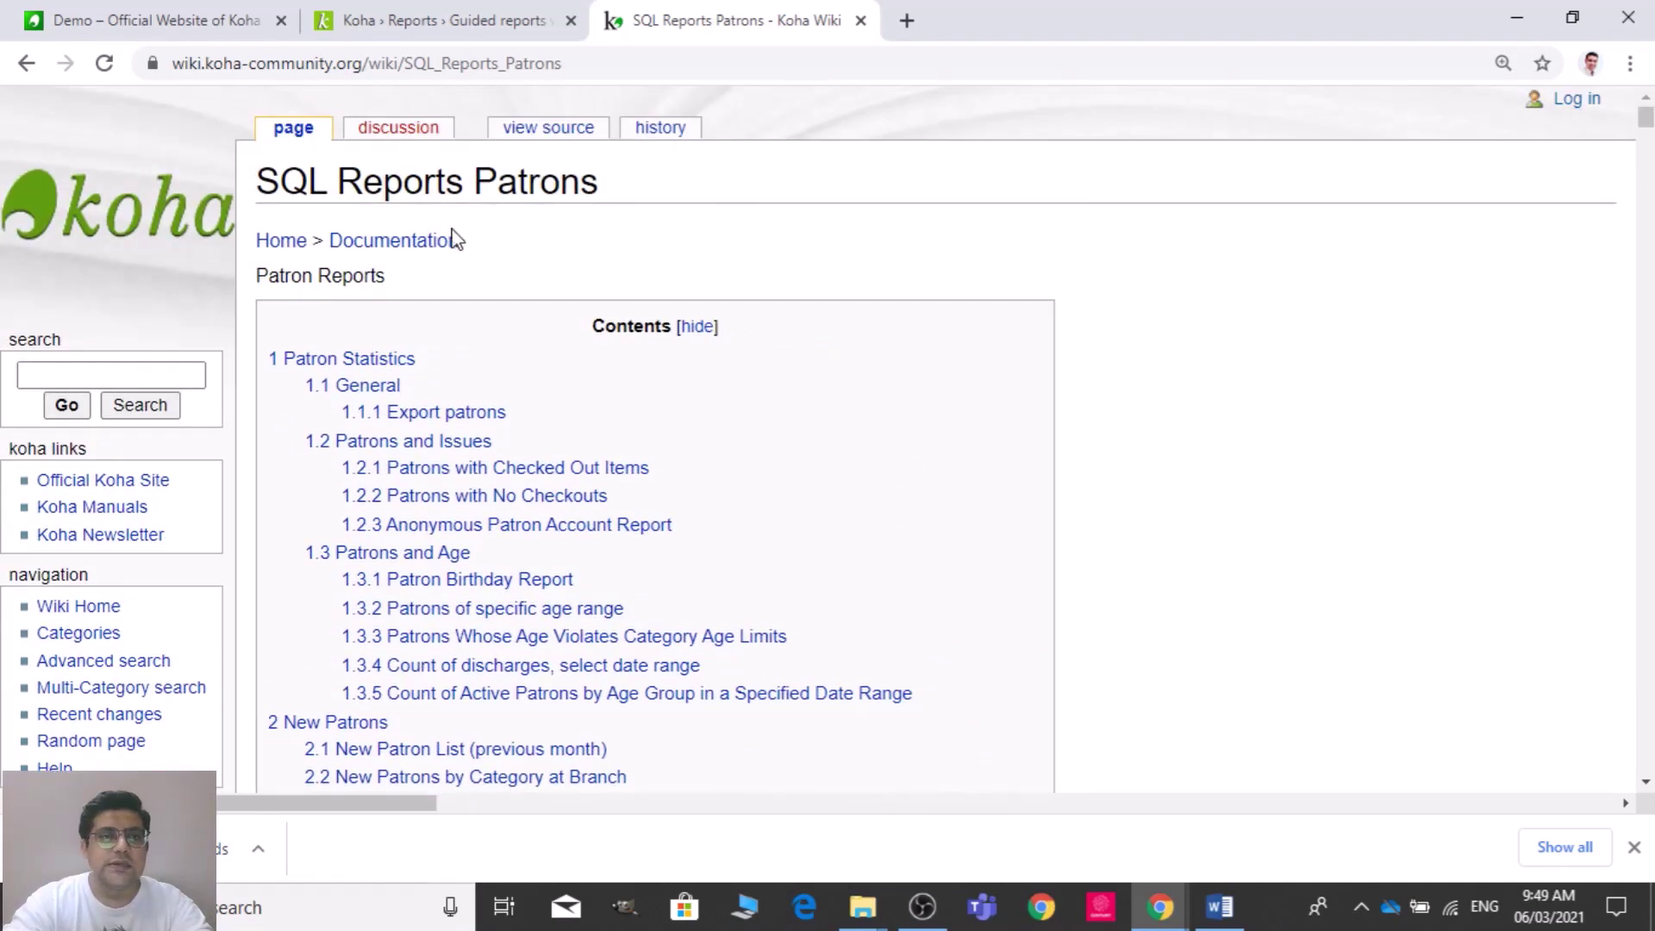
left_click(26, 65)
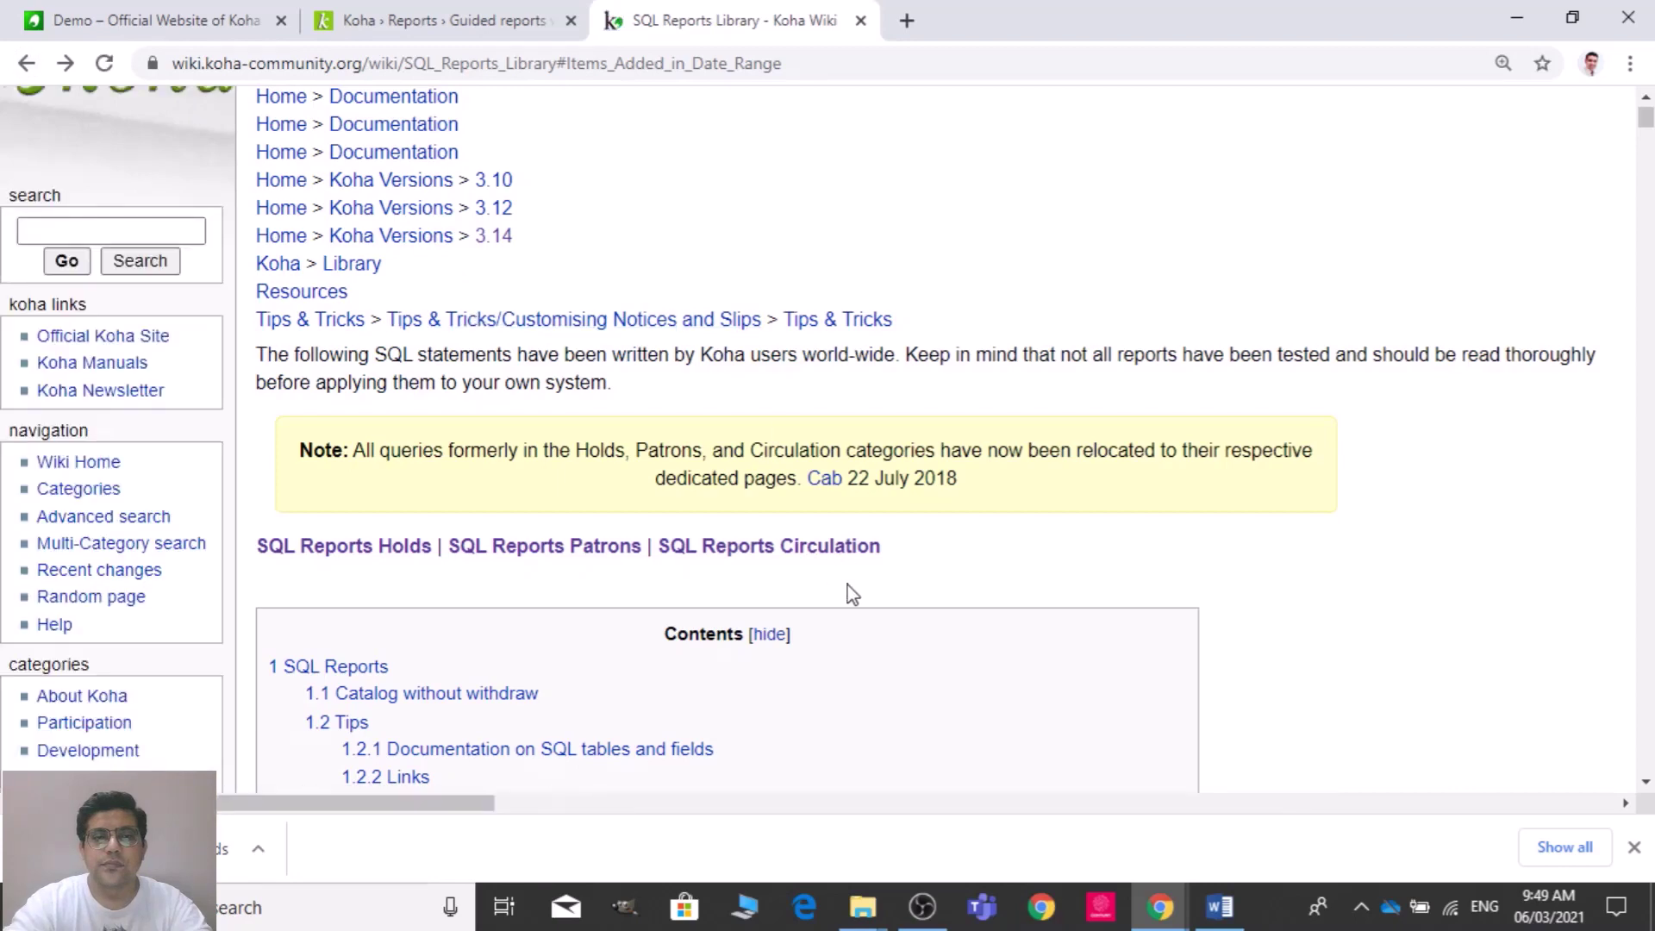
- Look over the contents of the SQL Reports Circulation and SQL Reports Holds pages, returning to the SQL Reports Library page
left_click(769, 552)
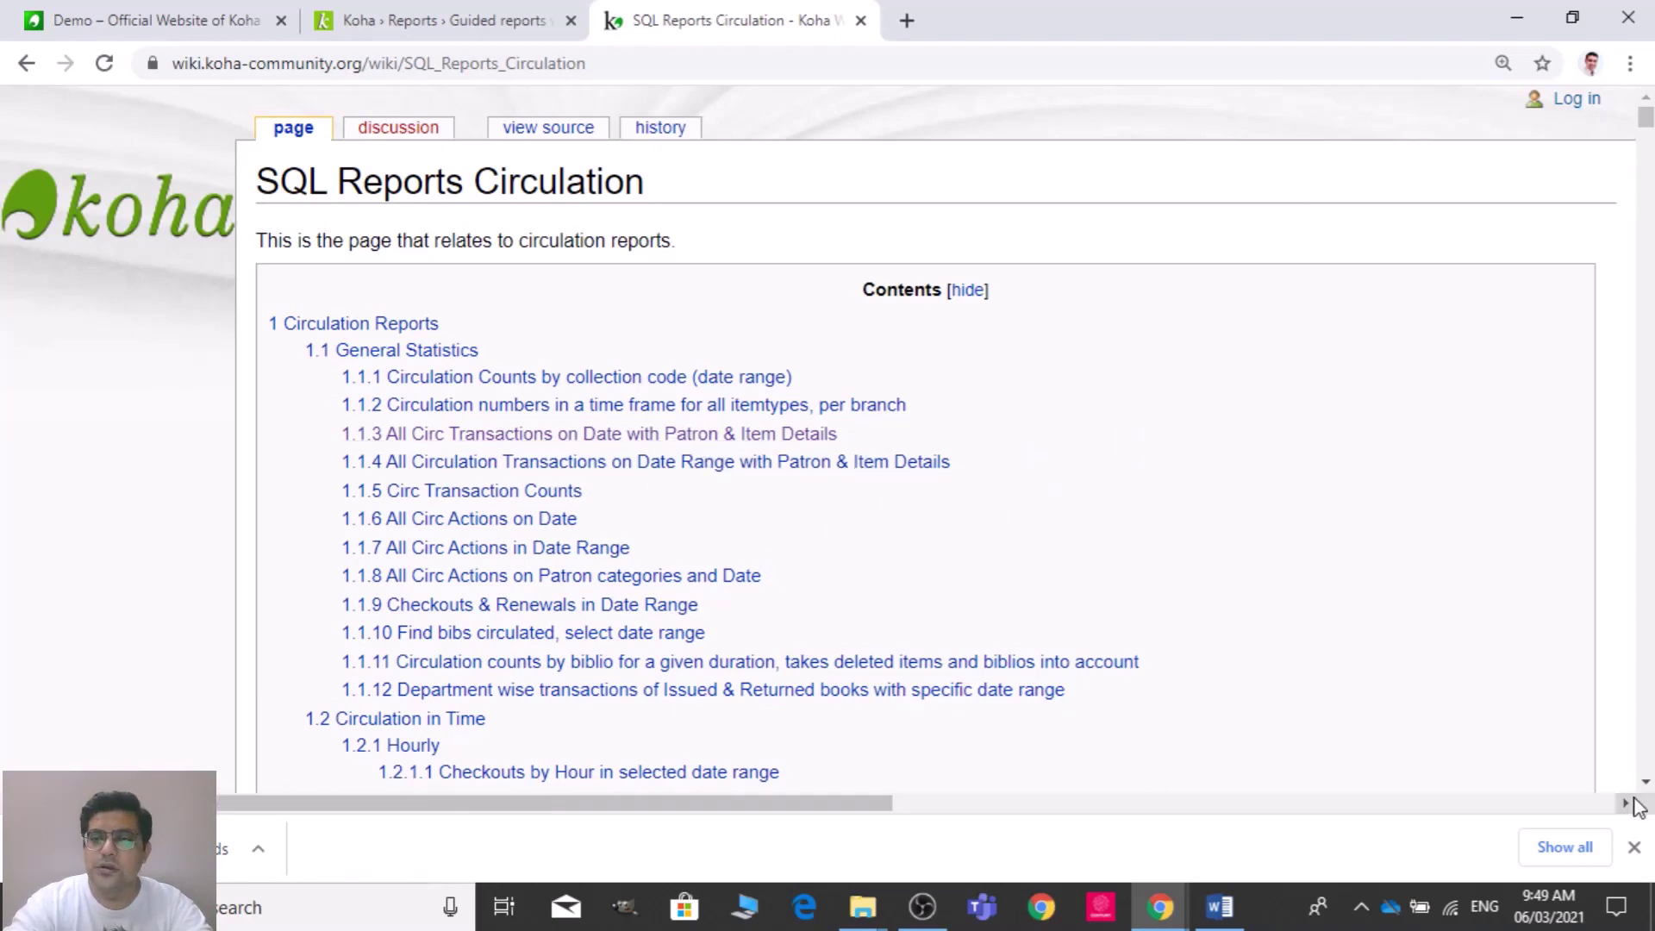
scroll(1648, 793, "down", 3)
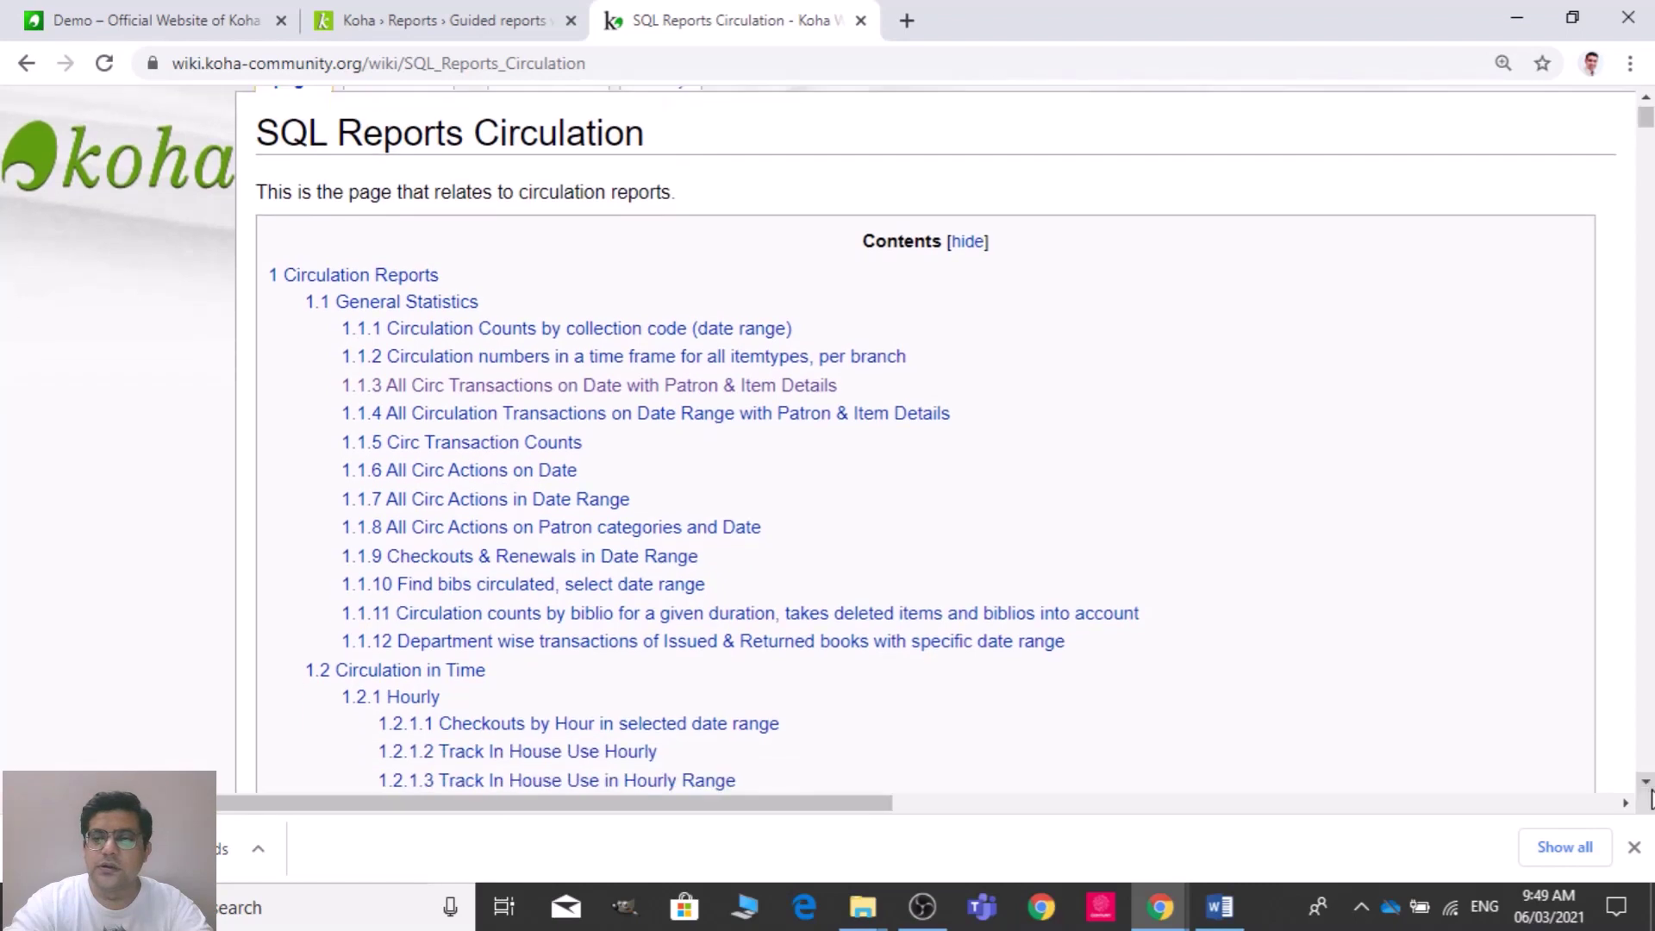
scroll(1648, 793, "down", 3)
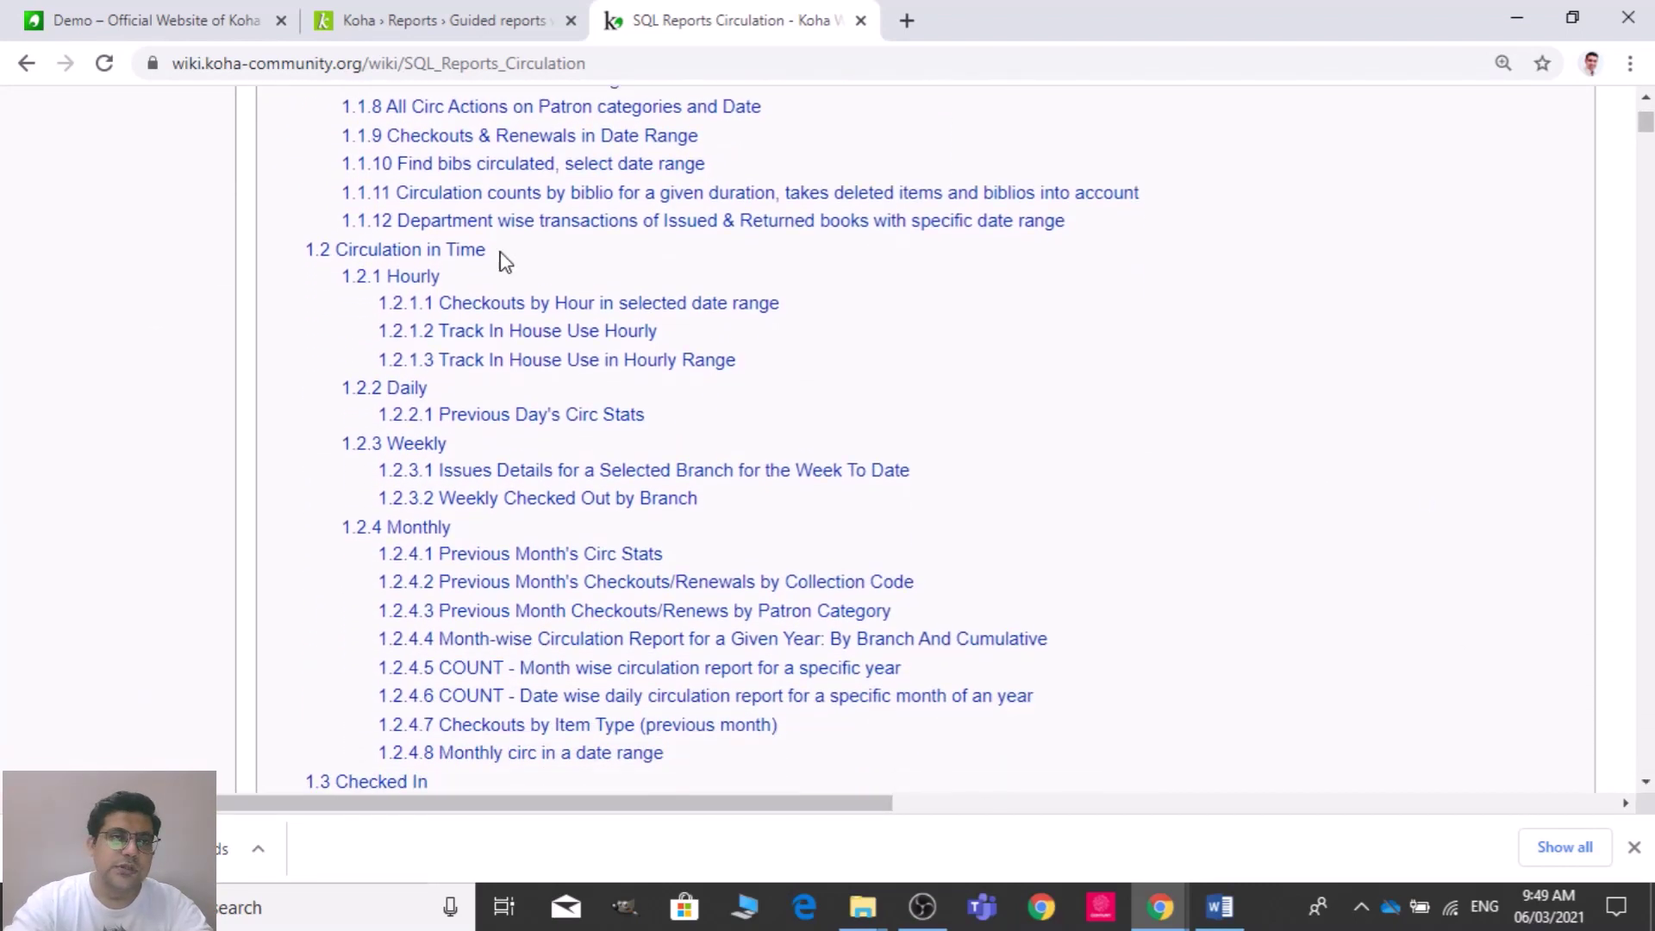
left_click(26, 65)
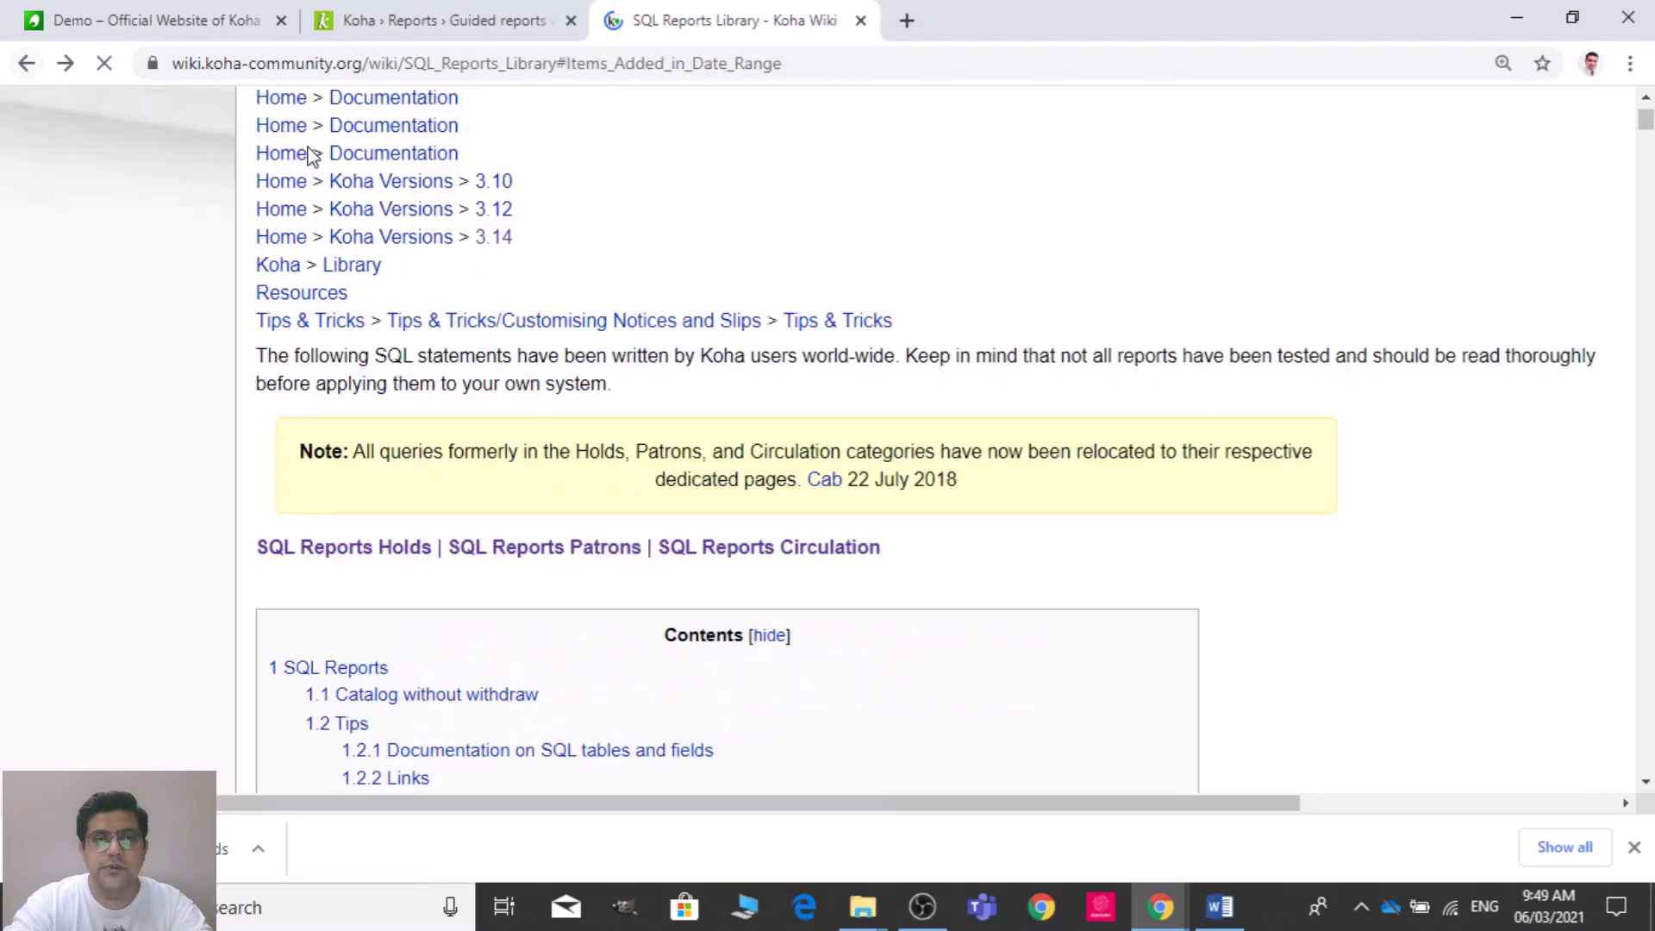
left_click(377, 552)
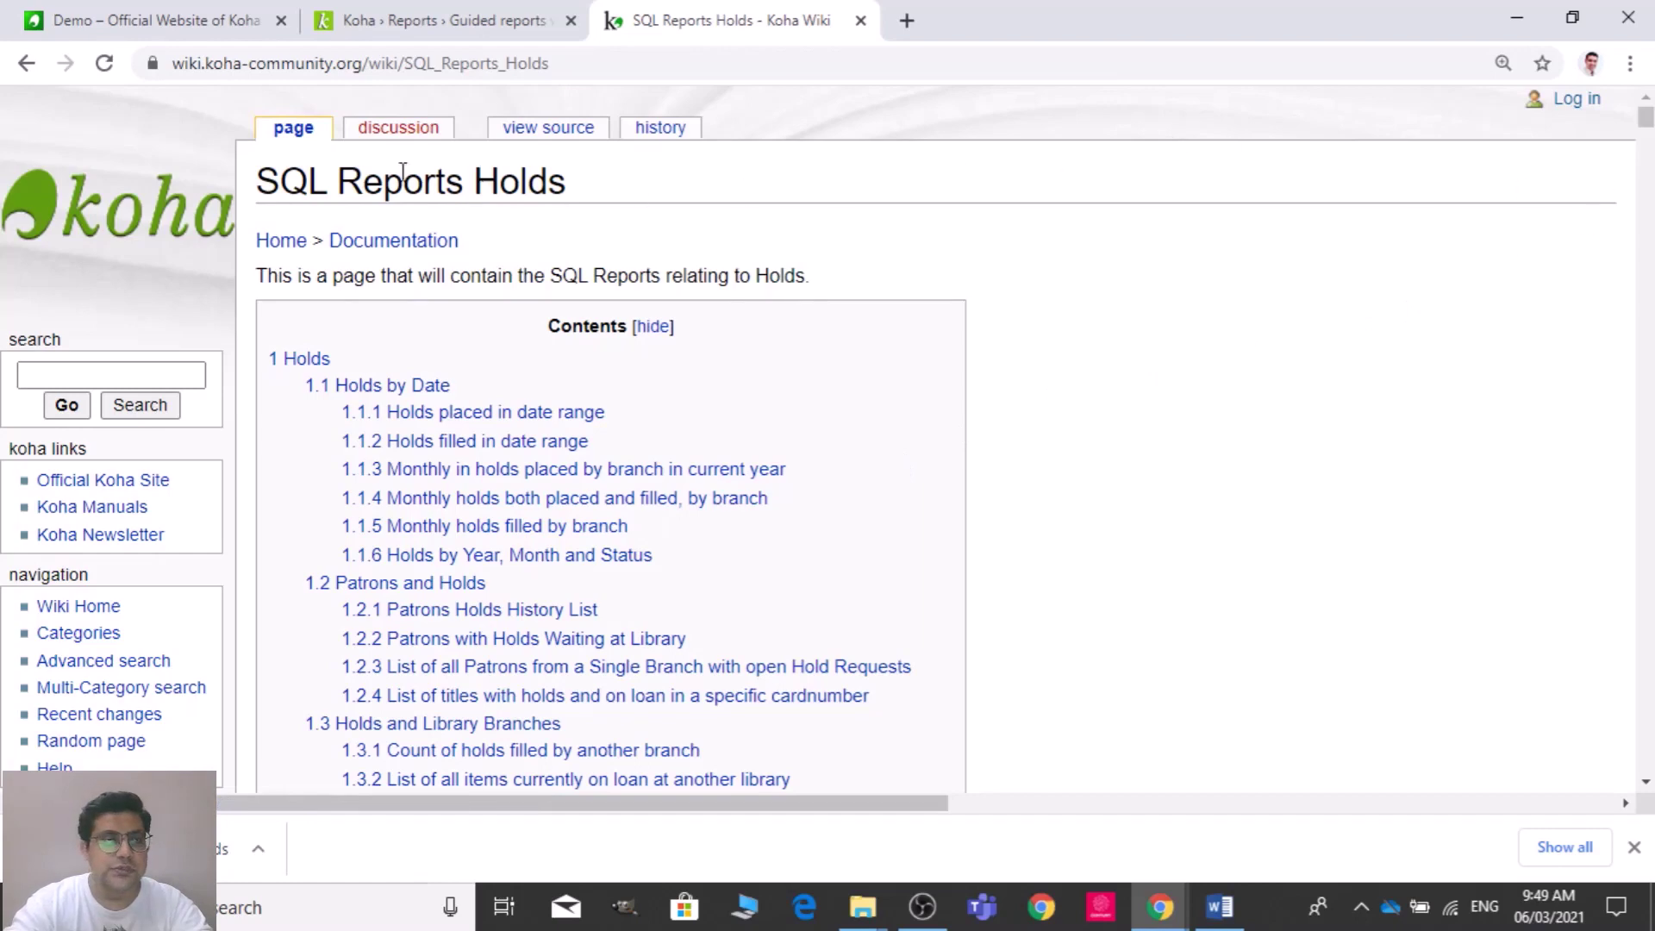
left_click(21, 68)
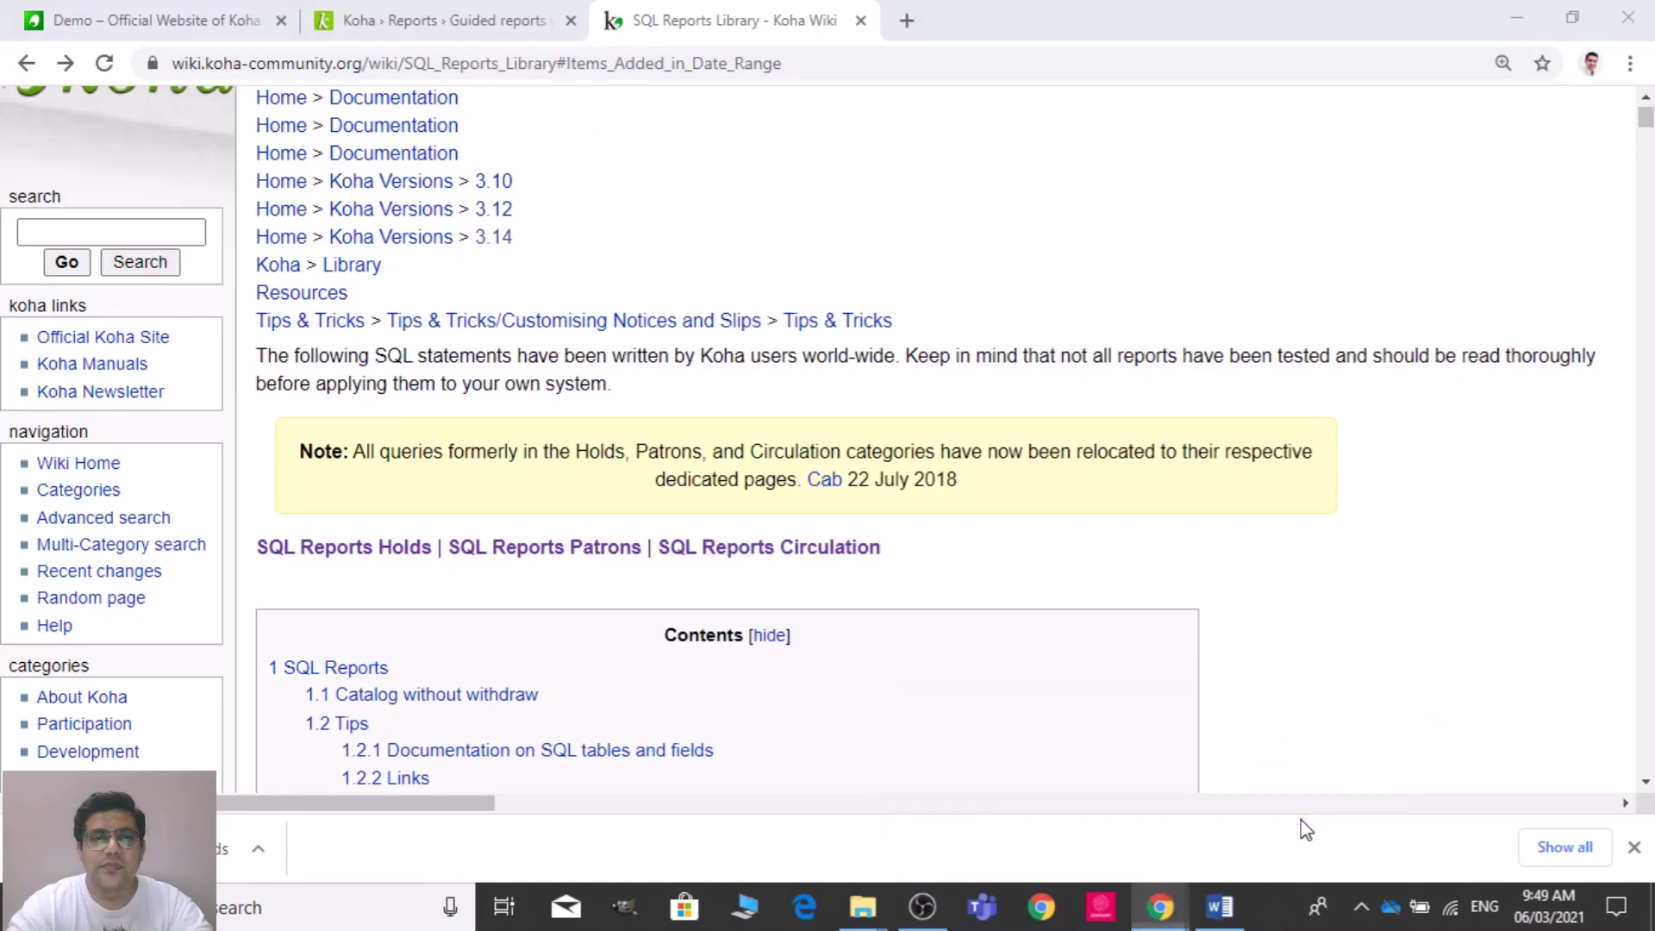
- Switch to the sqlreports document in Word and review its opening queries up to "Records with item count"
left_click(1219, 907)
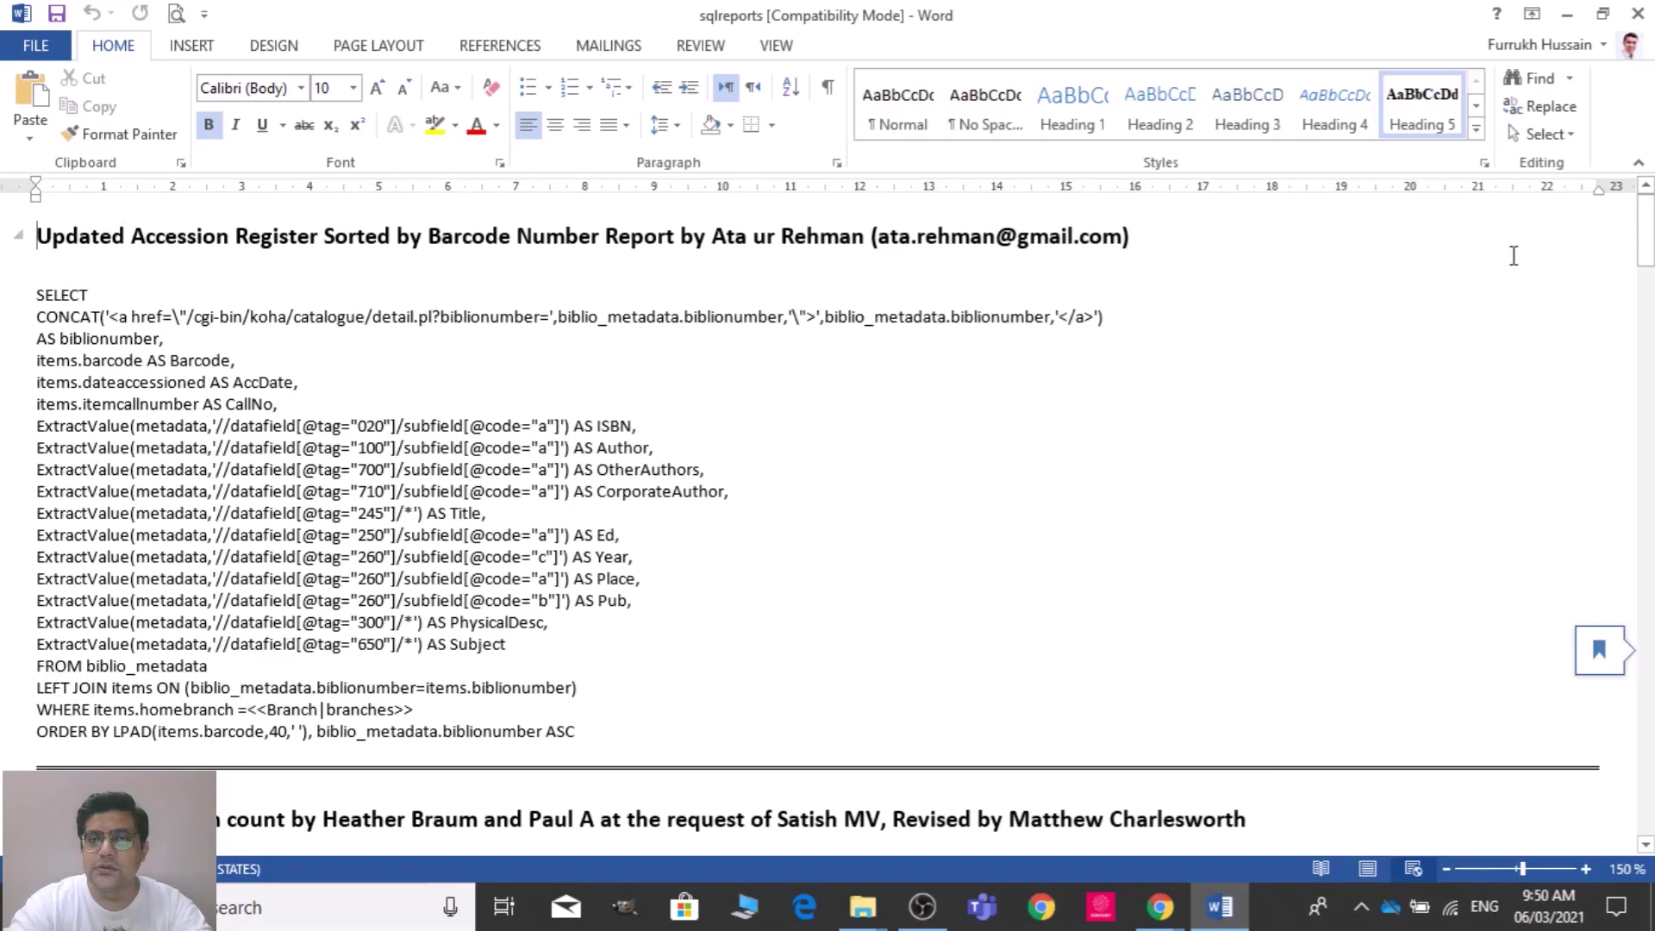
scroll(819, 517, "down", 5)
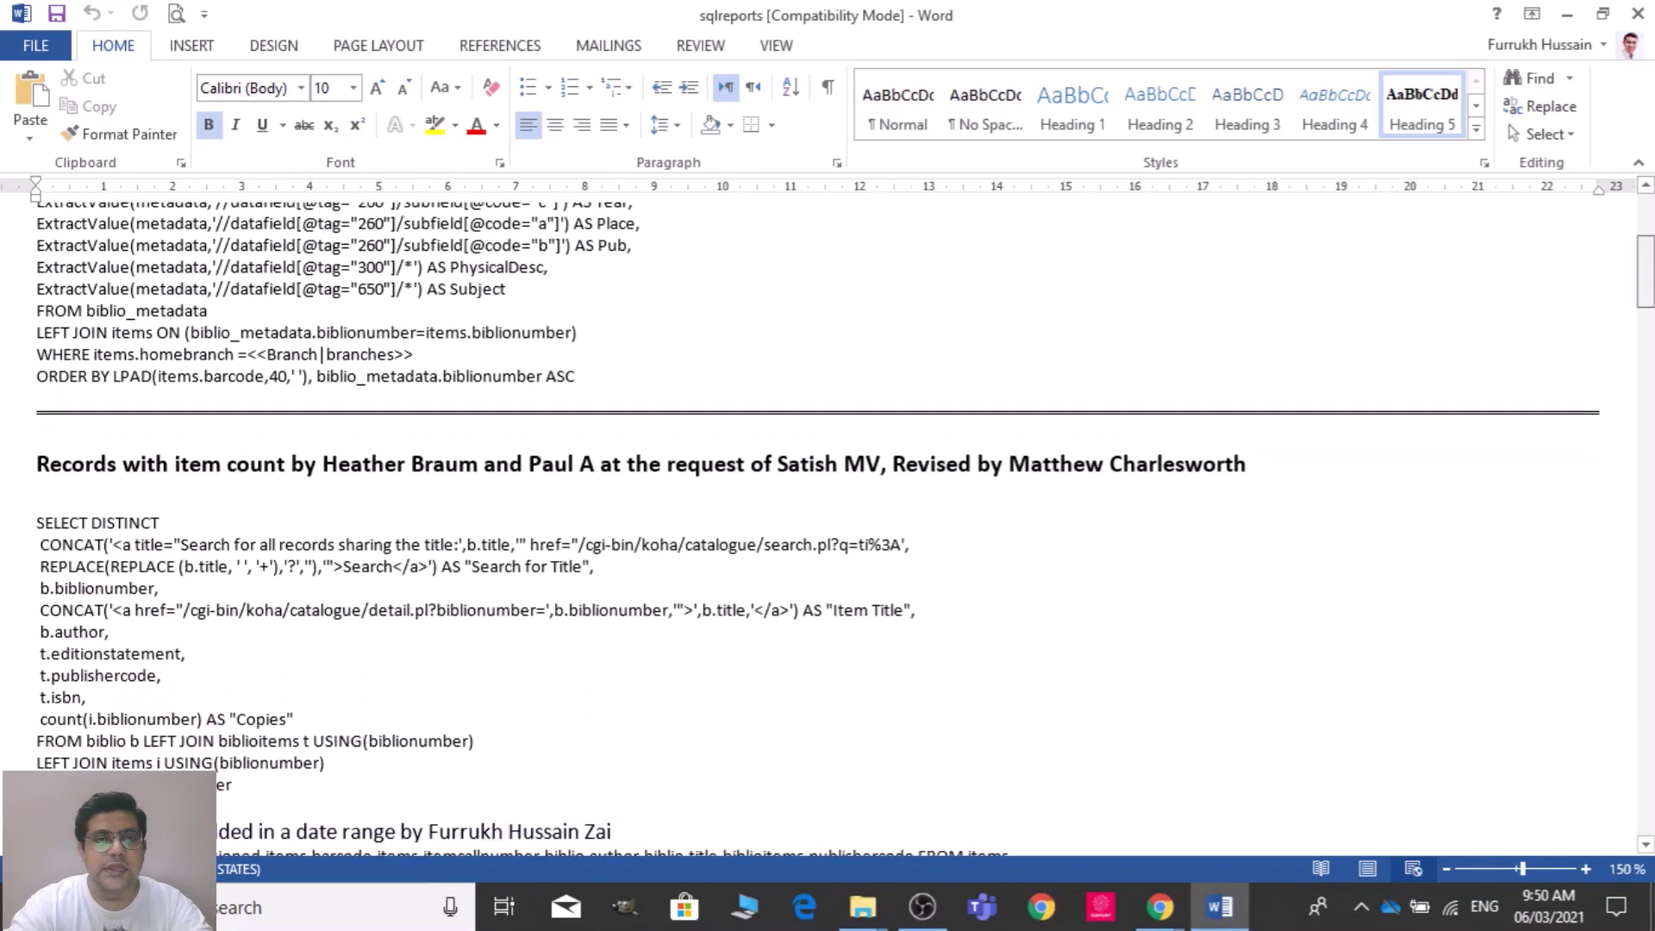
scroll(819, 518, "down", 2)
scroll(1156, 304, "down", 1)
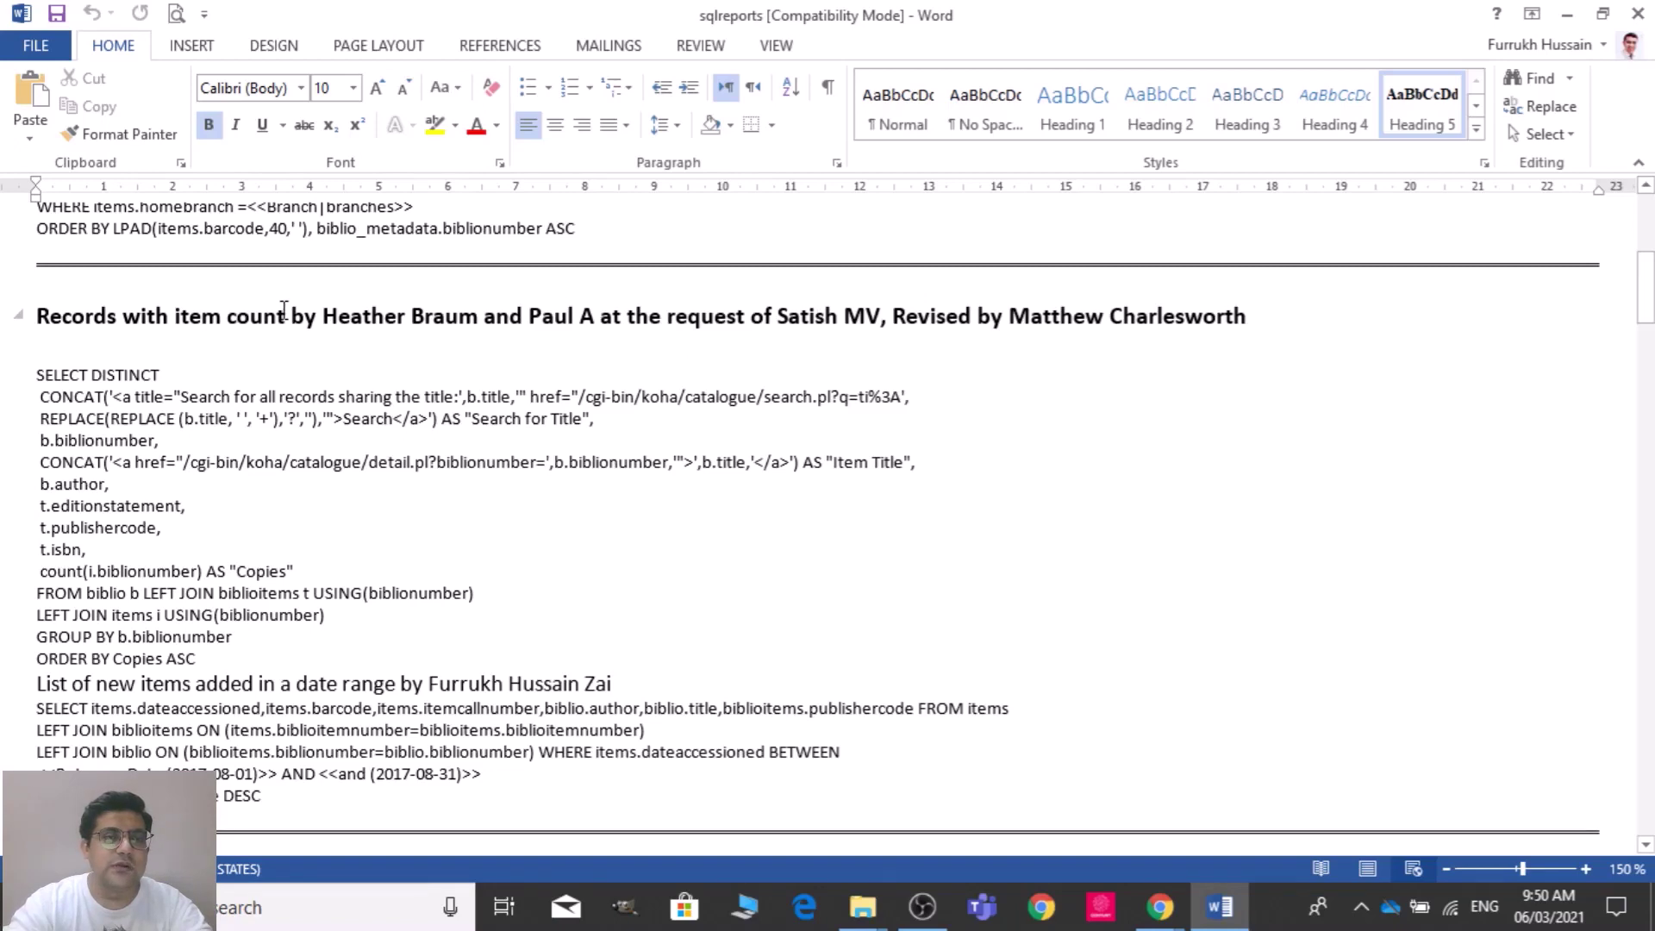
left_click_drag(287, 312, 220, 324)
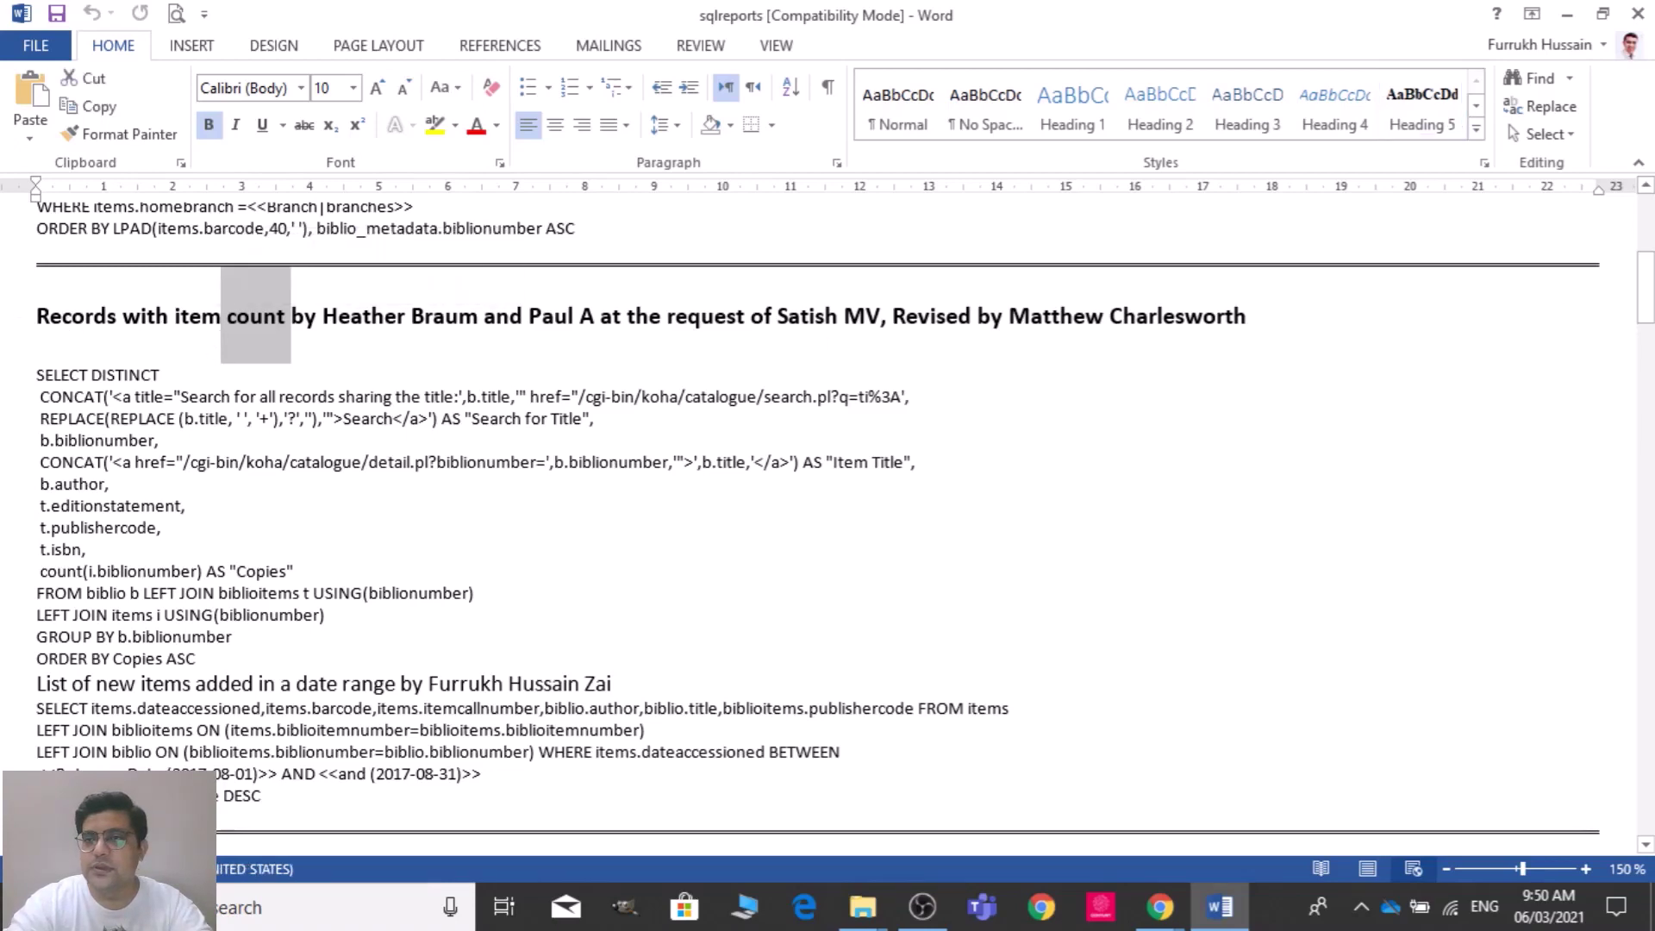
- Apply the Heading 5 style to the title line of the "List of new items added in a date range" query
scroll(828, 517, "down", 4)
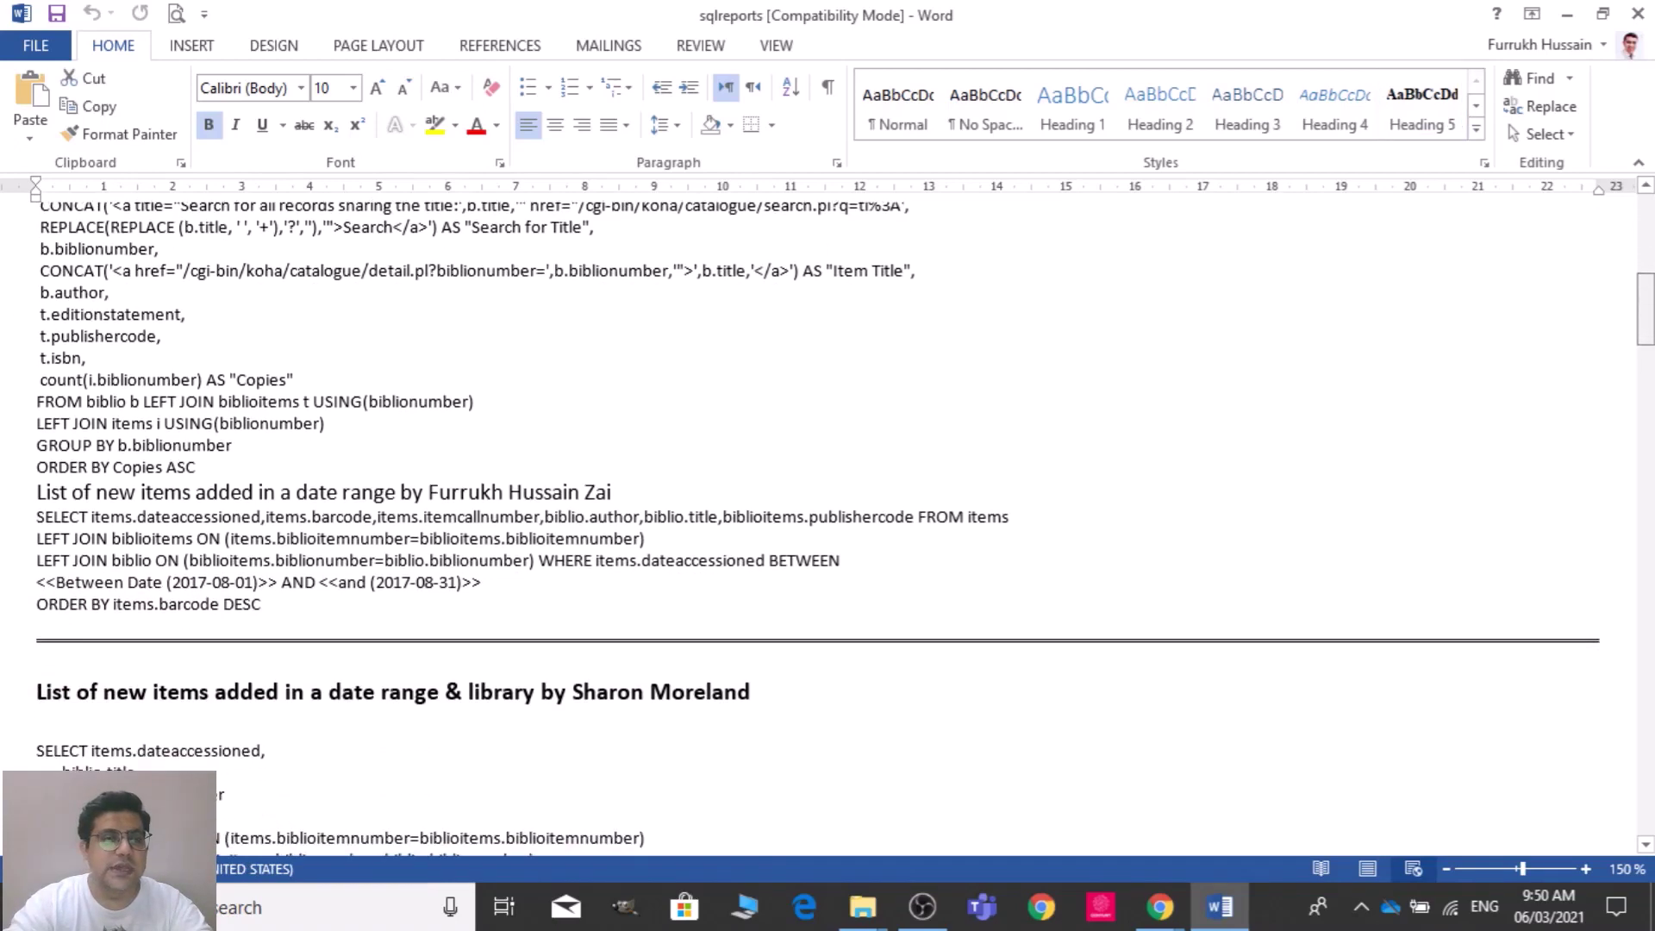
scroll(827, 517, "down", 3)
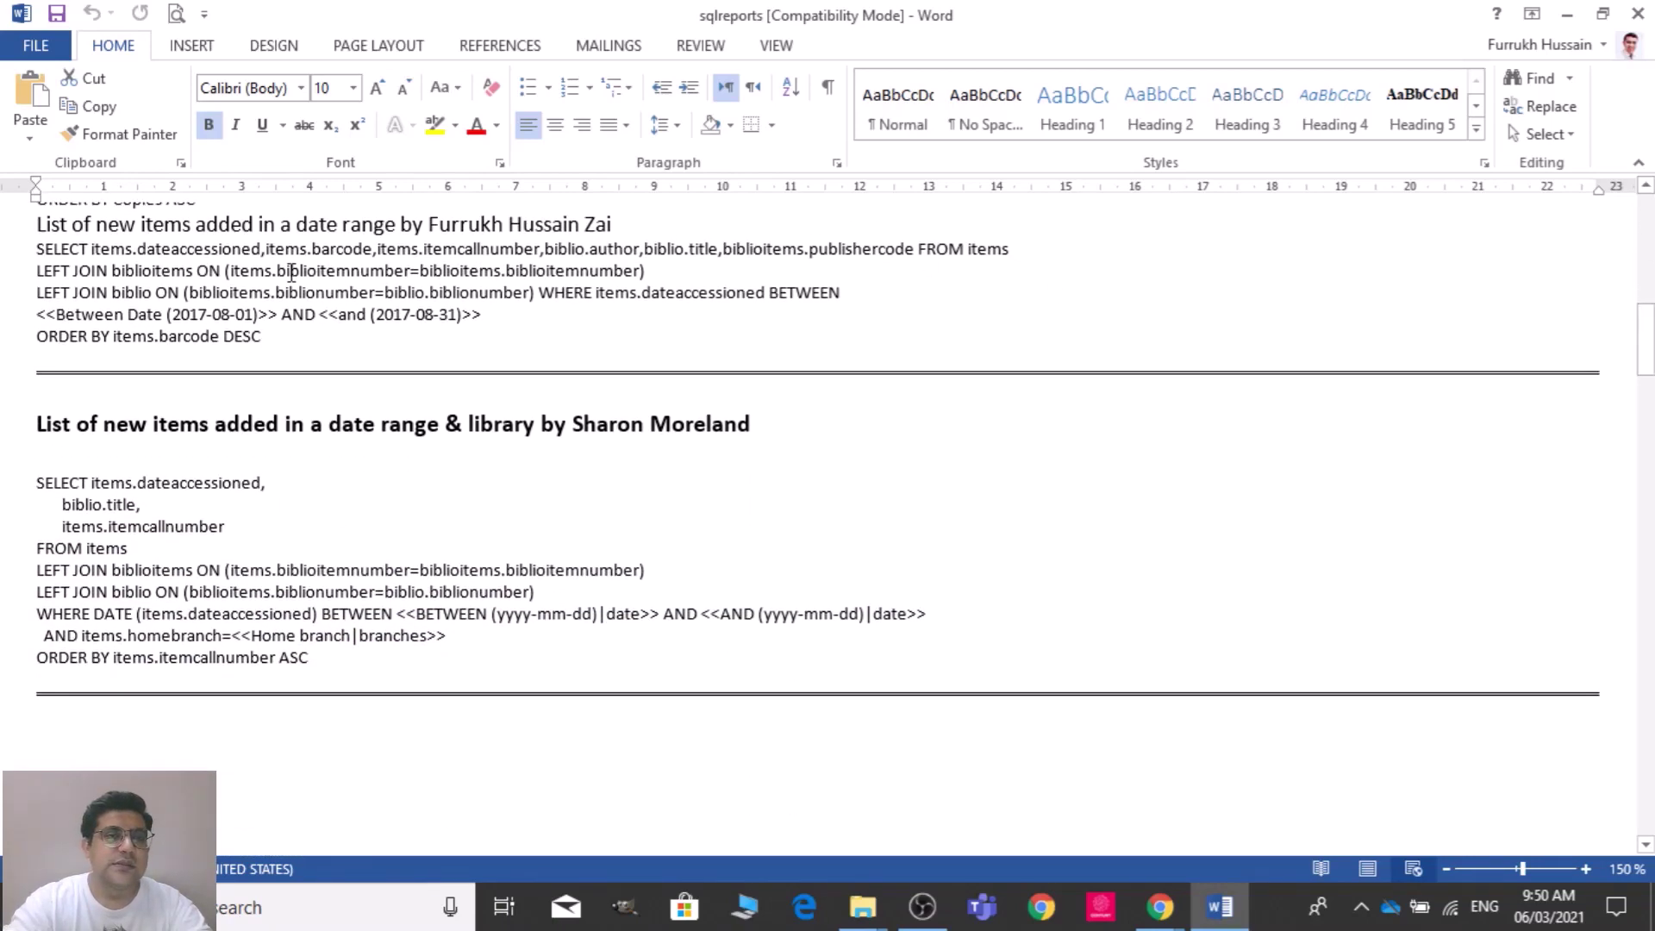
left_click(16, 233)
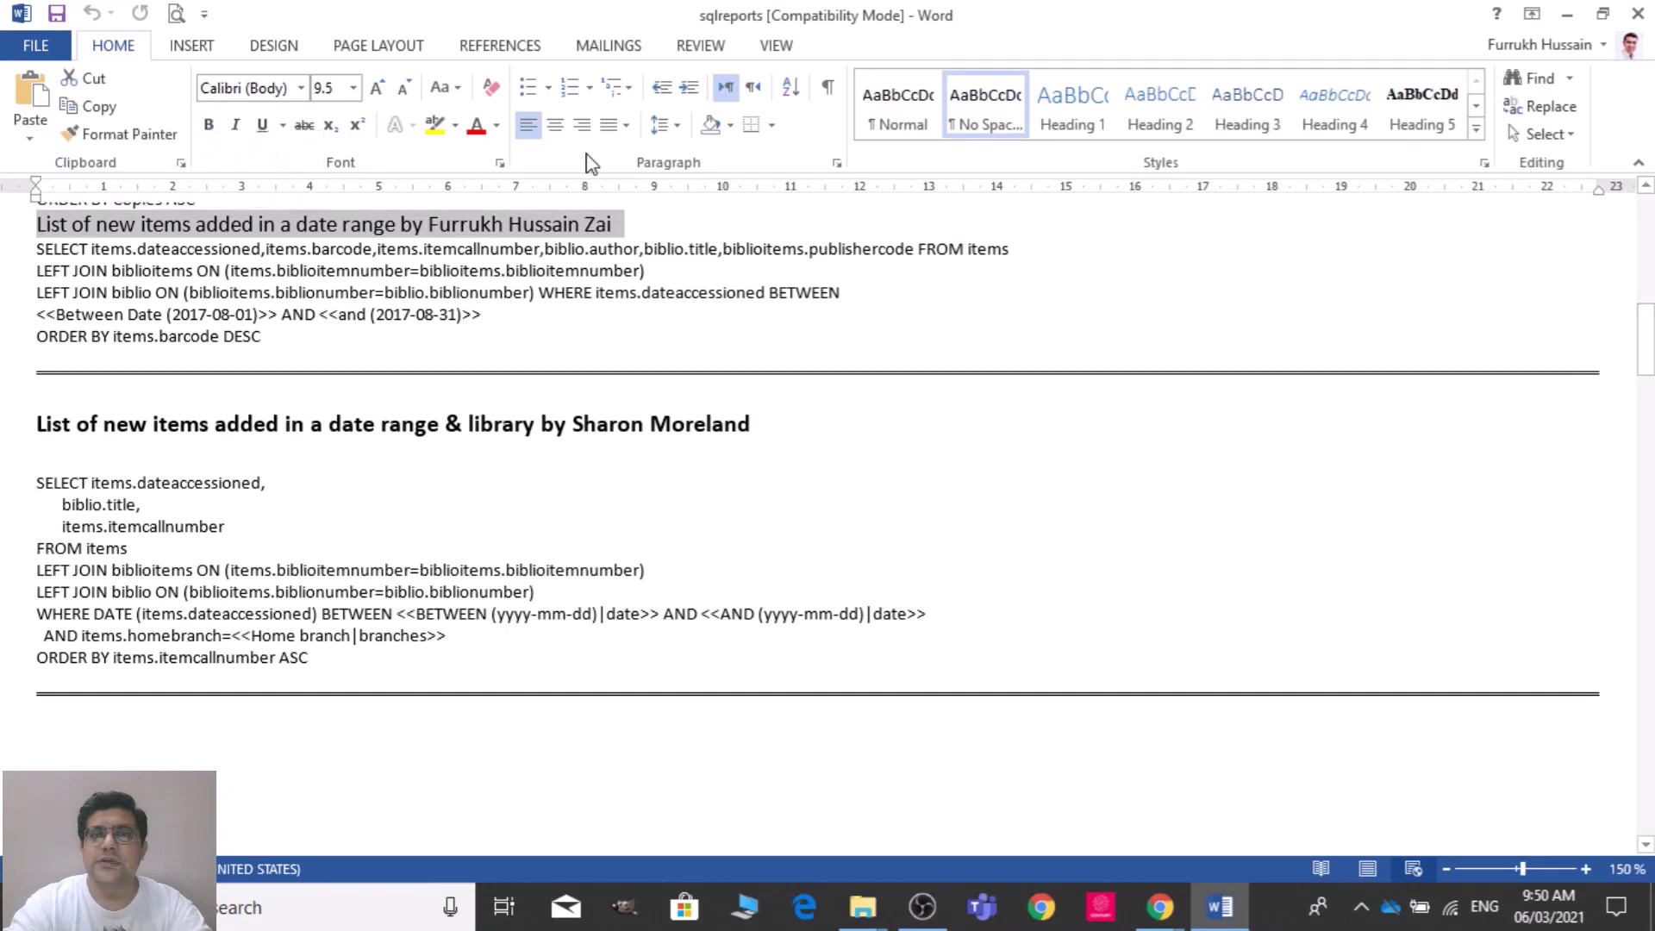
left_click(1444, 102)
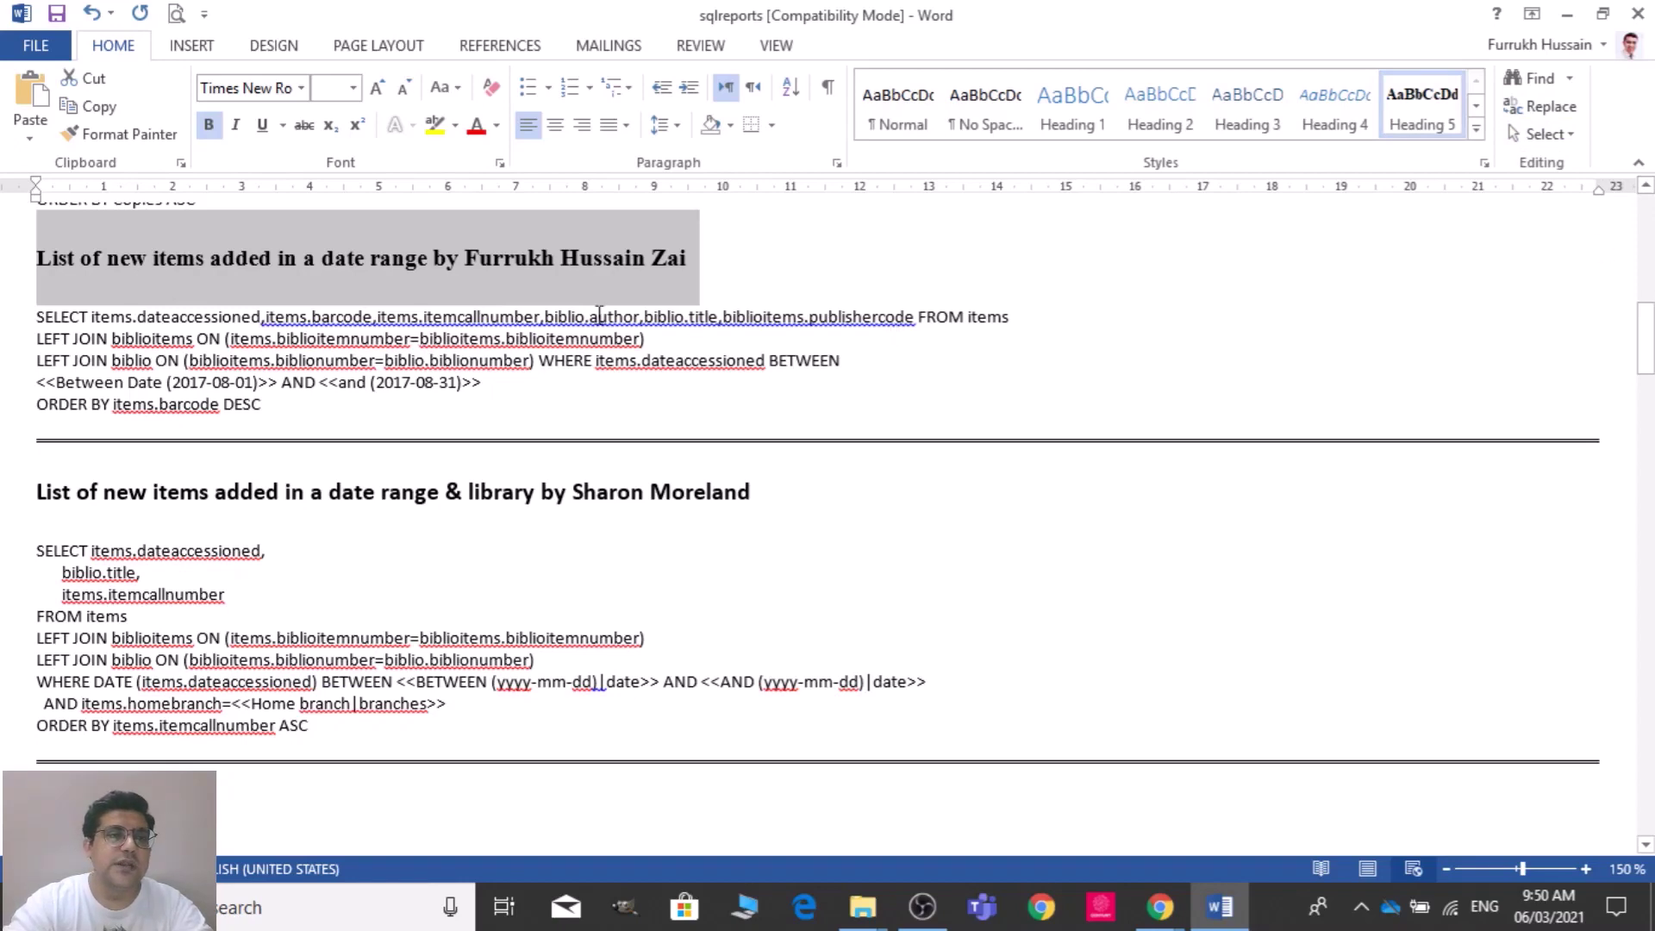
left_click(405, 300)
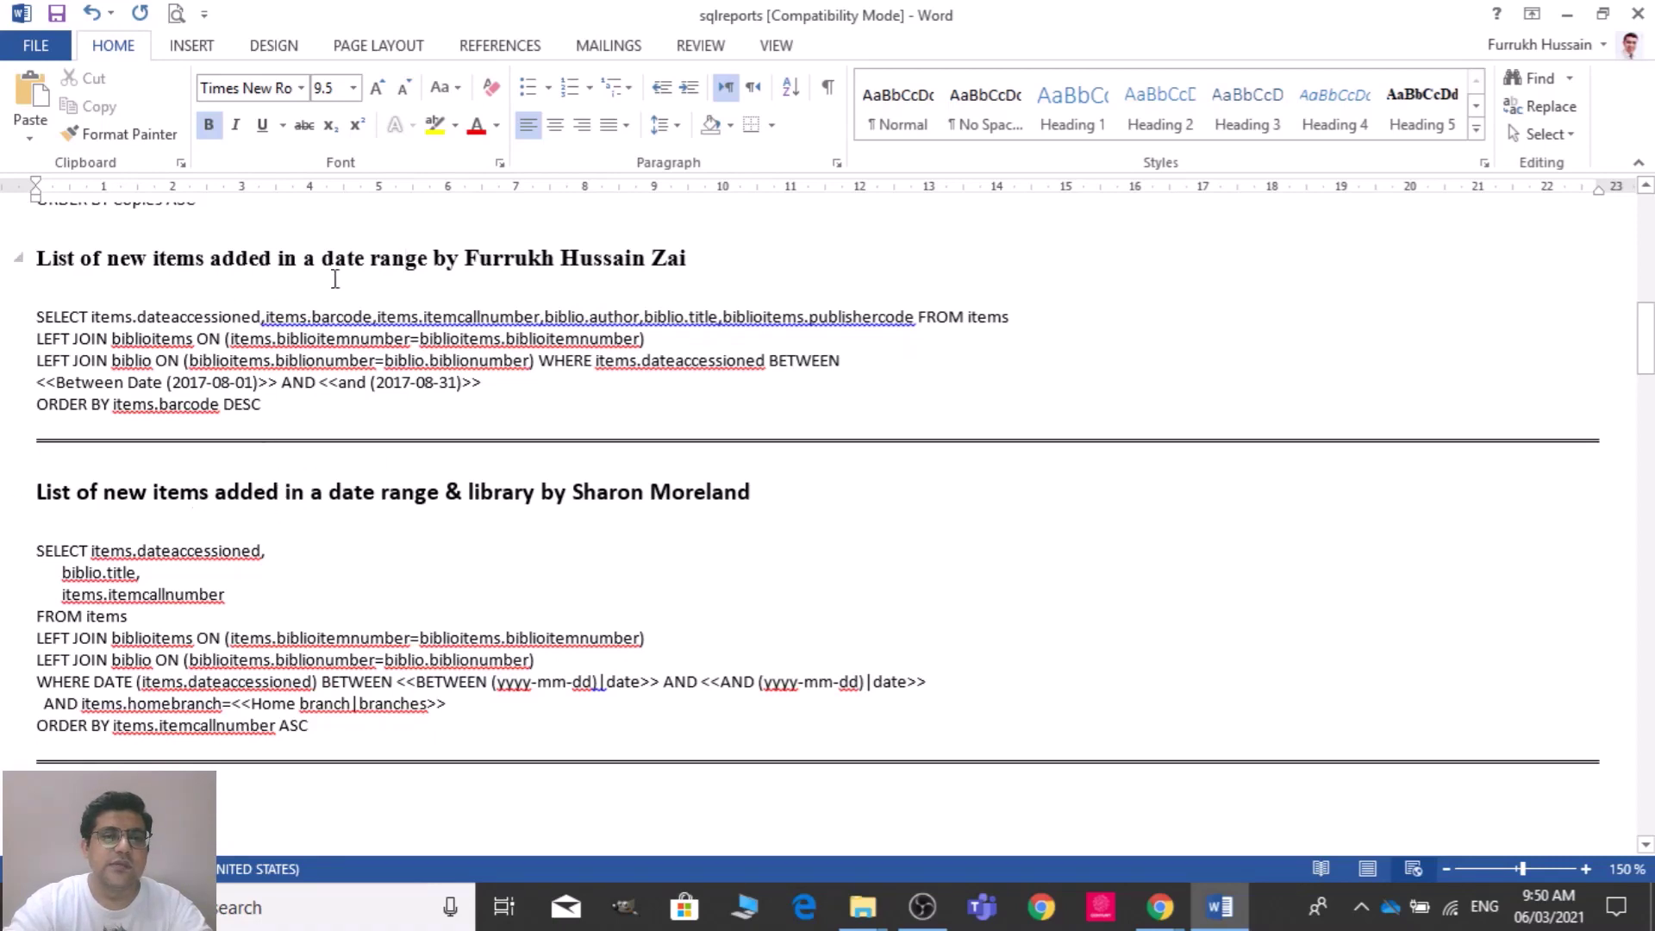
- Review the item queries in the sqlreports document, from new items by date range and library through the list of lost or missing items
left_click(470, 504)
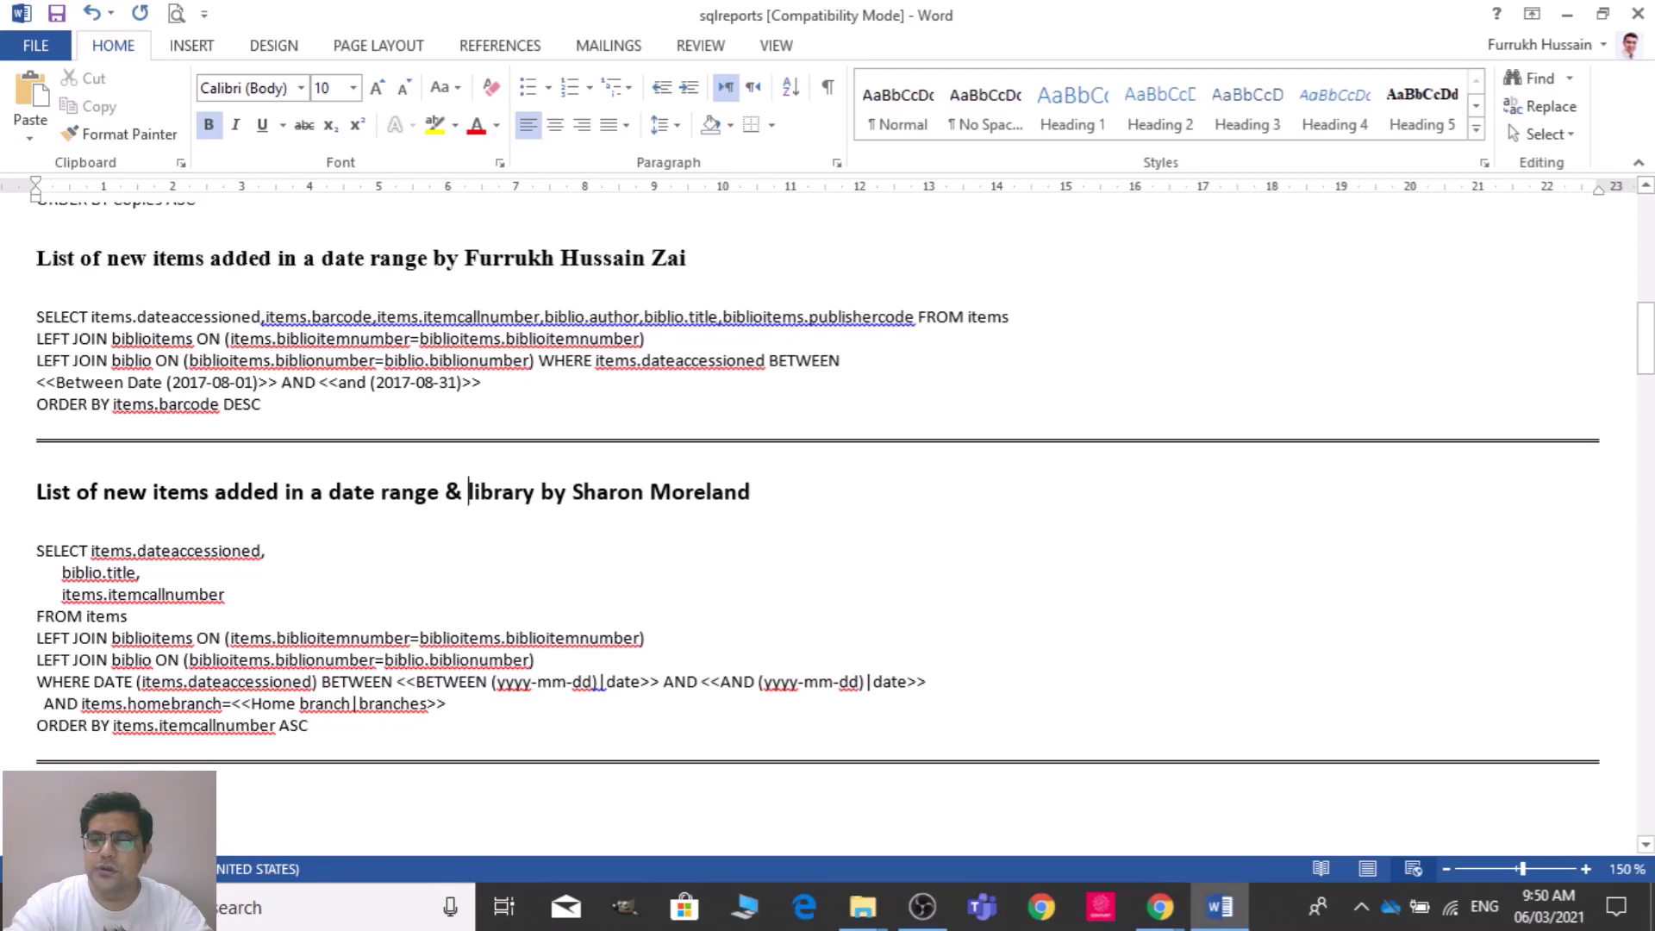
scroll(1647, 843, "down", 3)
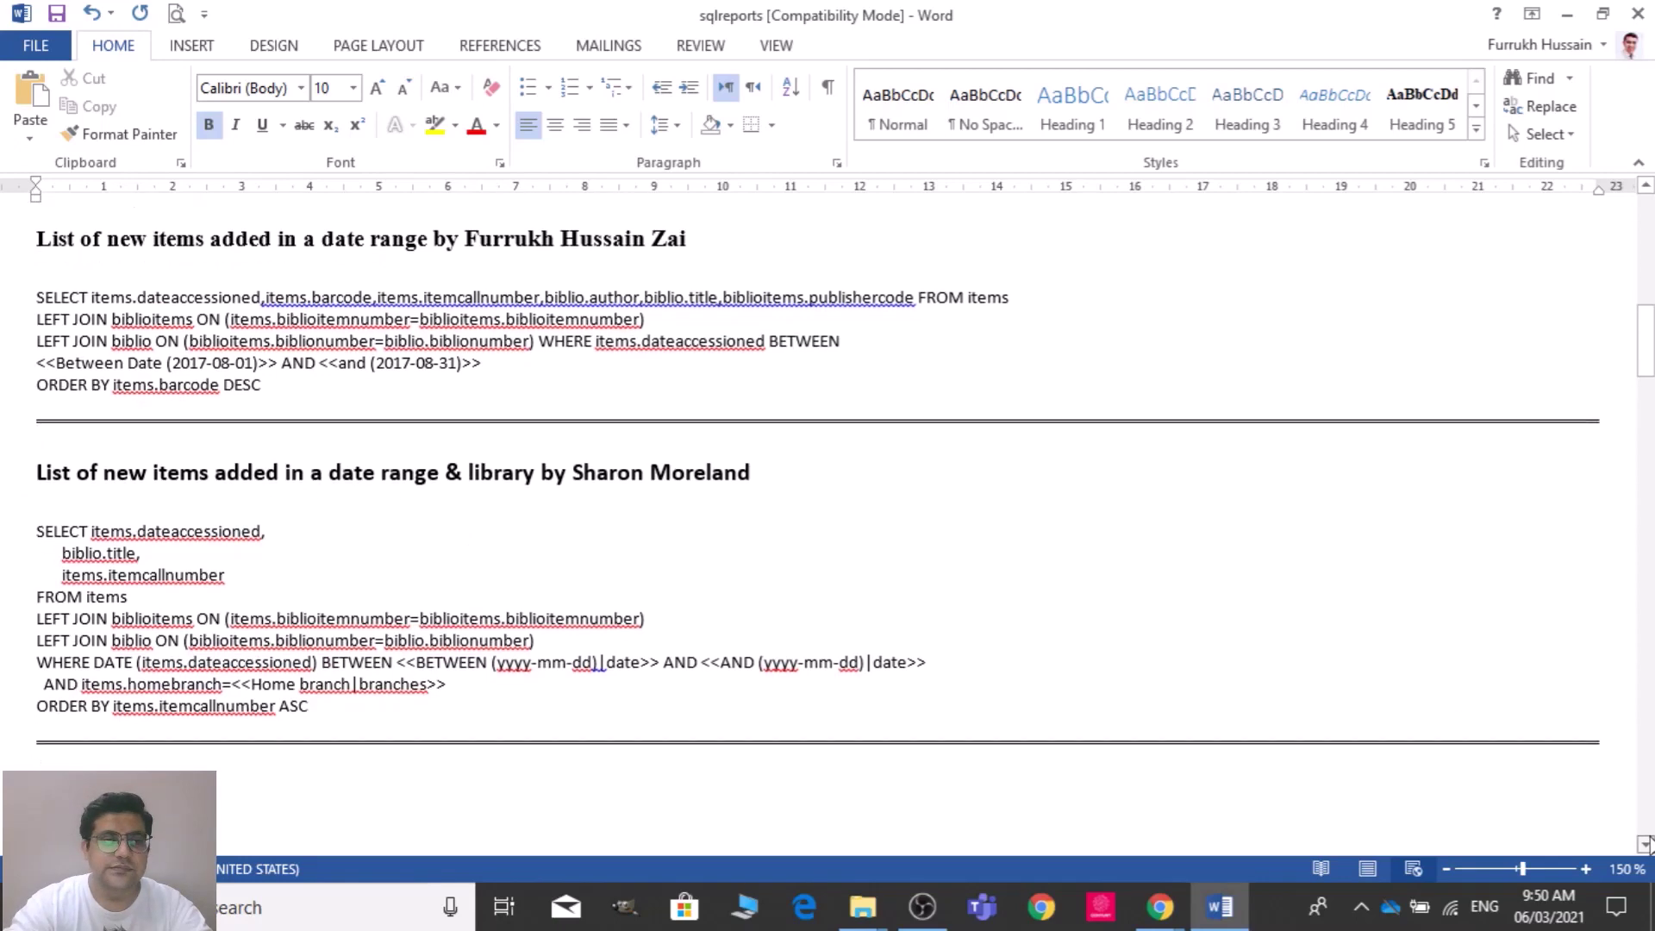
scroll(1646, 843, "down", 9)
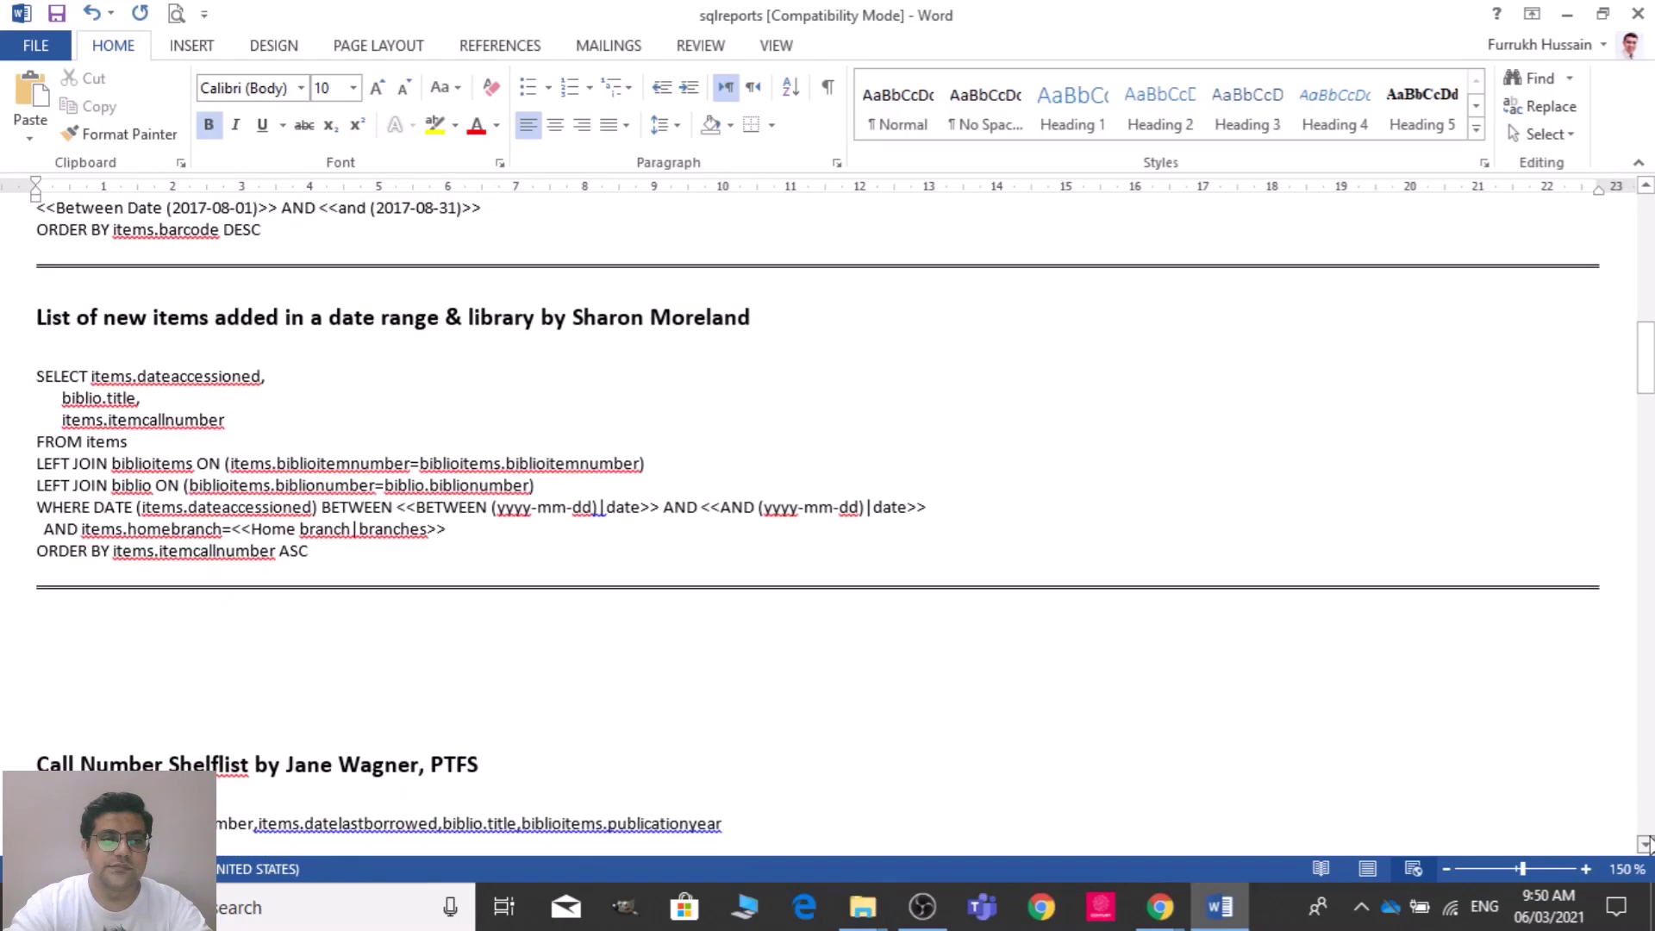
scroll(1646, 844, "down", 3)
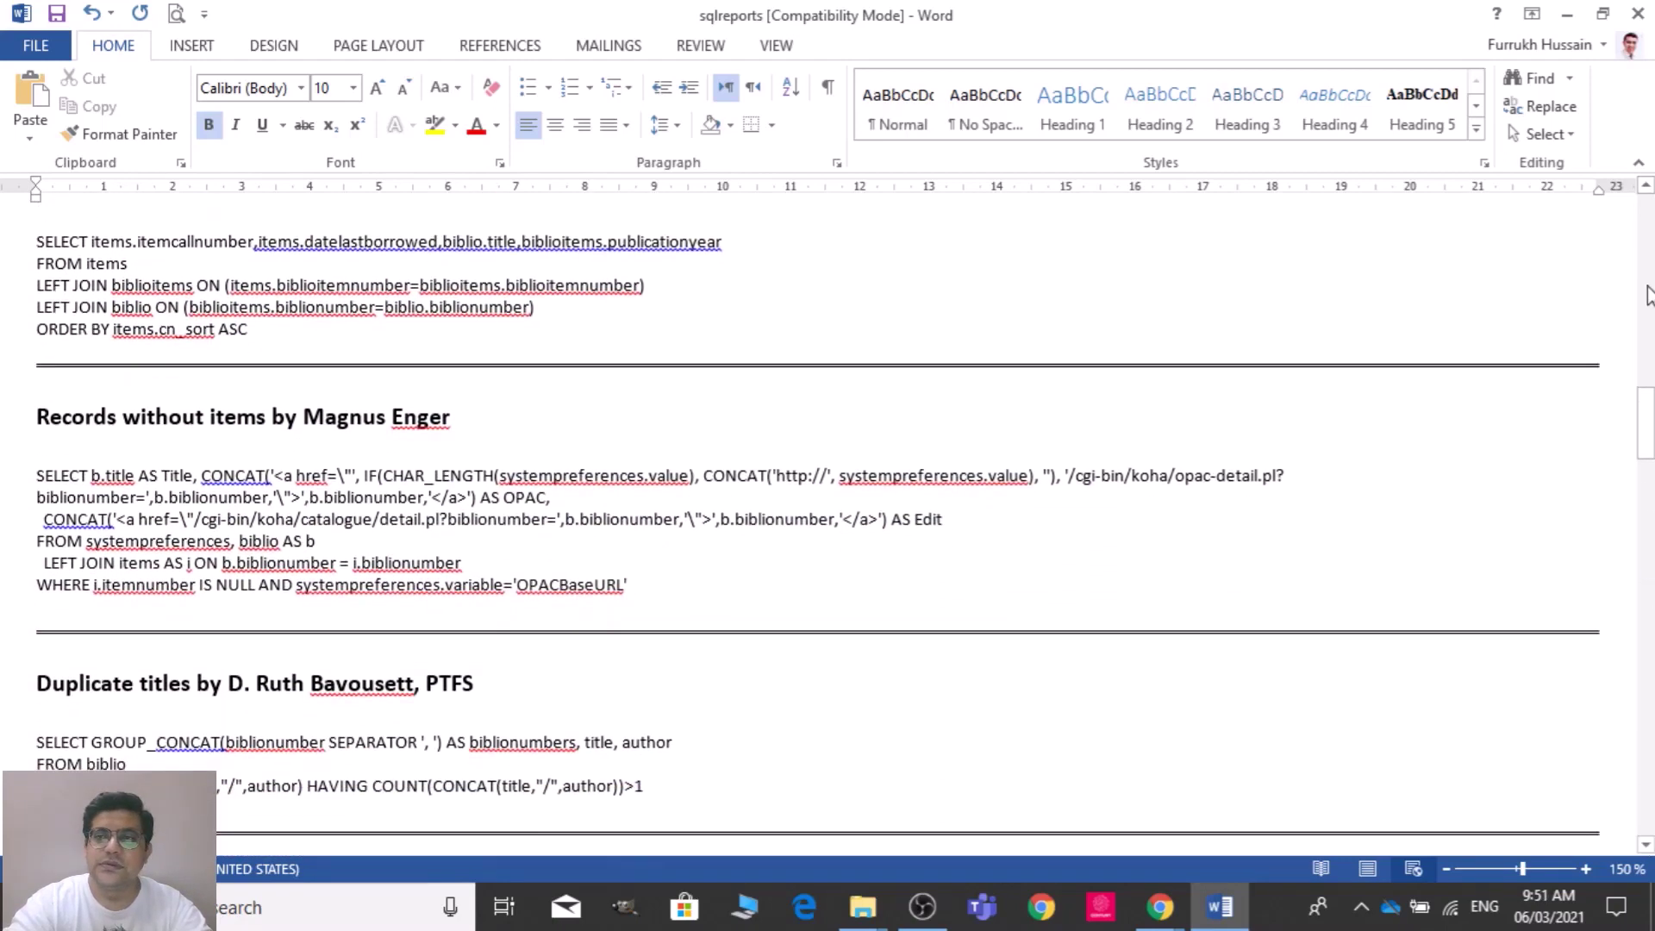
scroll(846, 518, "up", 2)
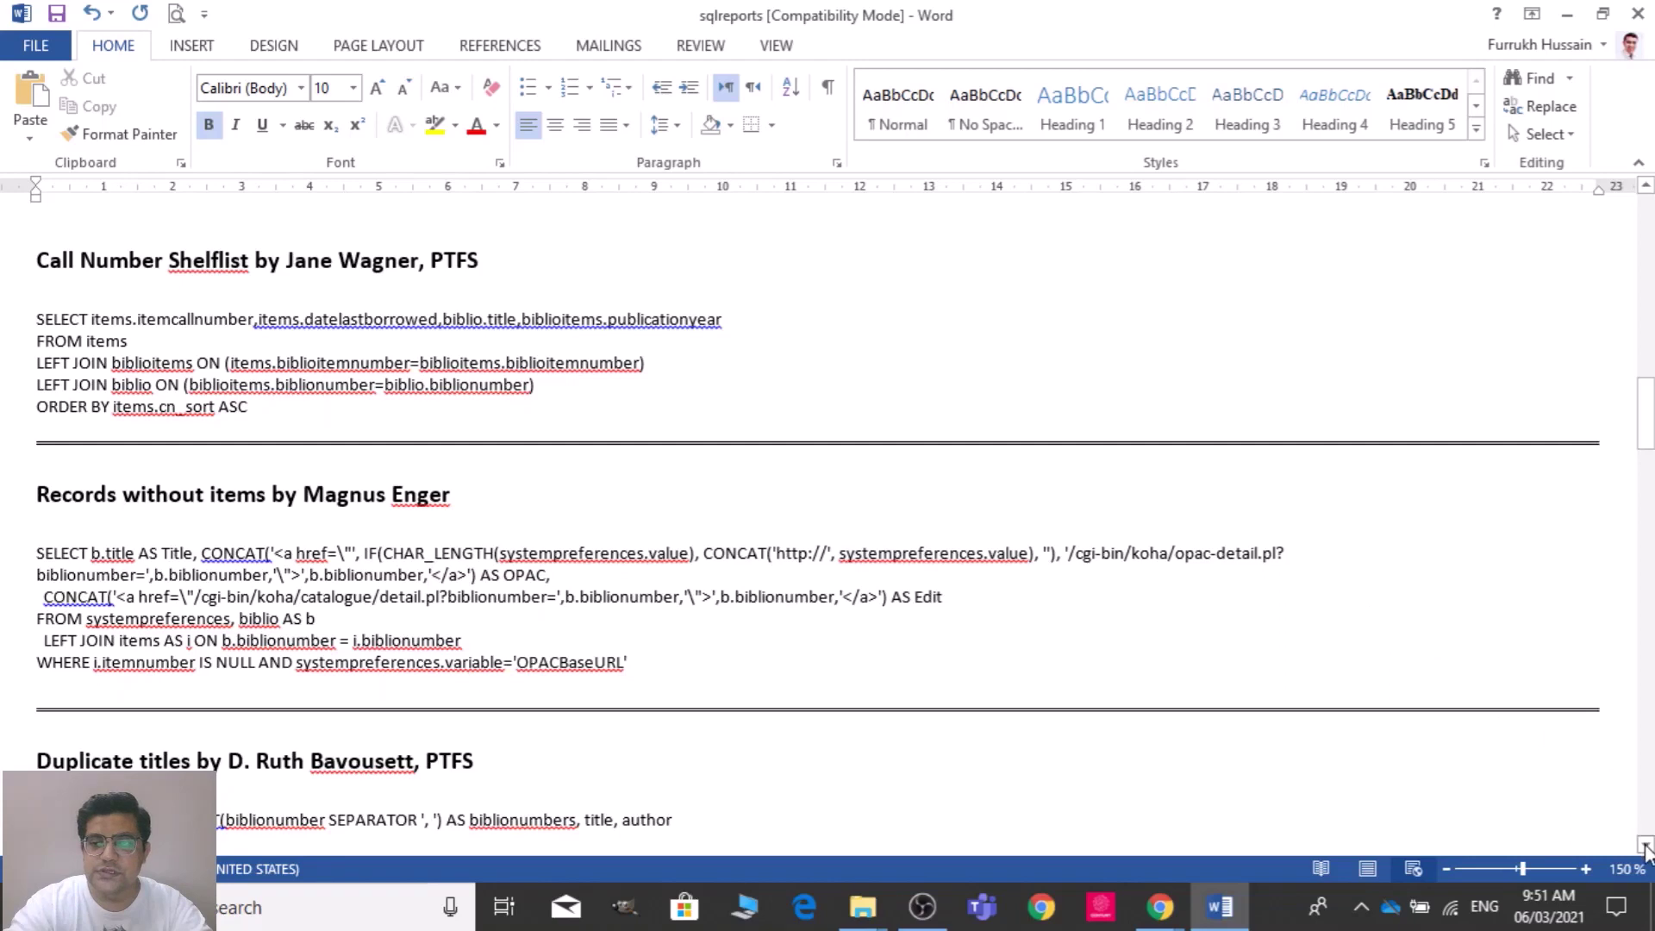
scroll(1647, 849, "down", 3)
scroll(1646, 849, "down", 3)
scroll(1647, 850, "down", 3)
scroll(1647, 849, "down", 1)
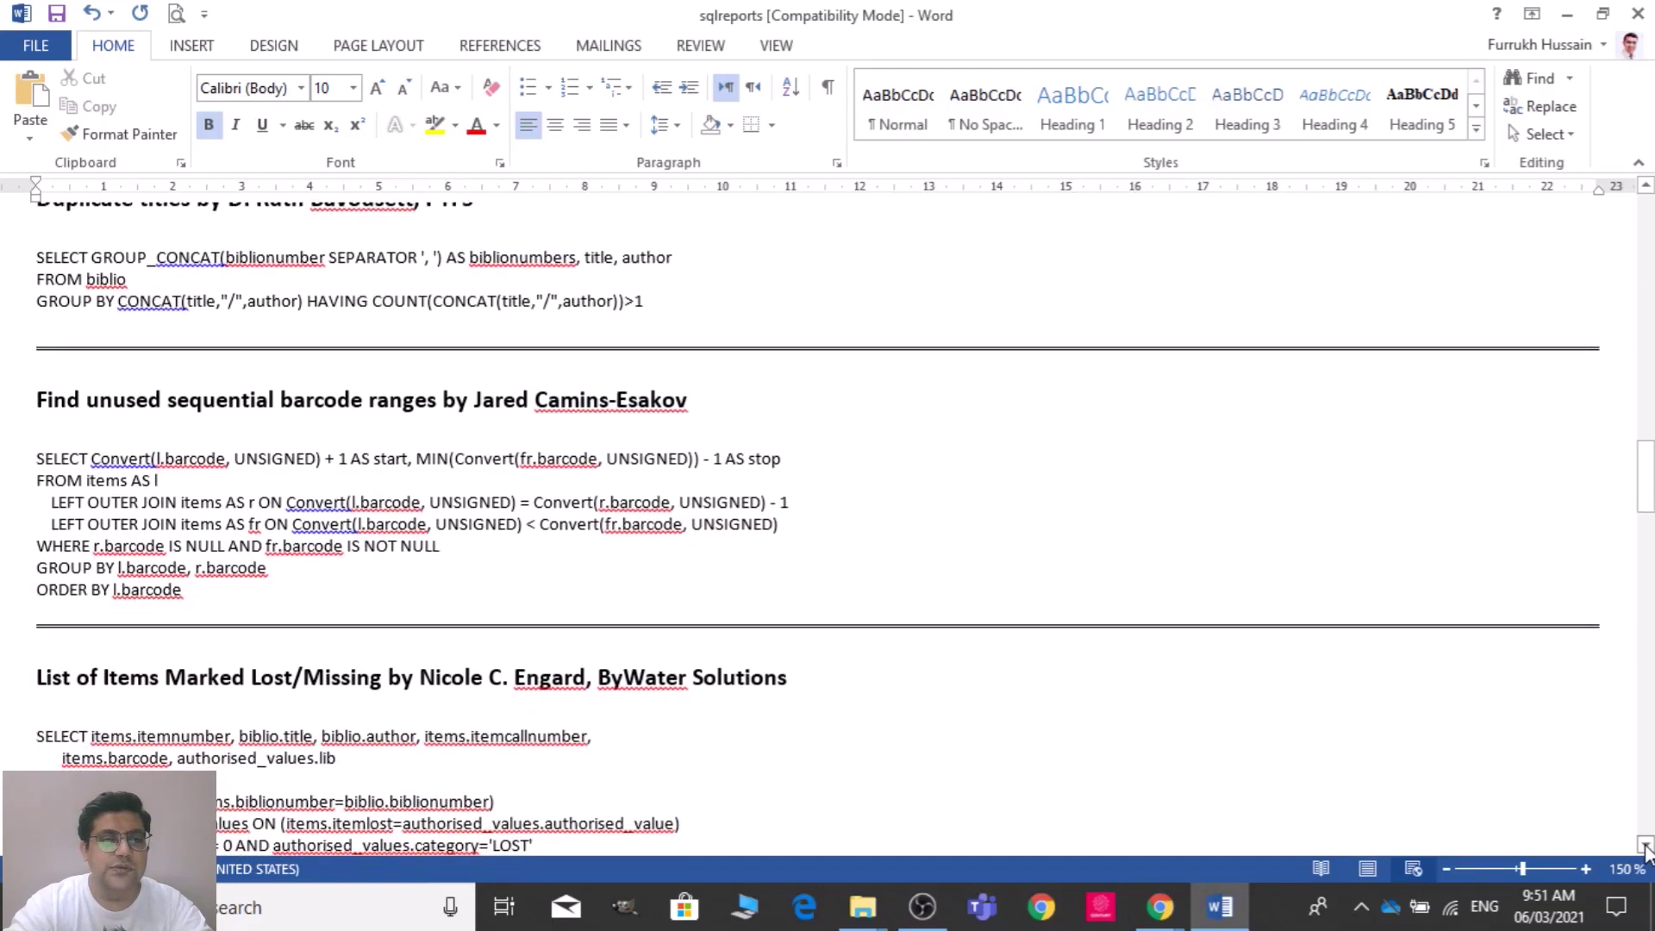
scroll(1647, 849, "down", 2)
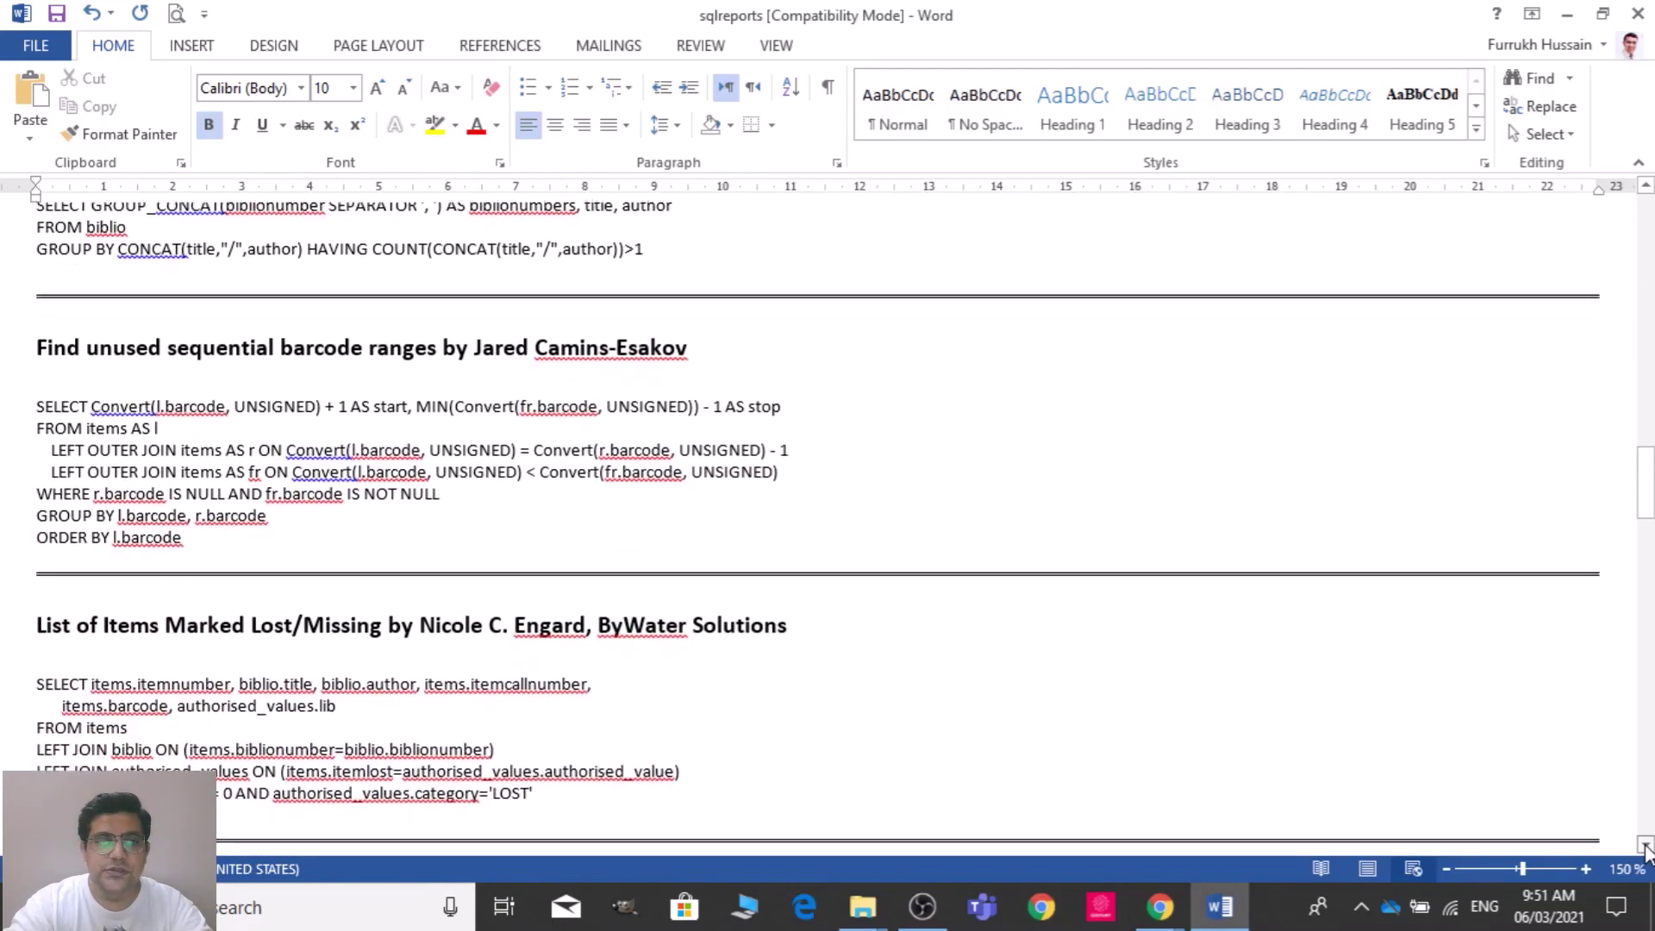
scroll(1647, 849, "down", 2)
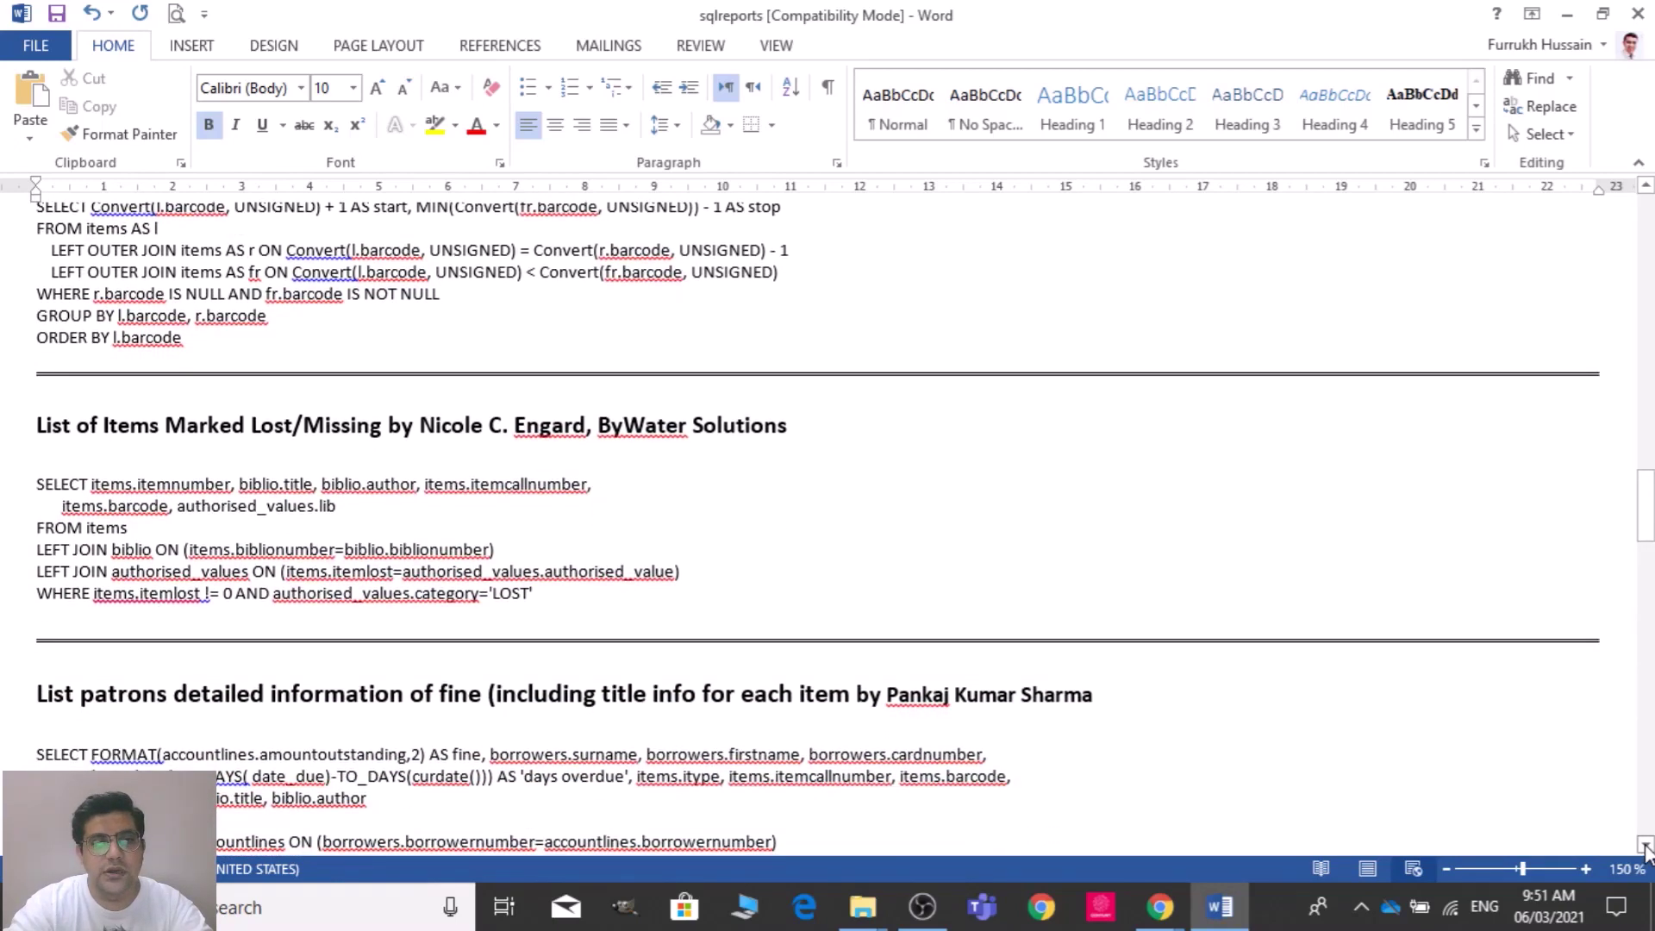
scroll(1647, 849, "down", 2)
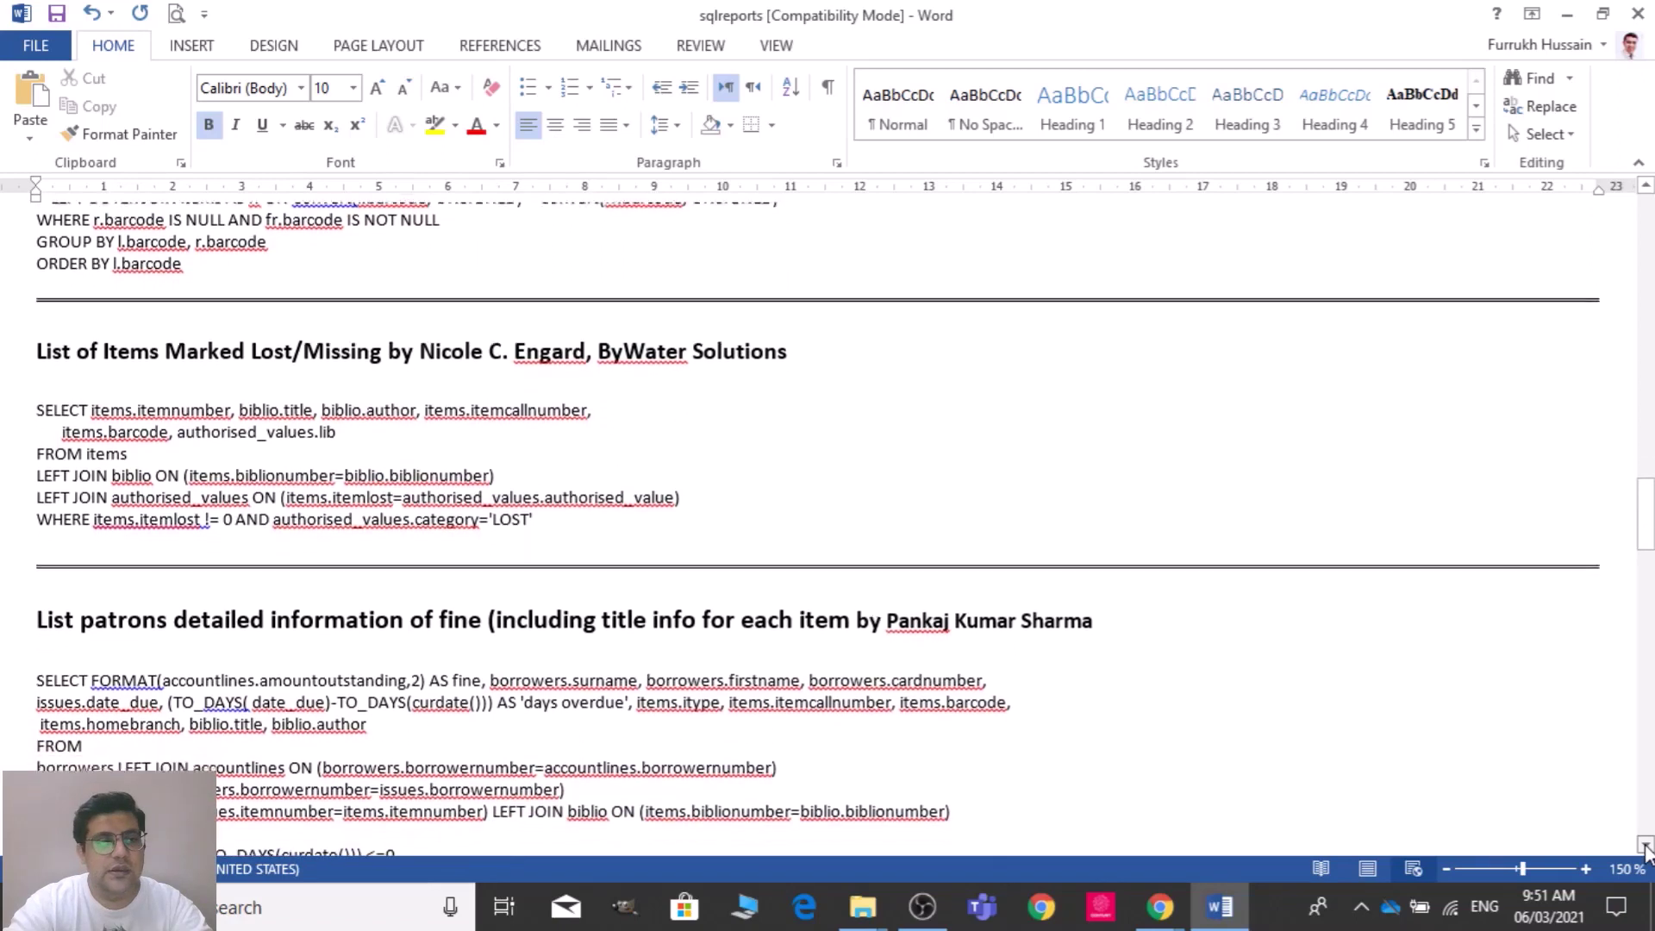
- Review the patron queries on fine details, total fines paid, most checkouts in a date range and inactive borrowers
scroll(1647, 849, "down", 2)
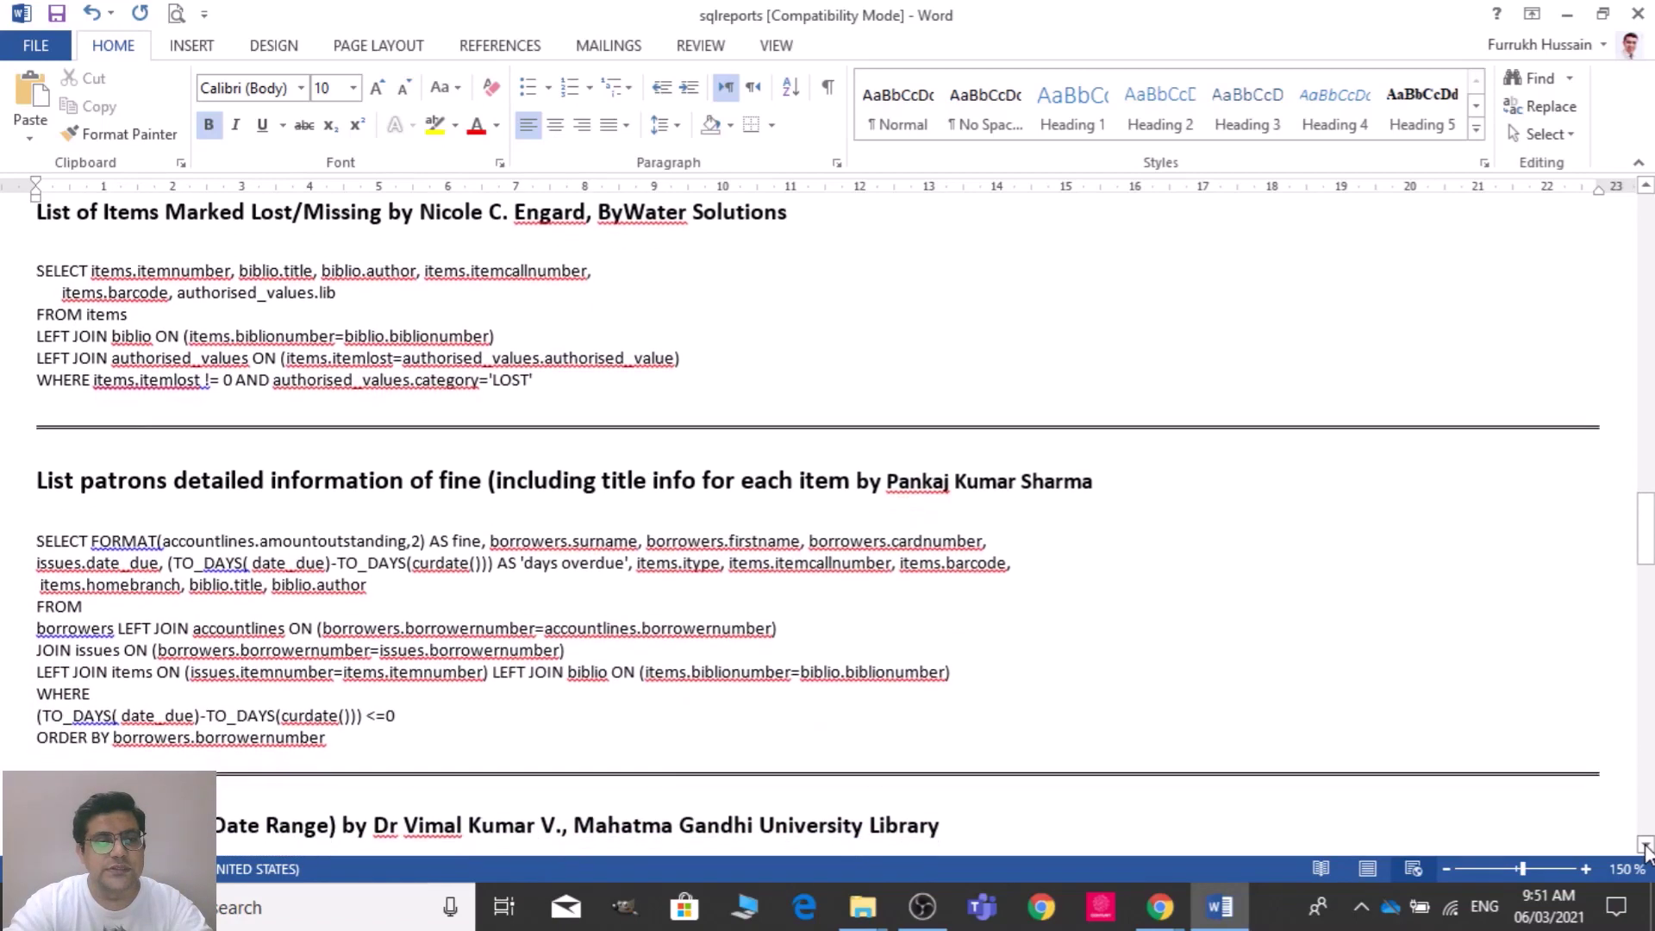
scroll(1646, 850, "down", 2)
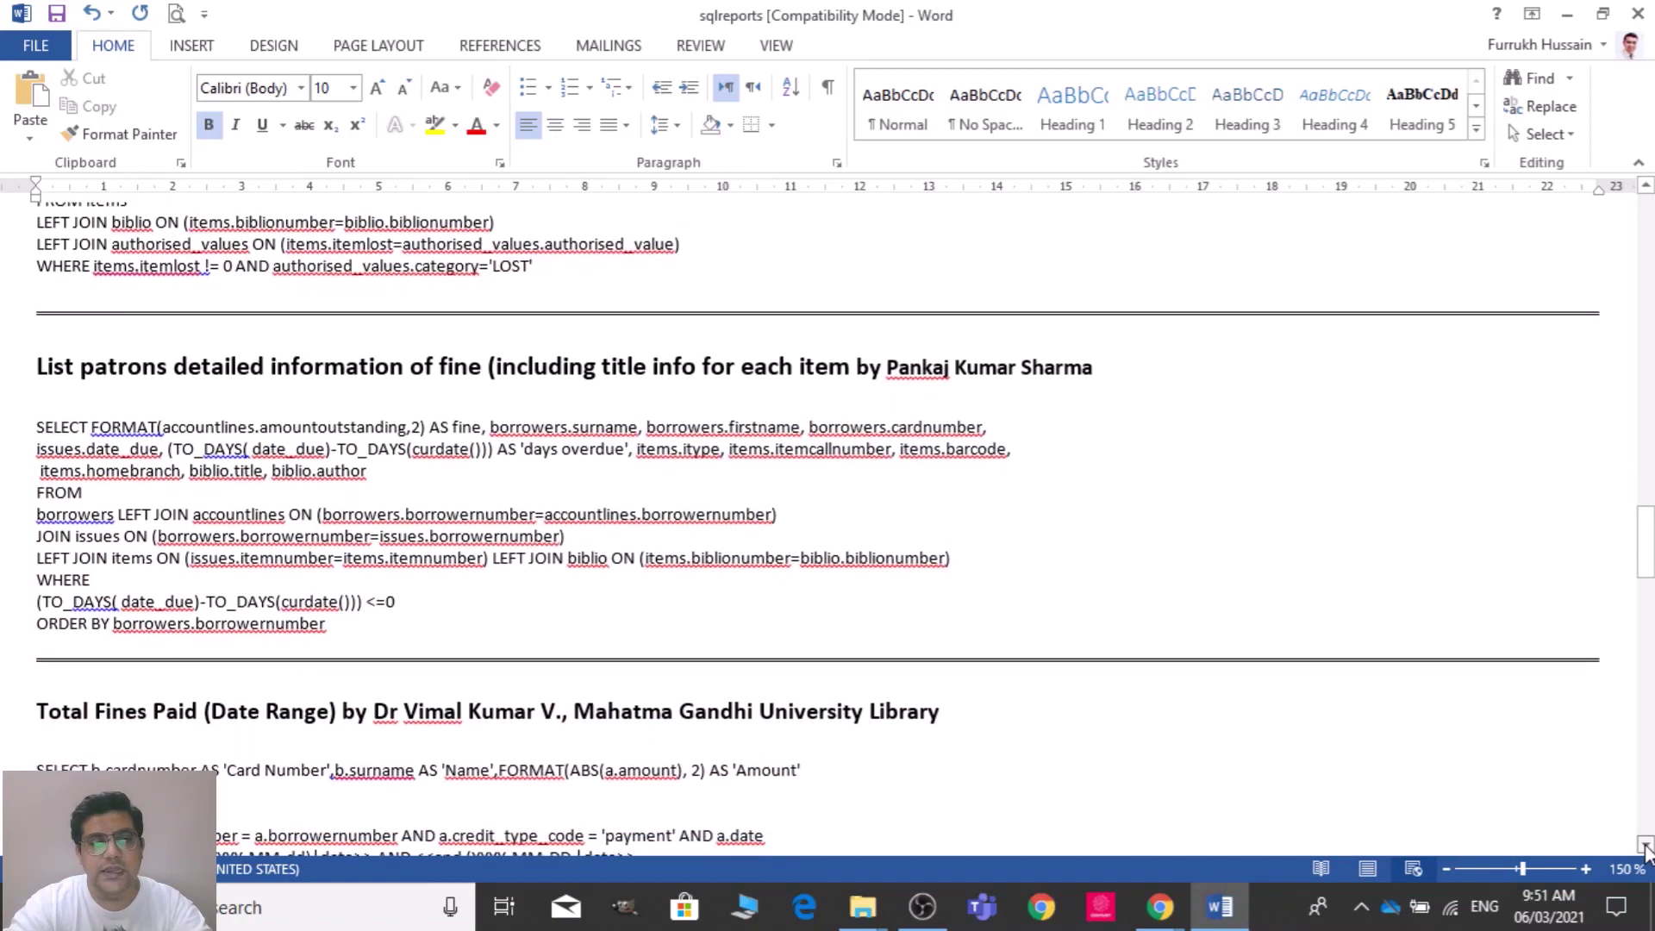
scroll(1647, 849, "down", 2)
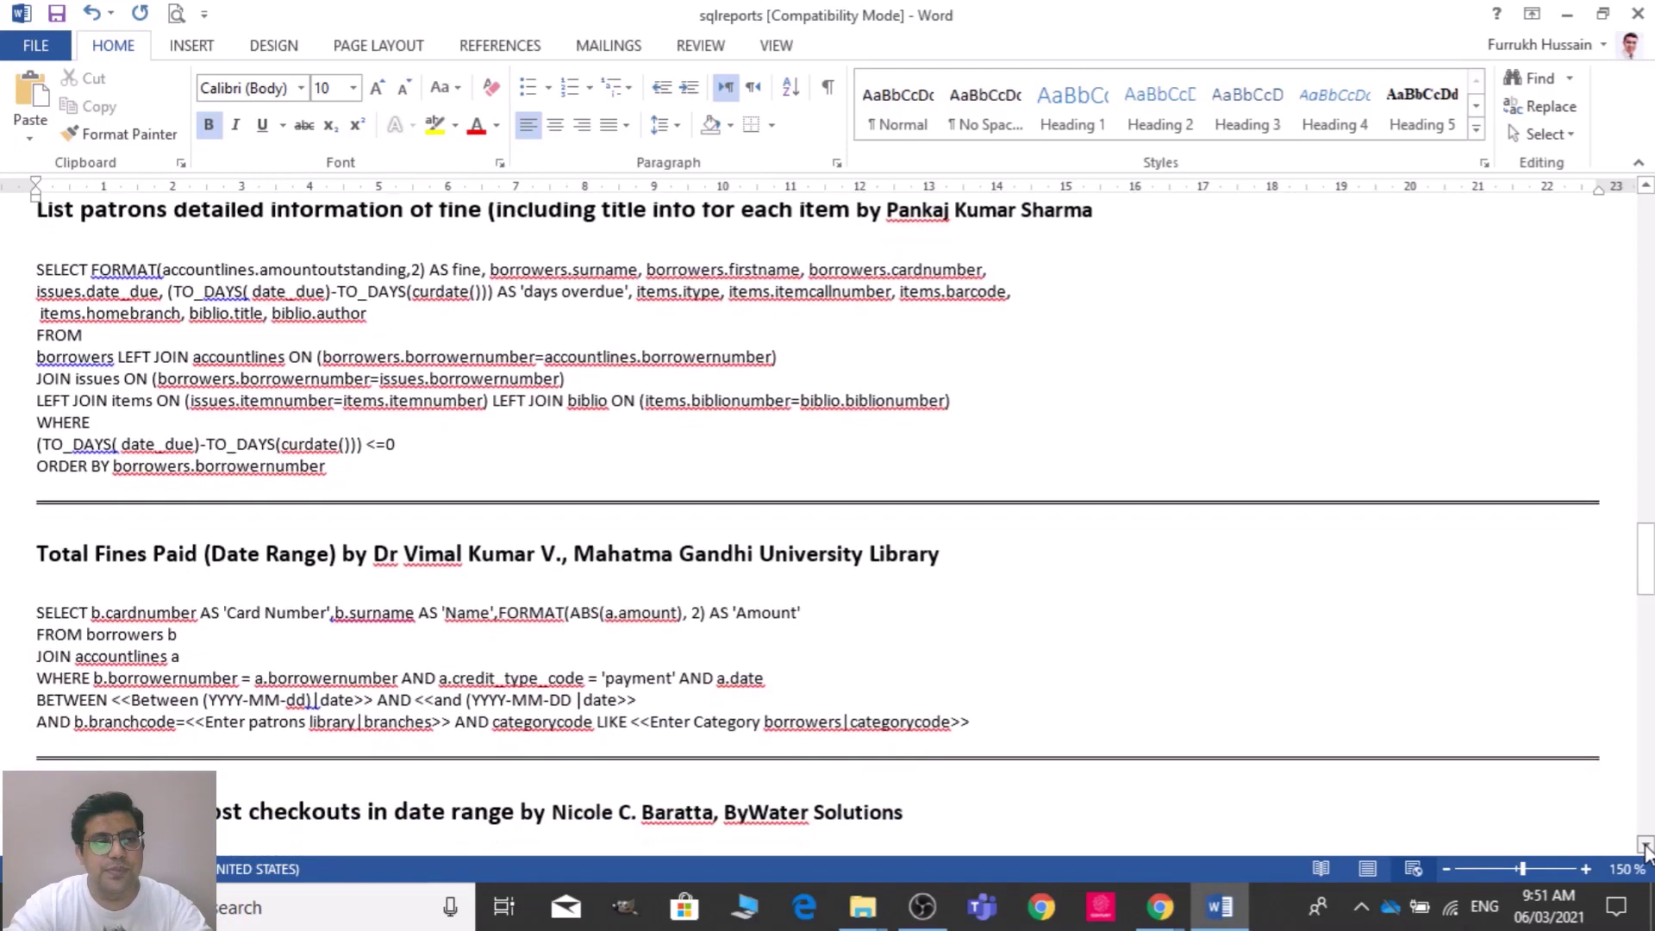
scroll(1647, 849, "down", 2)
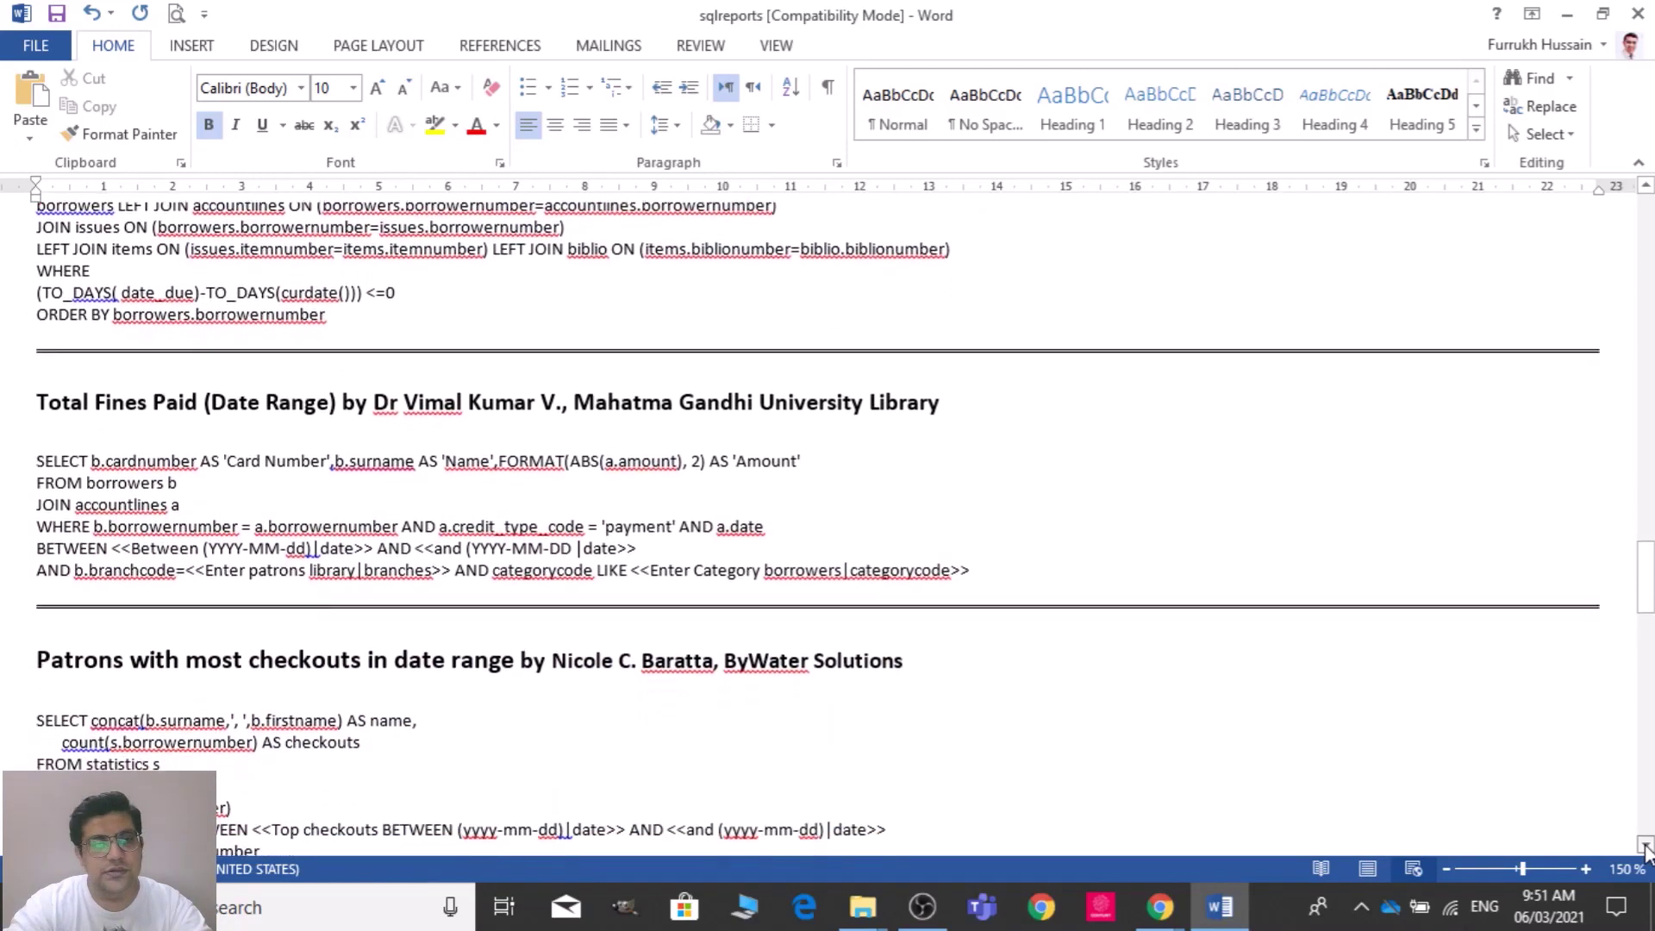
scroll(1647, 849, "down", 2)
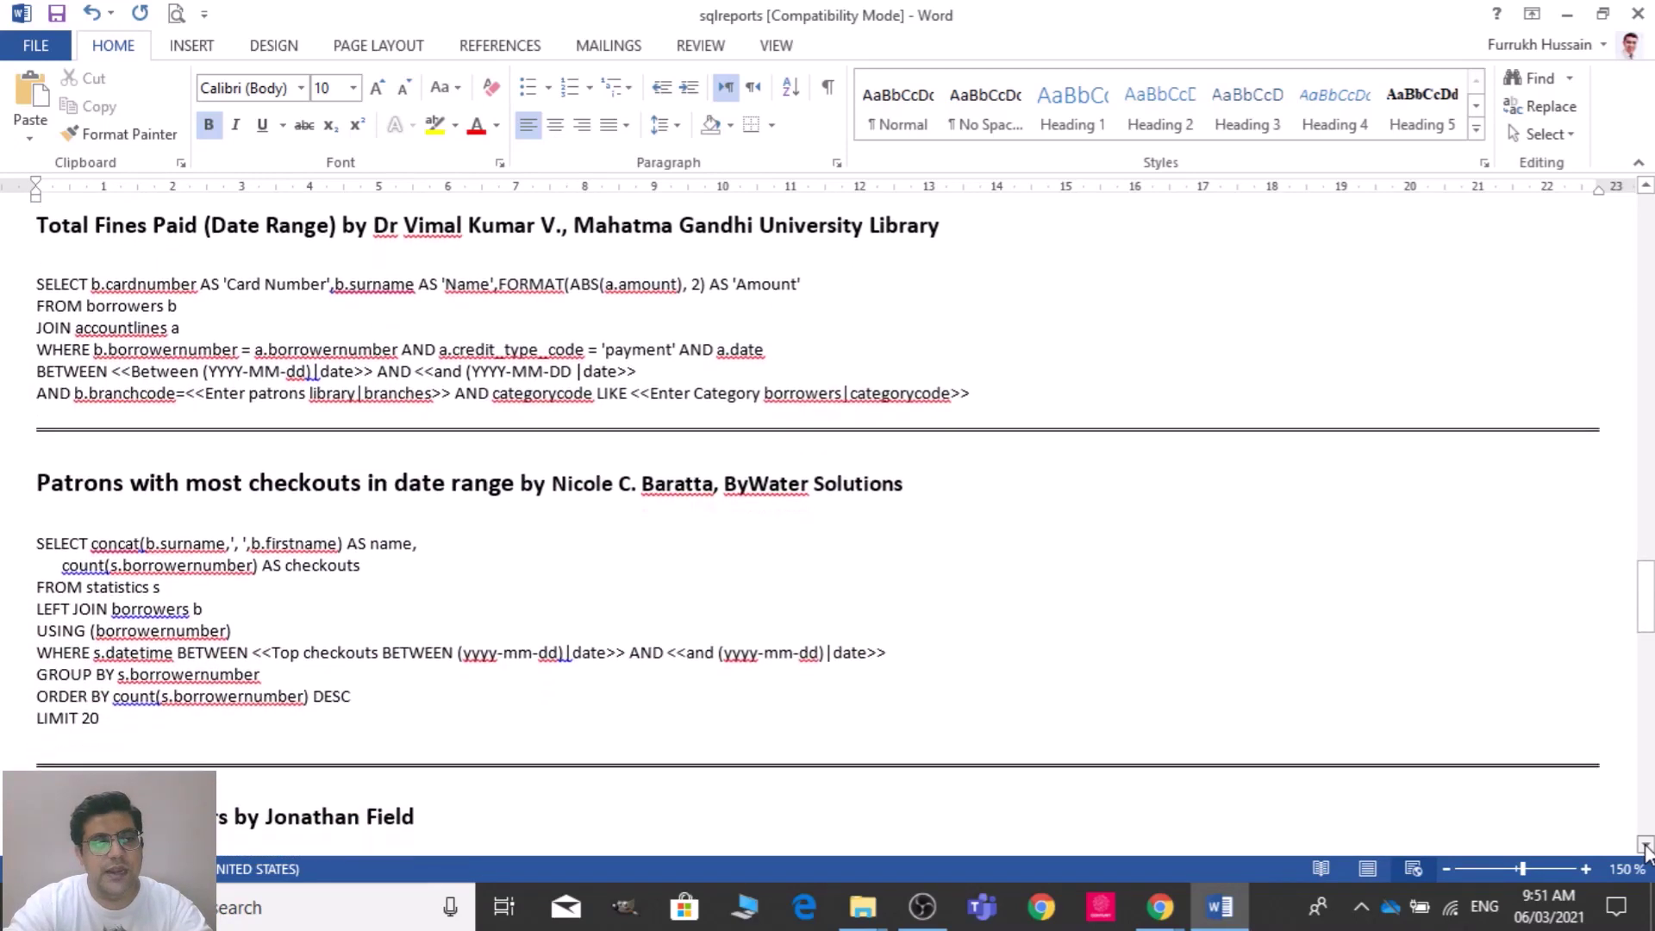
scroll(1646, 849, "down", 2)
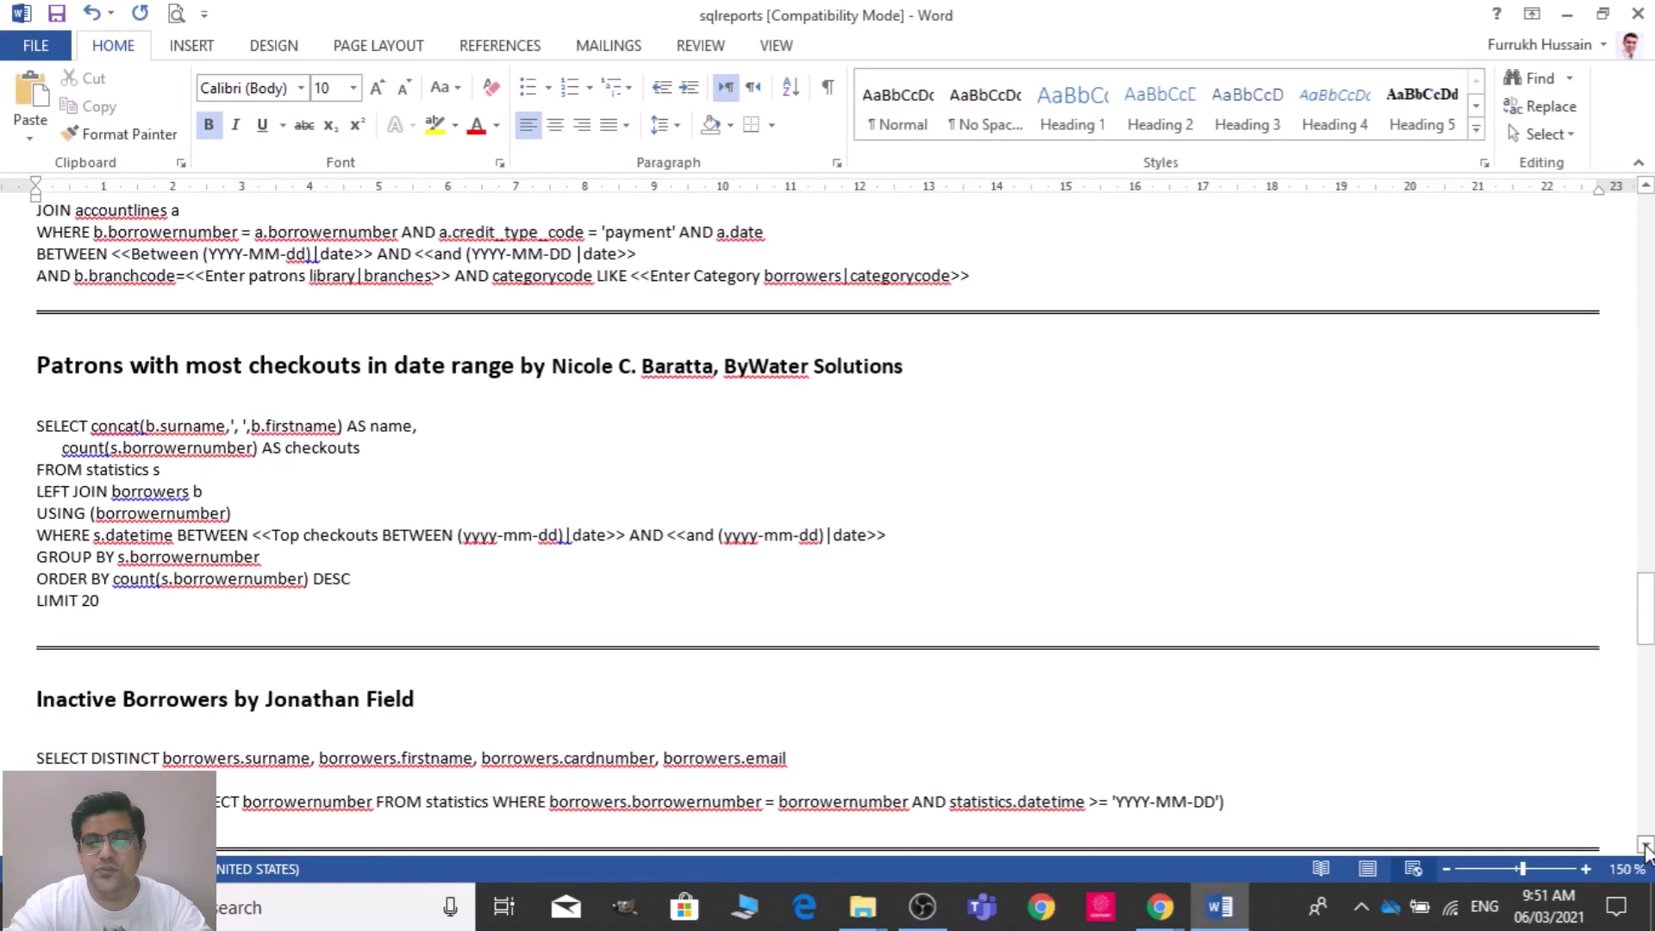
scroll(1647, 849, "down", 2)
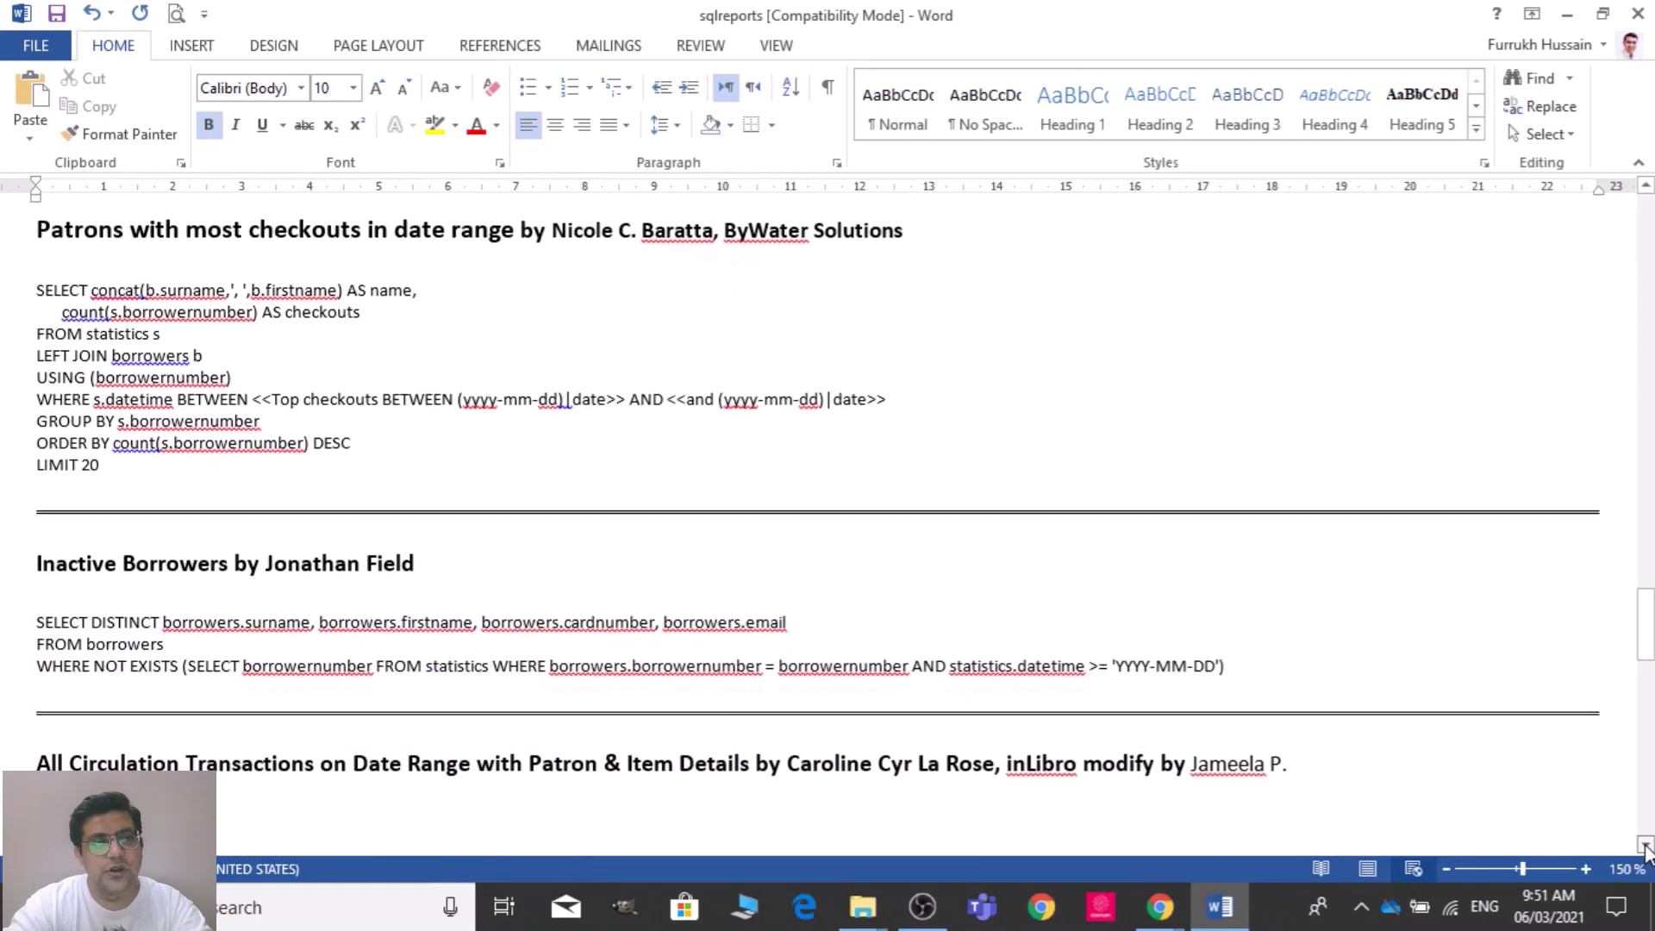
- Review the circulation queries, from "All Circulation Transactions on Date Range" through "Date Wise List of Checked In Books"
scroll(1647, 849, "down", 2)
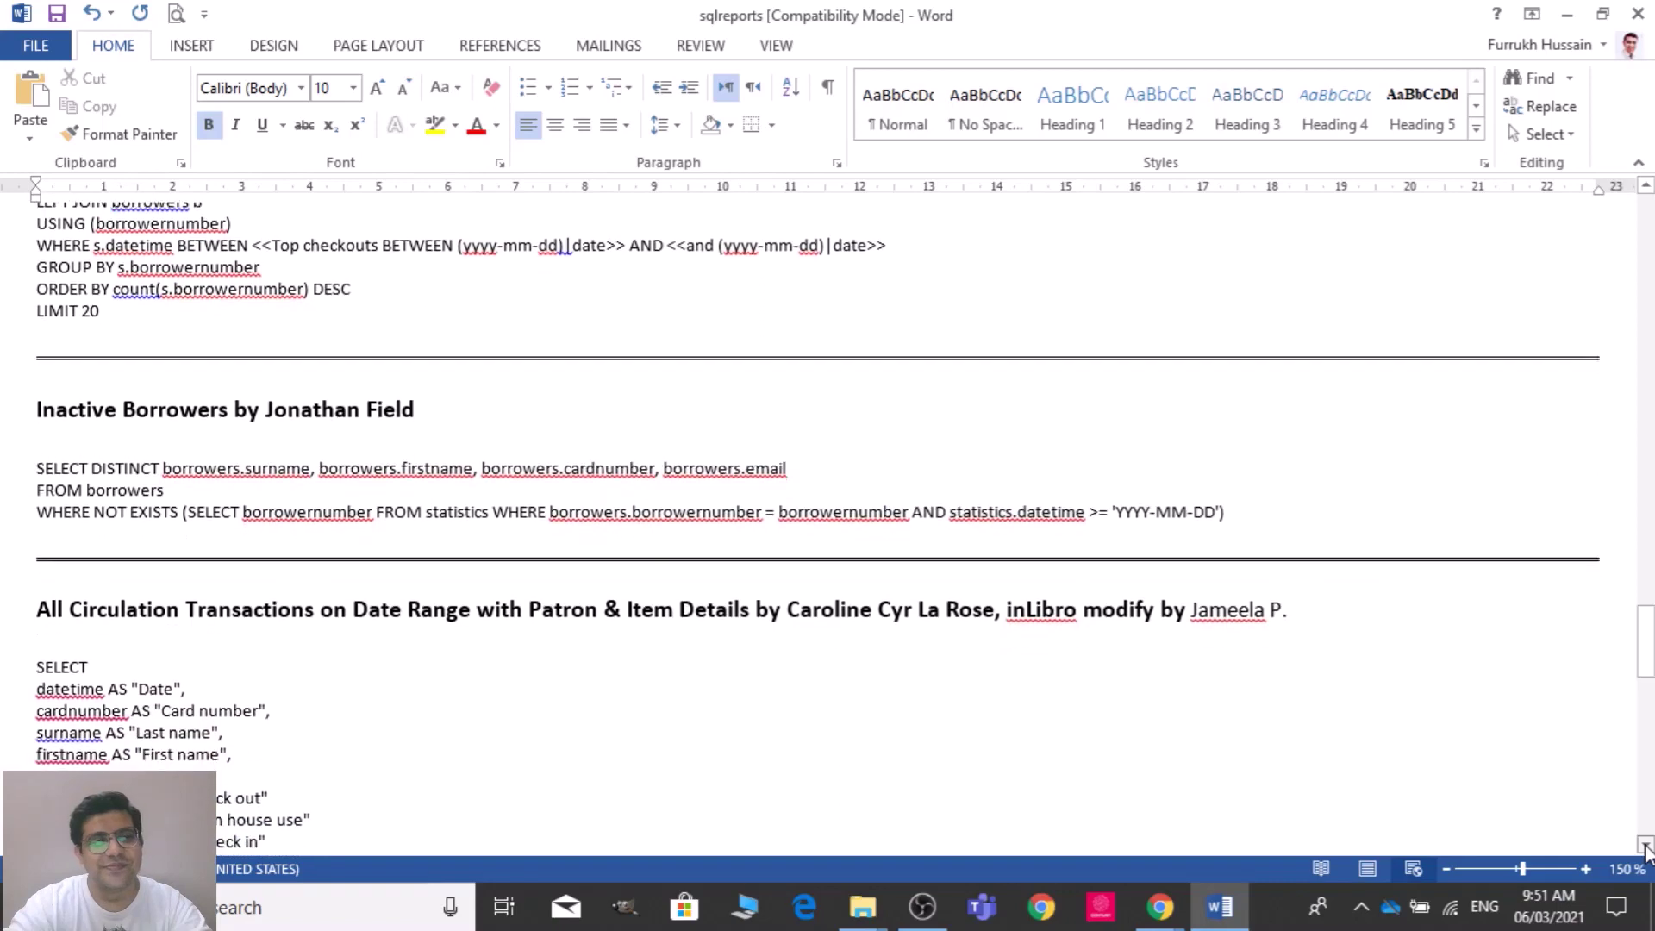
scroll(1646, 849, "down", 2)
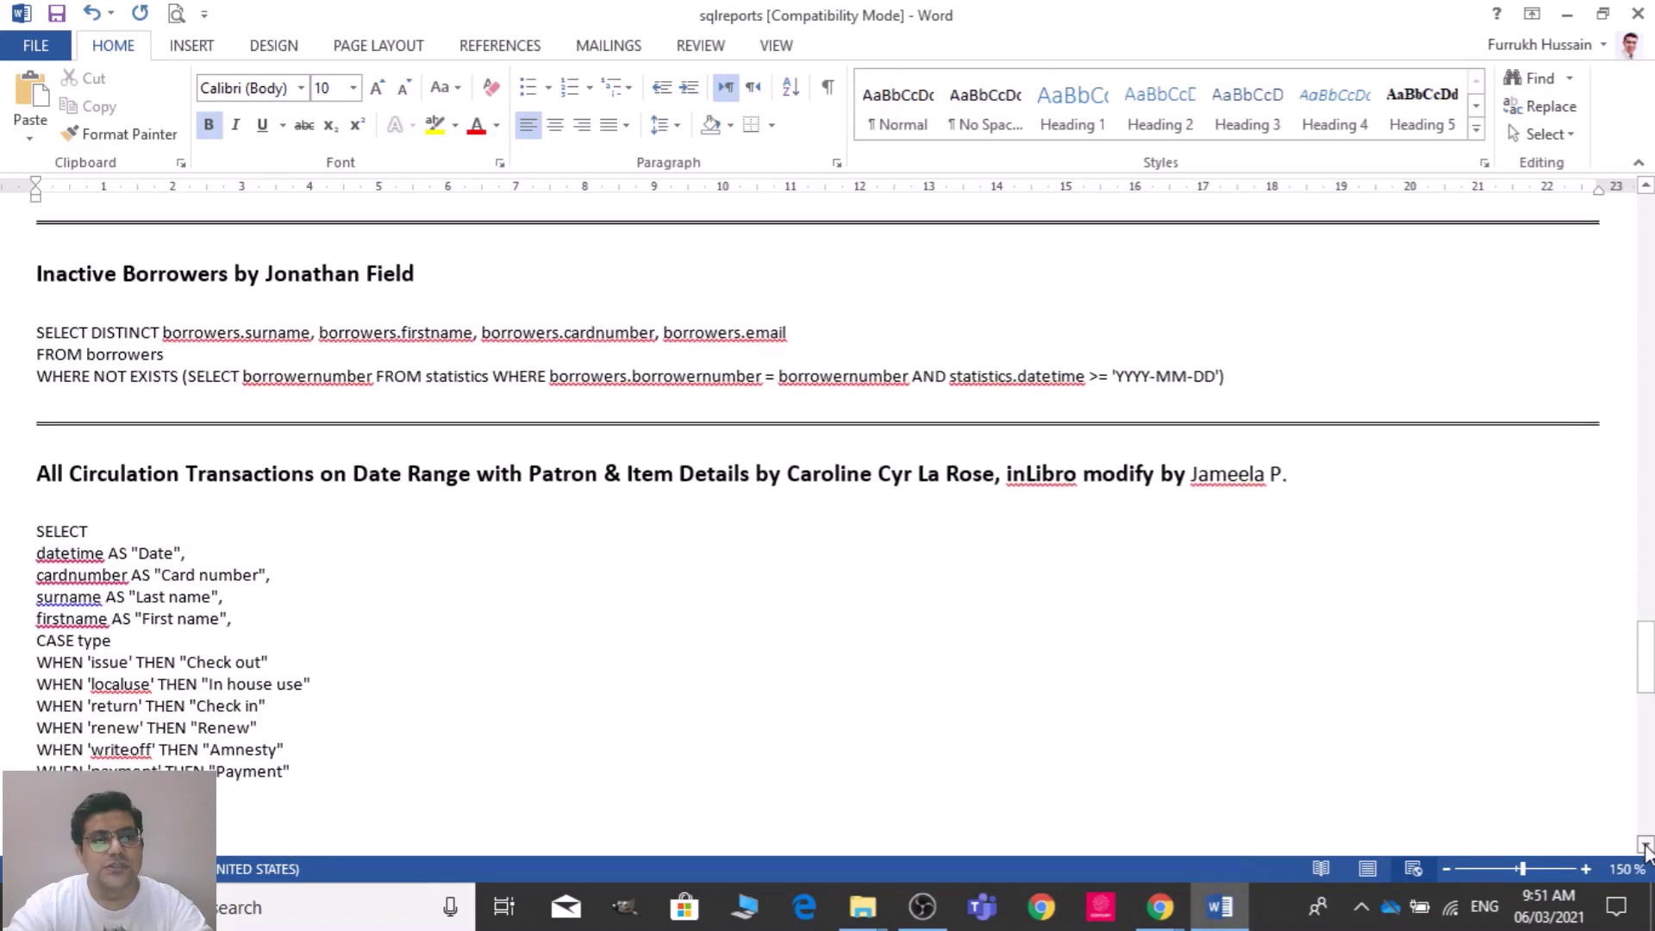
scroll(1647, 849, "down", 2)
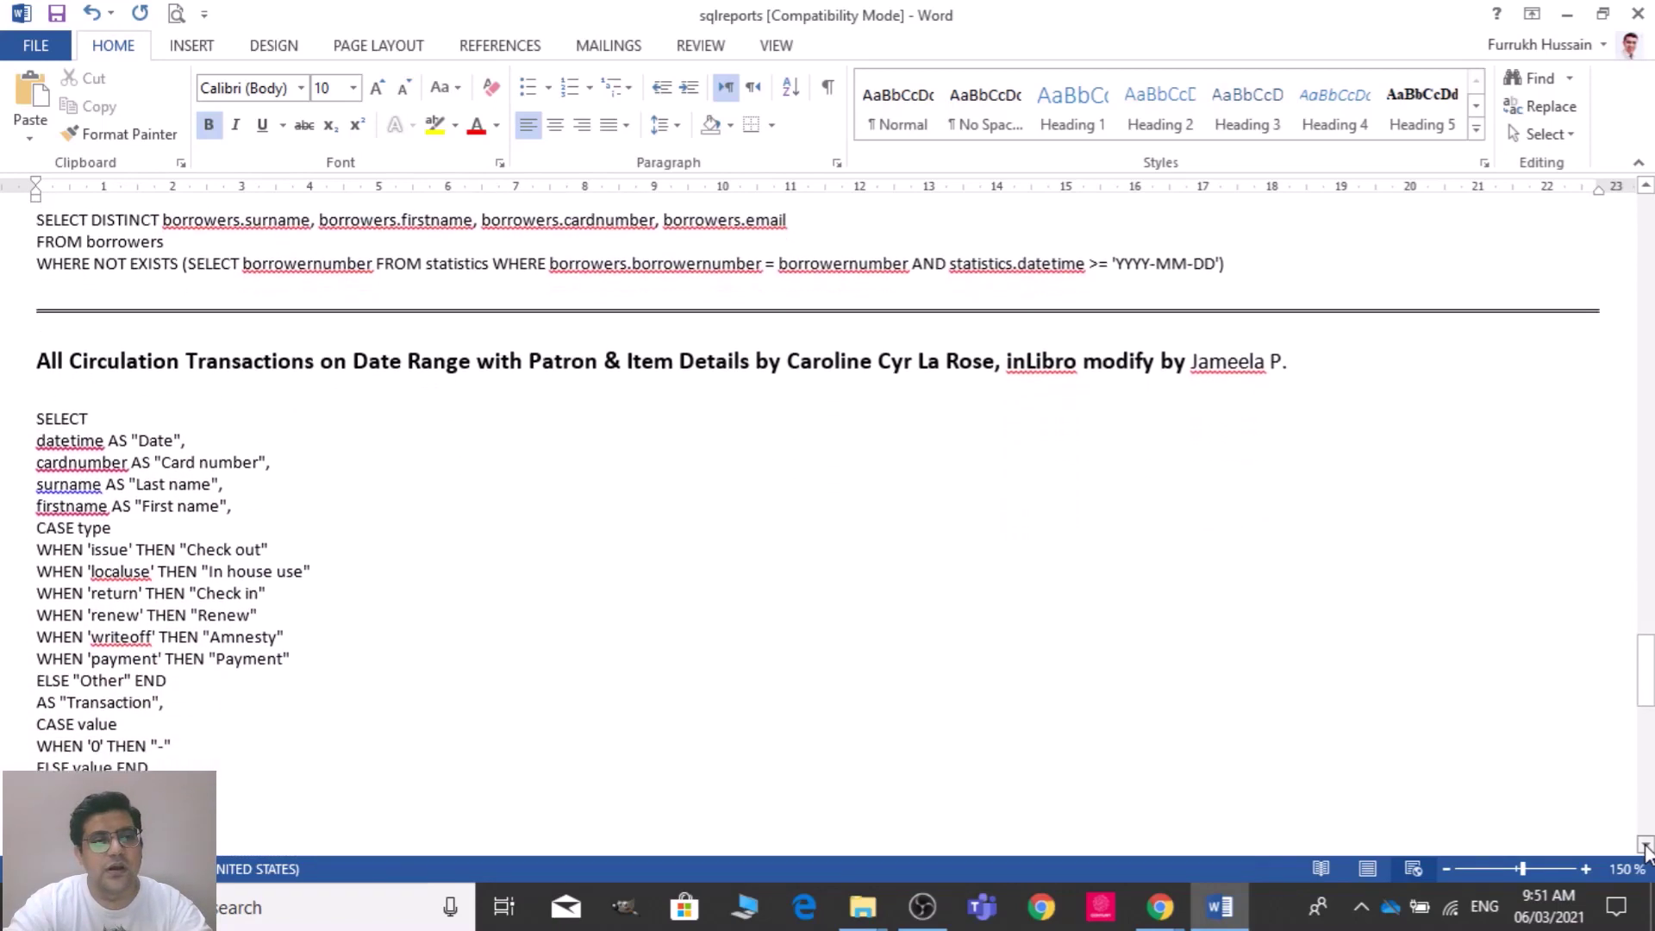
scroll(1646, 849, "down", 1)
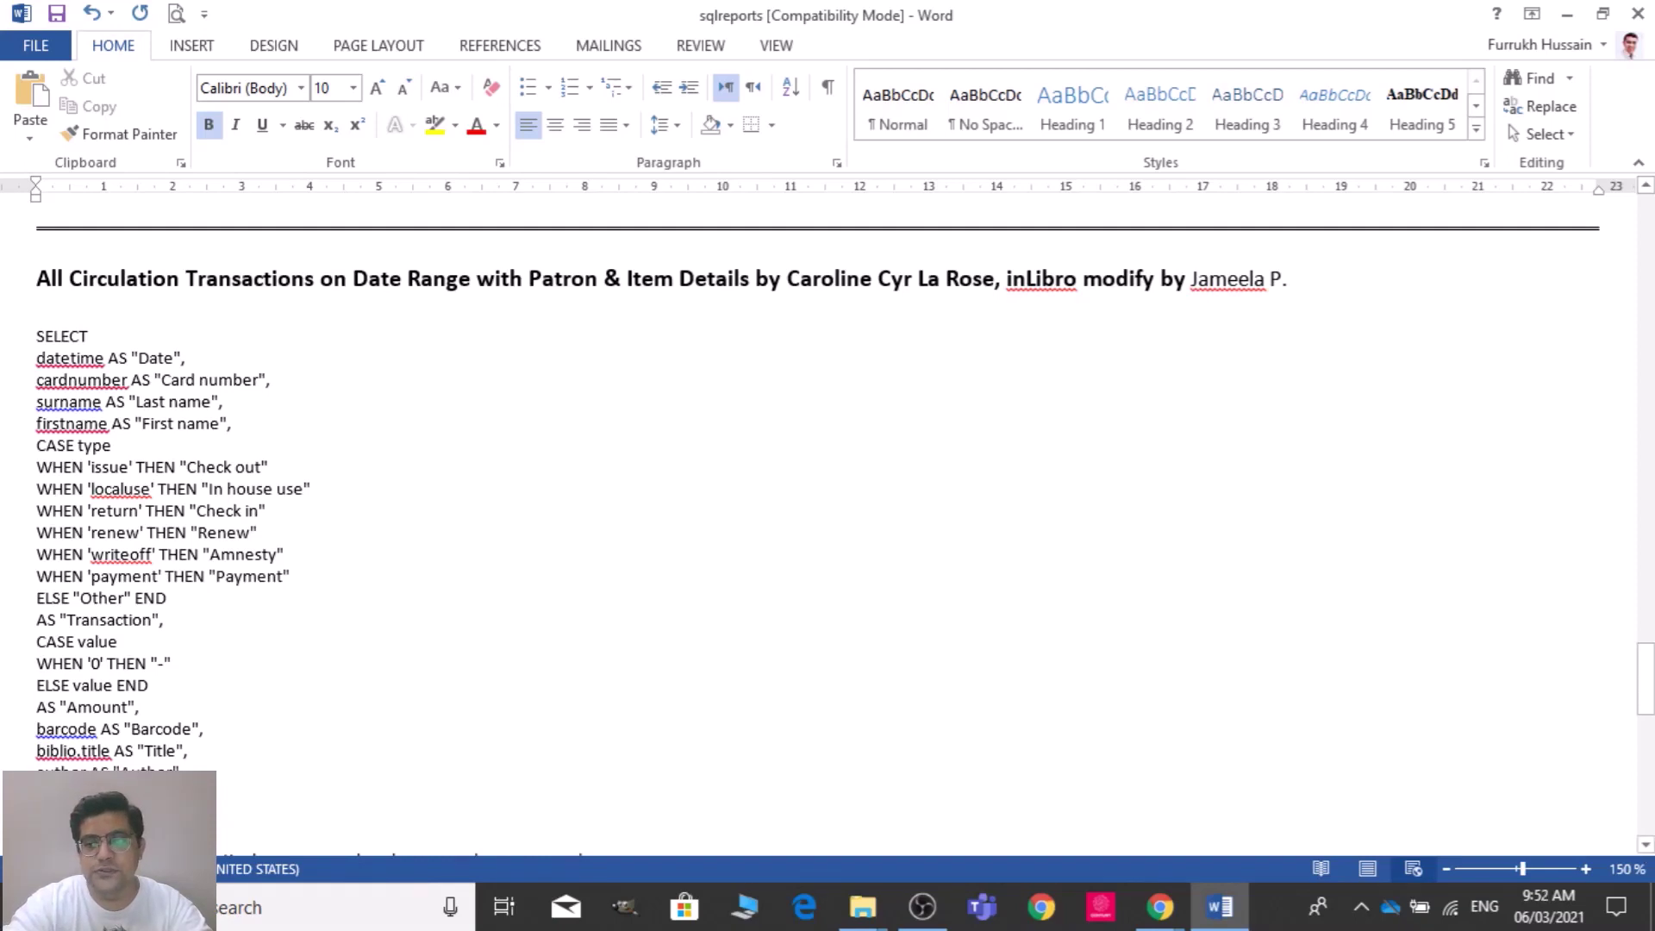
left_click(1647, 848)
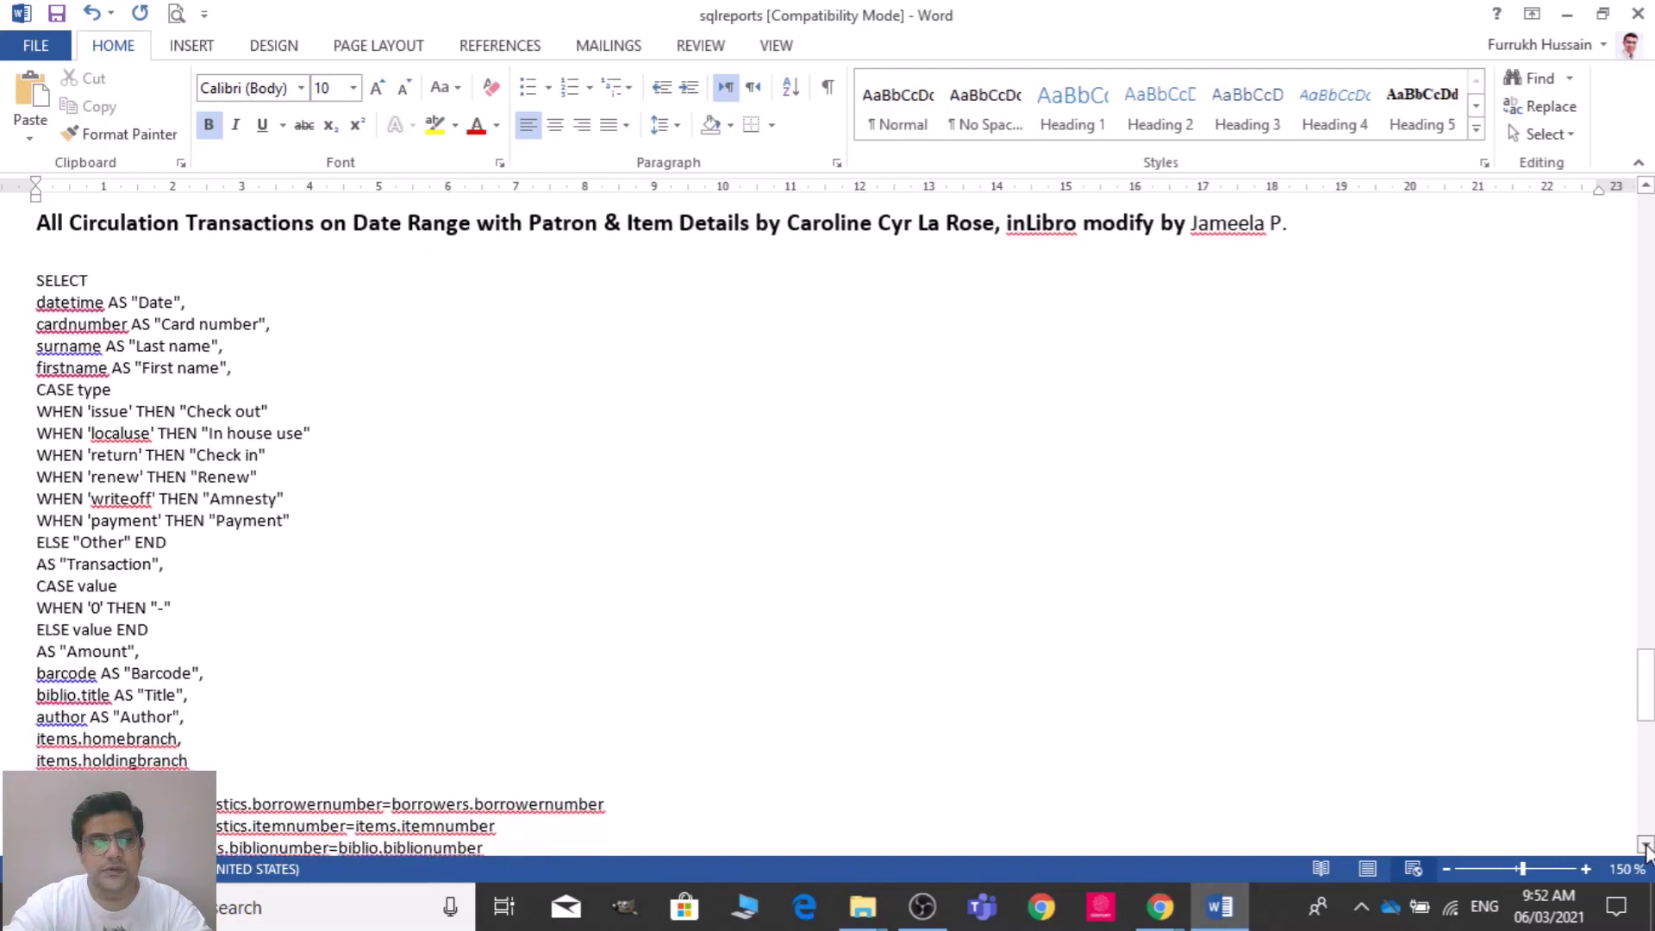
left_click_drag(1646, 848, 1647, 848)
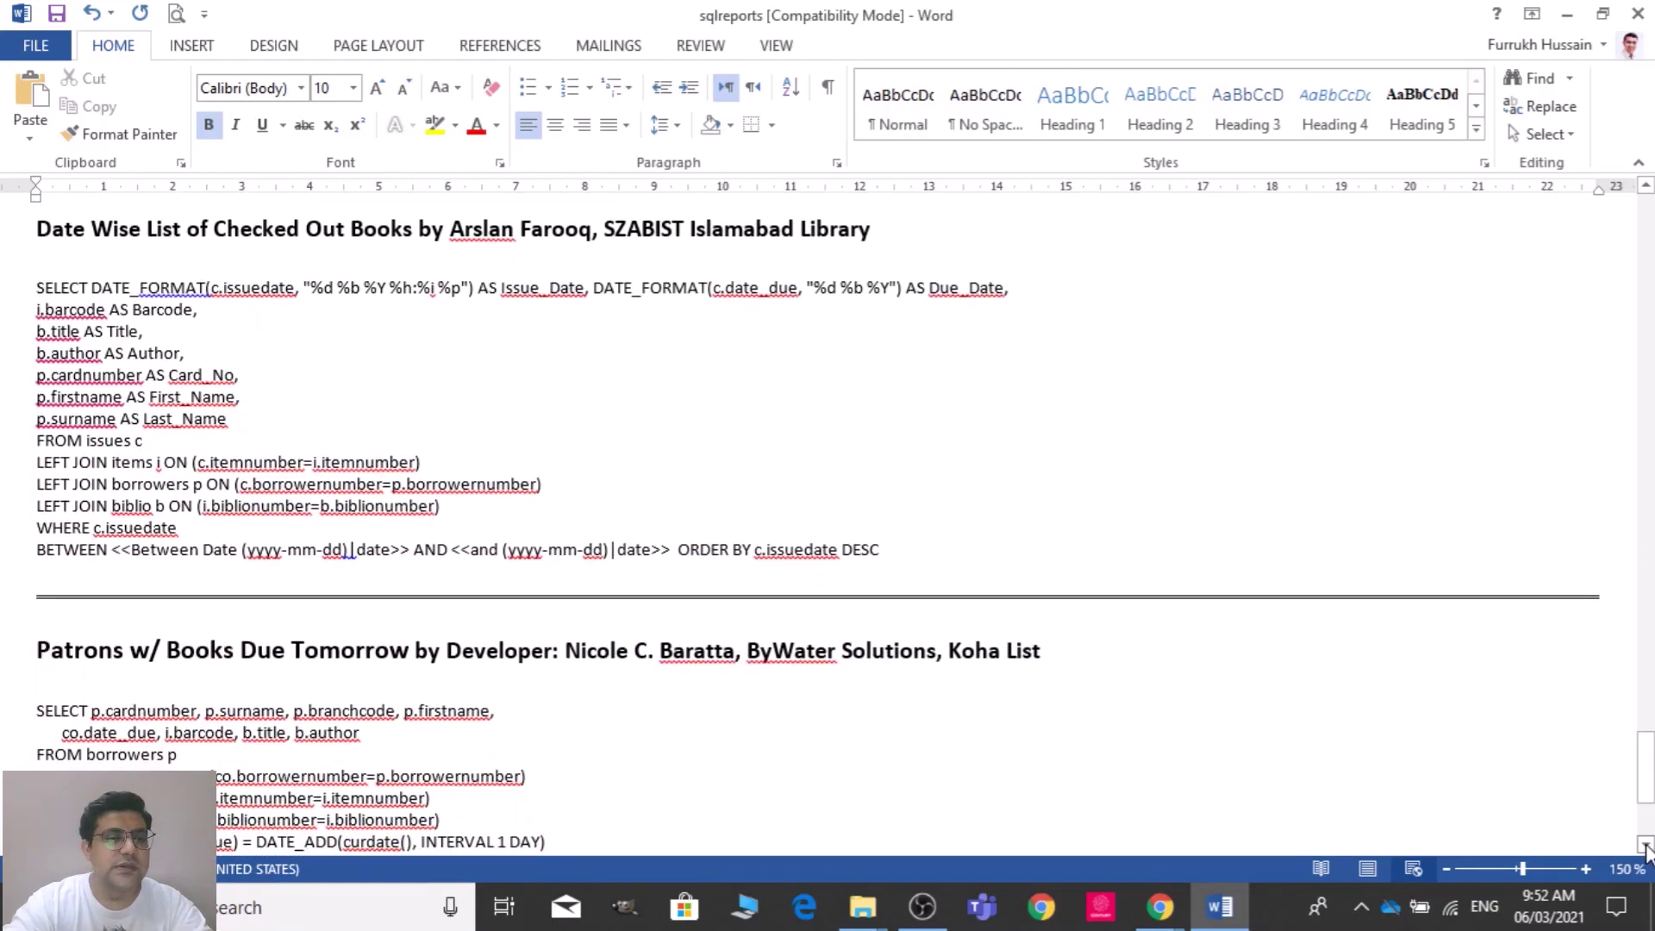
left_click_drag(1647, 847, 1646, 849)
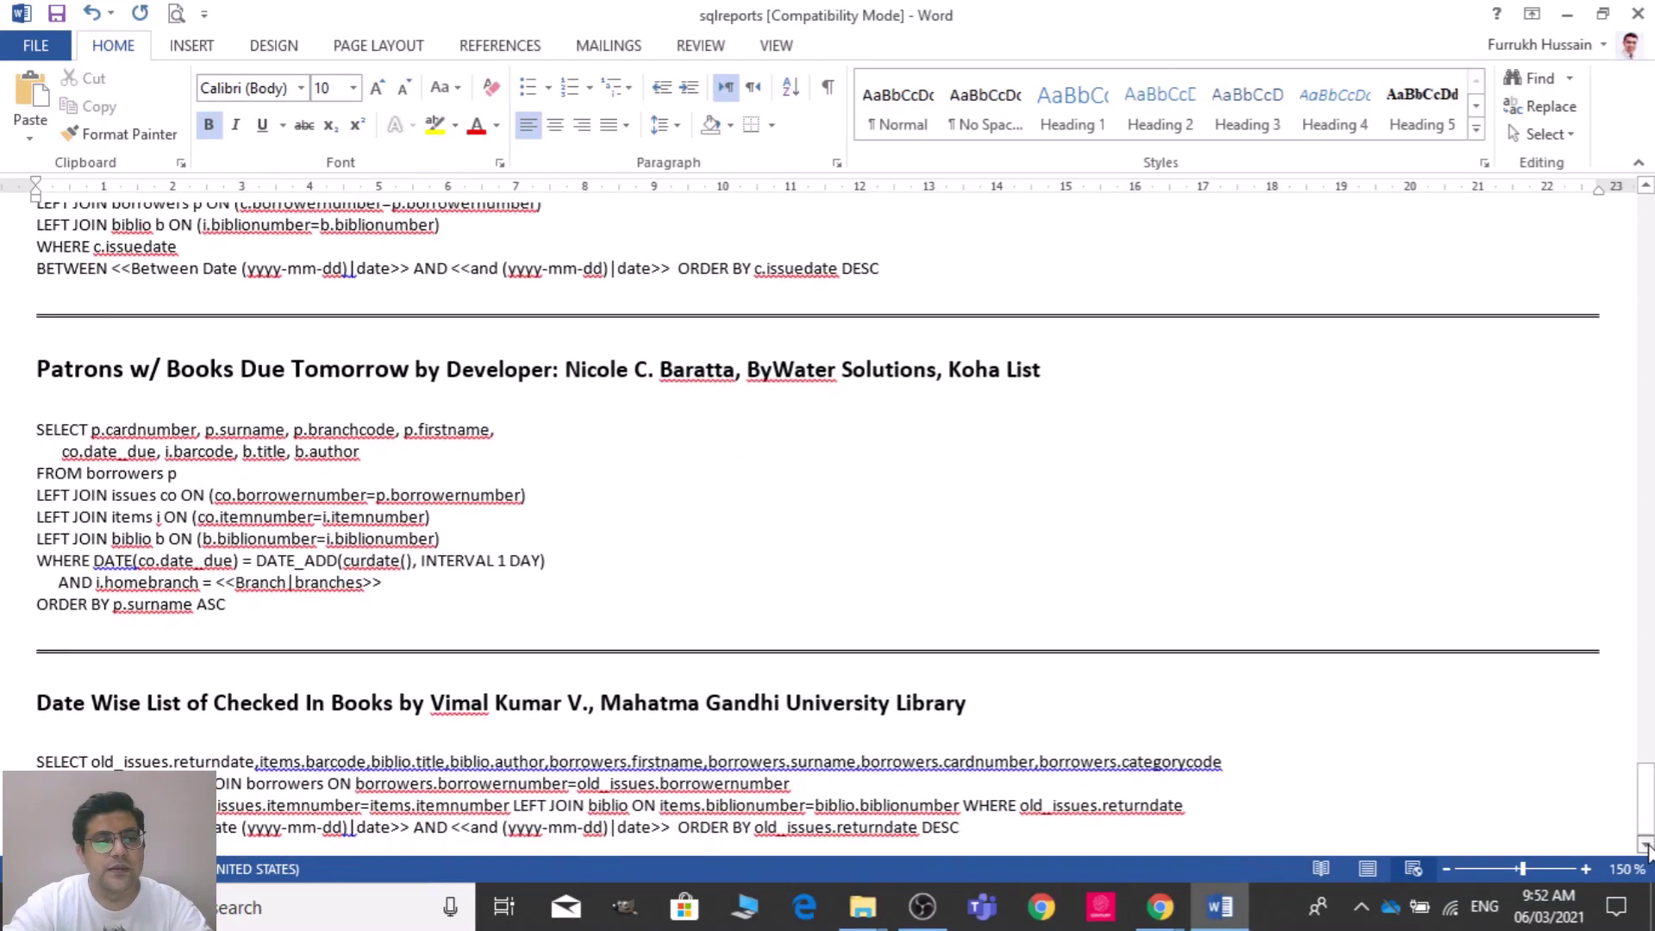
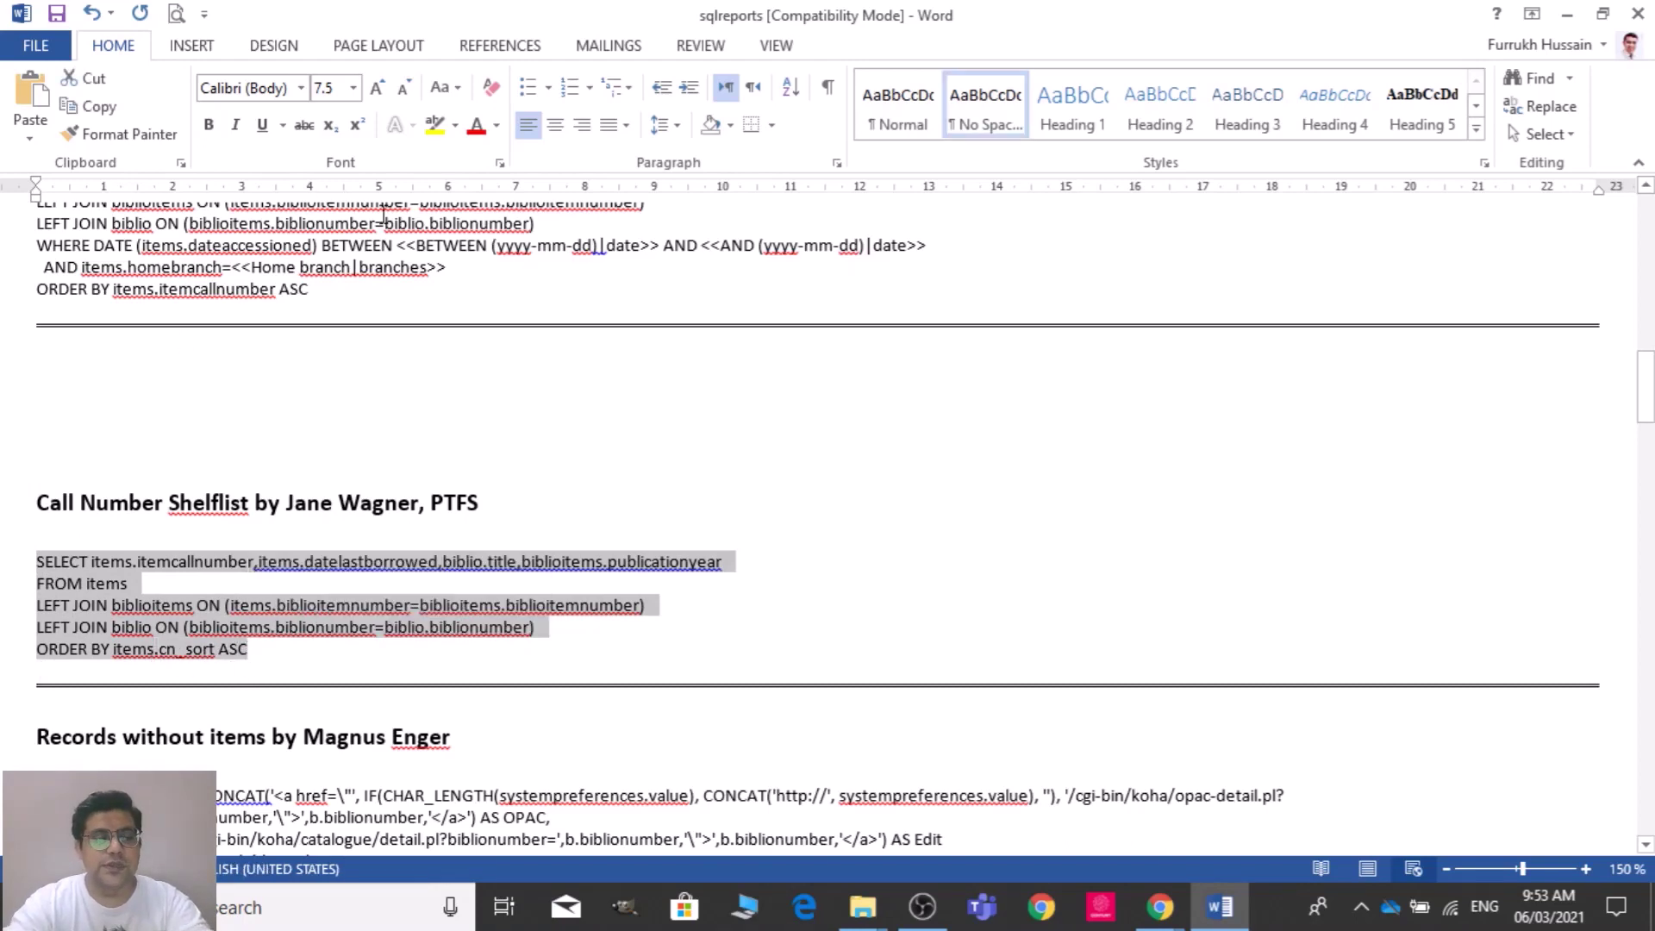
- Switch to Chrome and bring up the Koha page with the "Items added in a date range" report
key("alt+Tab")
key("alt+Tab")
key("alt+Tab")
key("alt+Tab")
key("alt+Tab")
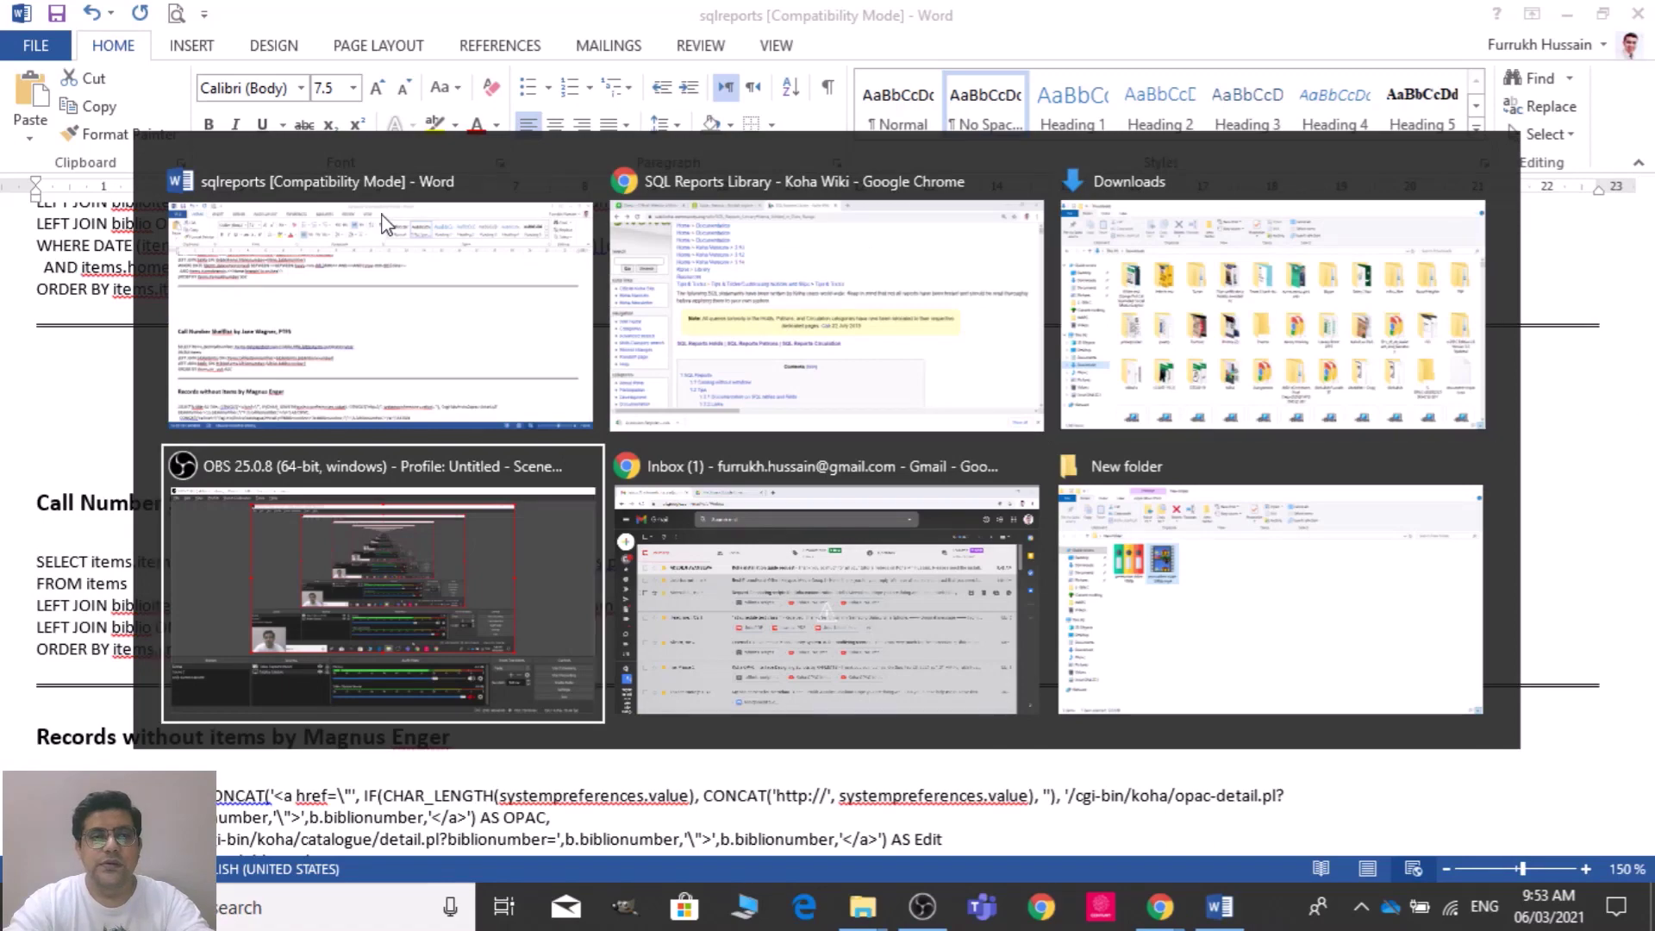
key("alt+Tab")
key("alt+Tab")
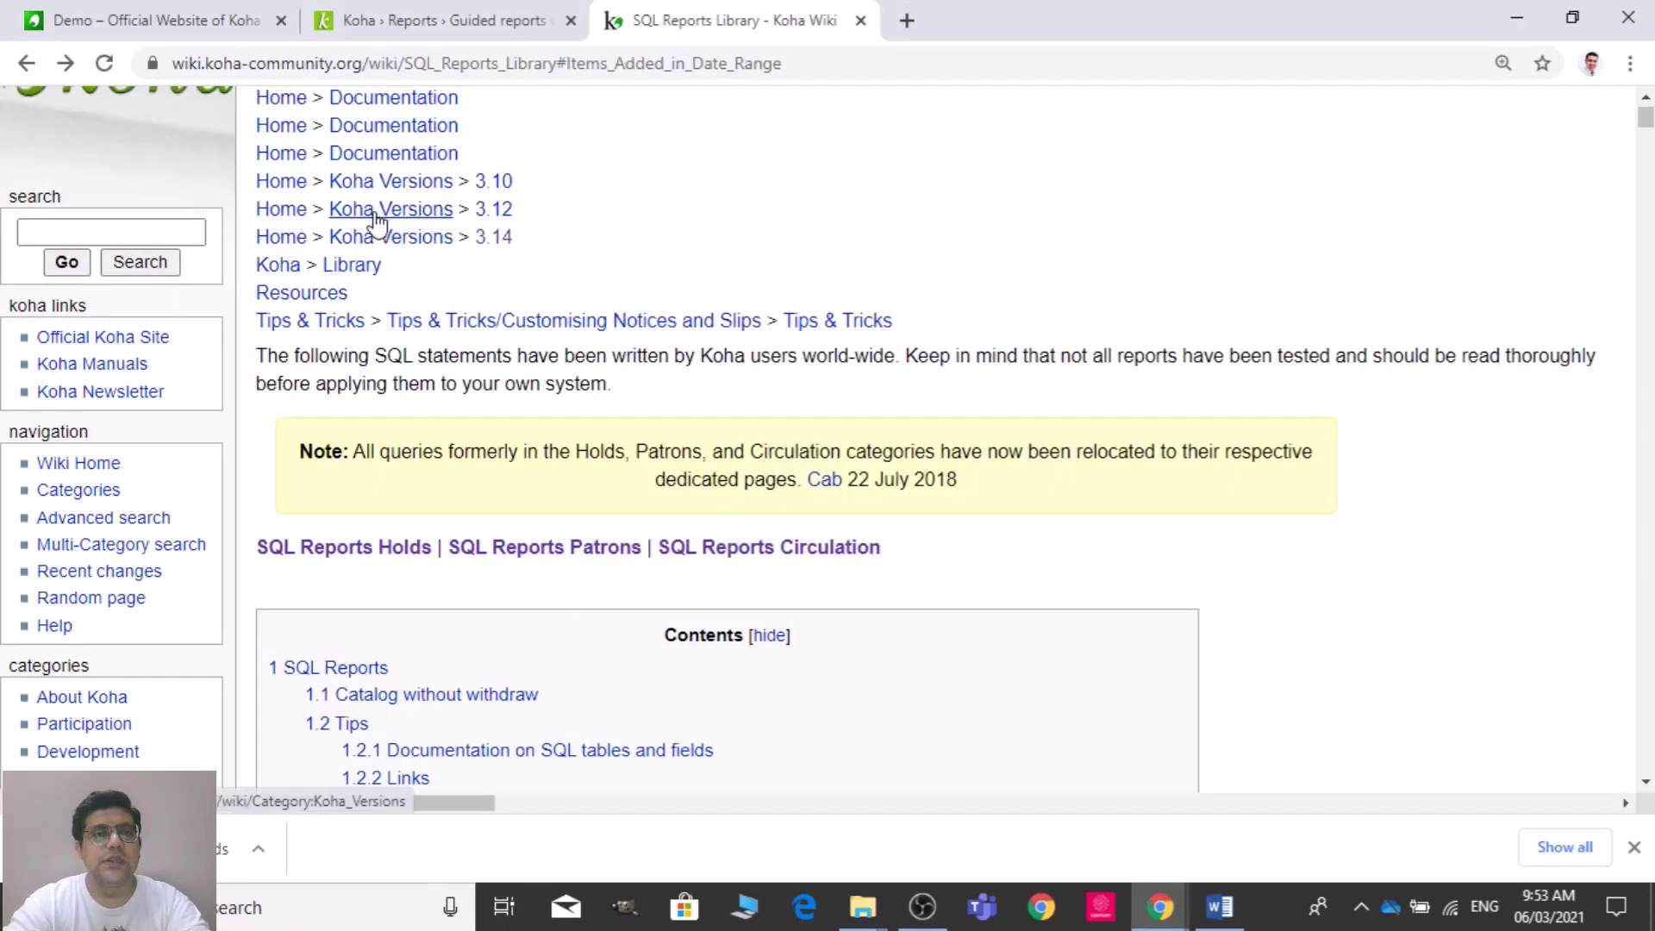
left_click(382, 12)
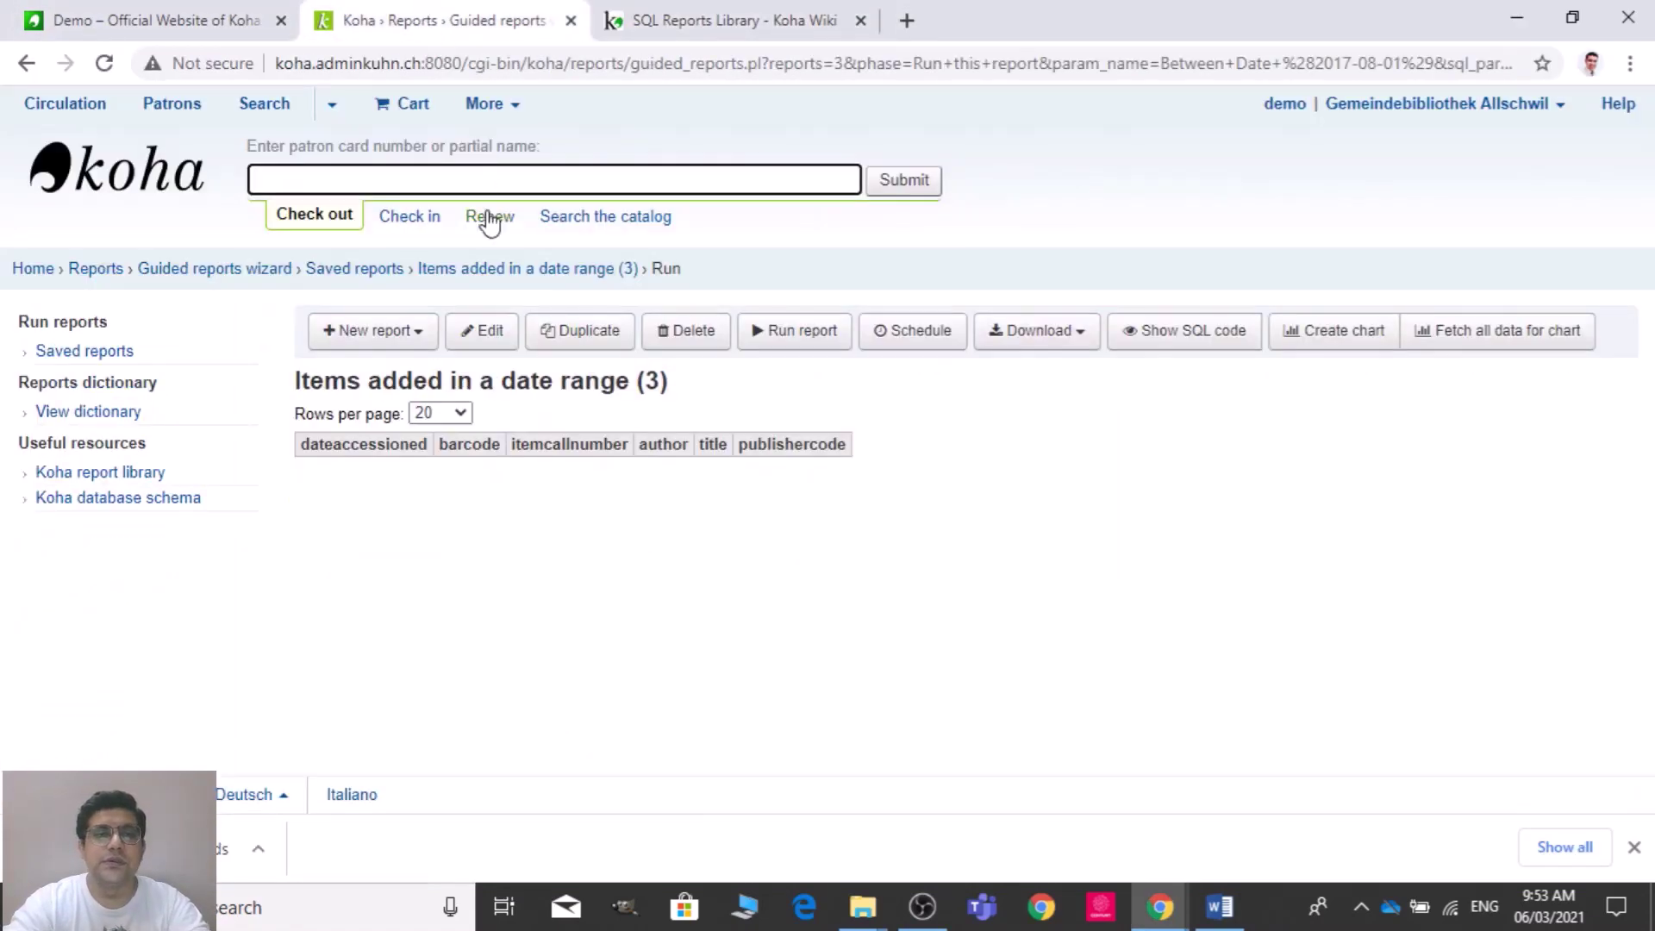
- Start a new SQL report and insert the Call Number Shelflist query from the Word document as its SQL
left_click(374, 333)
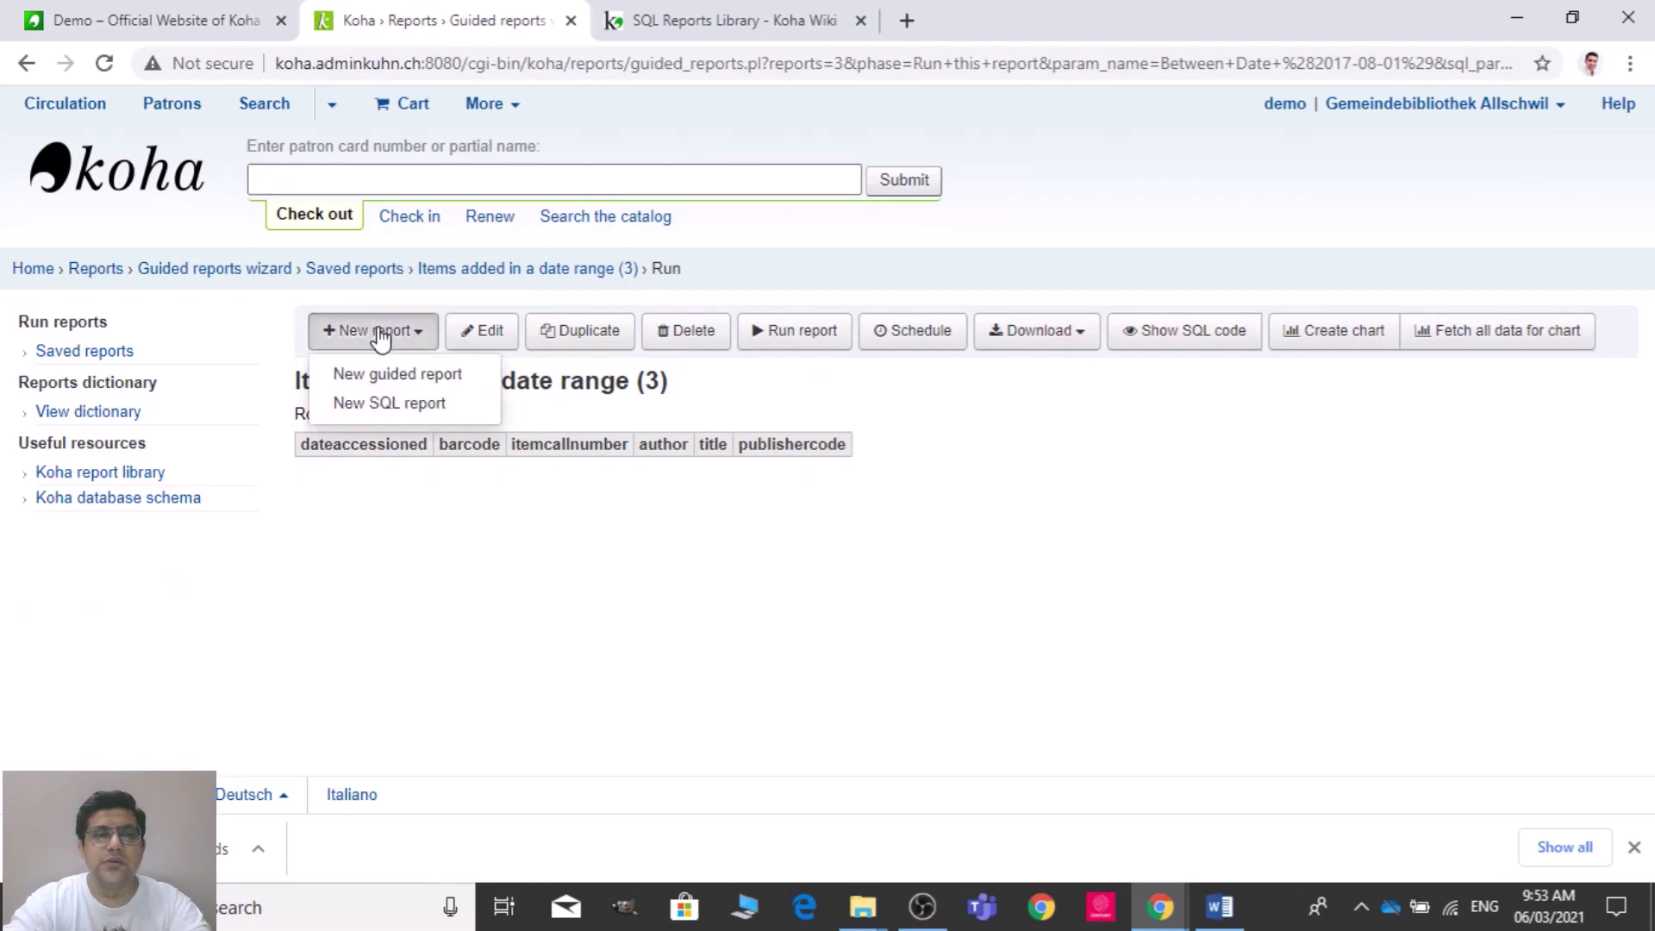
left_click(396, 404)
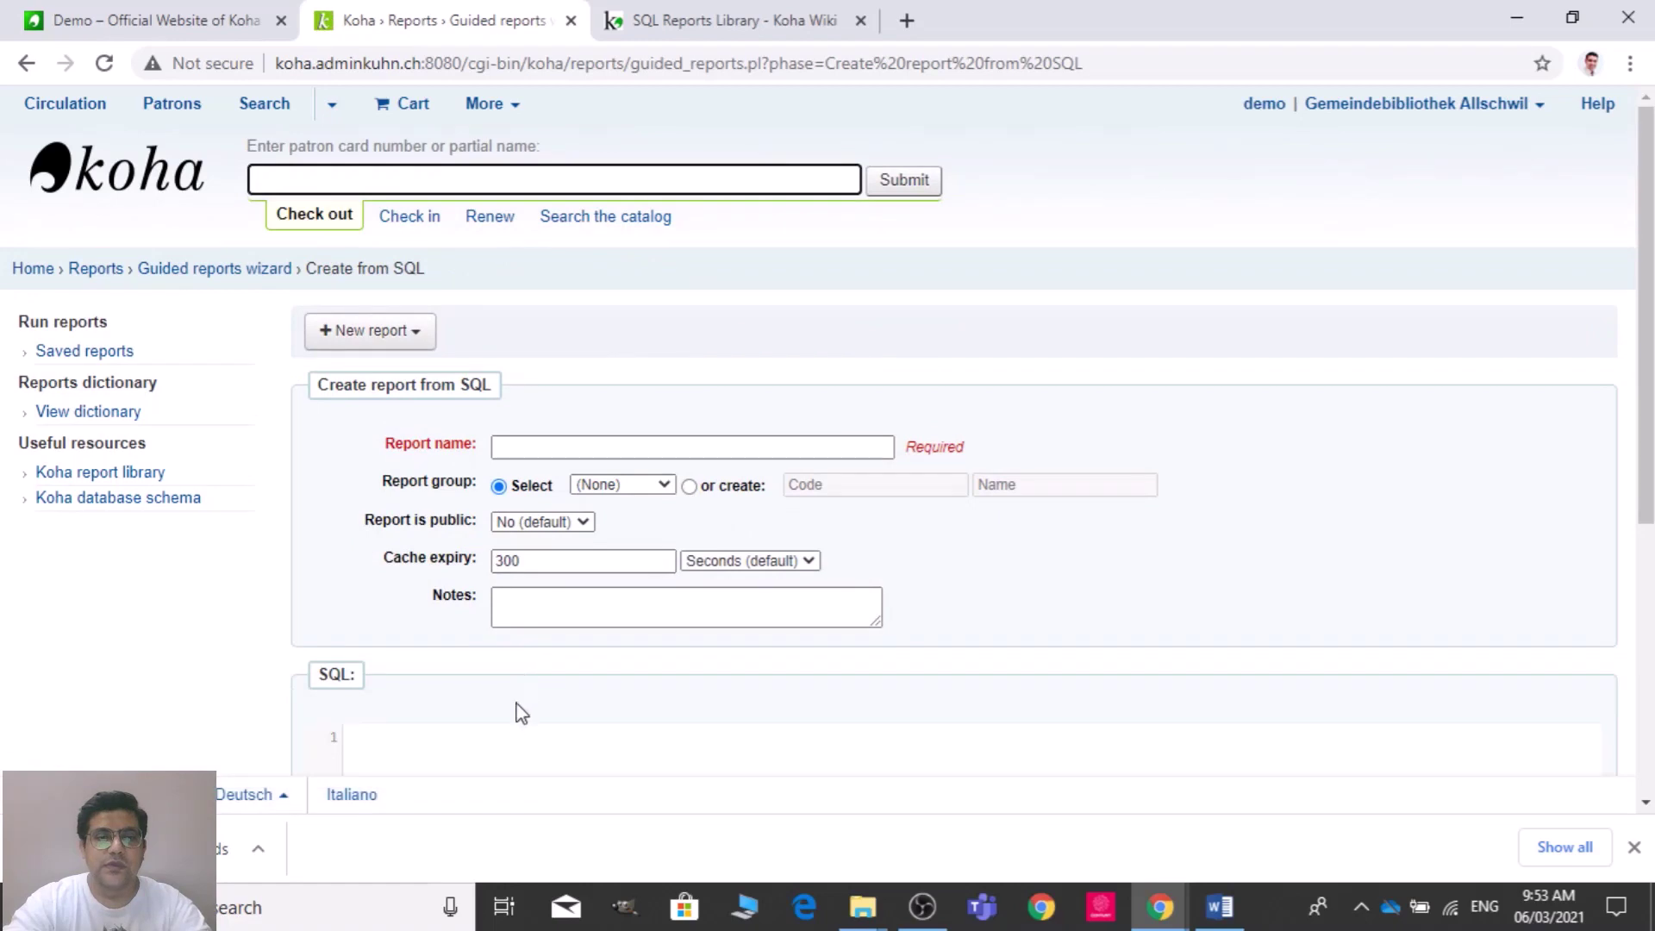
left_click(514, 726)
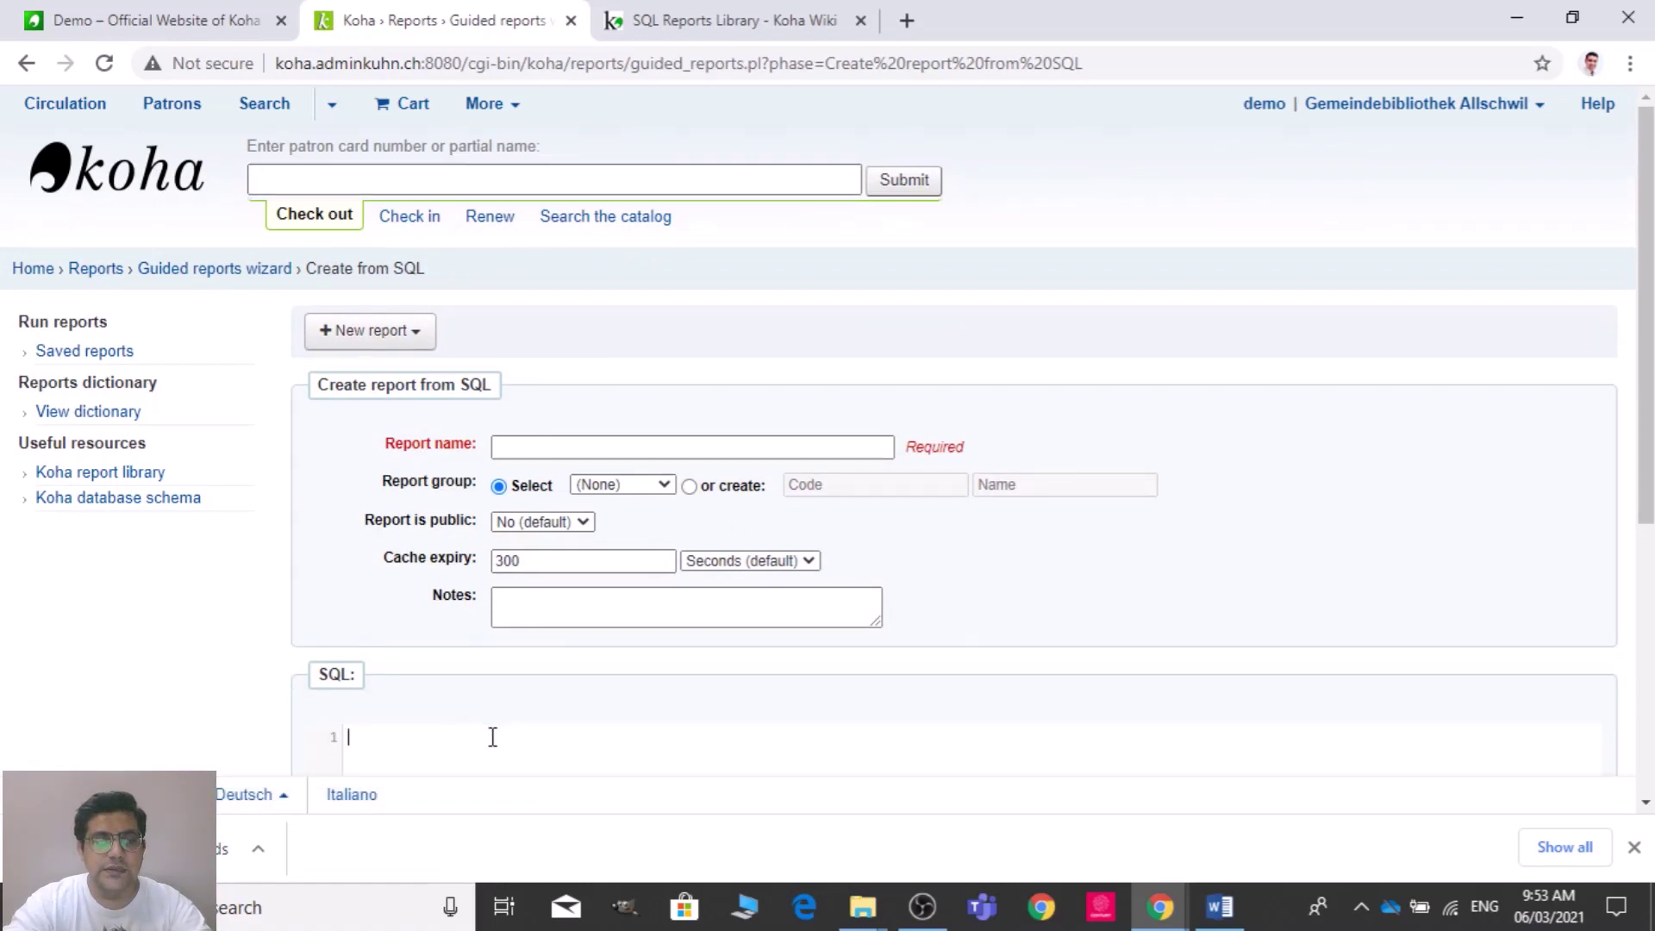
type("SELECT items.itemcallnumber,items.datelastborrowed,biblio.title,biblioitems.publicationyear FROM items LEFT JOIN biblioitems ON (items.biblioitemnumber=biblioitems.biblioitemnumber) LEFT JOIN biblio ON (biblioitems.biblionumber=biblio.biblionumber) ORDER BY items.cn_sort ASC")
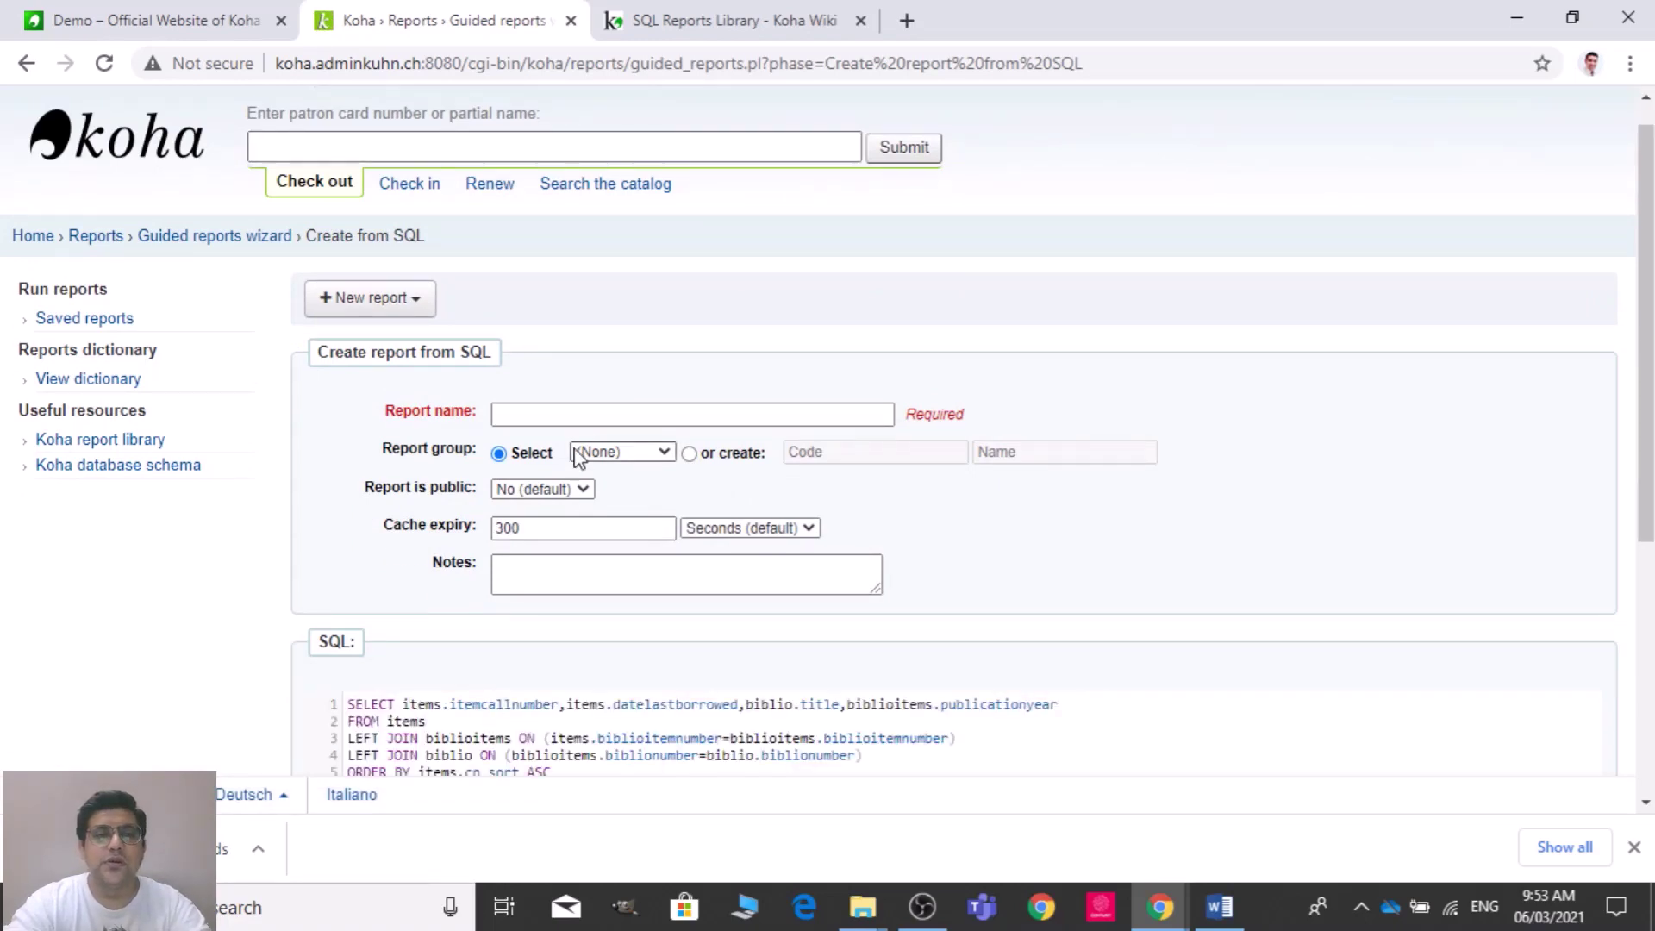
- Name the new report "Shelflist by callnumber"
left_click(584, 417)
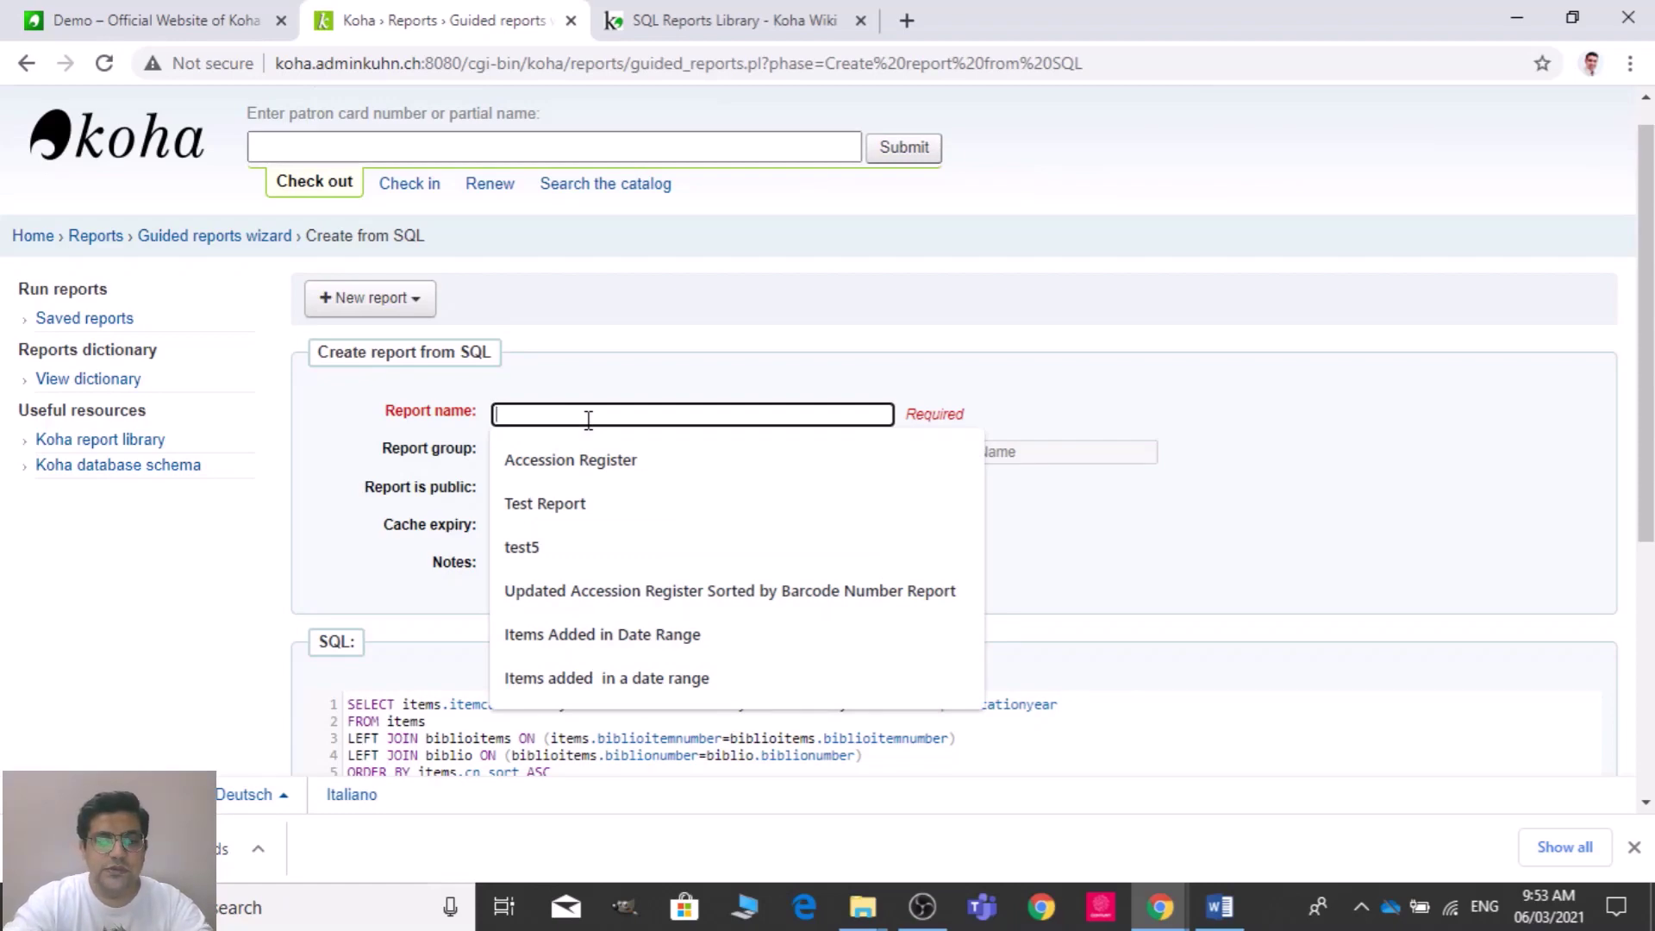
type("Shelf")
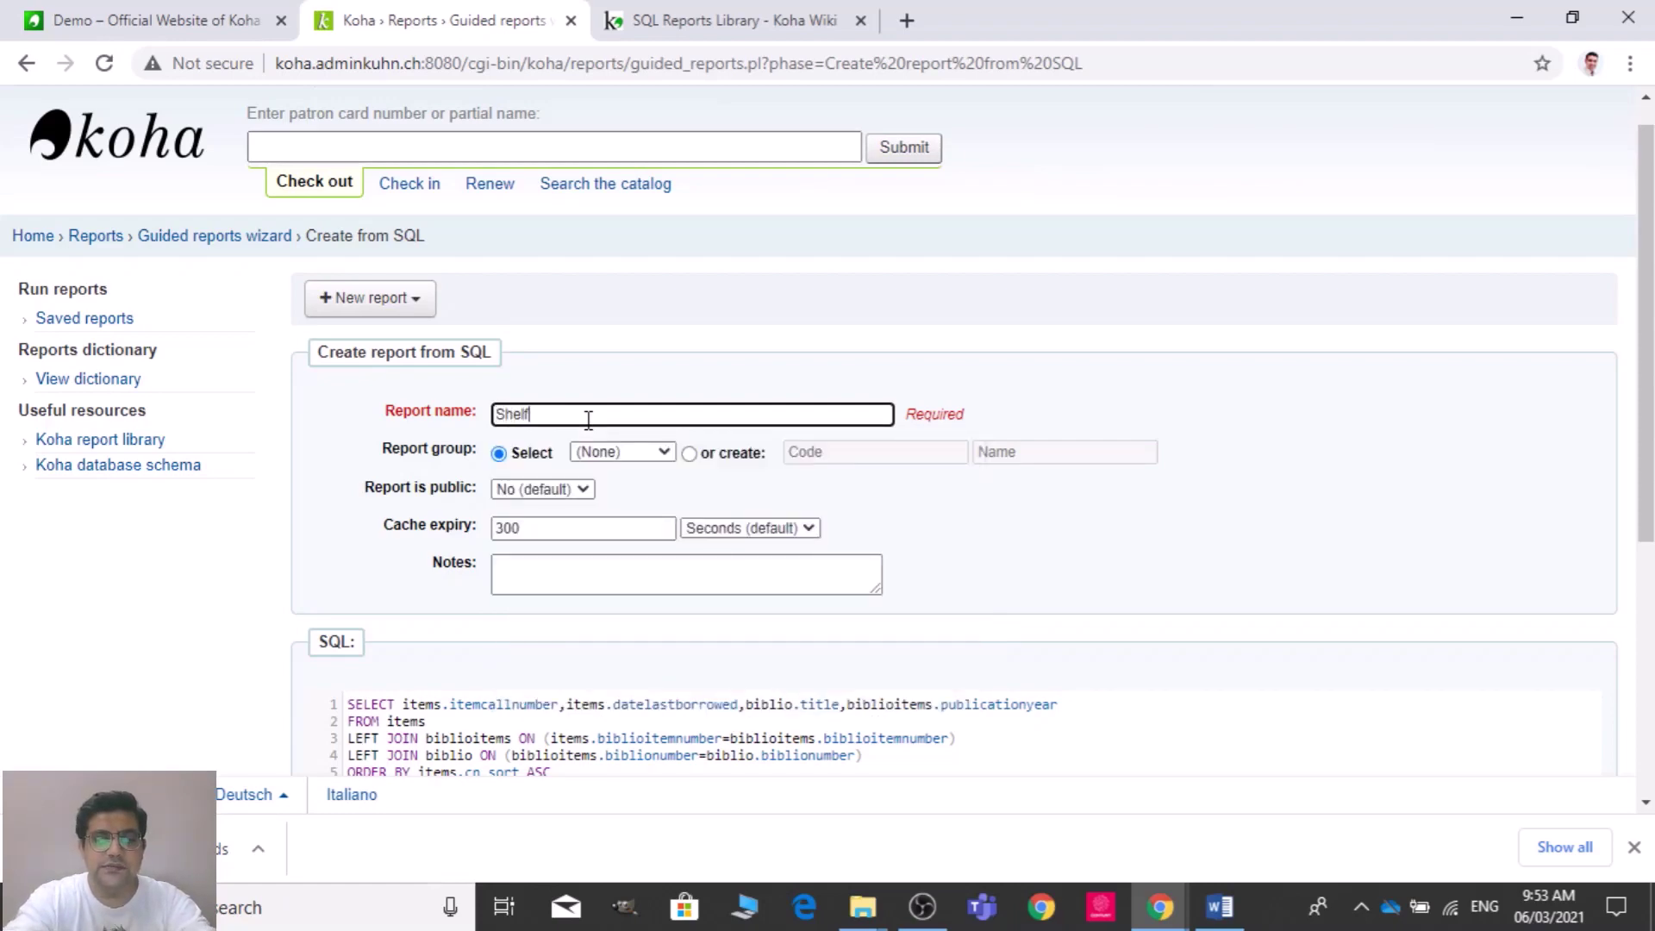
type("list ")
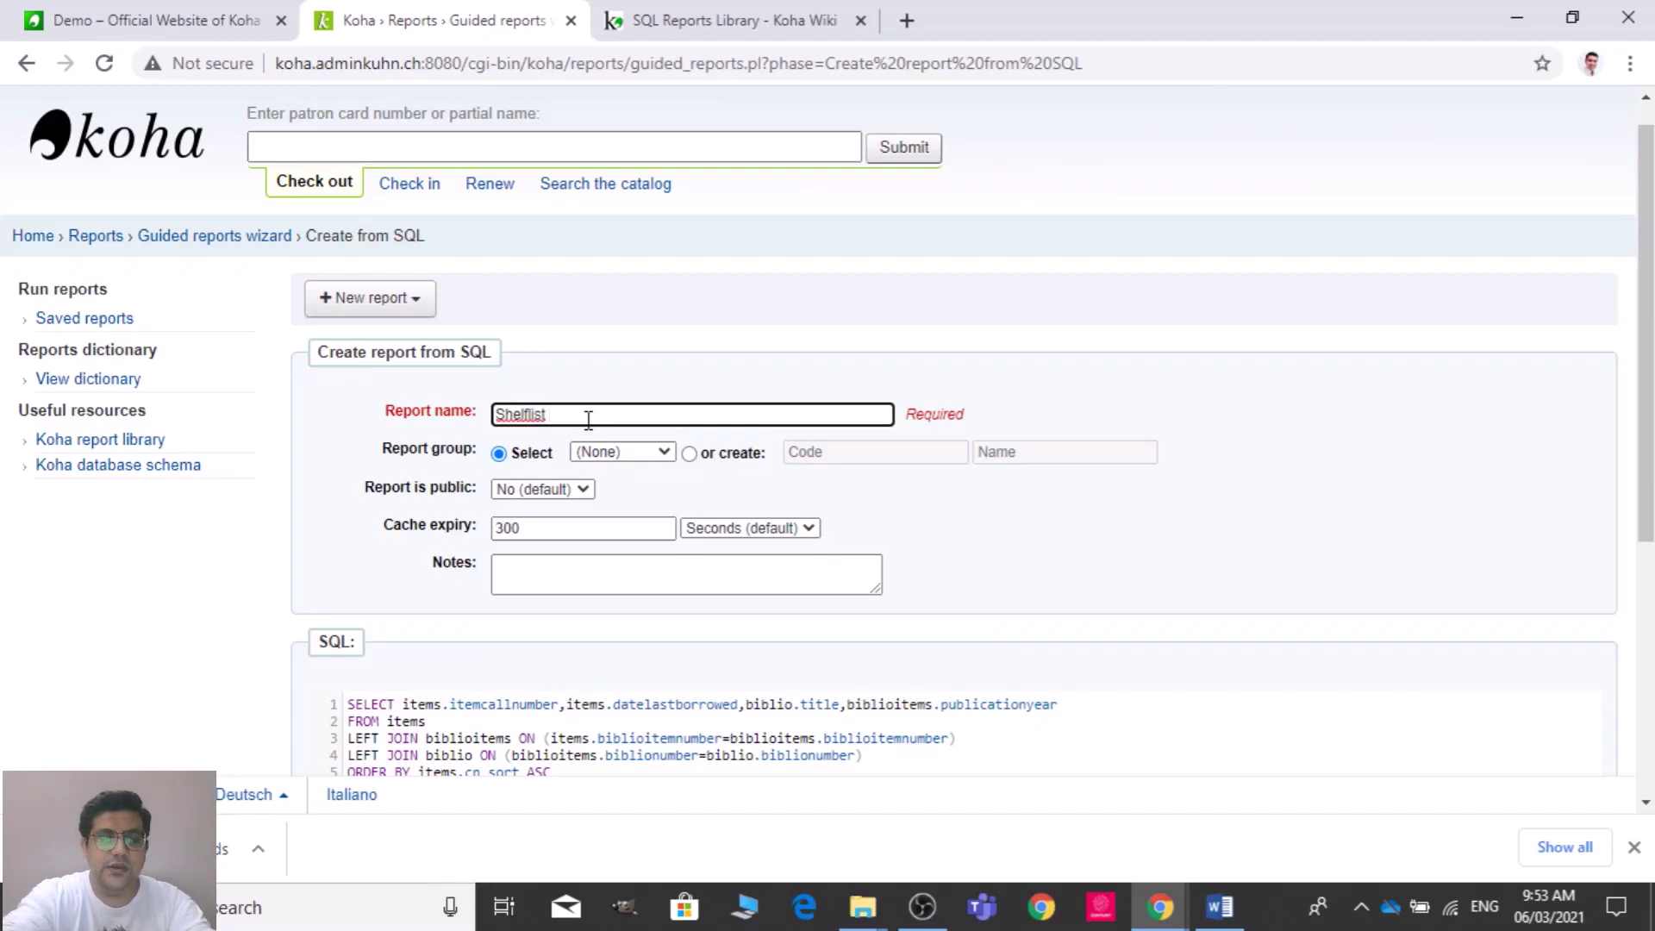
type("by callnumber")
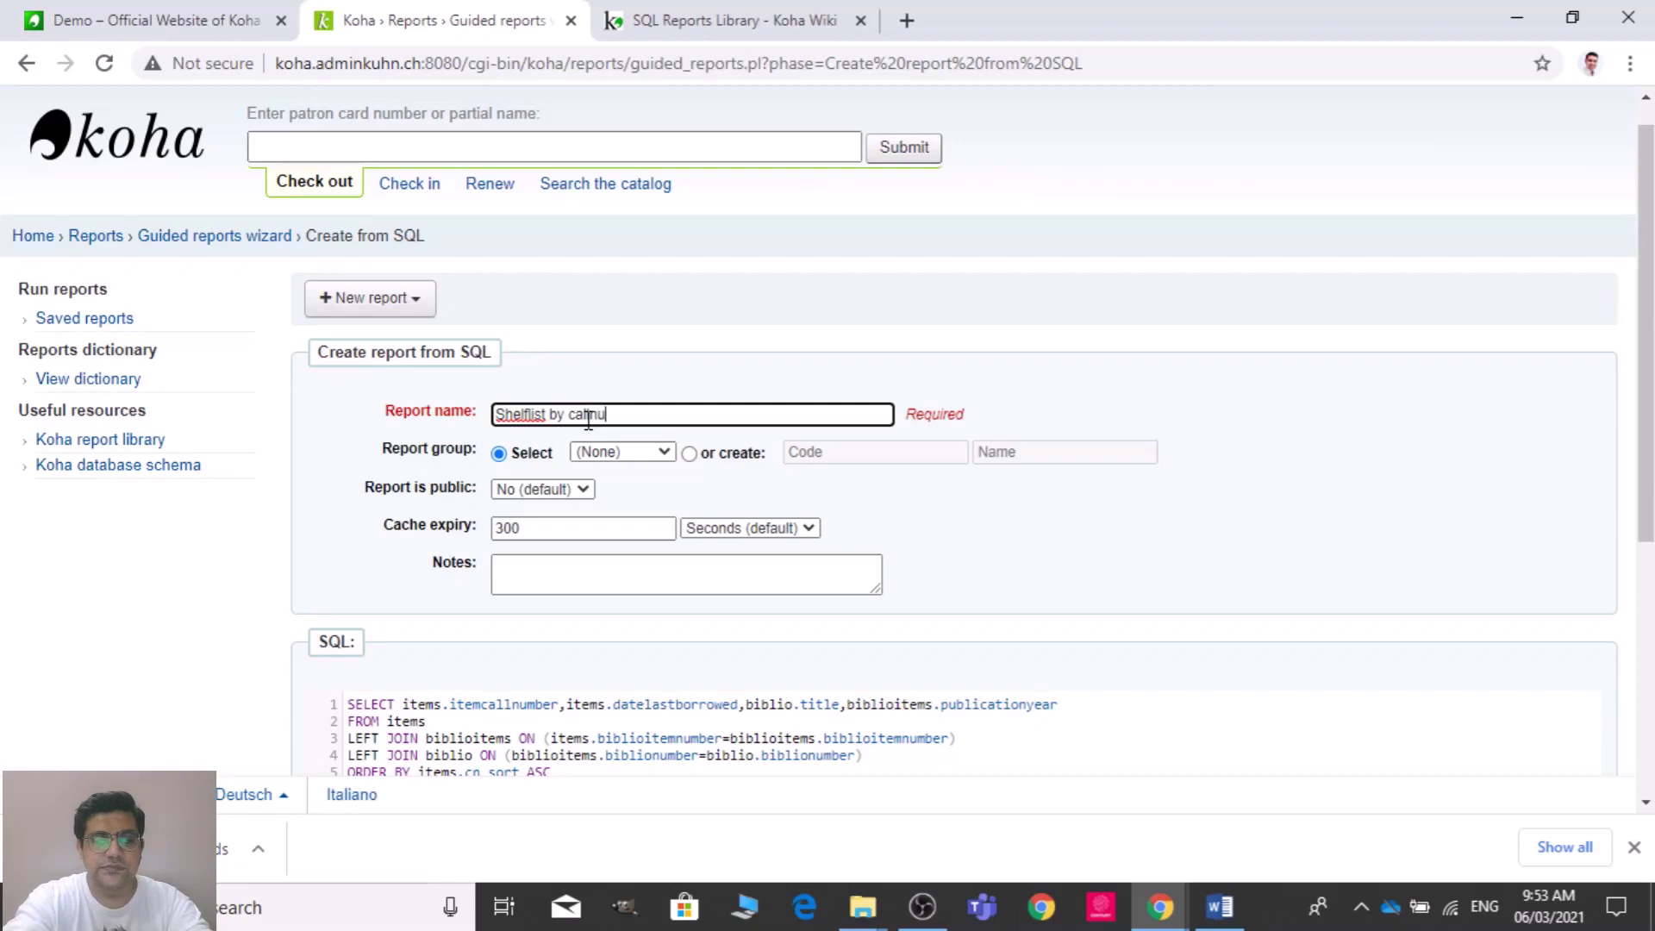
- Keep the name as entered and save the "Shelflist by callnumber" report
right_click(539, 414)
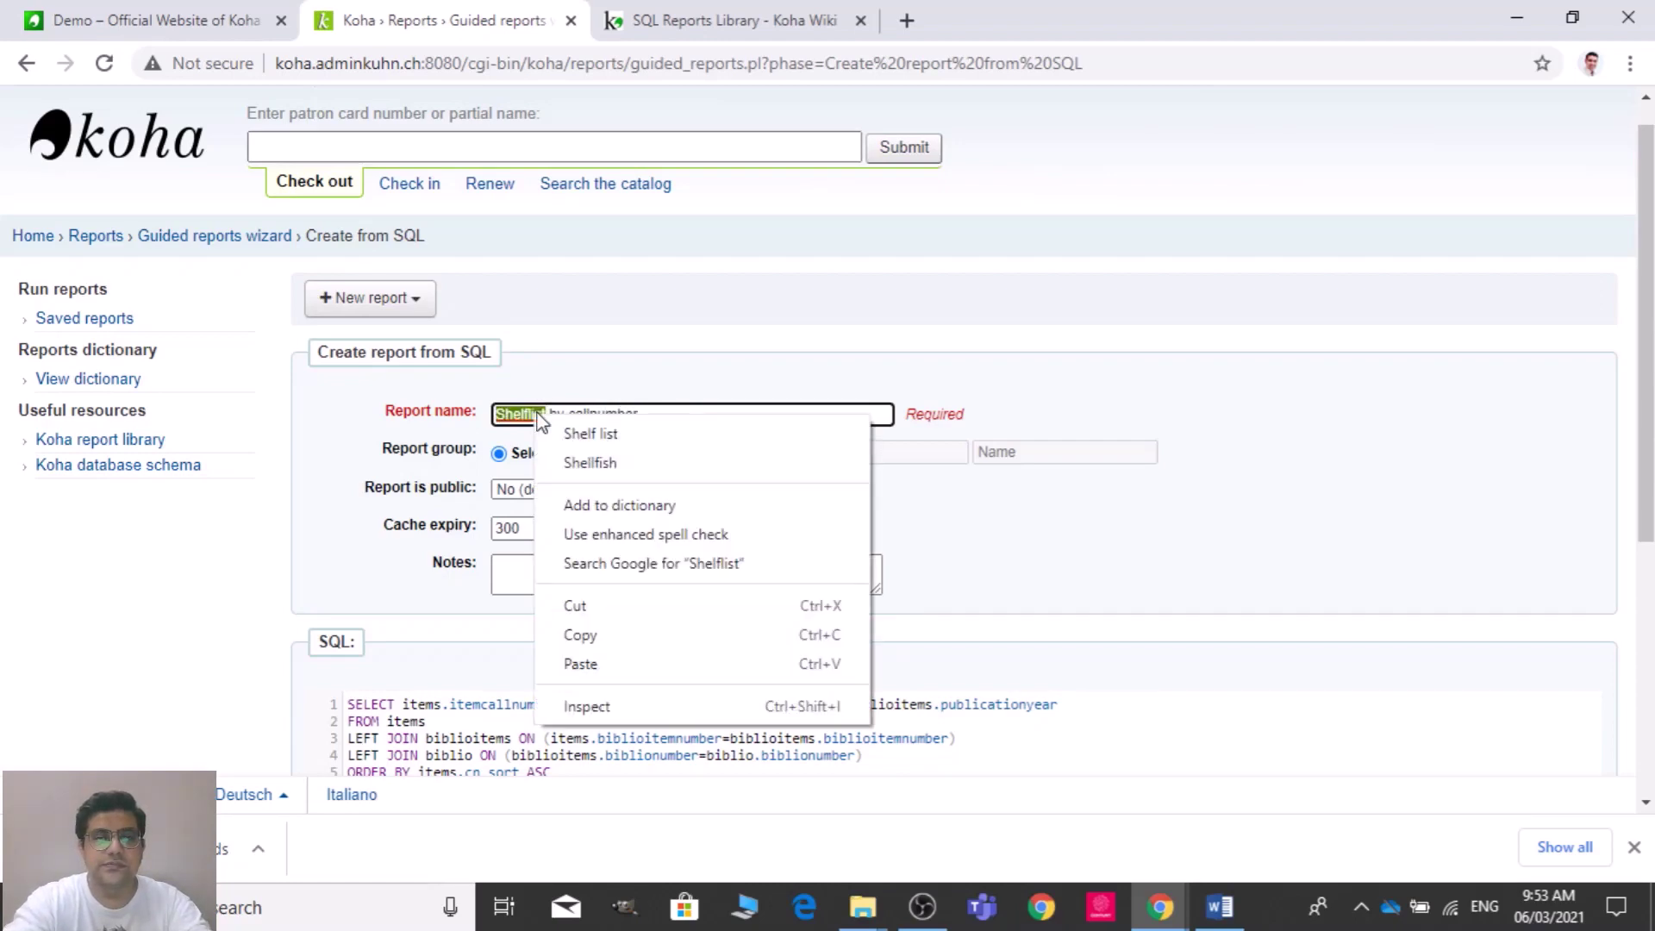
left_click(780, 359)
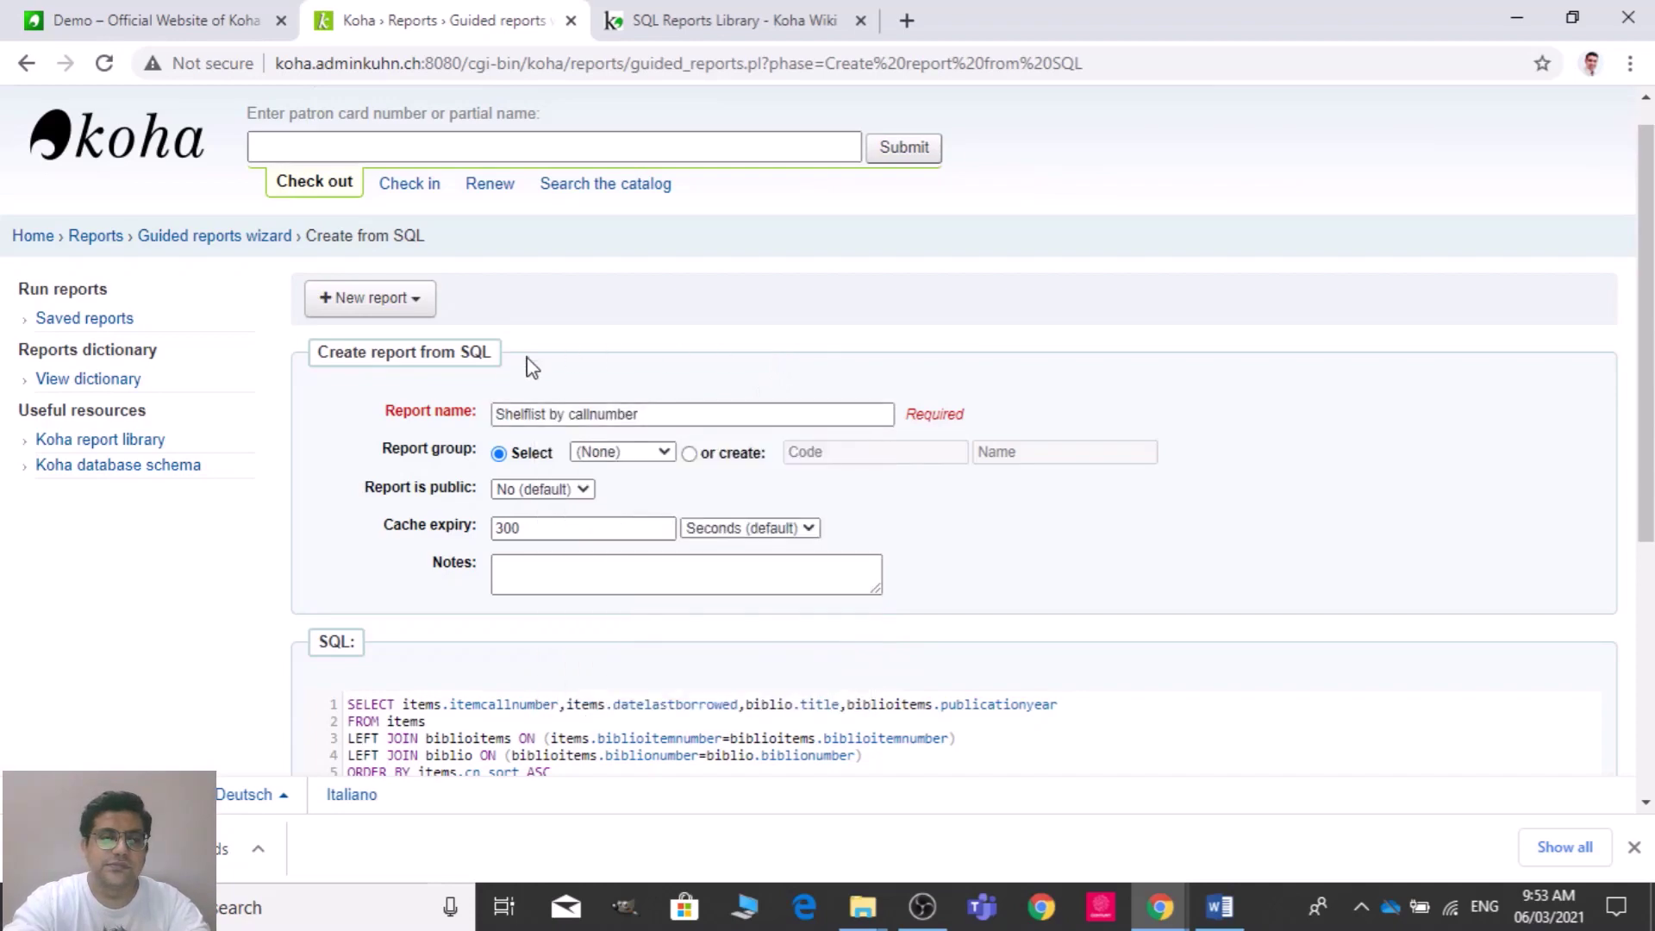
scroll(1615, 629, "down", 3)
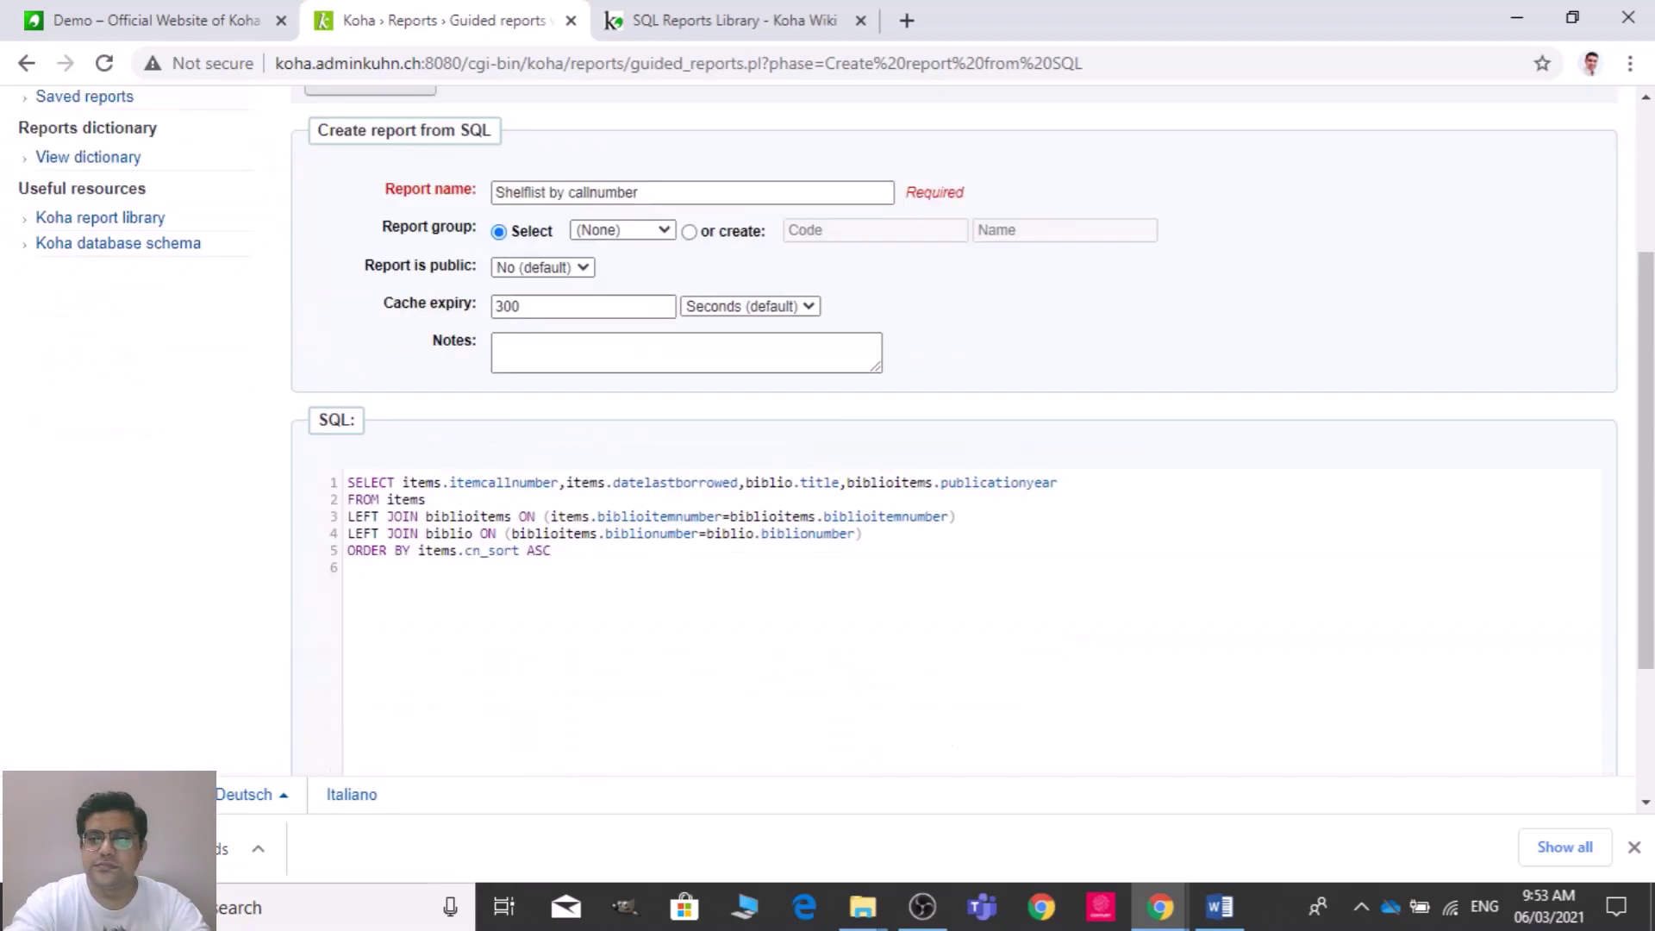
scroll(1614, 629, "down", 3)
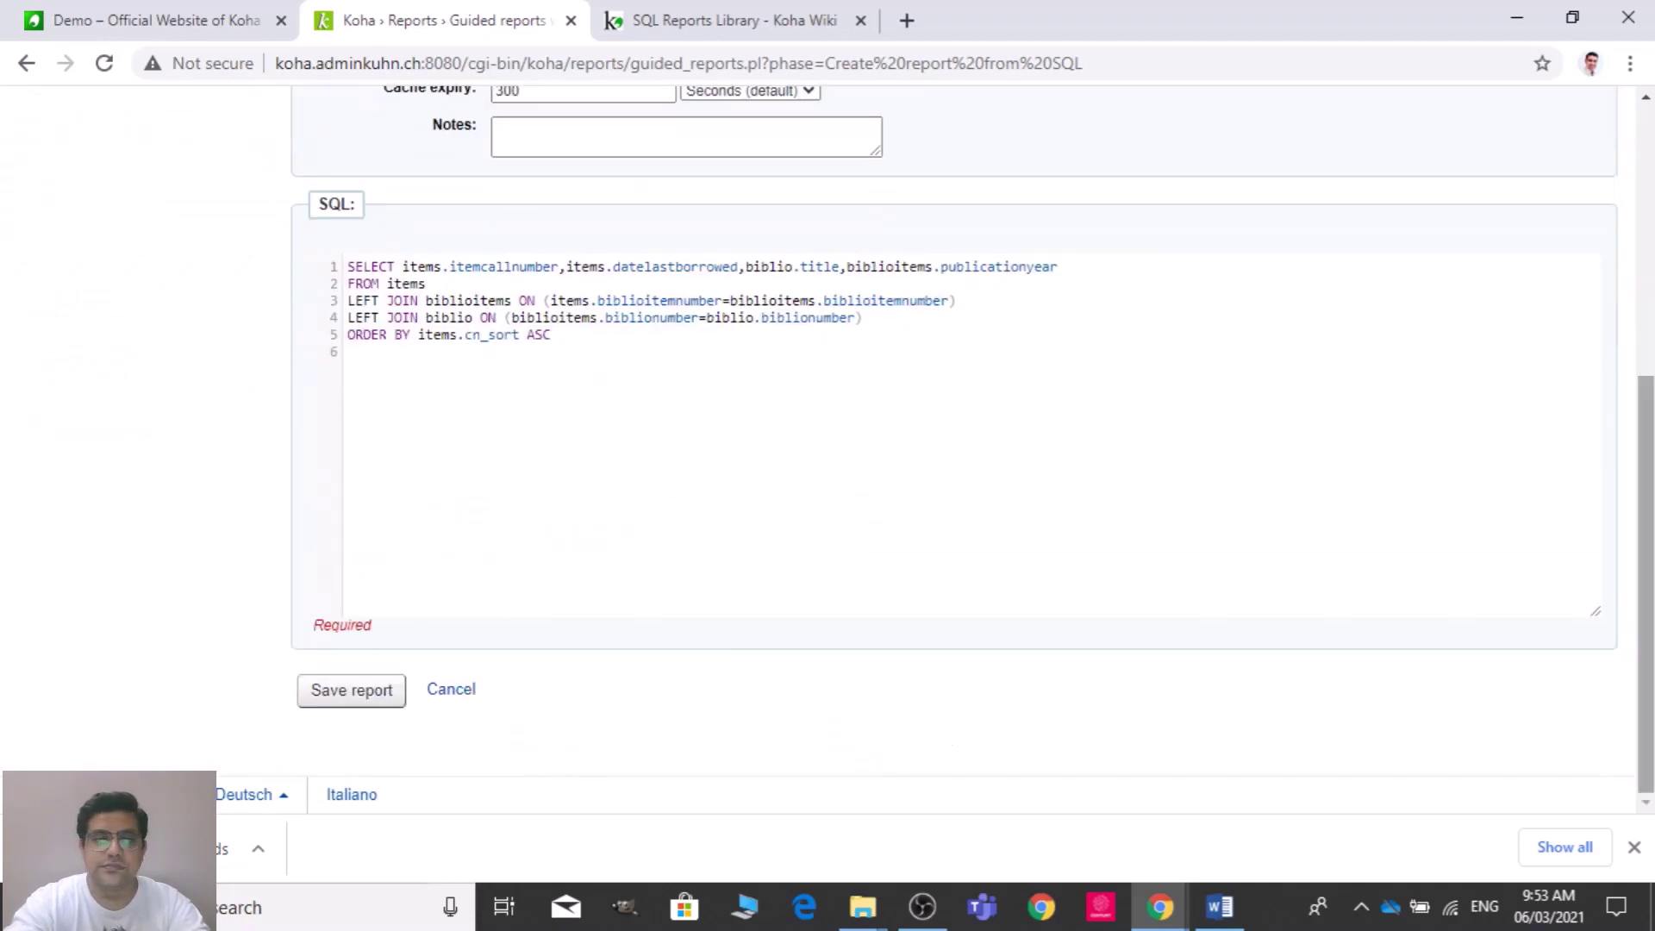
left_click(328, 707)
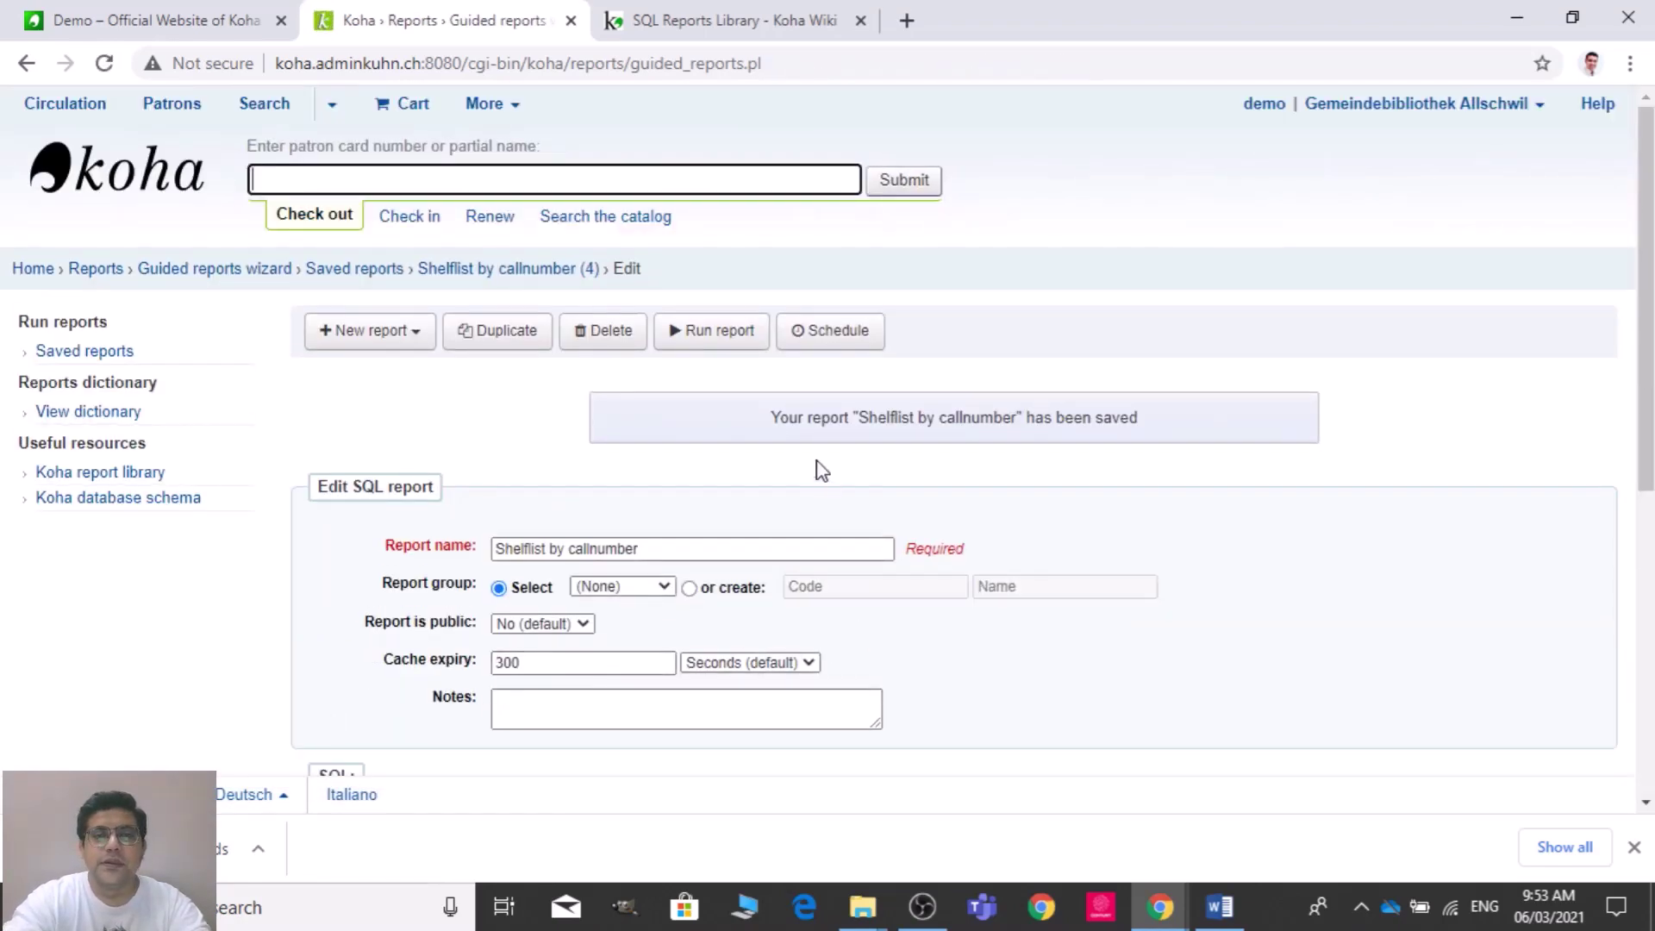
- Run the "Shelflist by callnumber" report and review the listed call numbers and titles
left_click(733, 339)
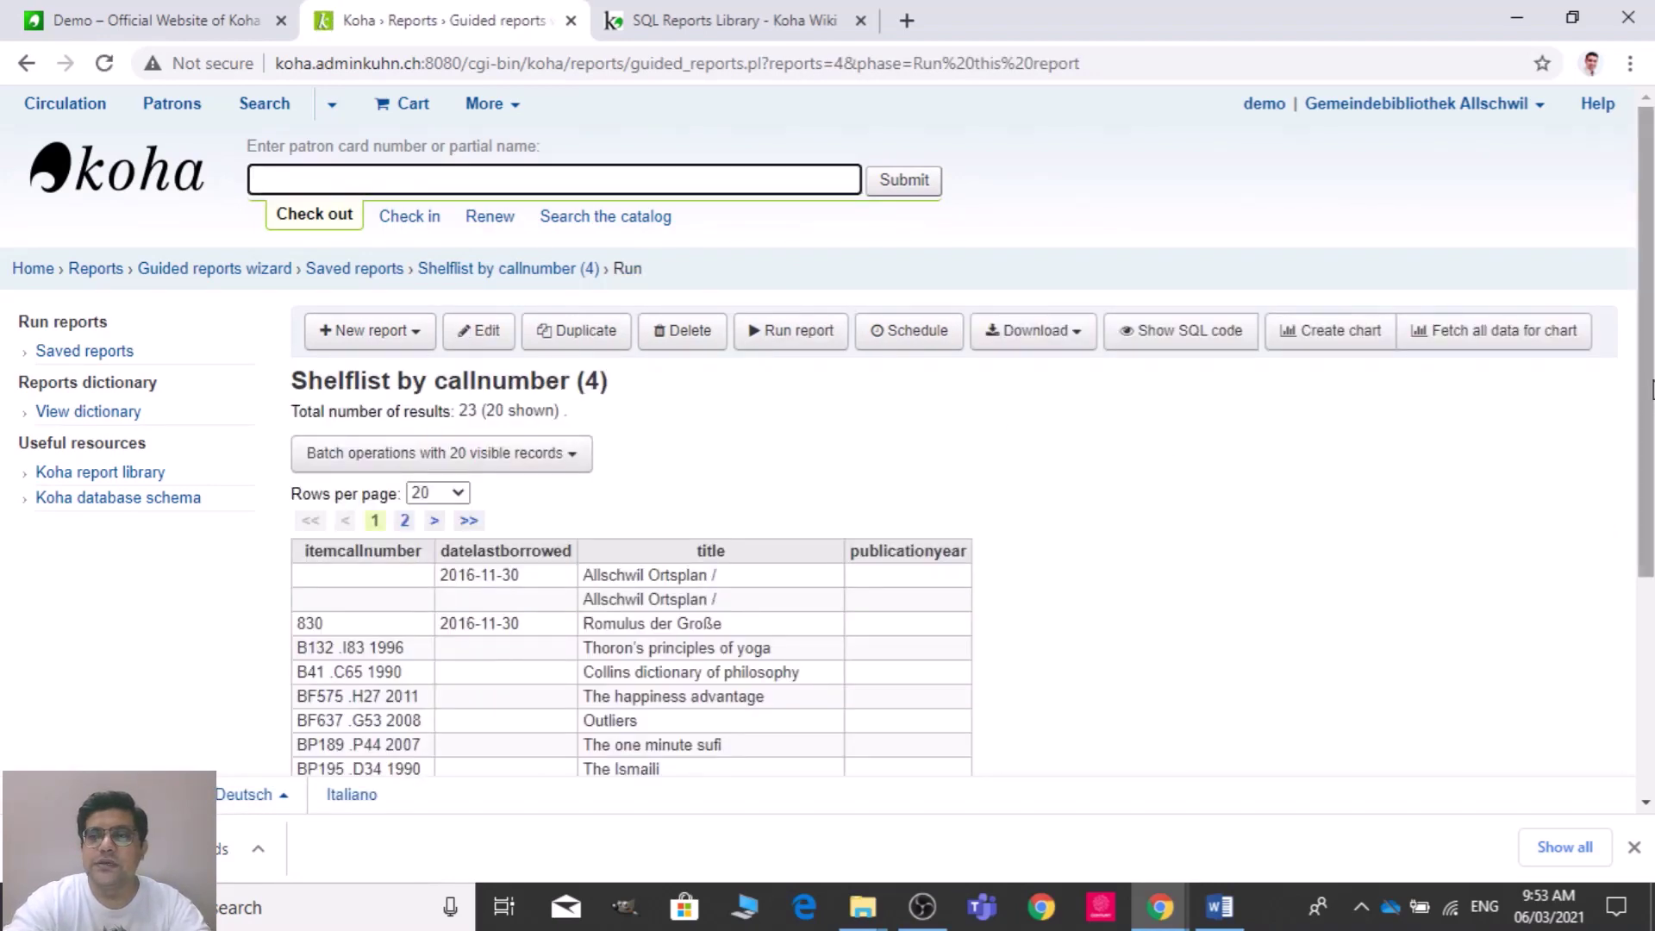
left_click_drag(1651, 388, 1651, 605)
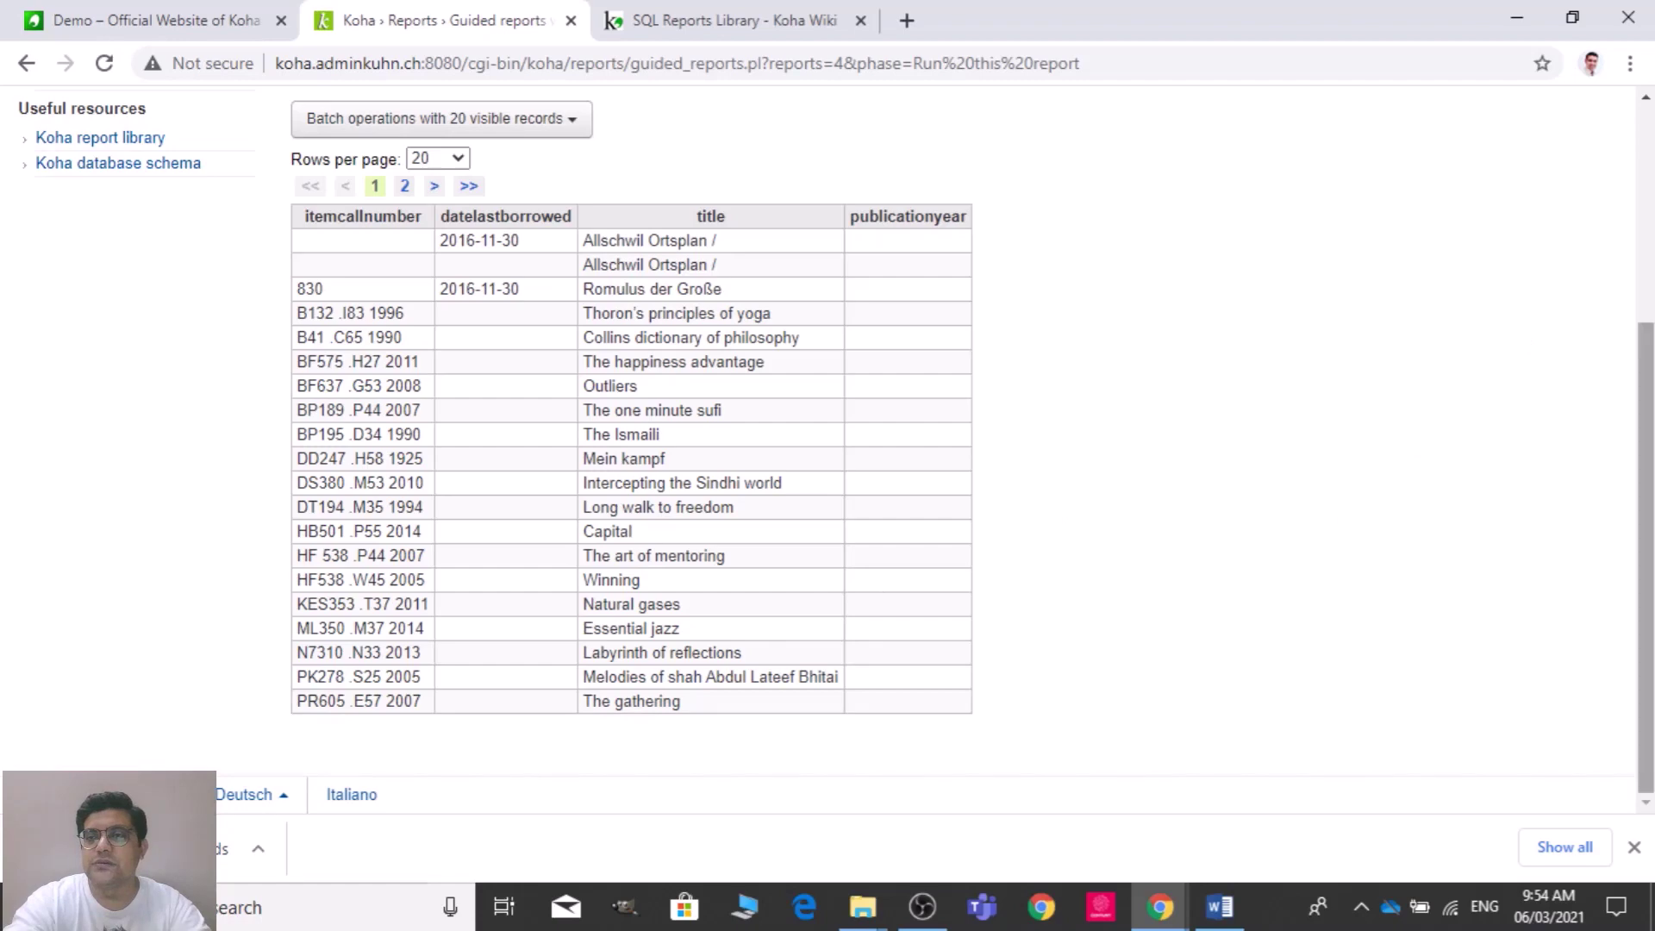
scroll(1294, 258, "up", 3)
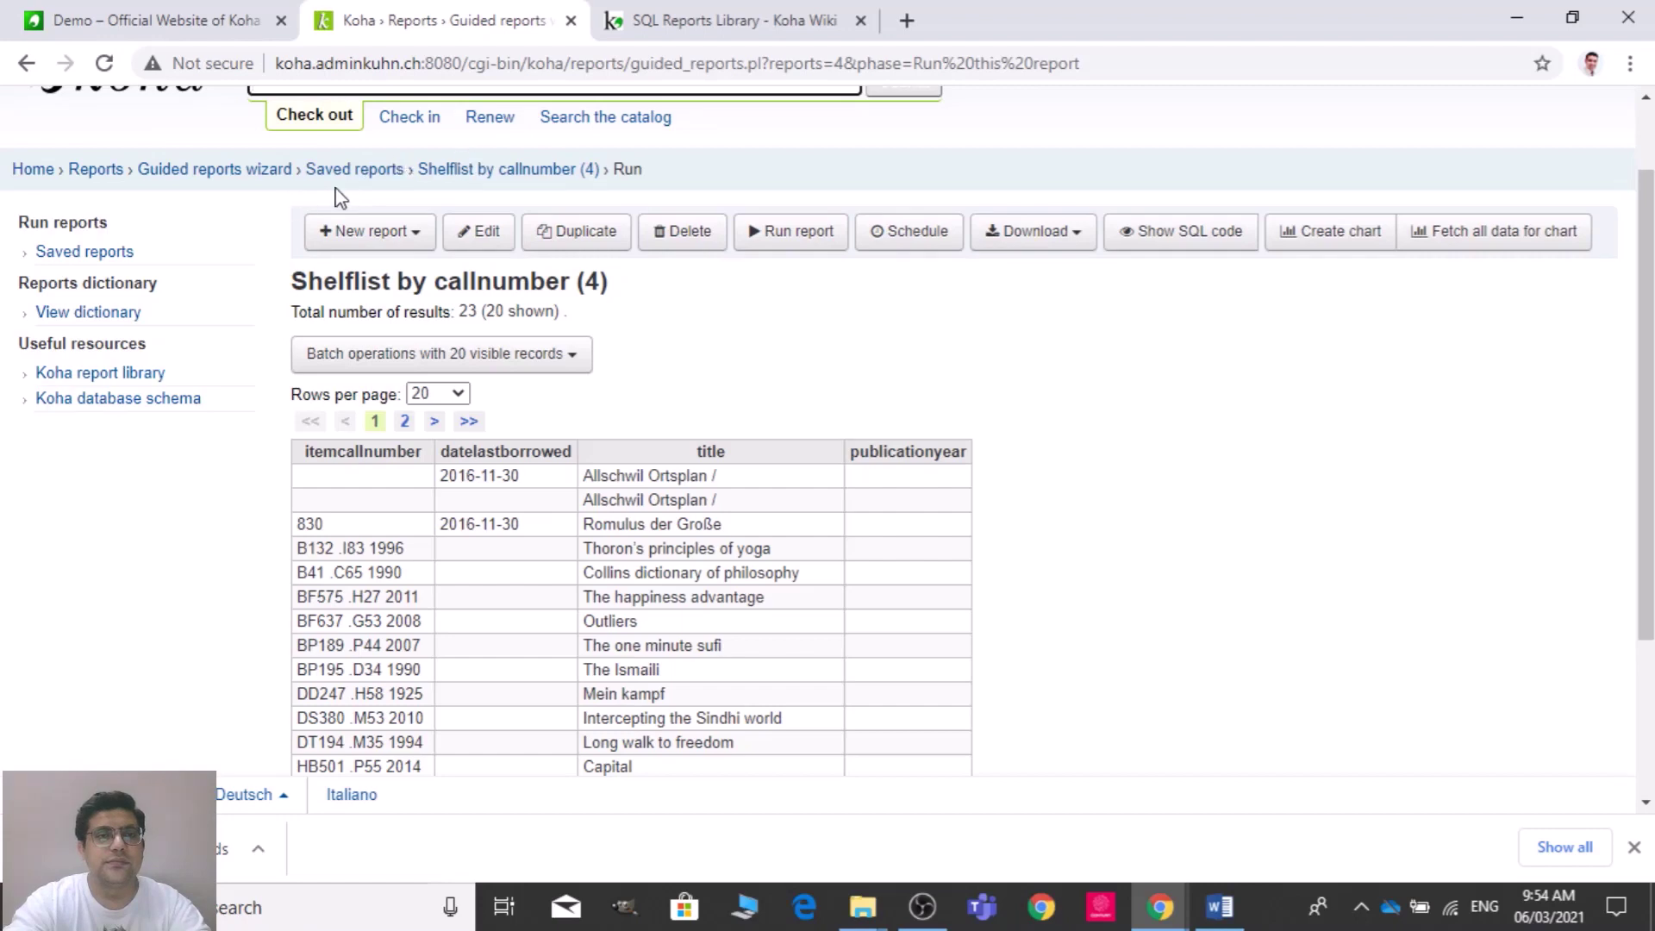
- Copy the "List of new items added in a date & subject range" query from the SQL Reports Library wiki page
left_click(695, 14)
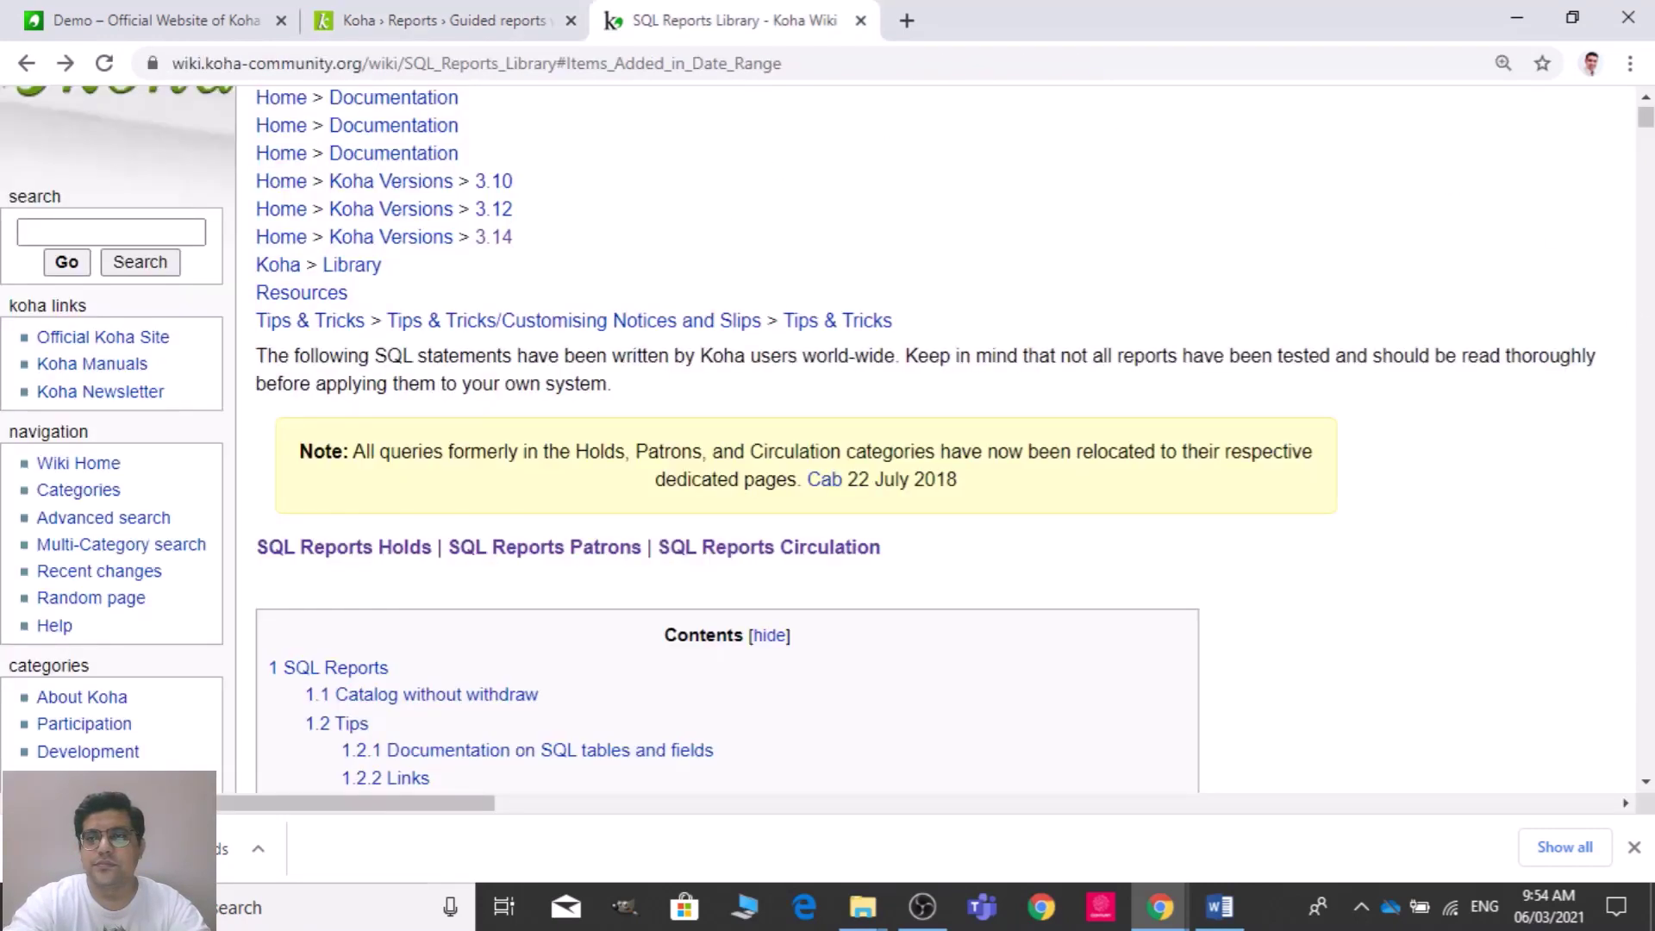
scroll(862, 432, "down", 20)
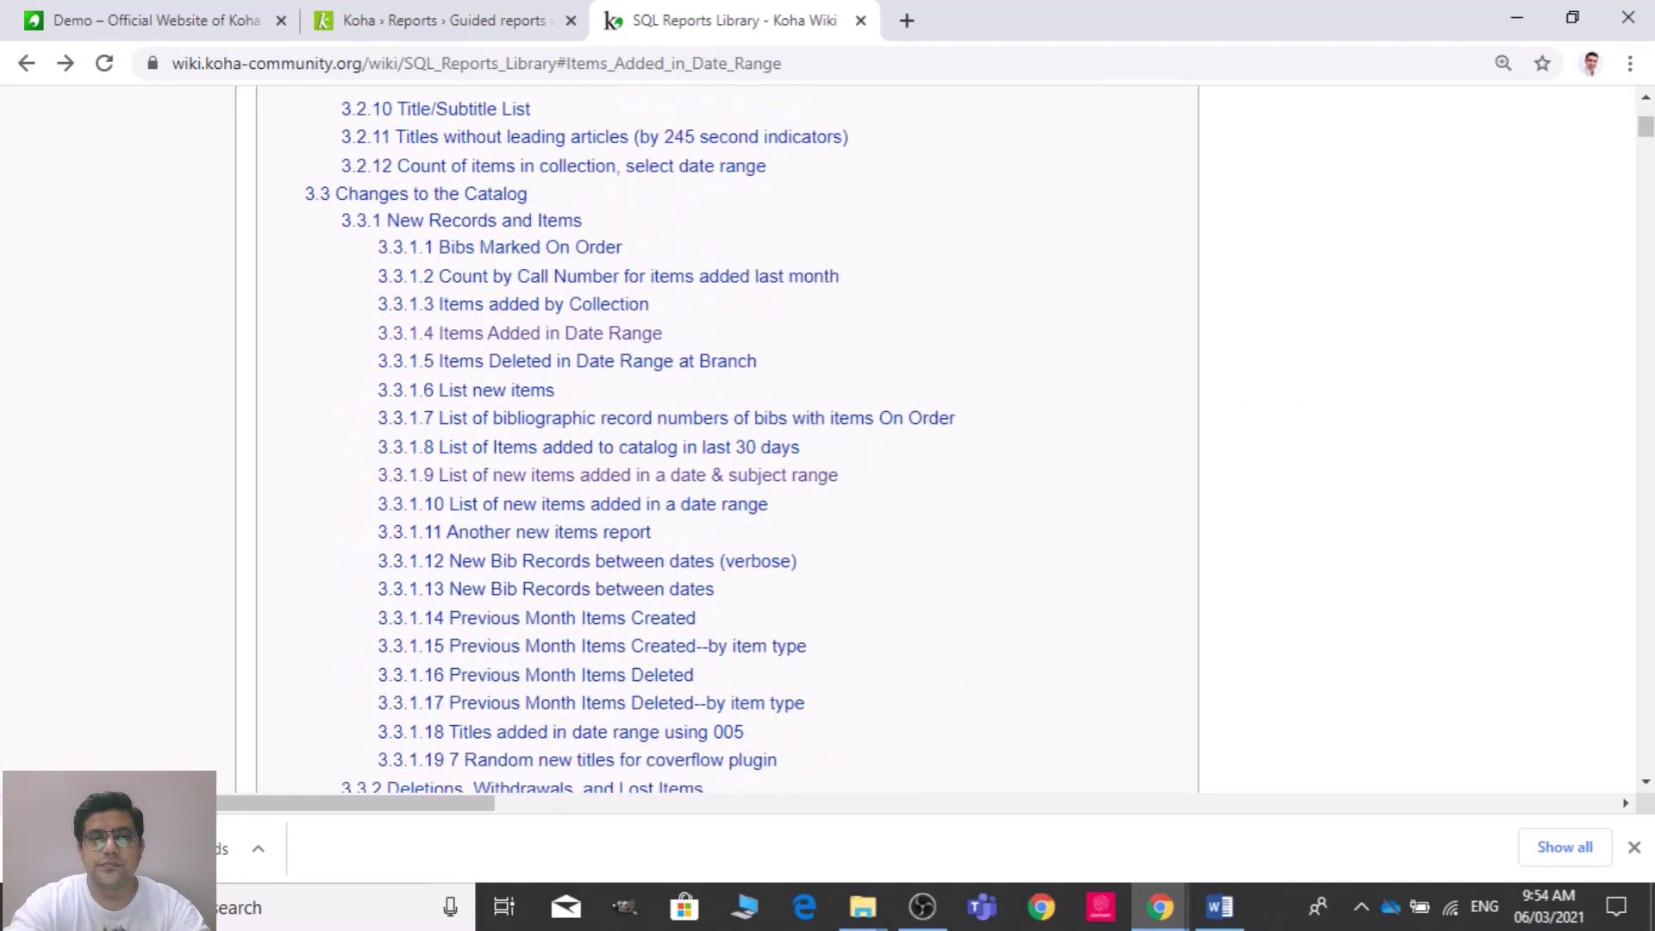
scroll(725, 440, "down", 7)
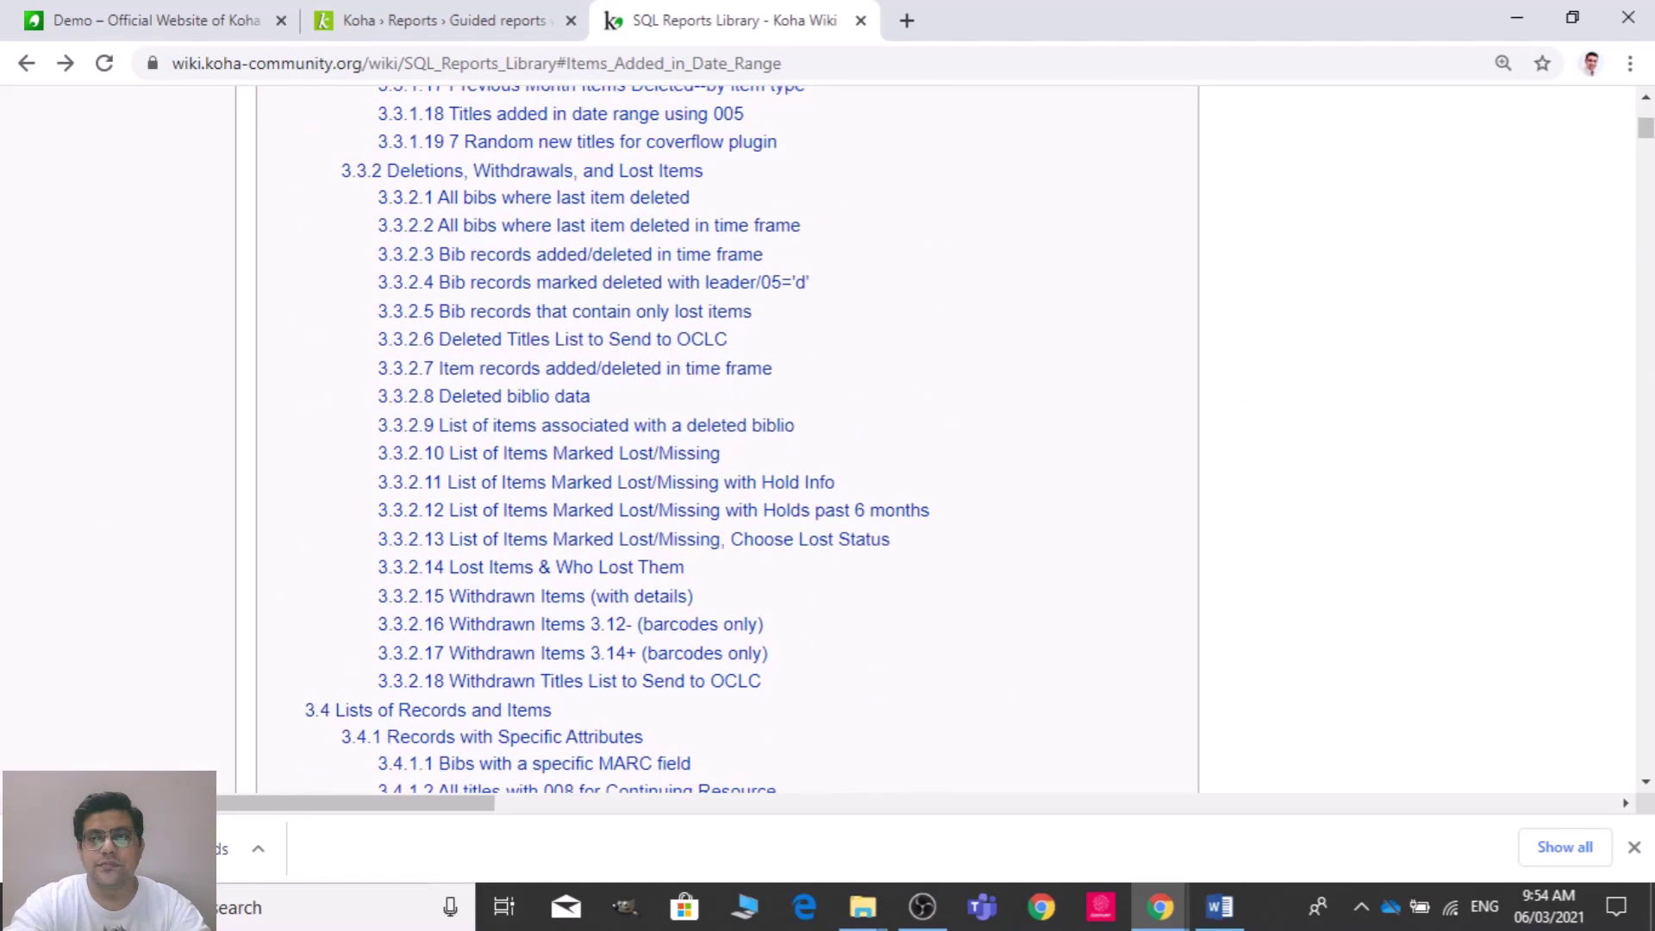
left_click(1646, 118)
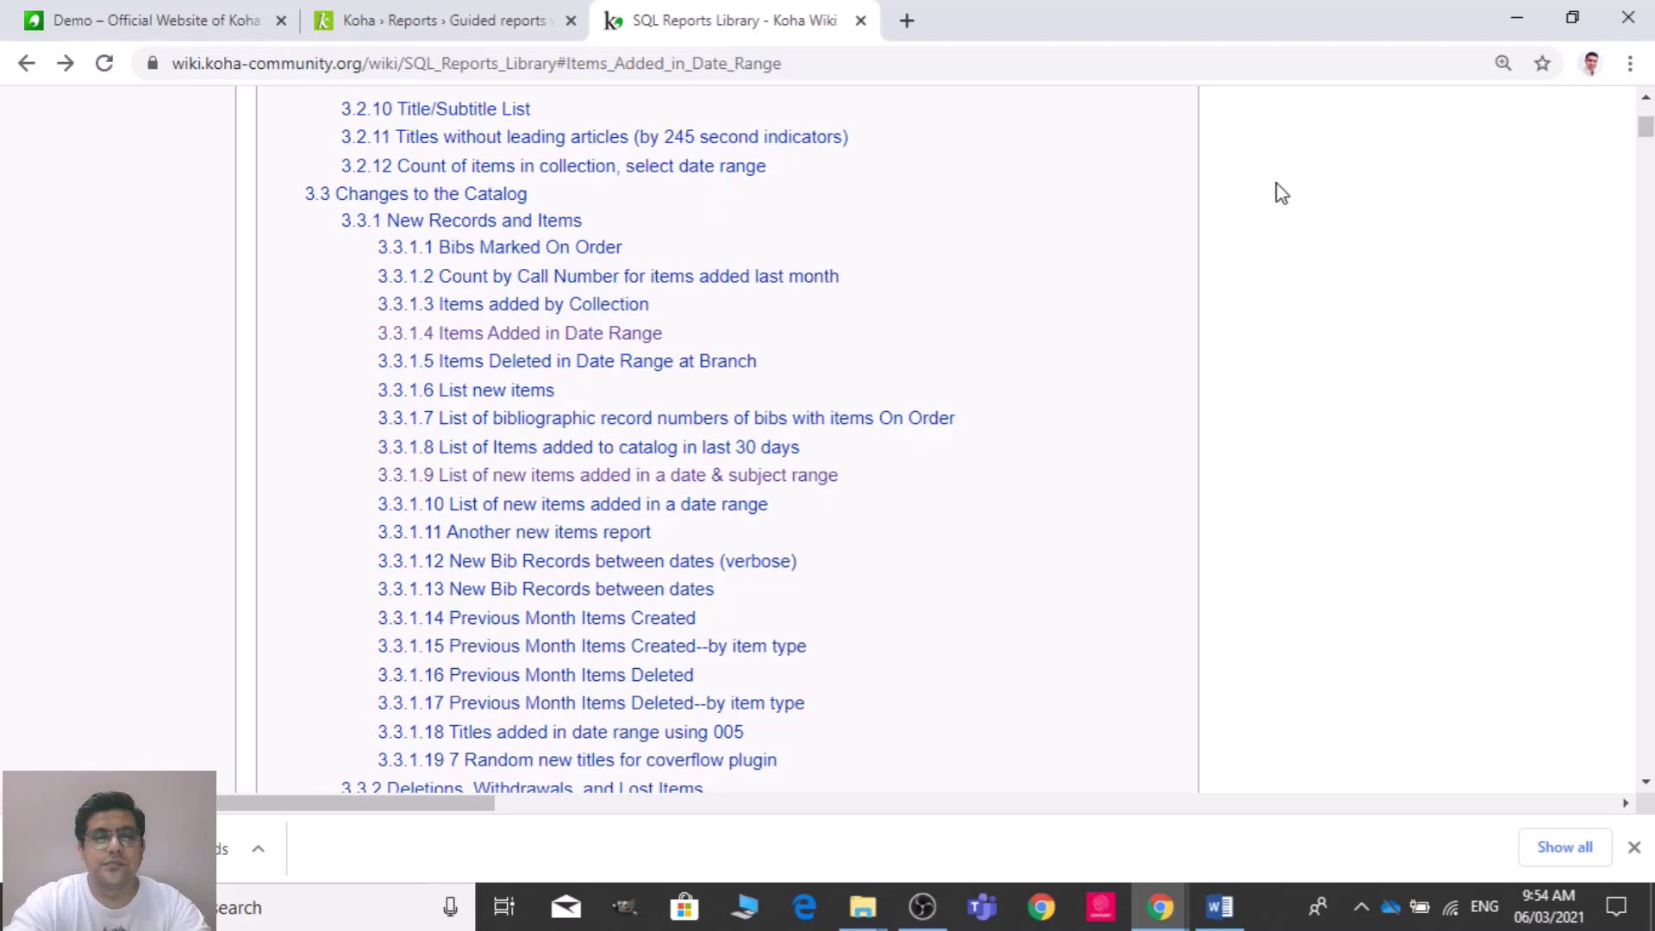
left_click(791, 484)
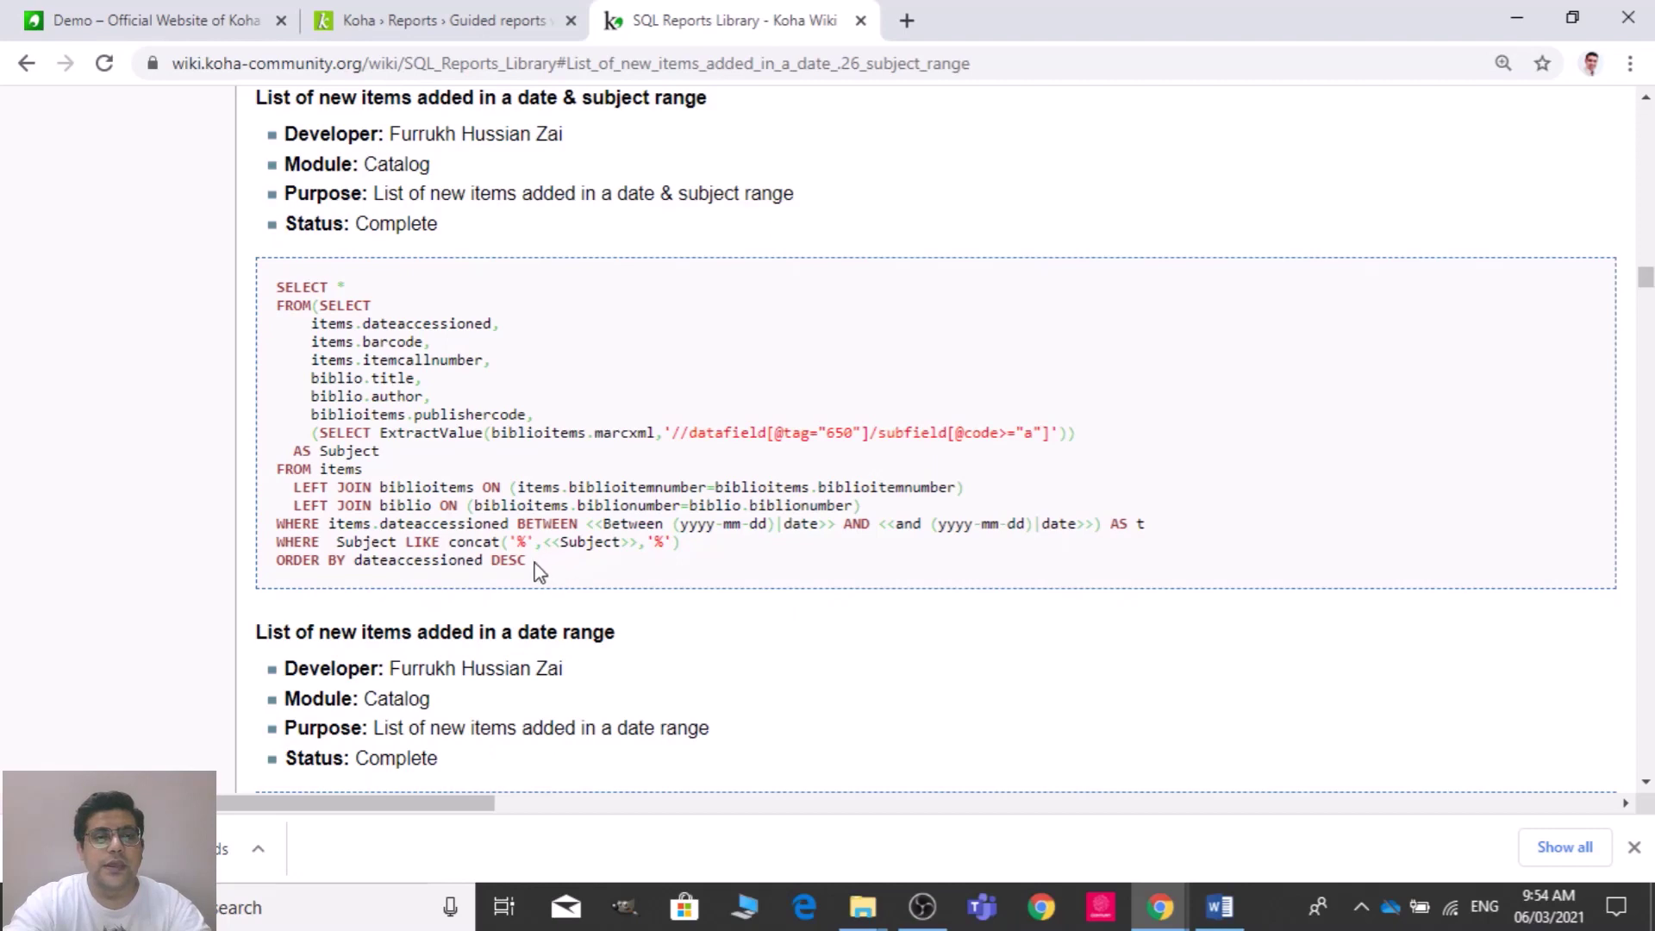
left_click_drag(534, 562, 242, 279)
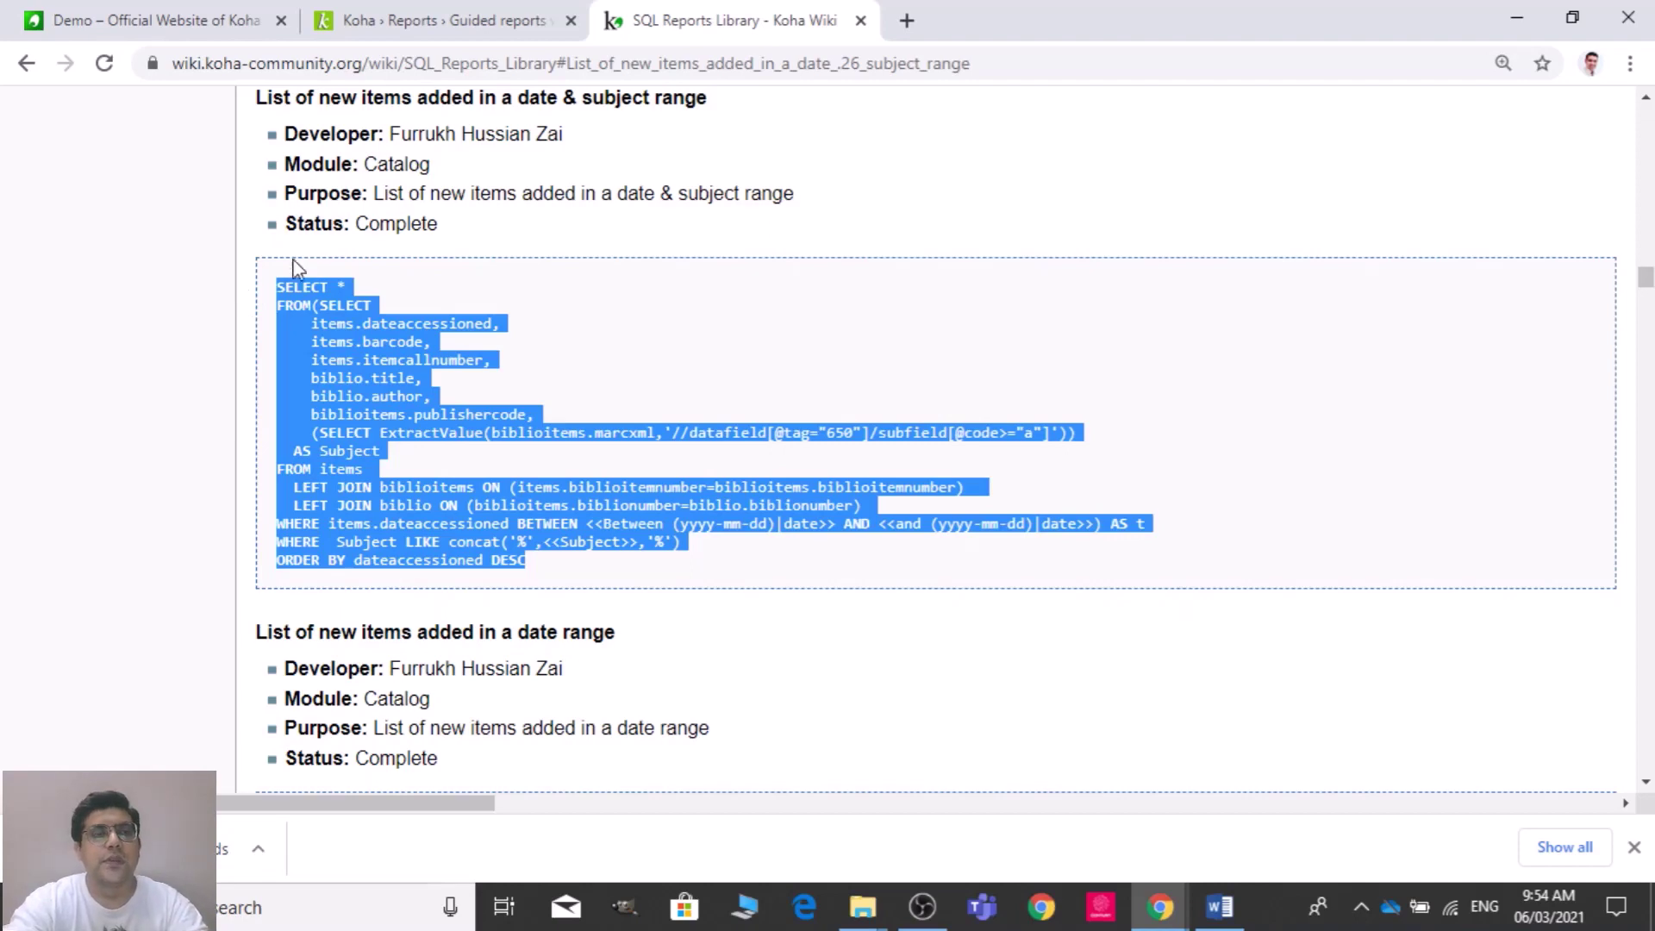
- Start a new SQL report in Koha and insert the copied date and subject range query as its SQL
left_click(438, 9)
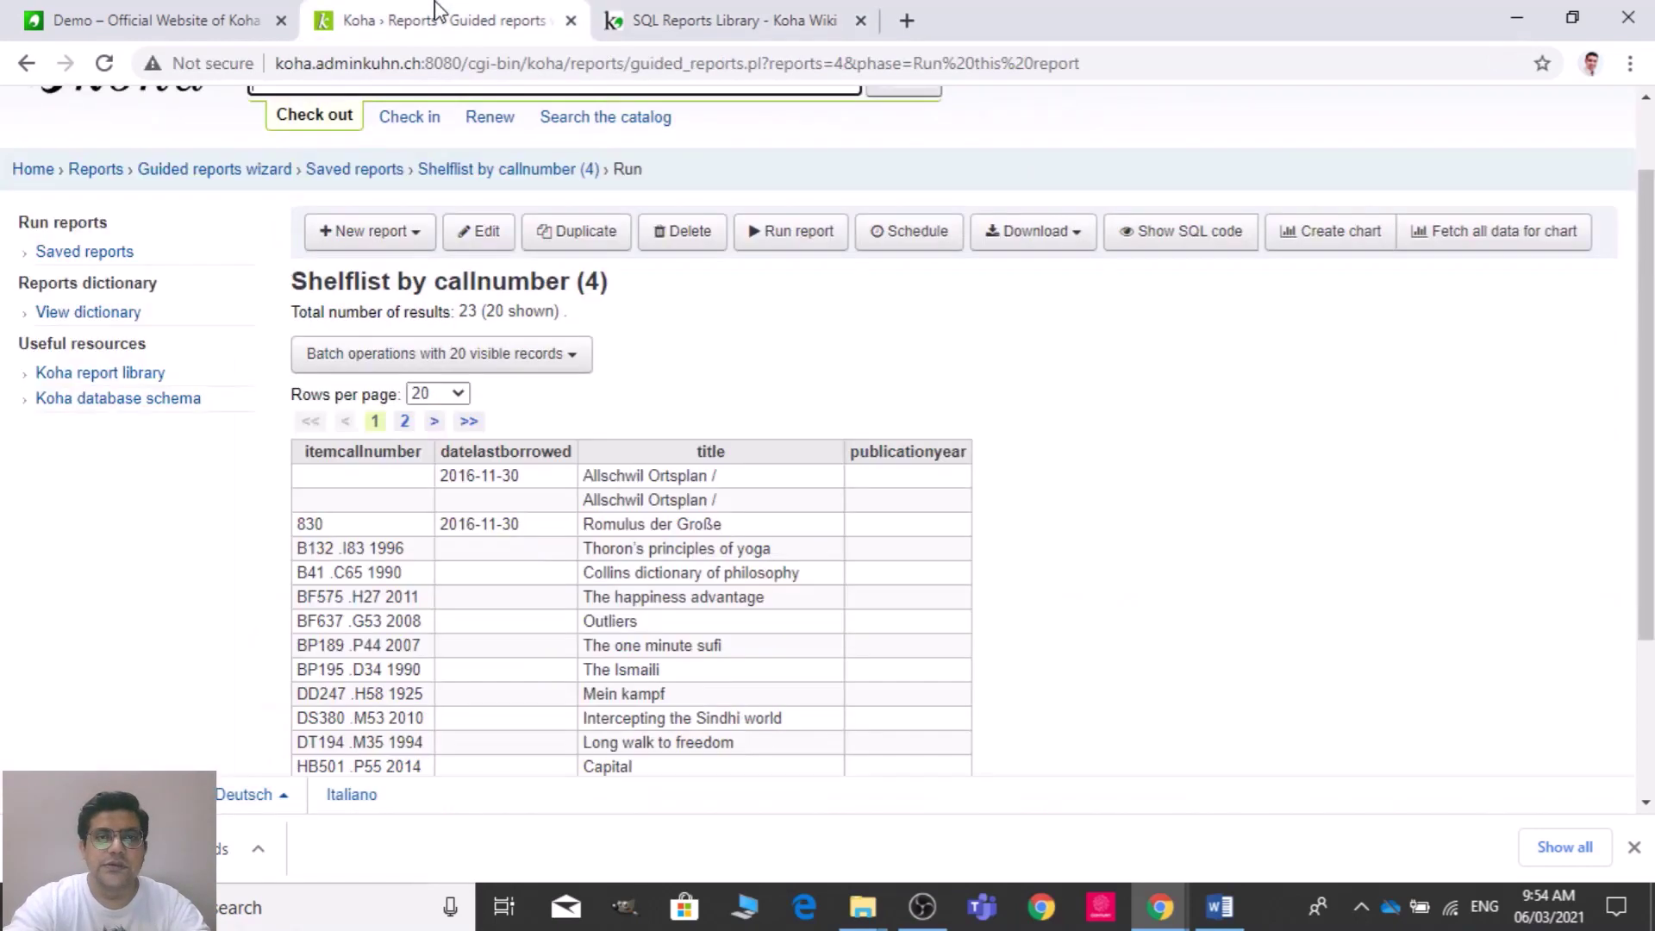
left_click(416, 230)
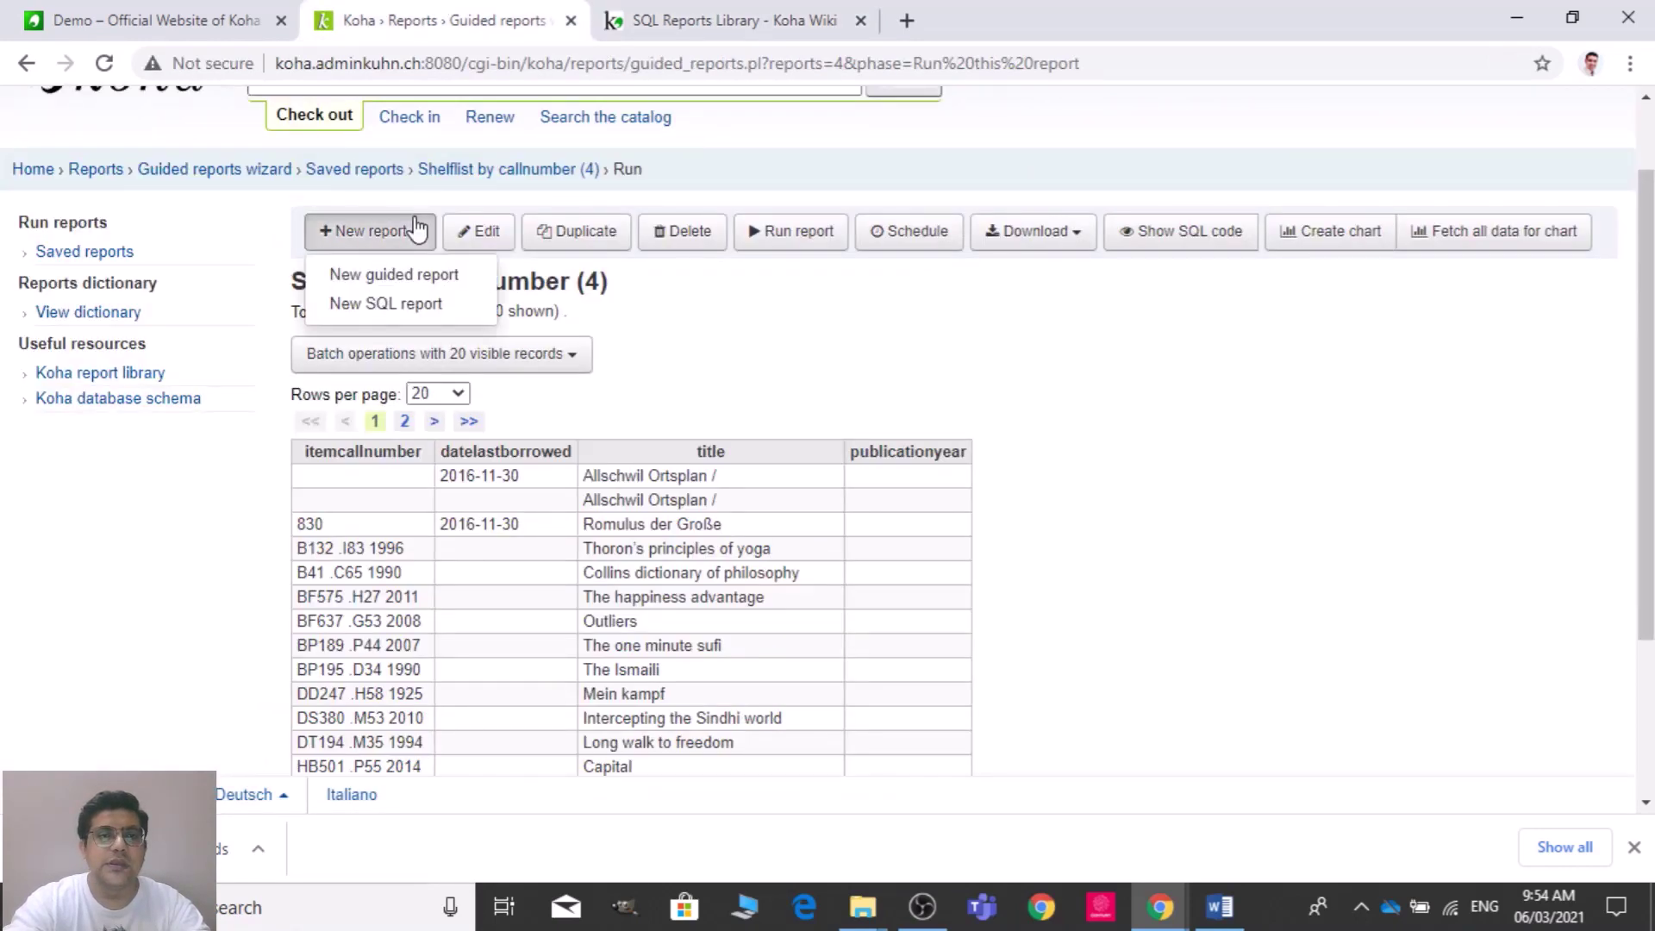
left_click(445, 306)
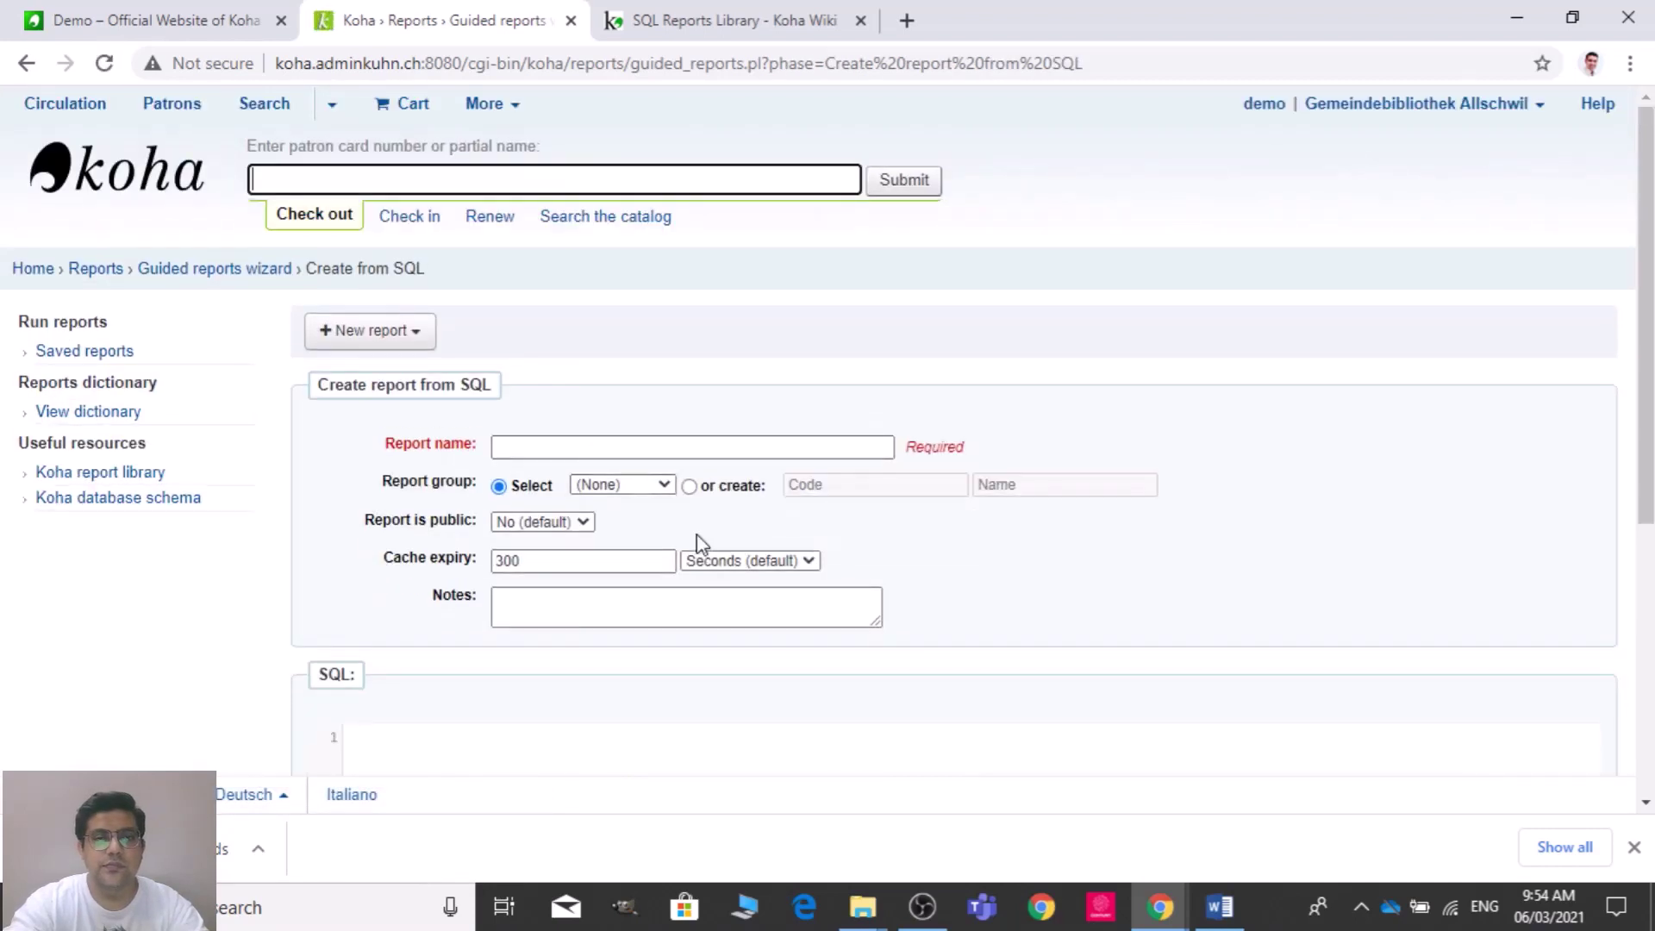
left_click(538, 787)
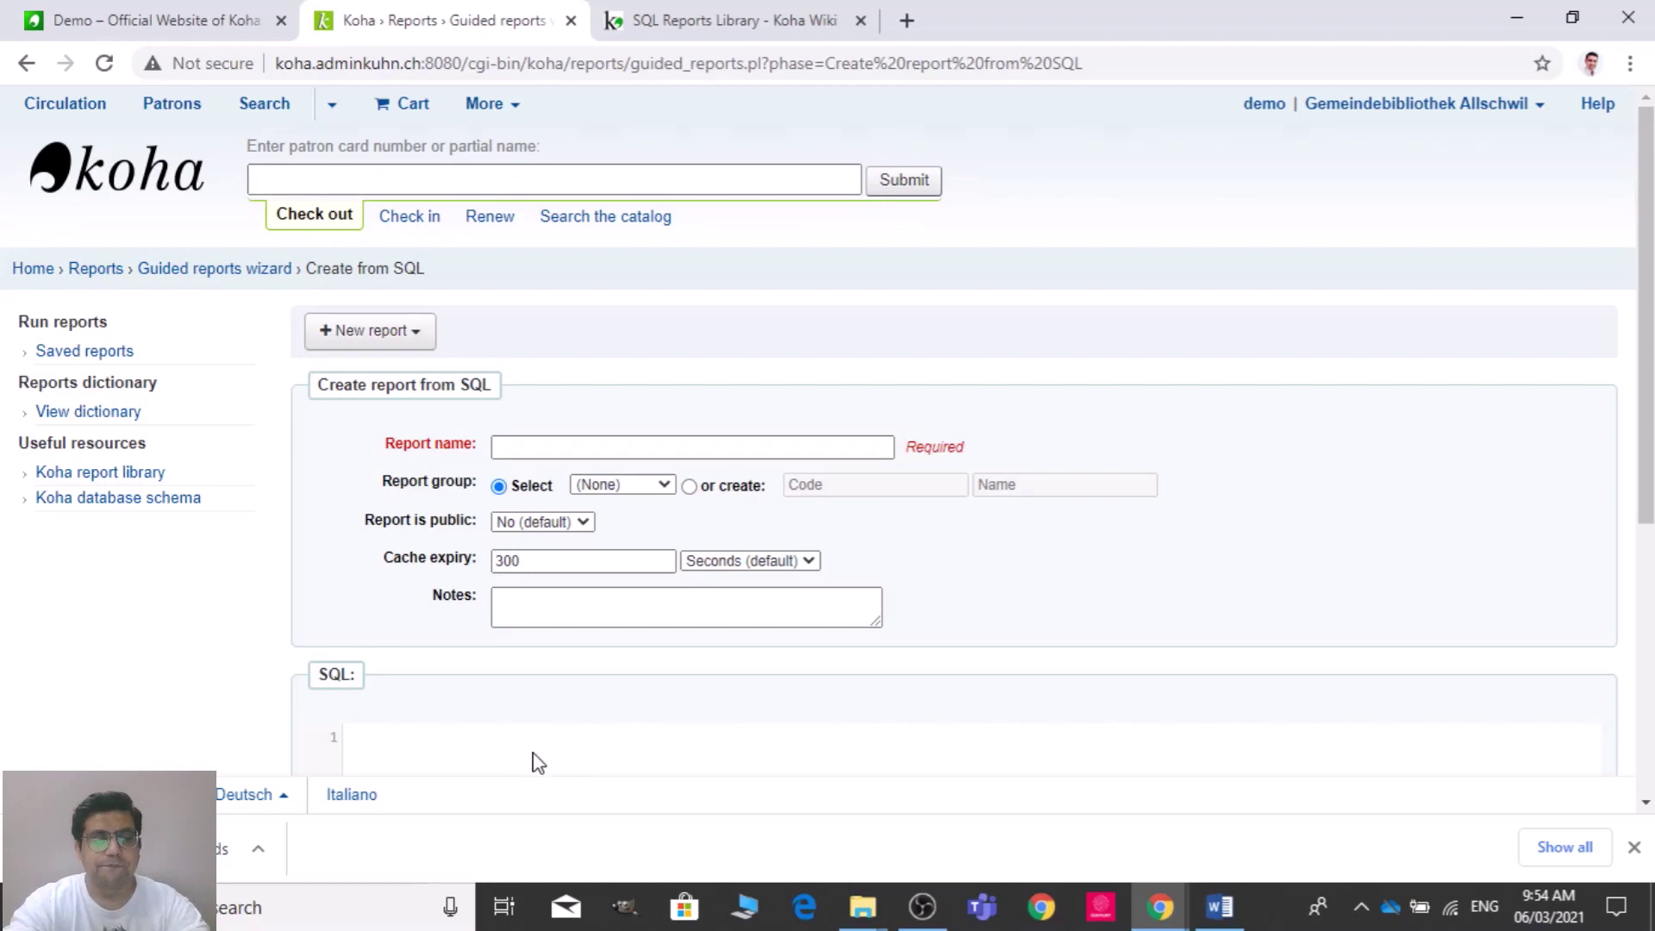
left_click(533, 757)
key("ctrl+v")
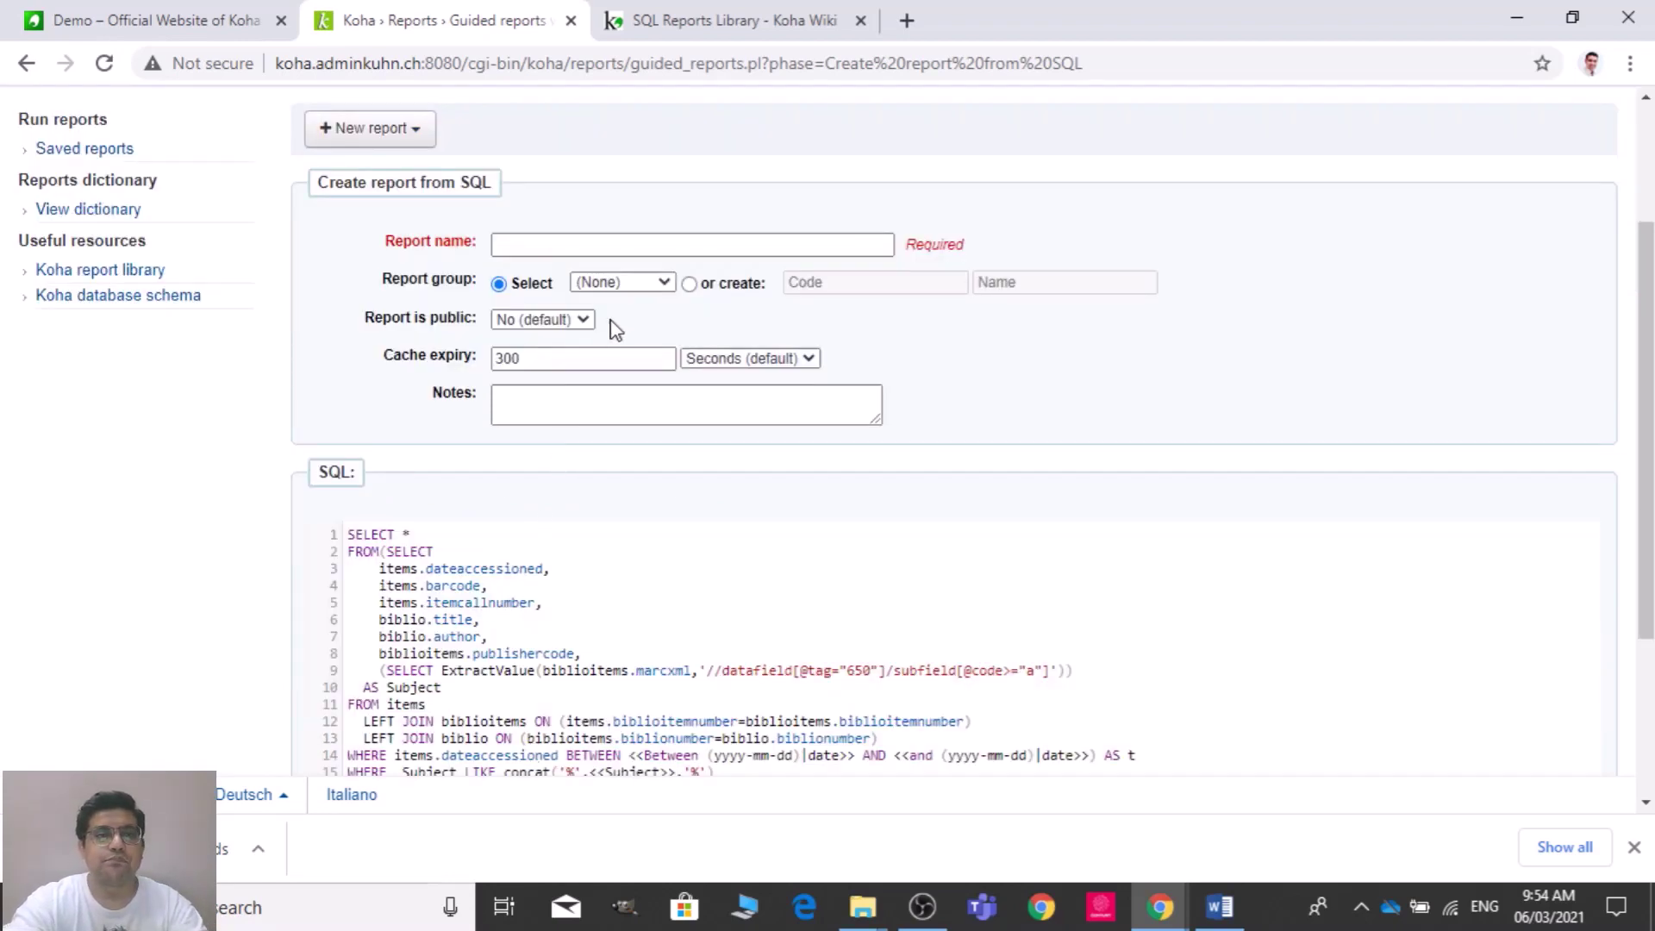
- Name the report "list of new item added in a date and subject range" and save it
left_click(627, 245)
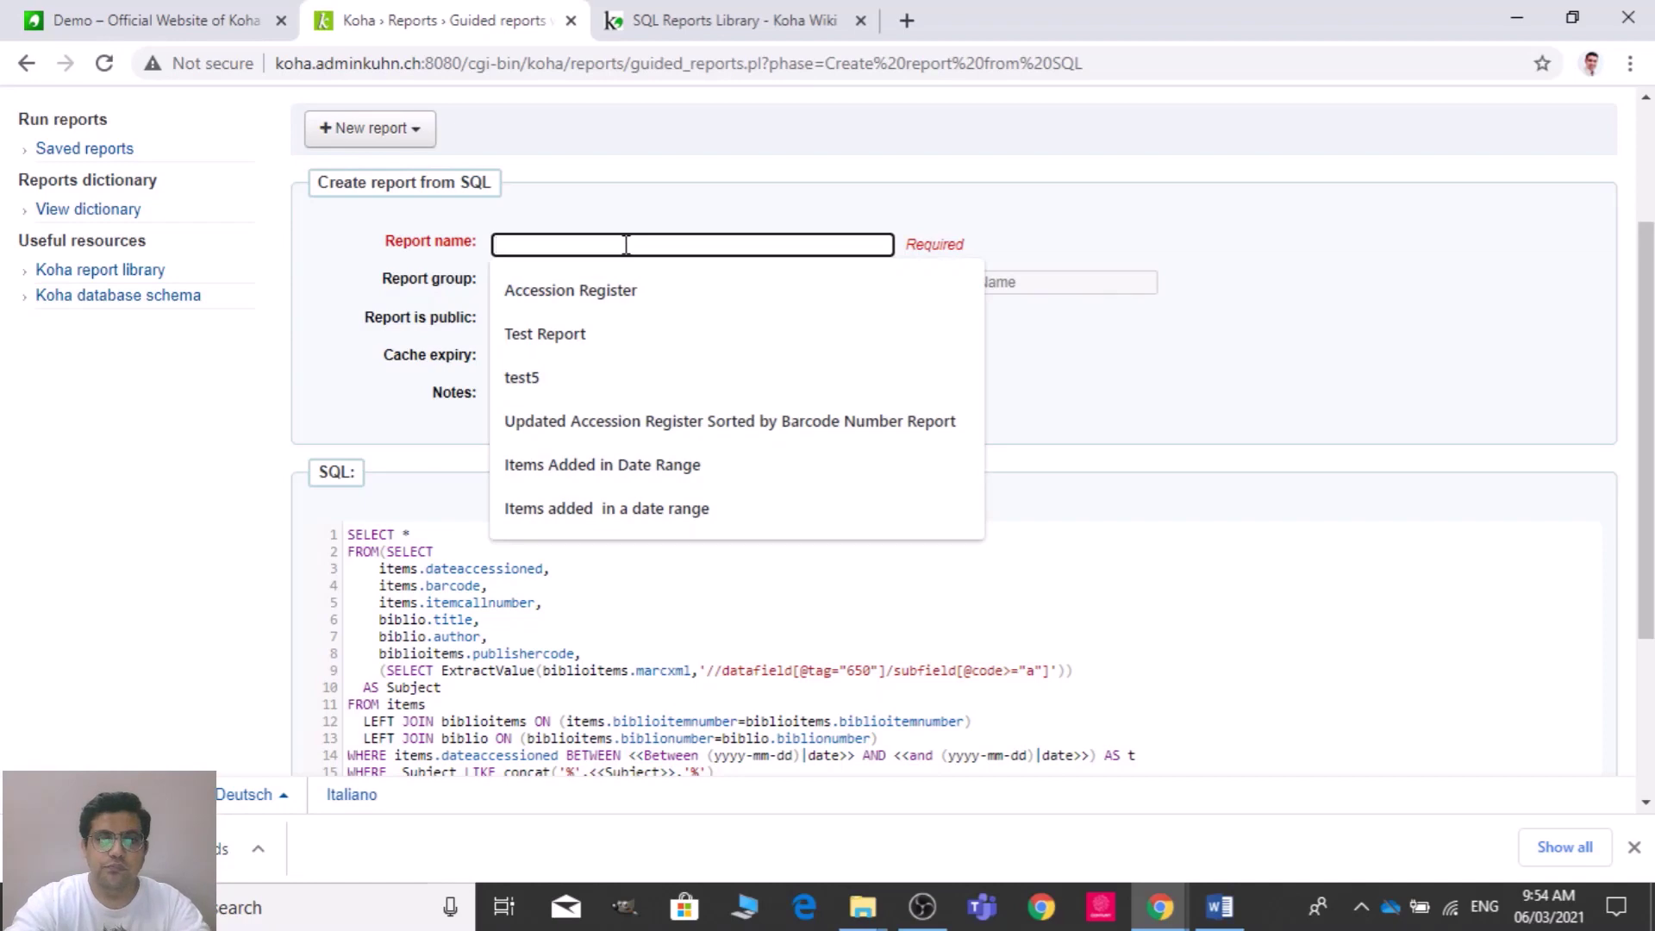
type("l")
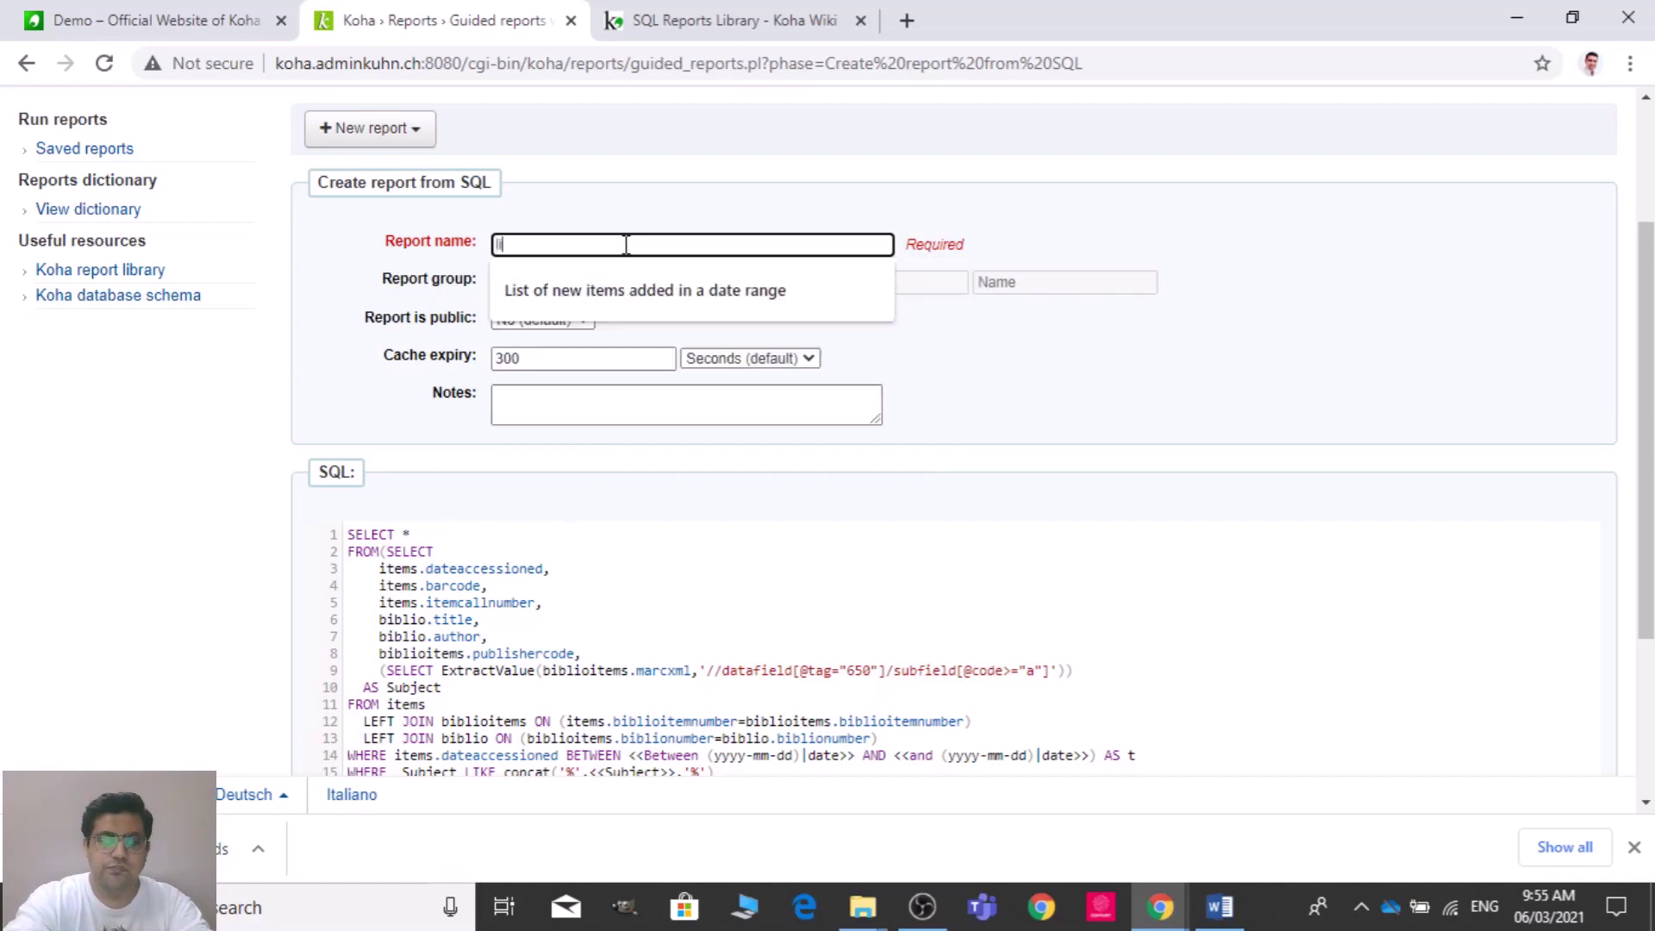
type("ist of n")
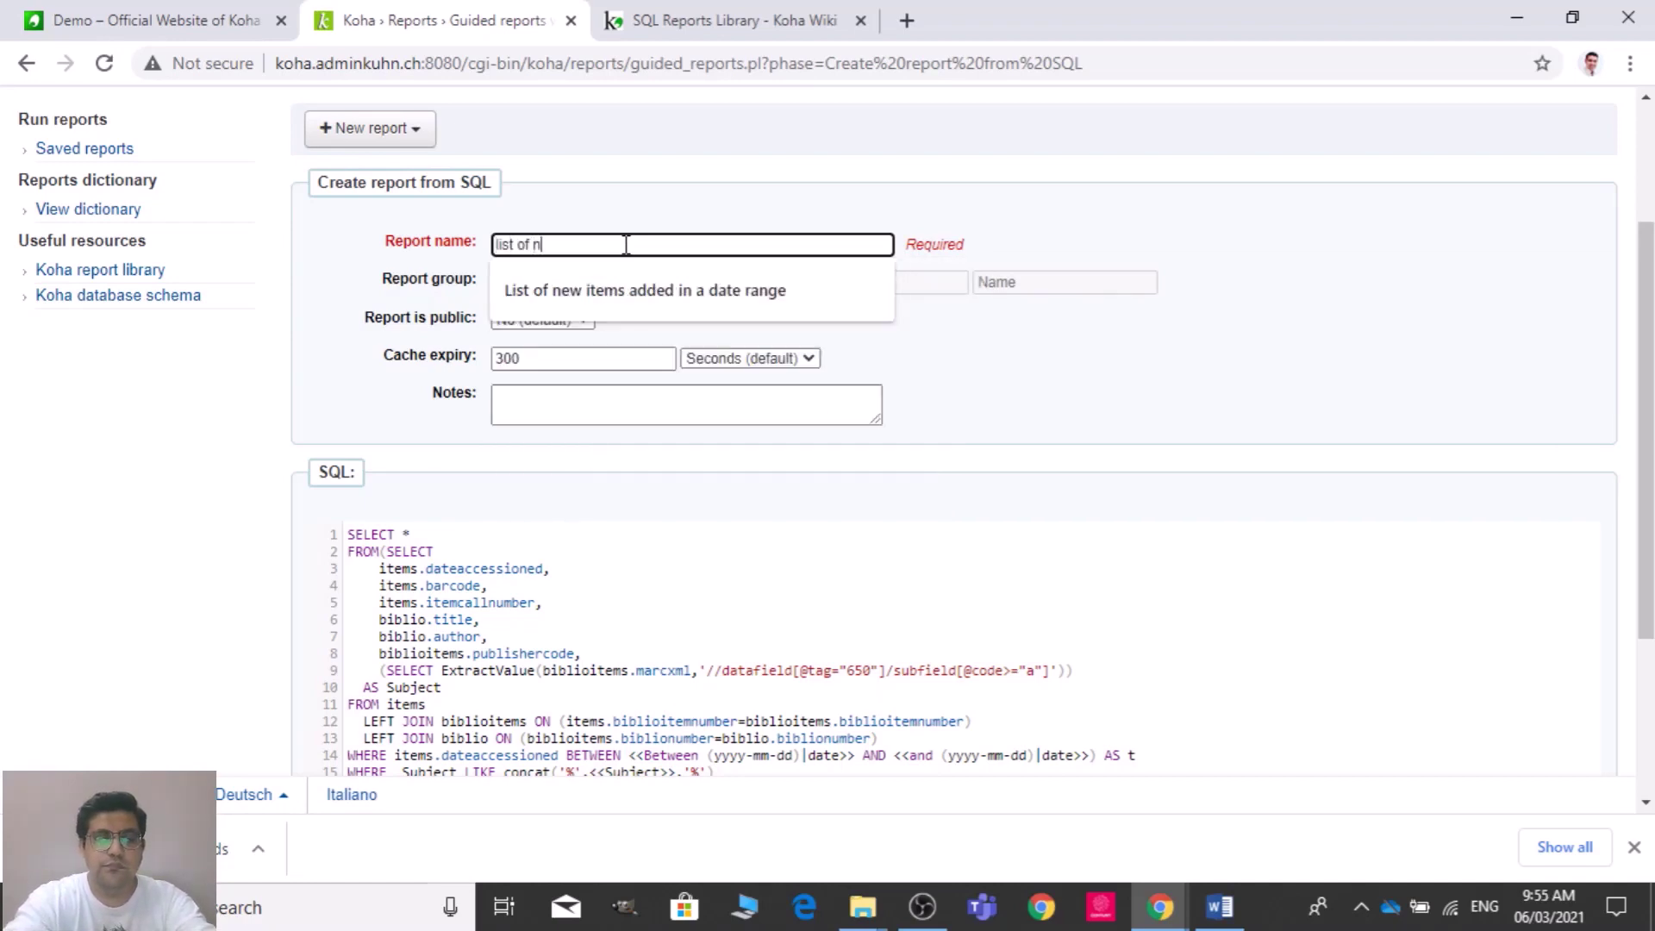
type("ew item added in a date and sub")
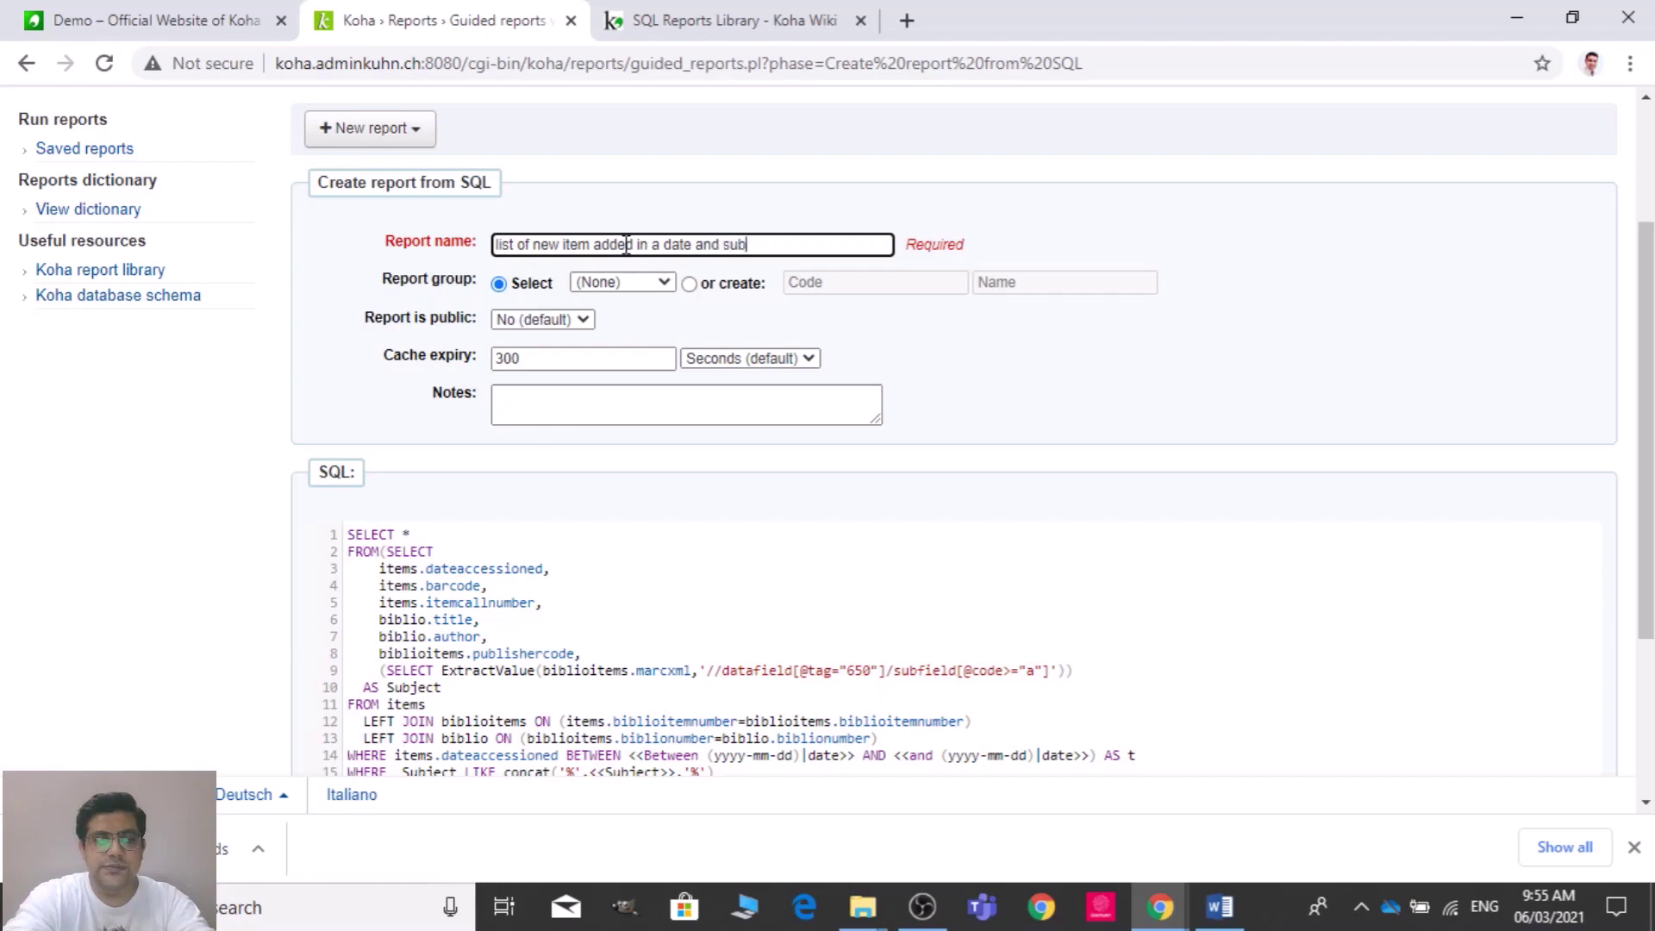
type("range")
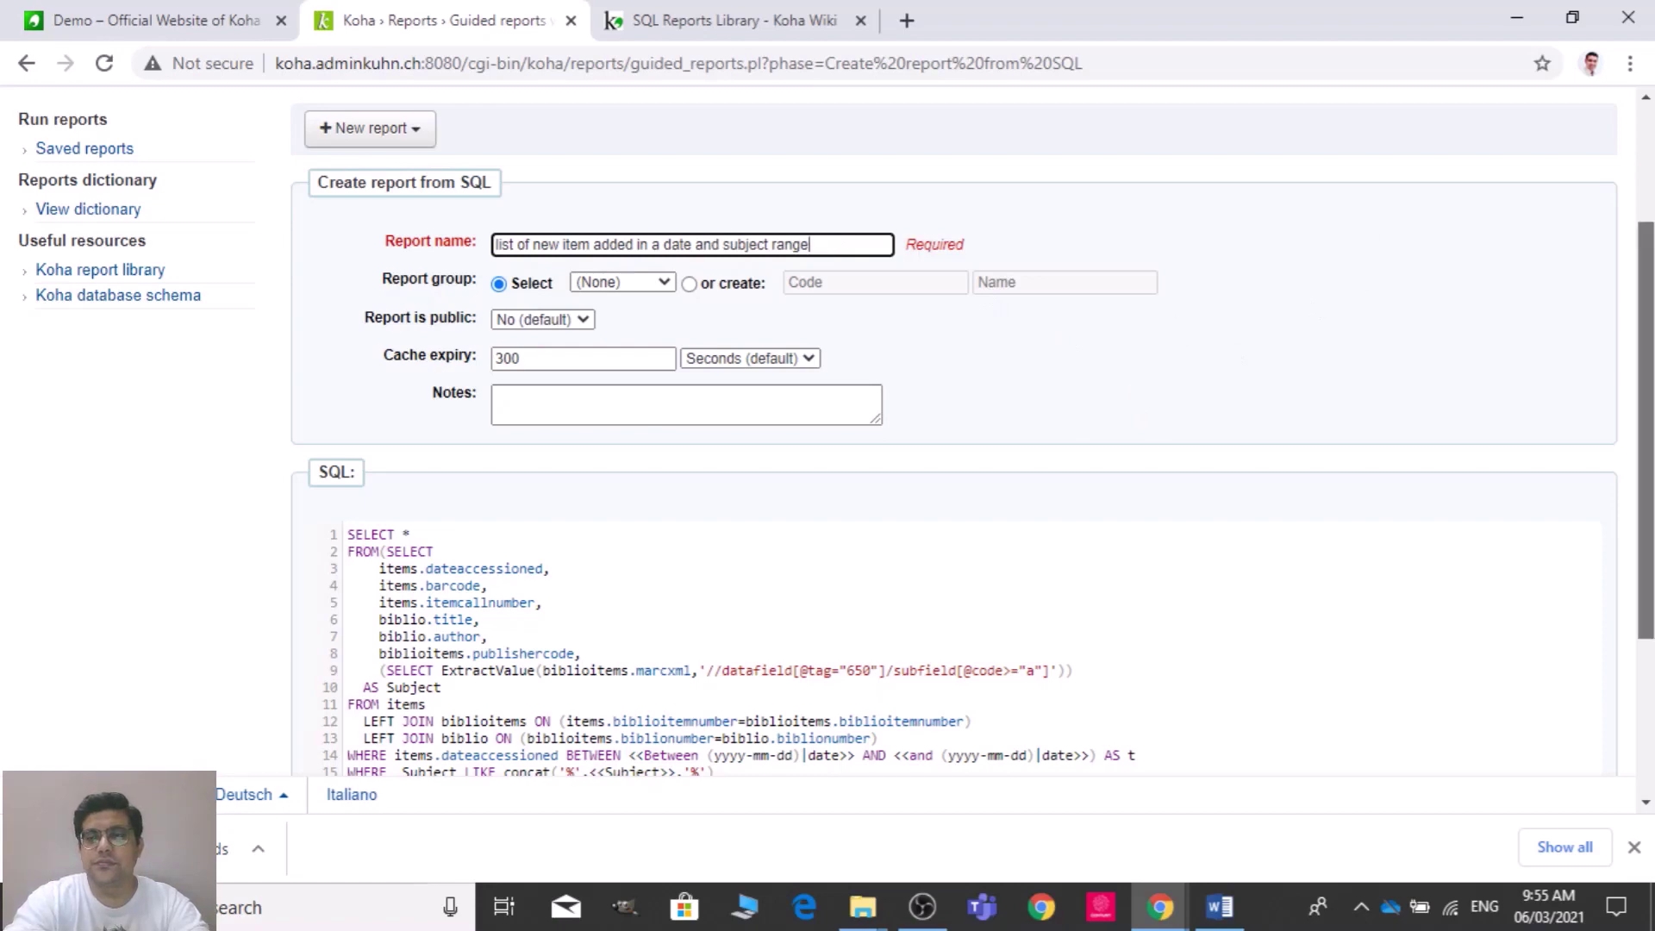
left_click_drag(1647, 540, 1651, 662)
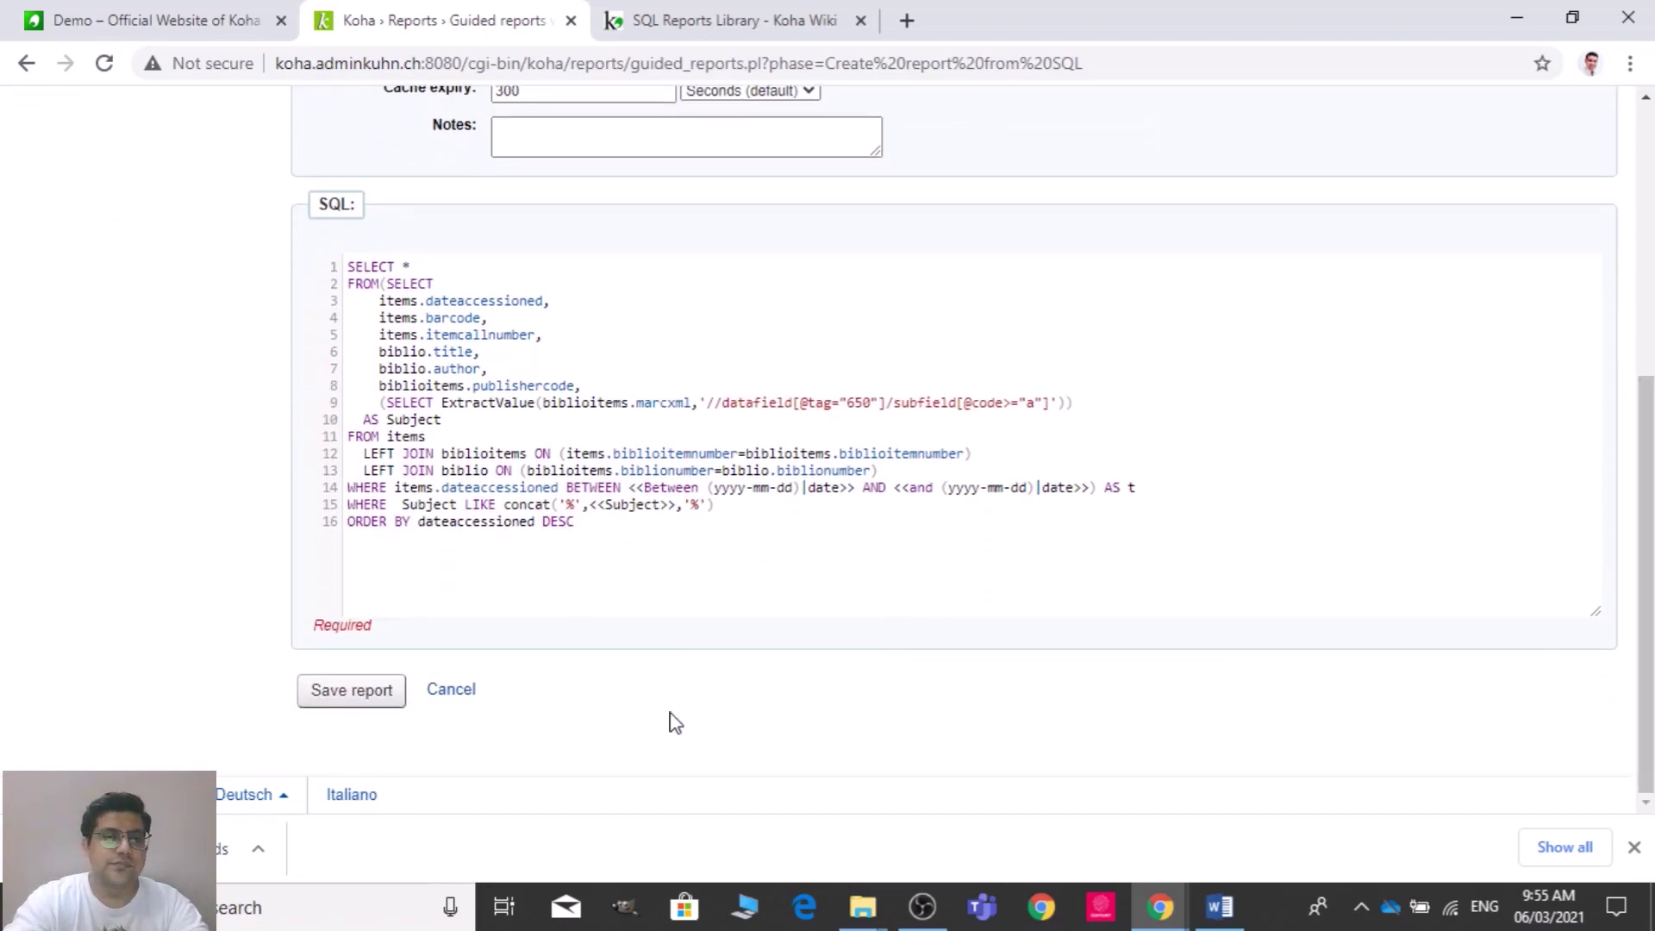
left_click(368, 704)
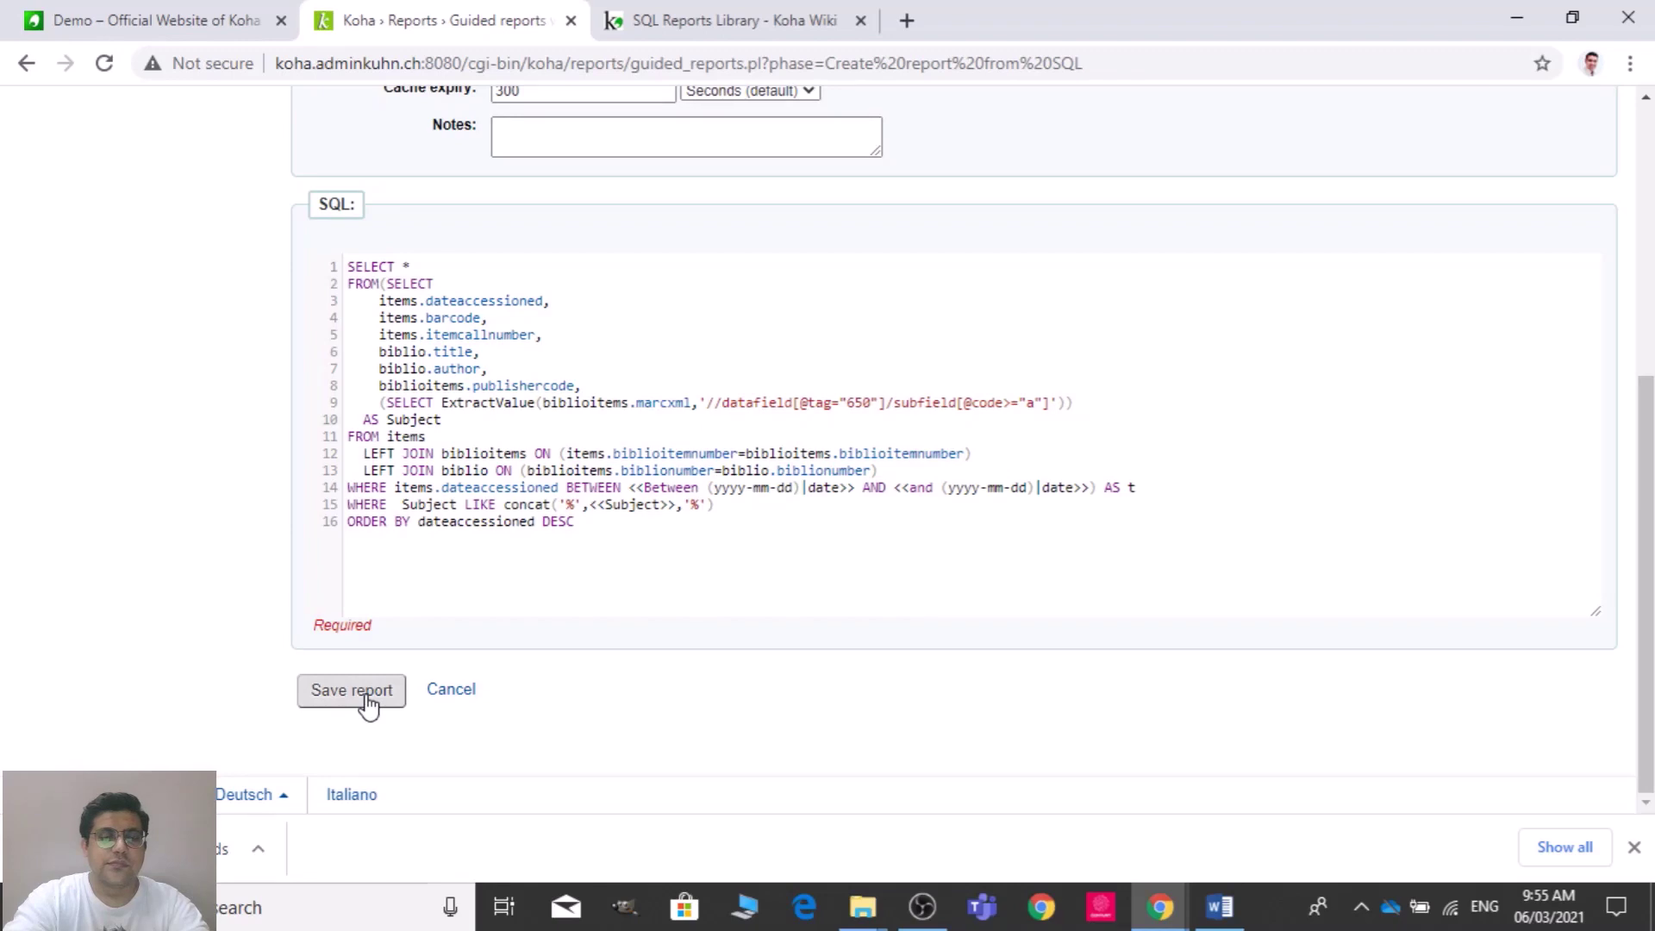
left_click(368, 704)
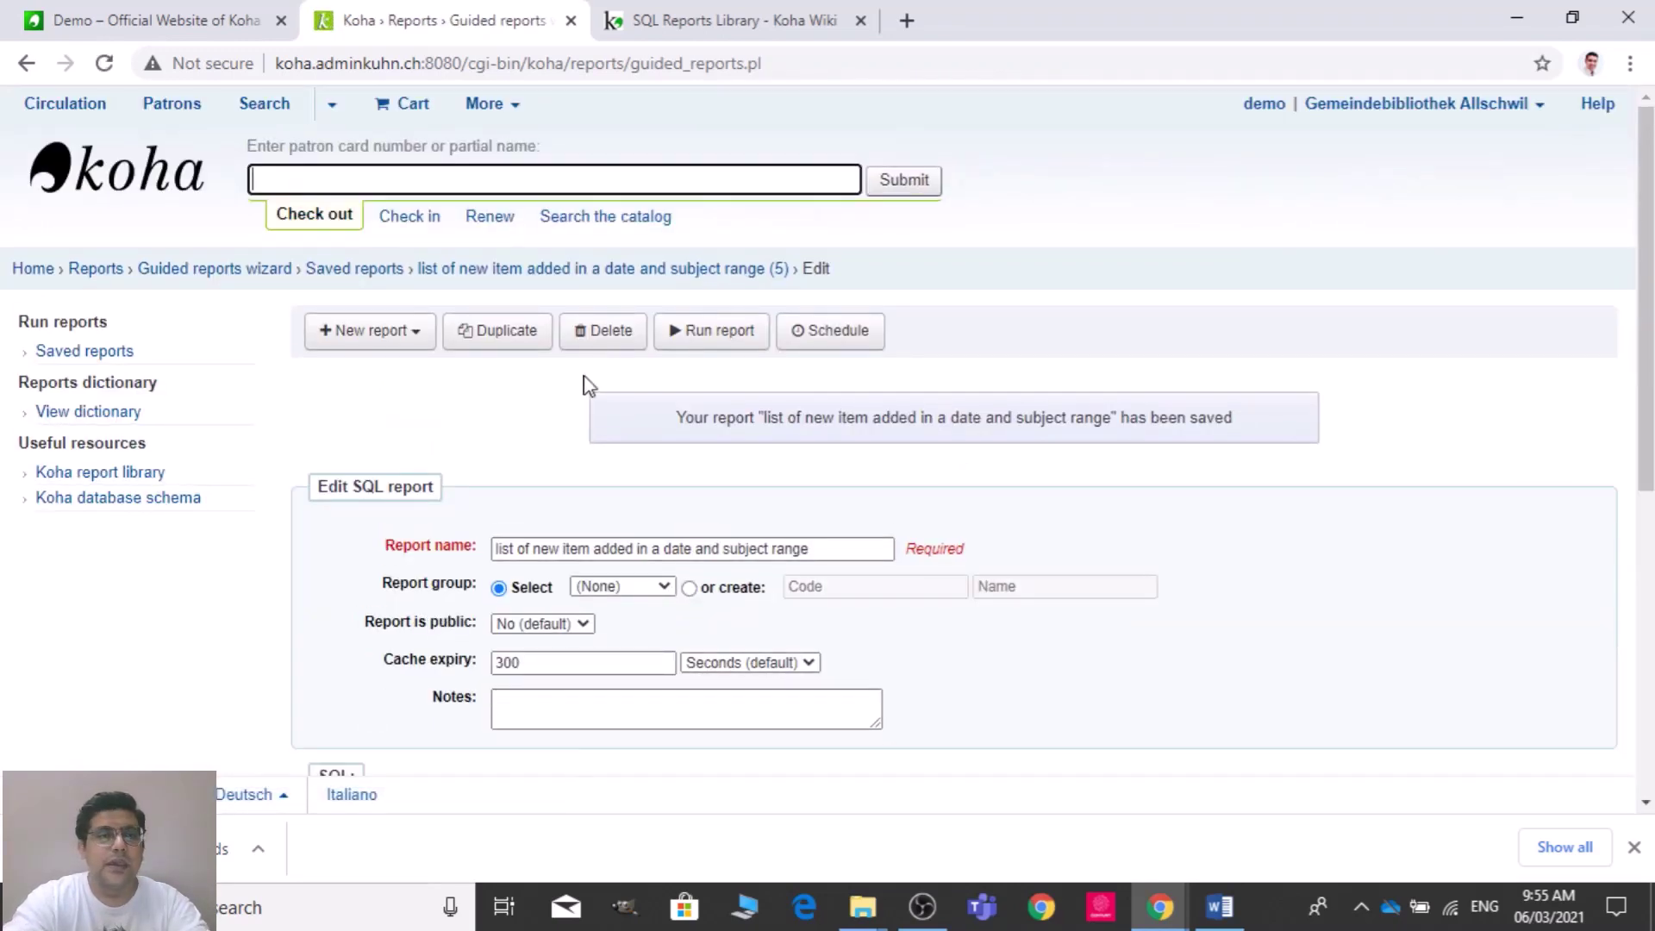
- Bring up the saved reports list and show the update and actions columns for the date and subject range report
left_click(97, 270)
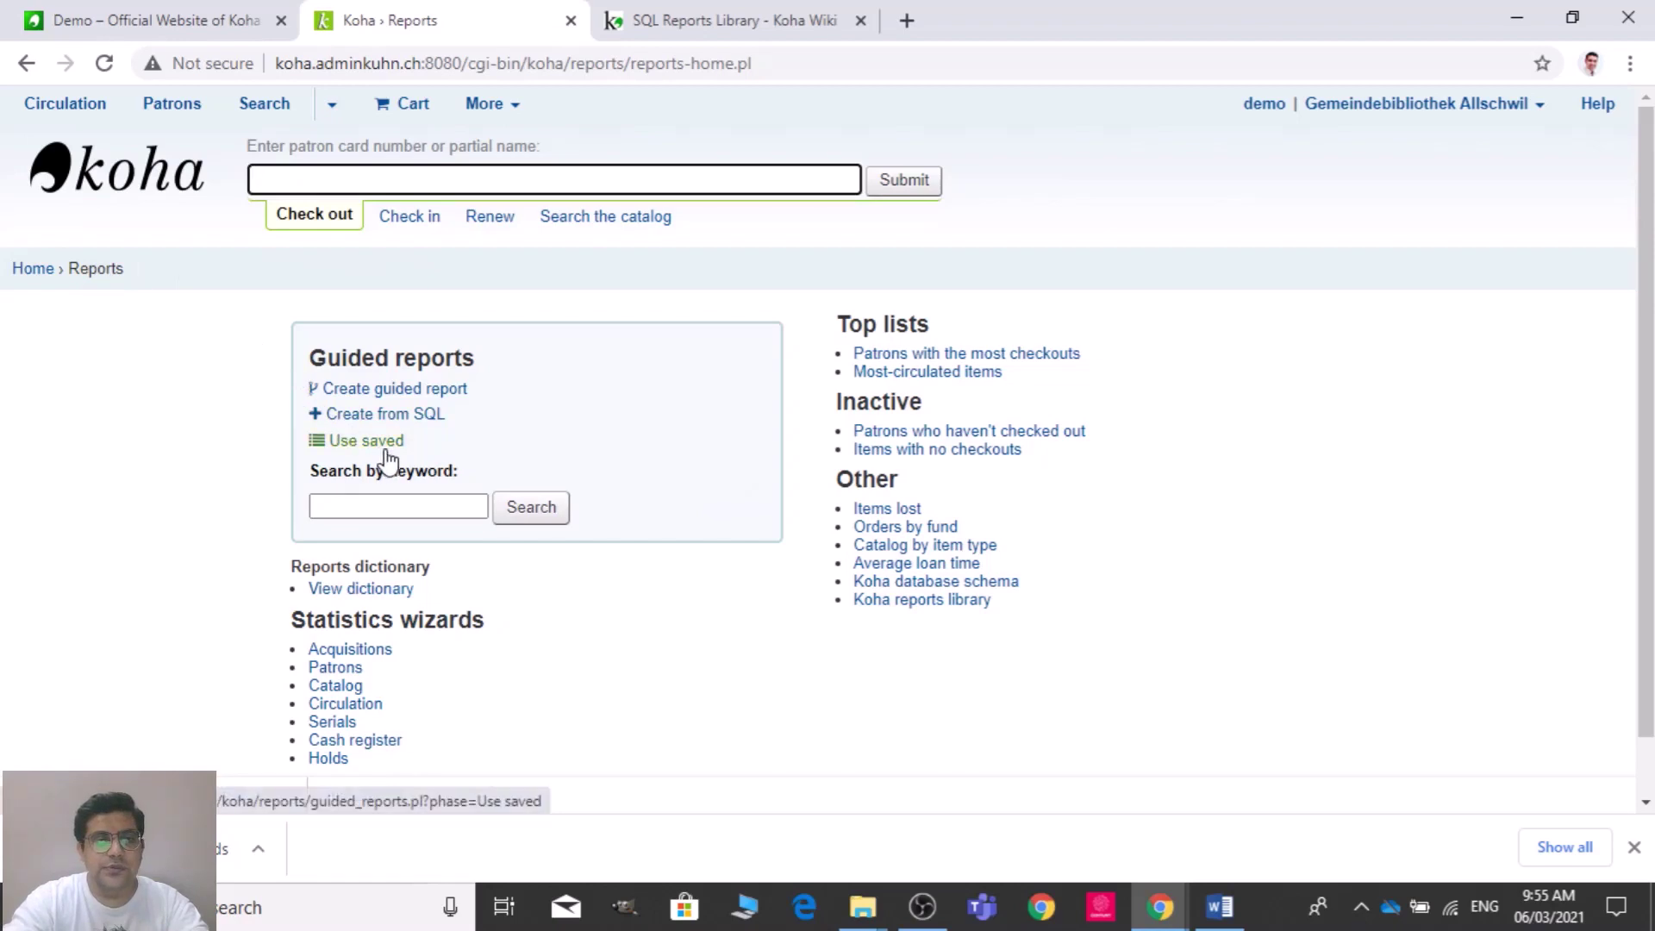
left_click(395, 445)
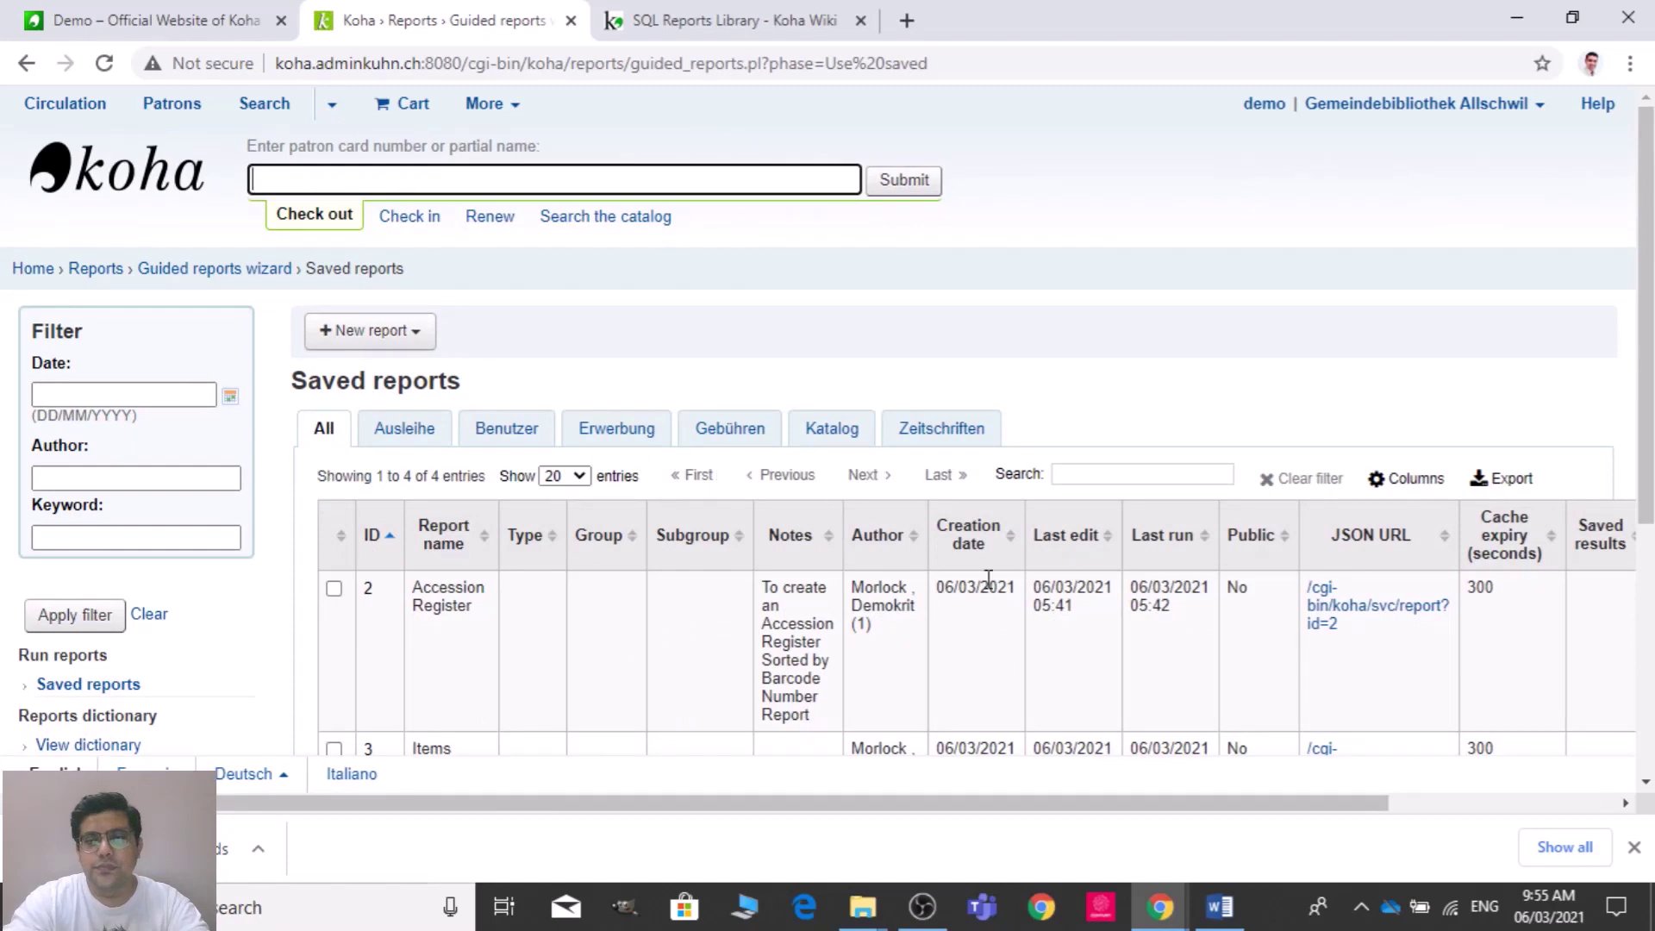
left_click_drag(1024, 804, 1249, 799)
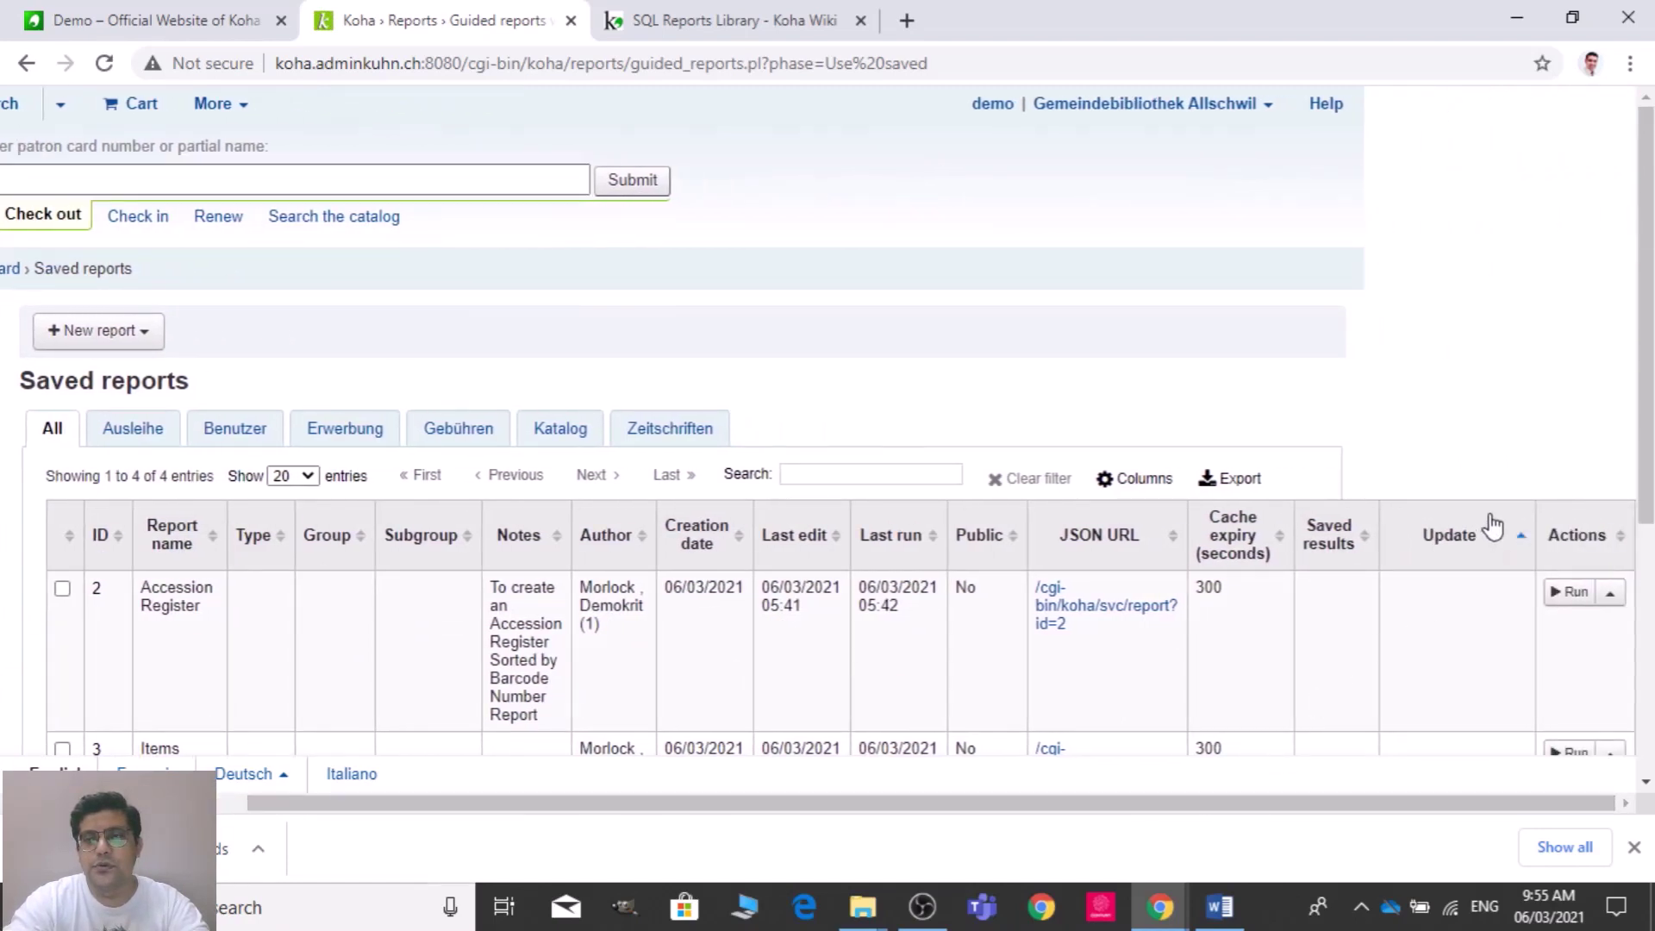
left_click_drag(1645, 466, 1645, 599)
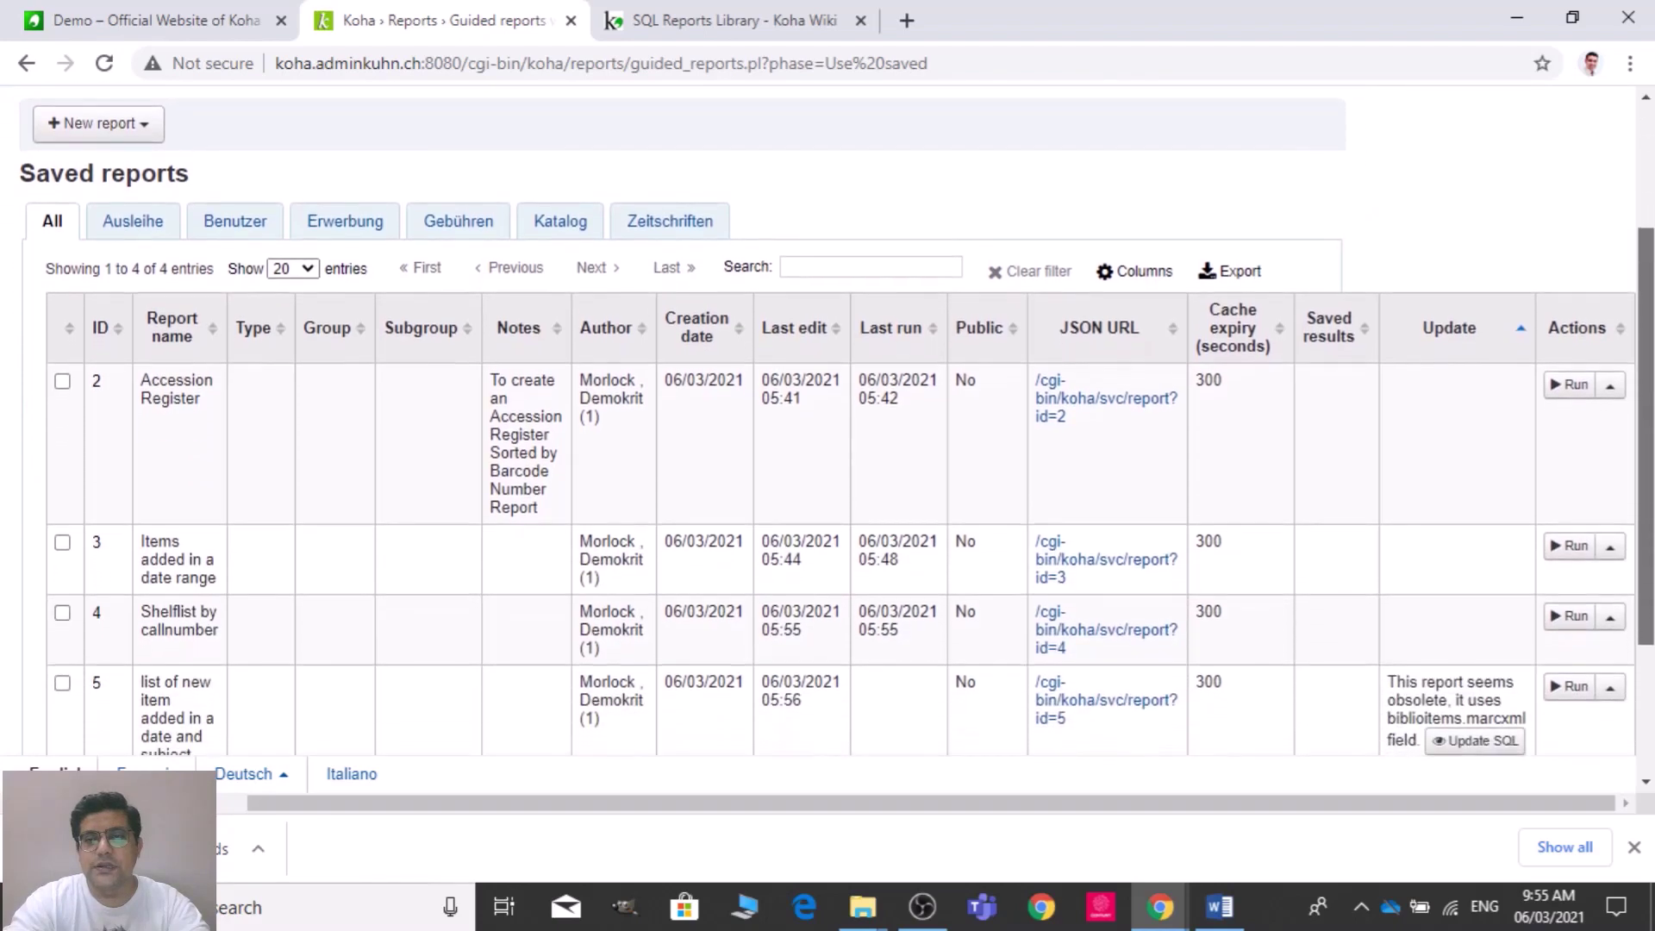
scroll(1645, 599, "down", 2)
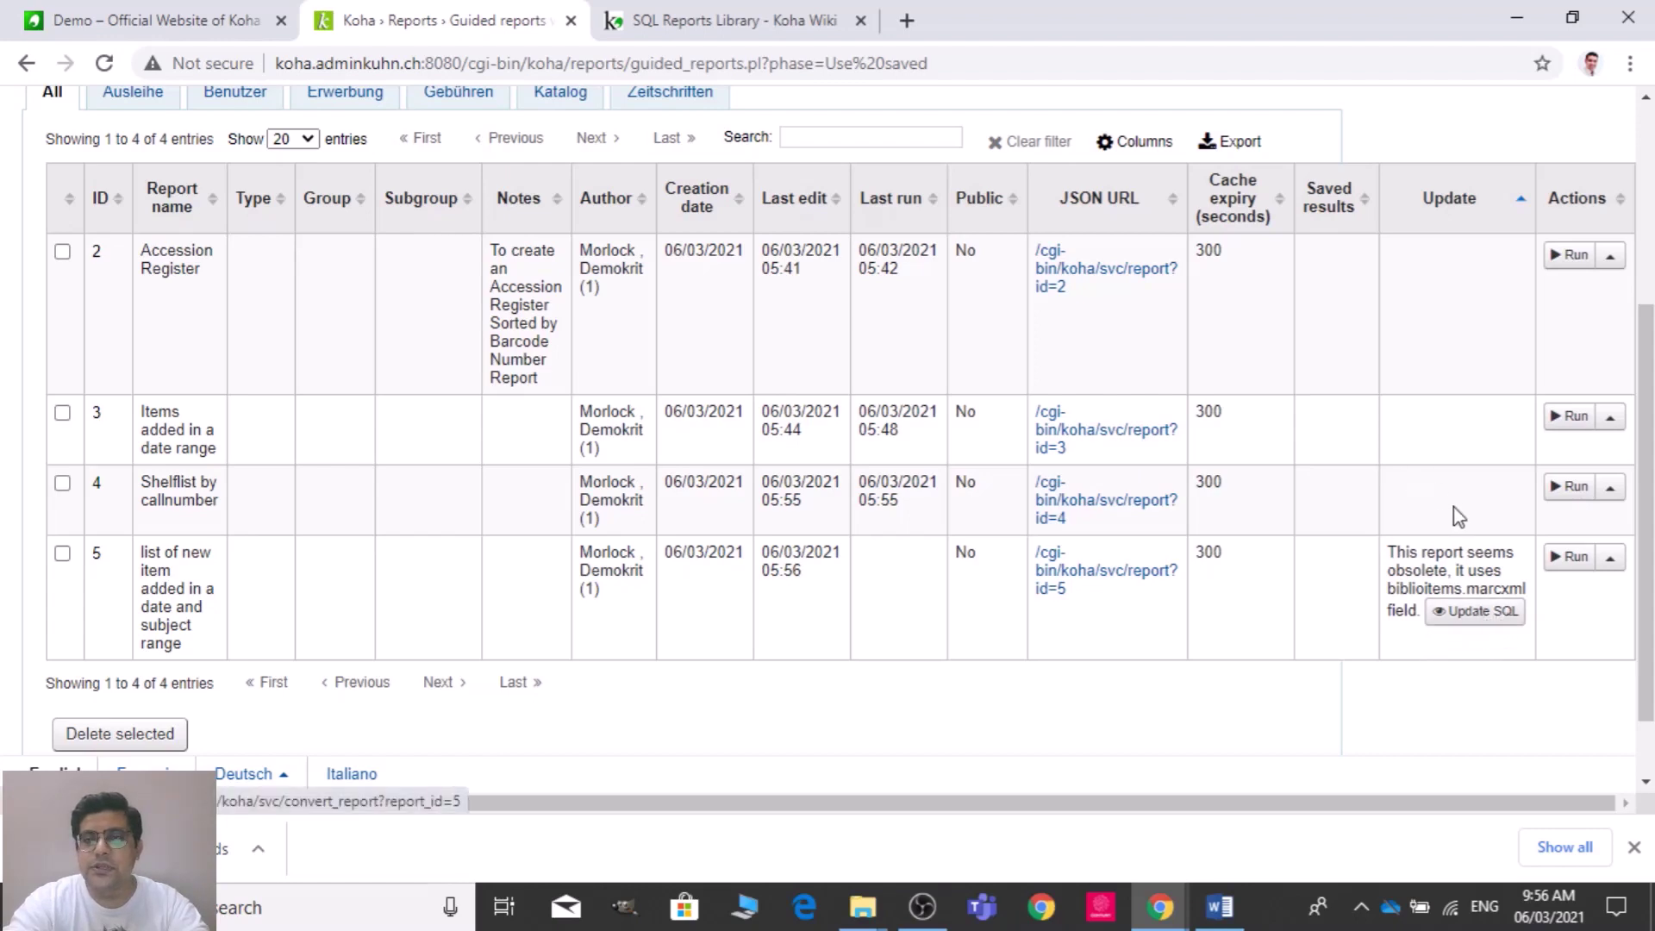
- Convert the date and subject range report to the suggested updated SQL and find it in the saved reports list
left_click(1454, 620)
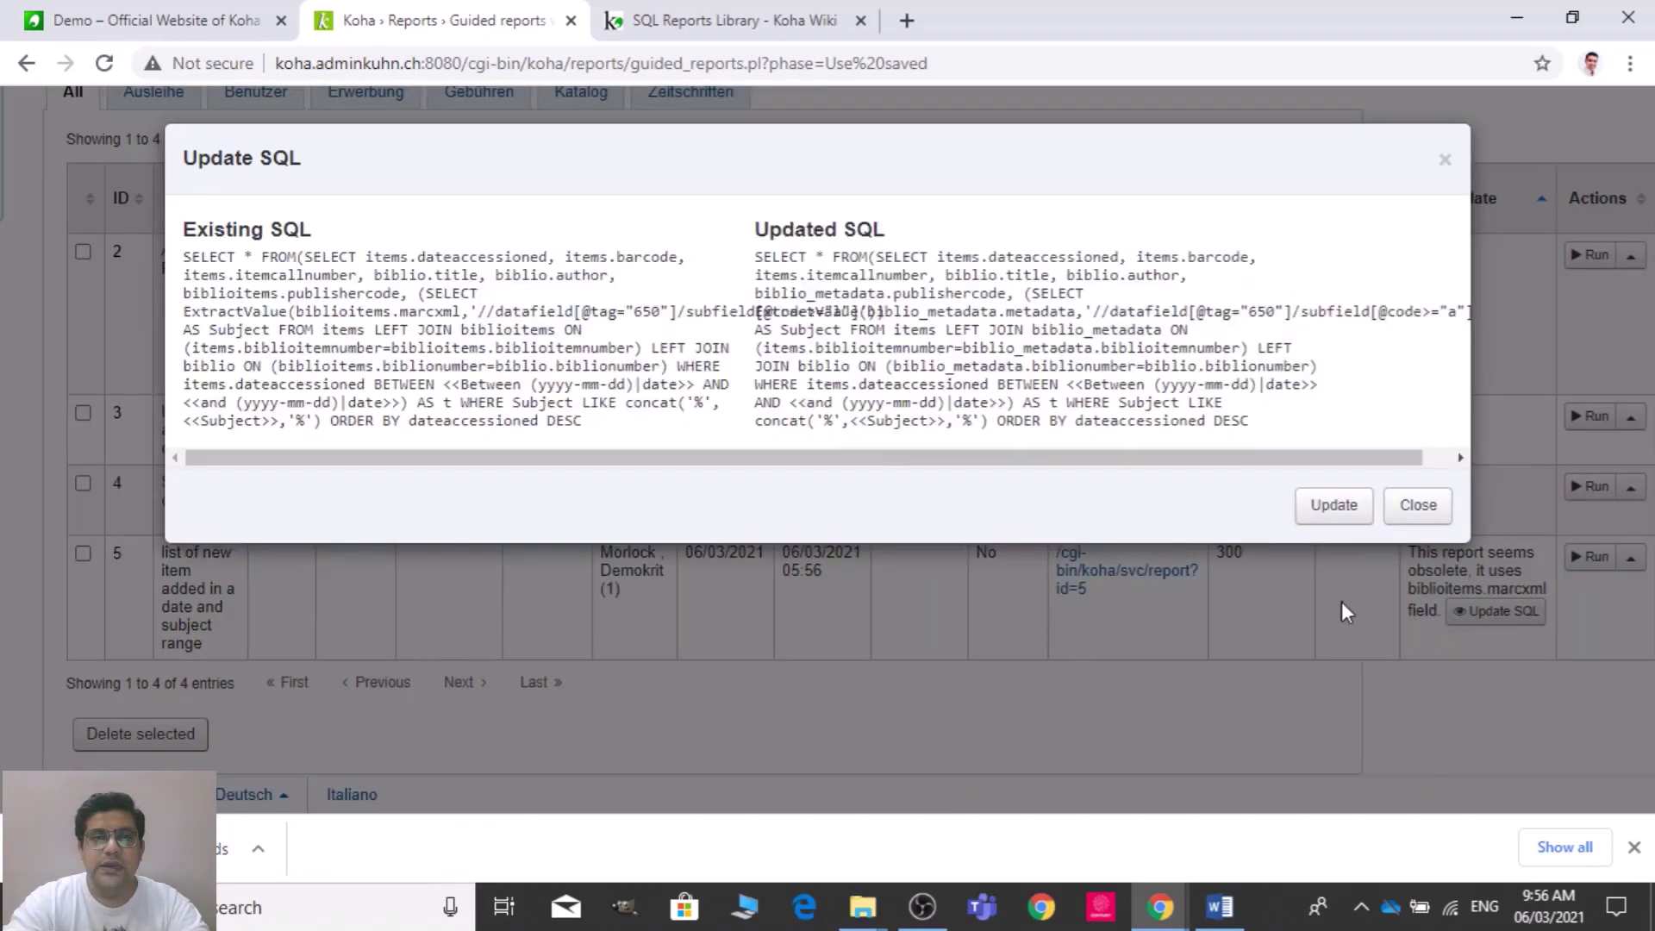
left_click(1328, 506)
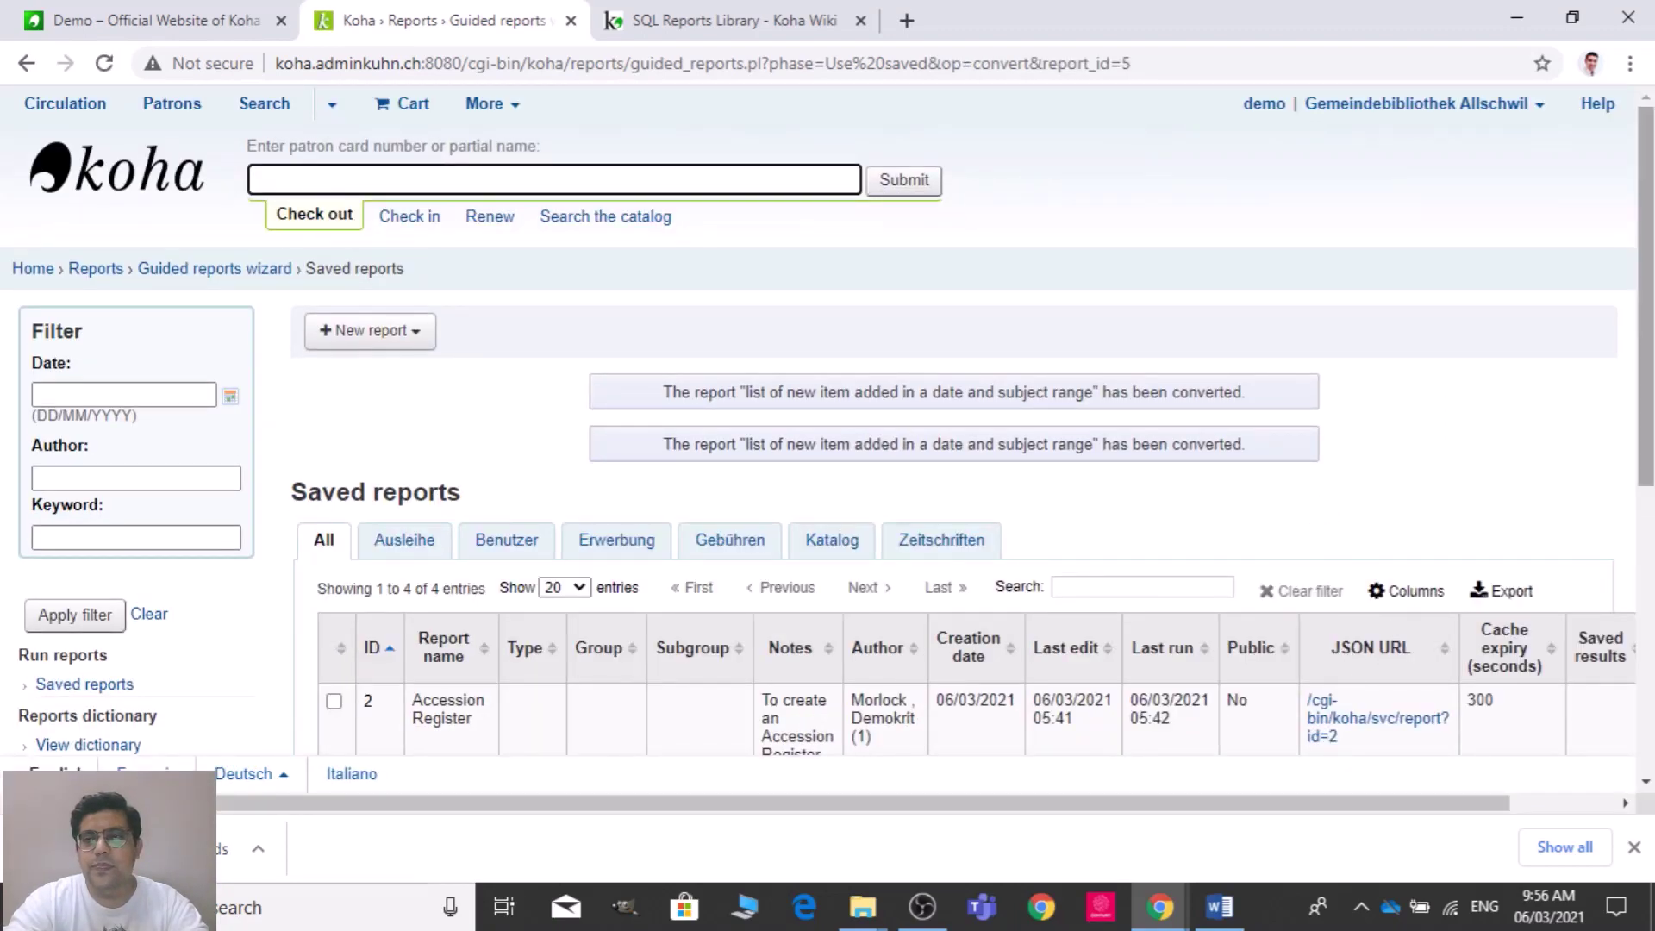
left_click_drag(1645, 438, 1640, 700)
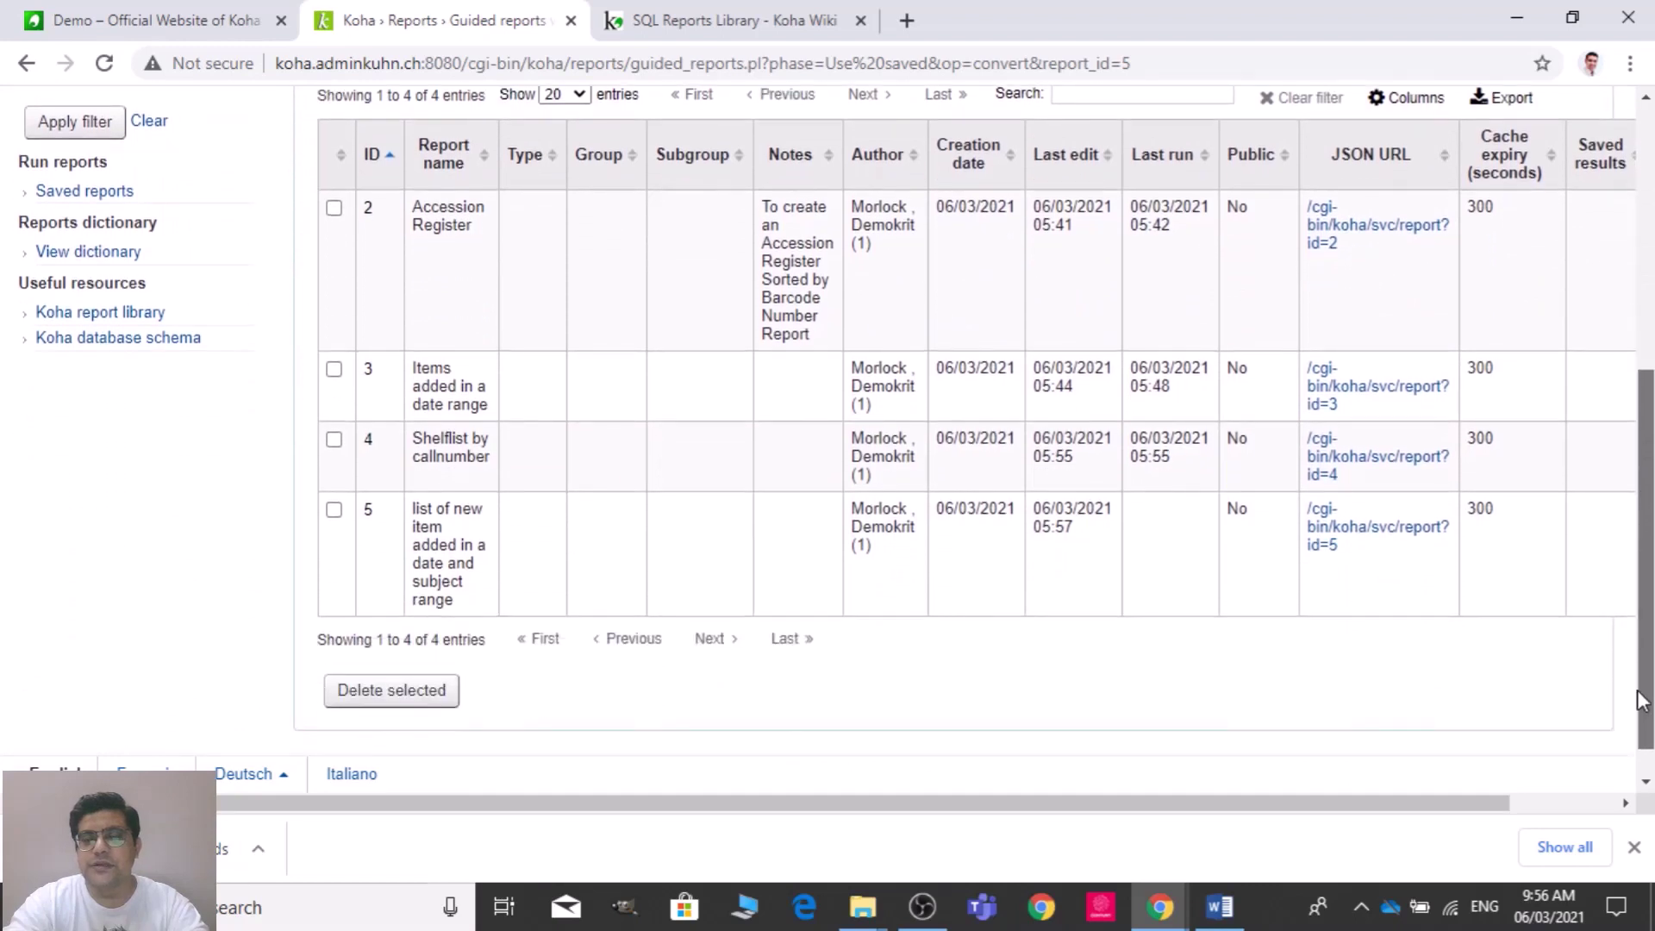
- Check the saved reports list, then open the Koha database schema resource and show the schema for Koha version 20.11.x
left_click_drag(1474, 811, 1644, 812)
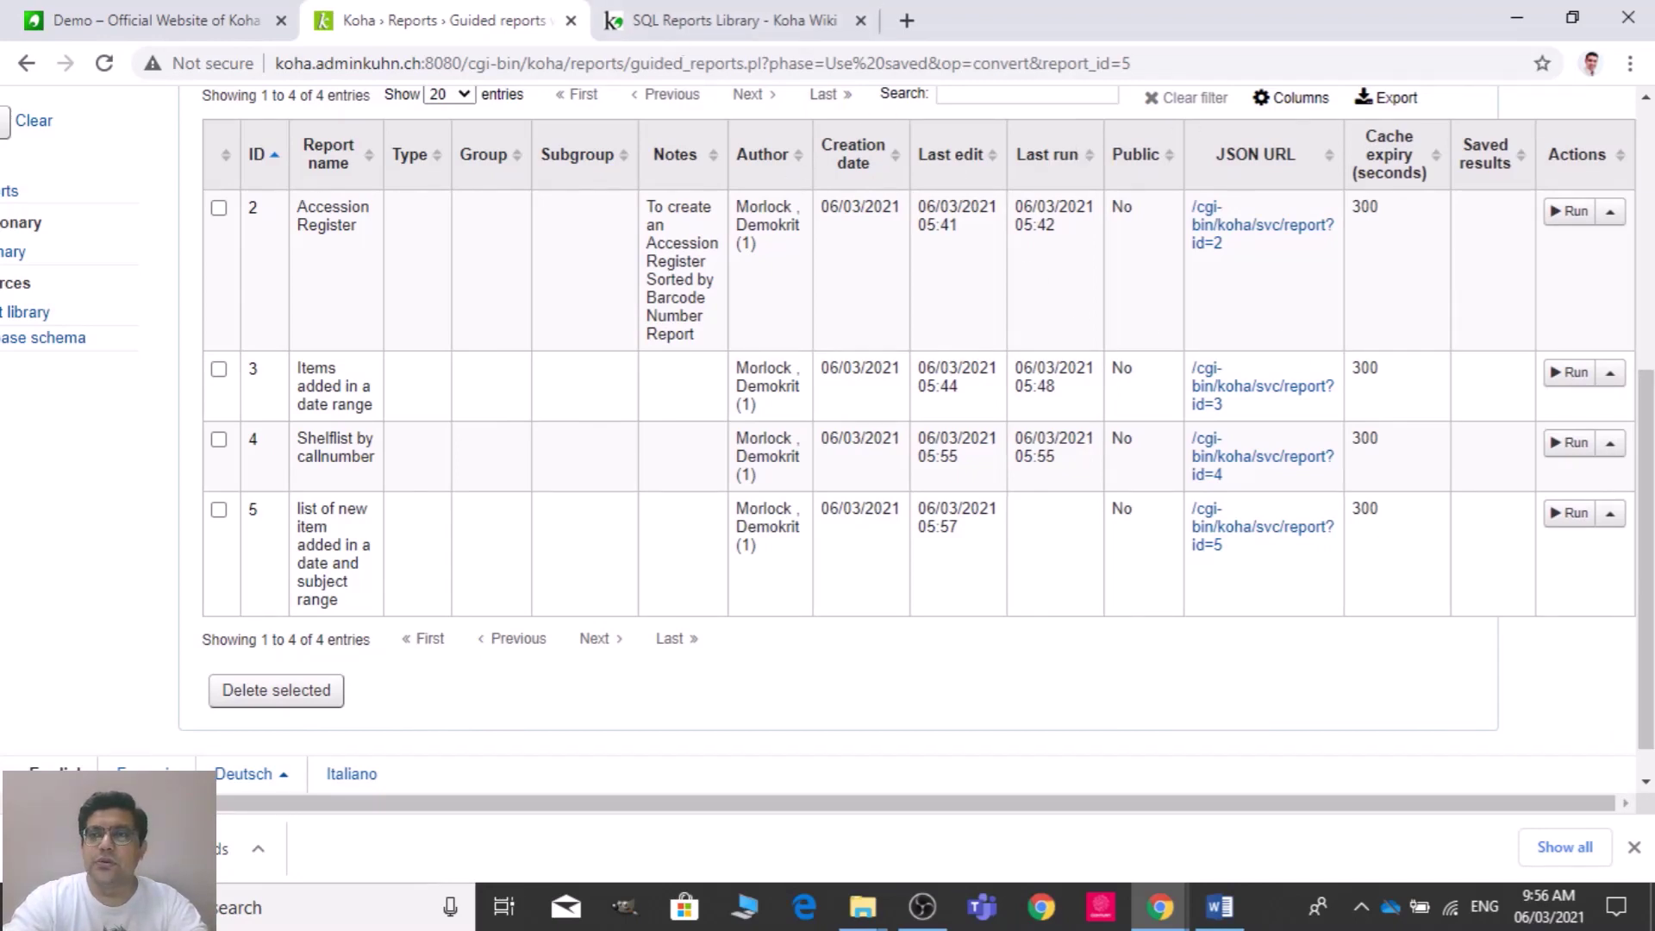
scroll(1293, 259, "up", 6)
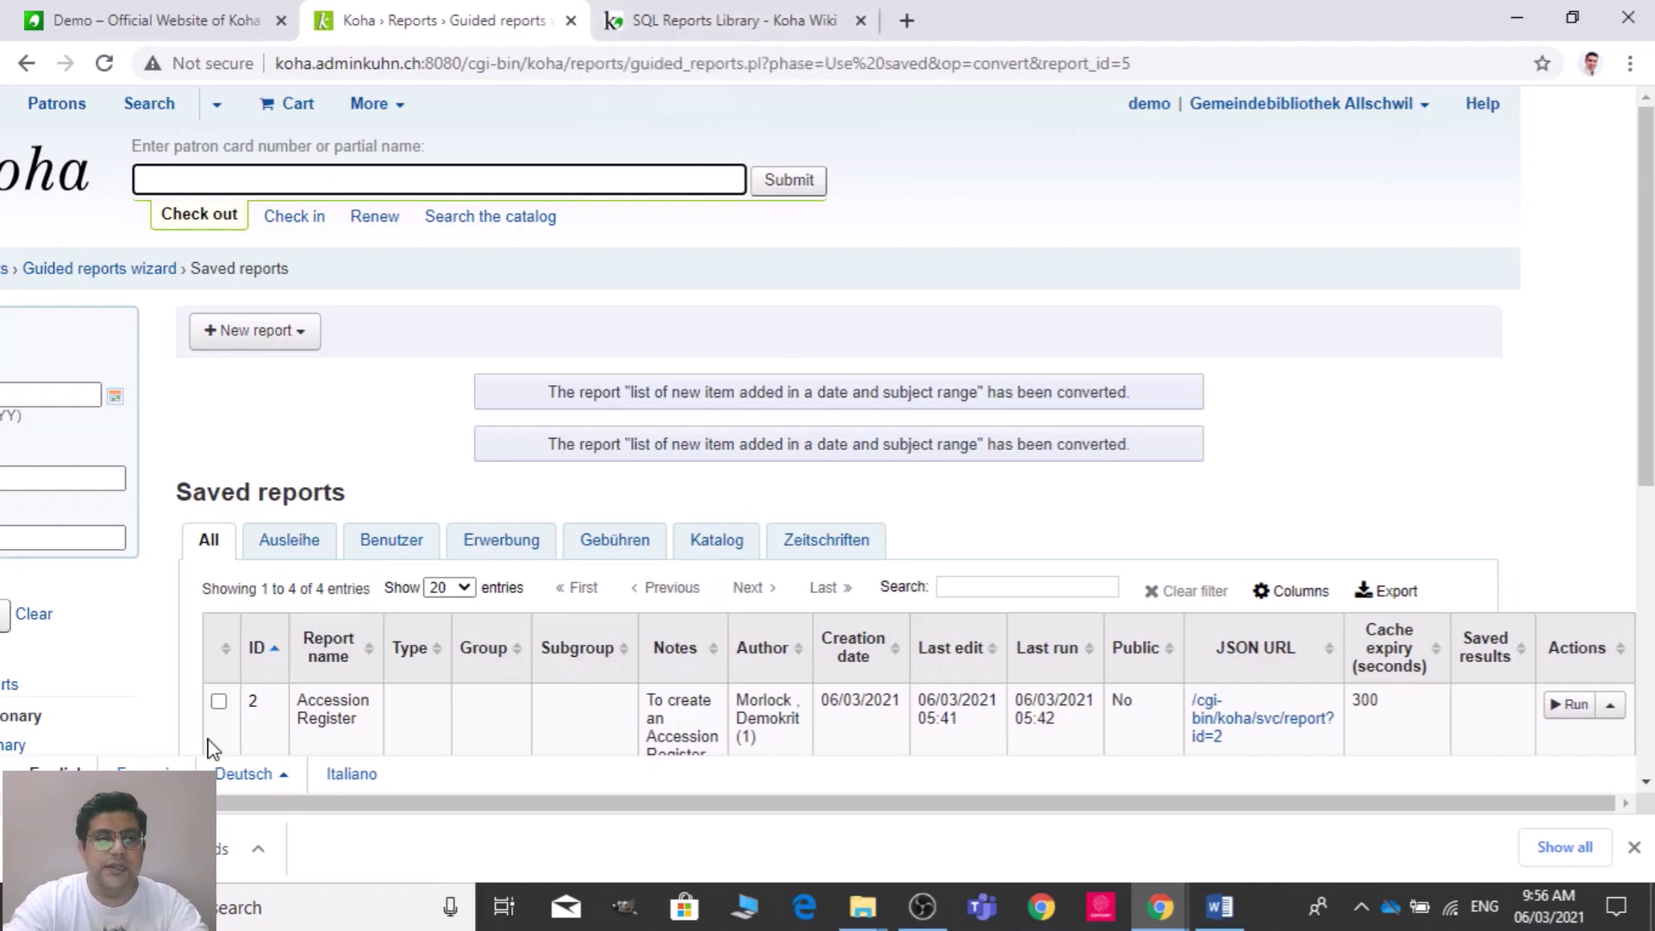
scroll(567, 686, "left", 3)
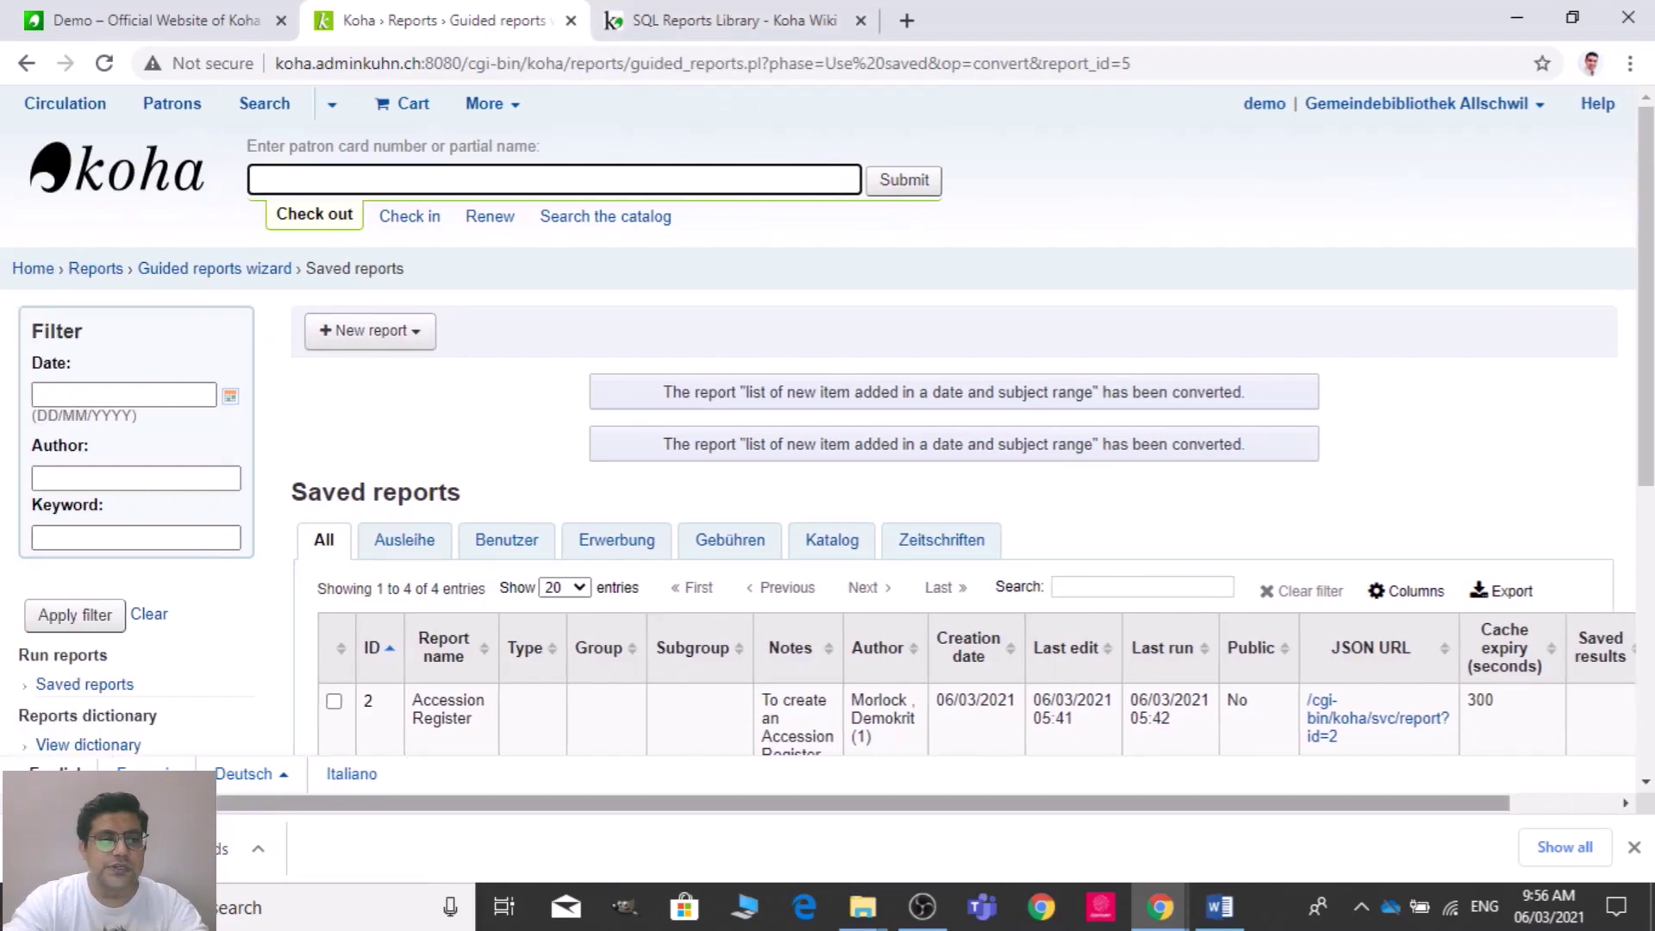
left_click_drag(1649, 286, 1648, 473)
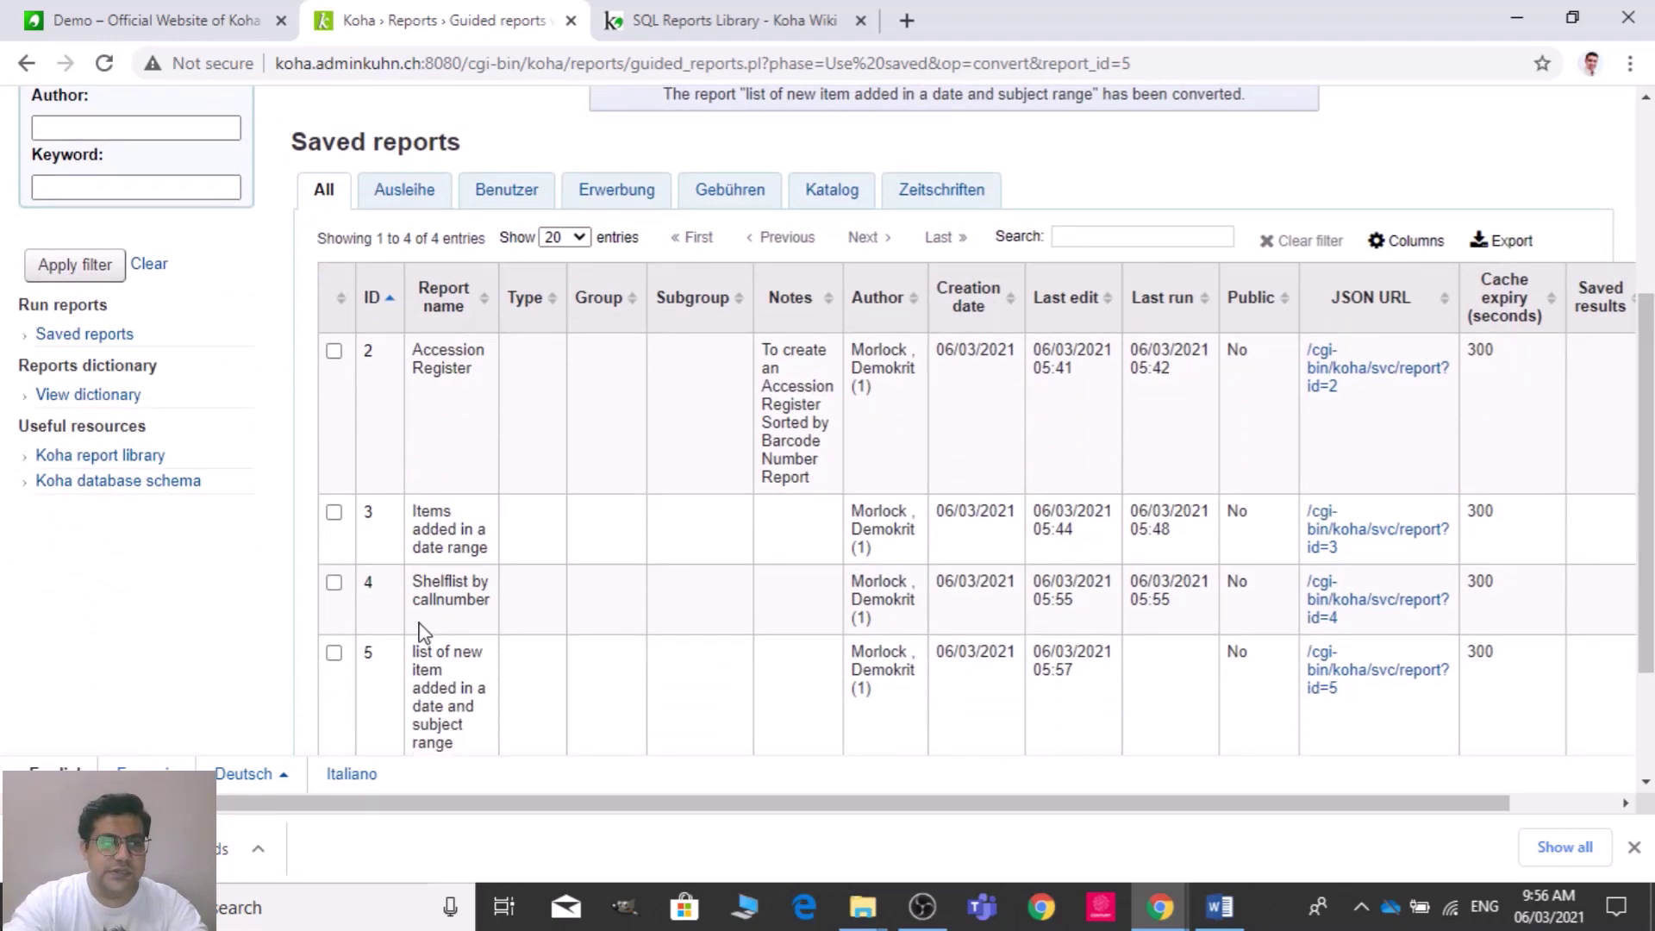
left_click(188, 481)
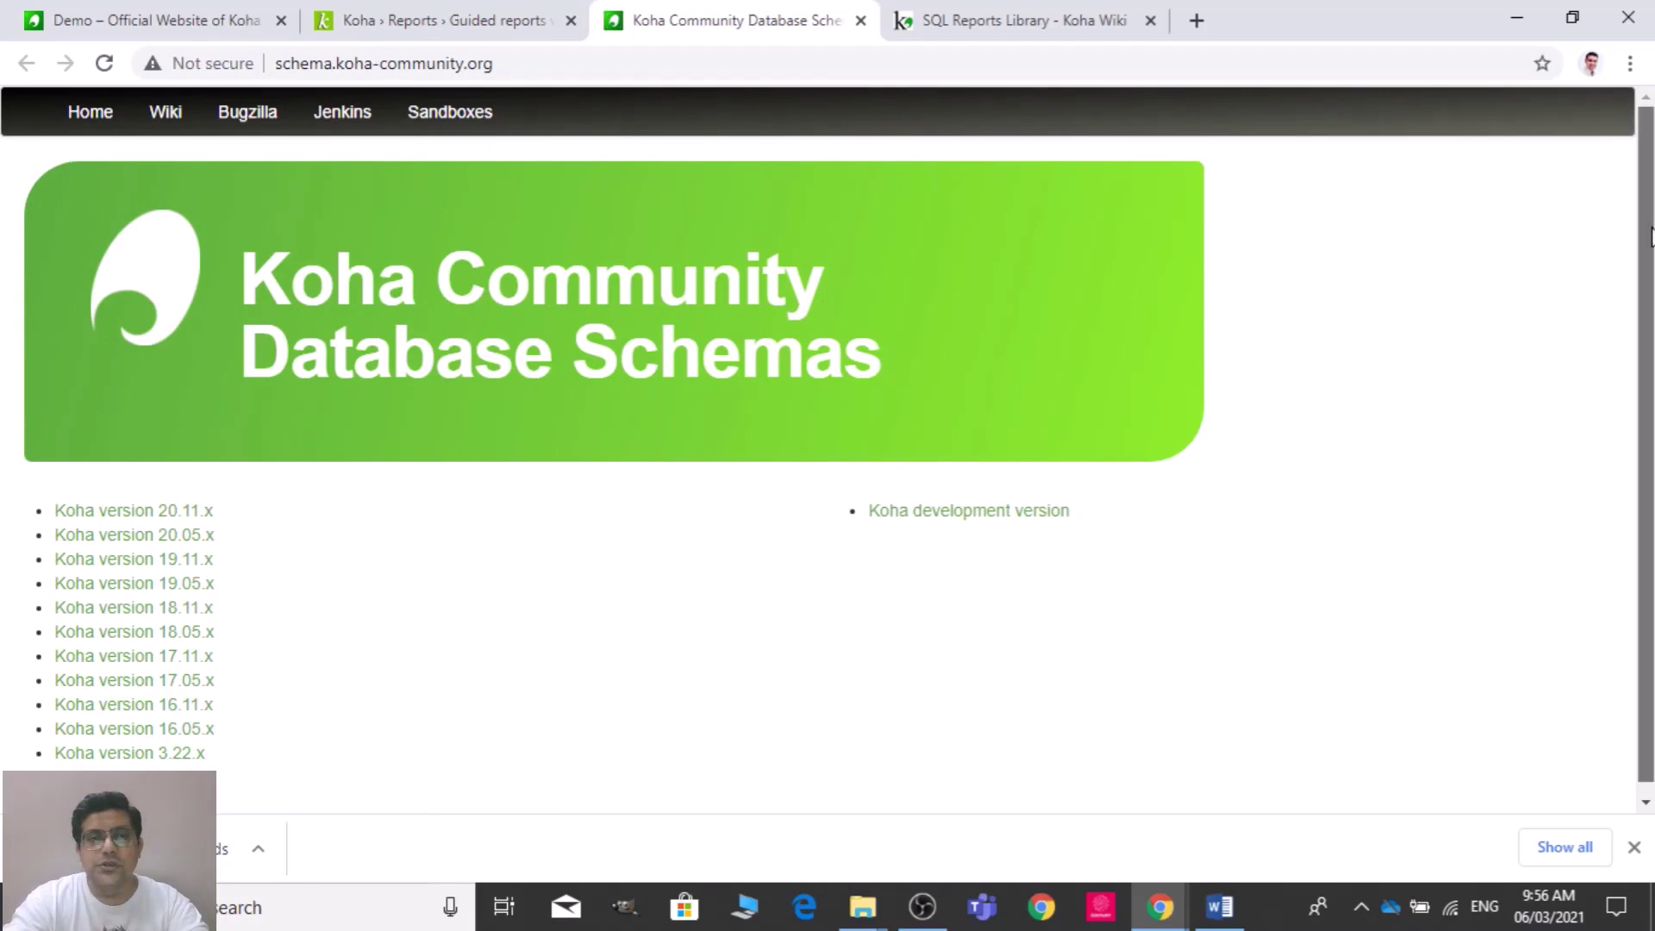
left_click_drag(1642, 231, 1643, 244)
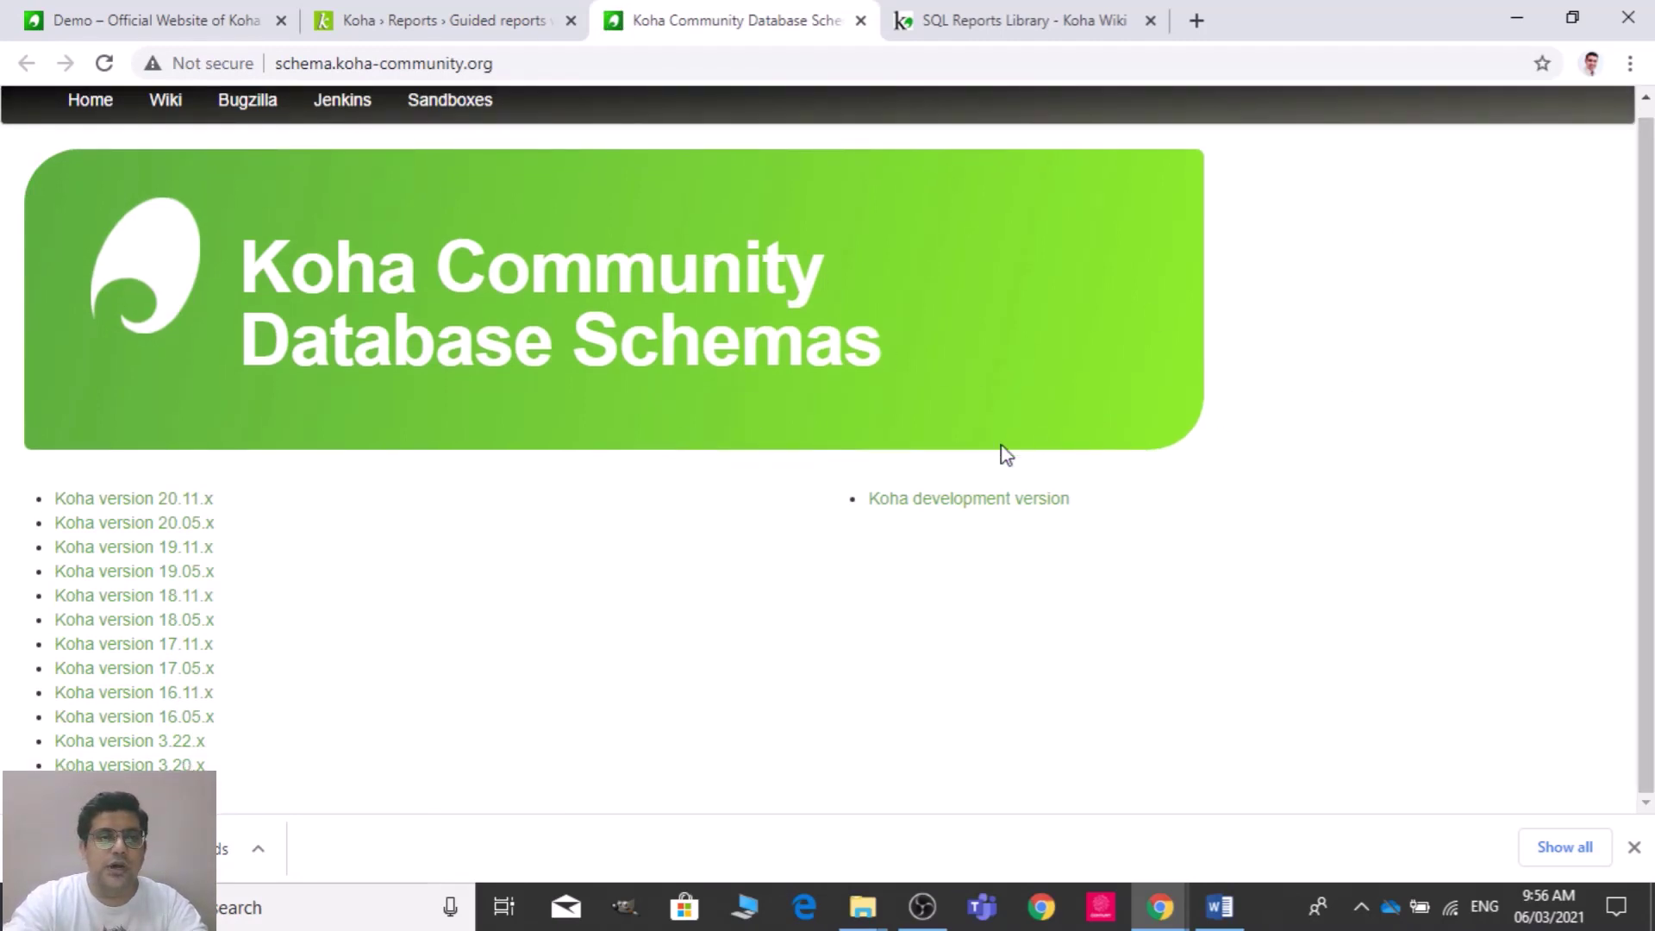
left_click(145, 505)
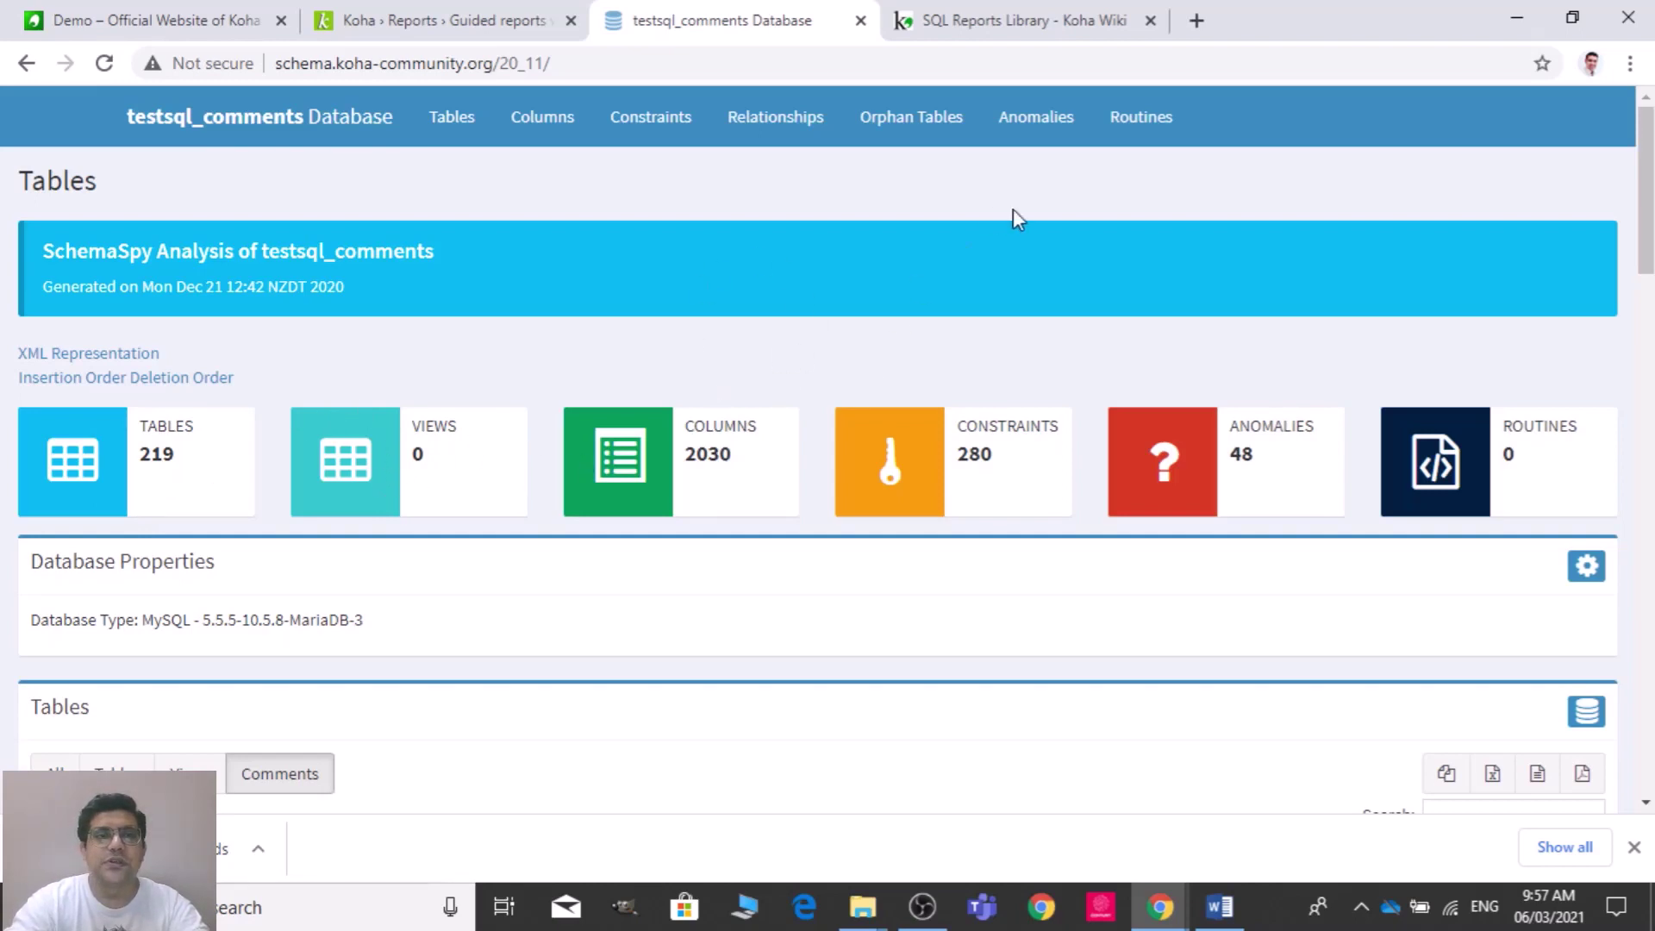
- Open the account_credit_types table from the schema's list of tables and look through its column definitions
left_click(437, 114)
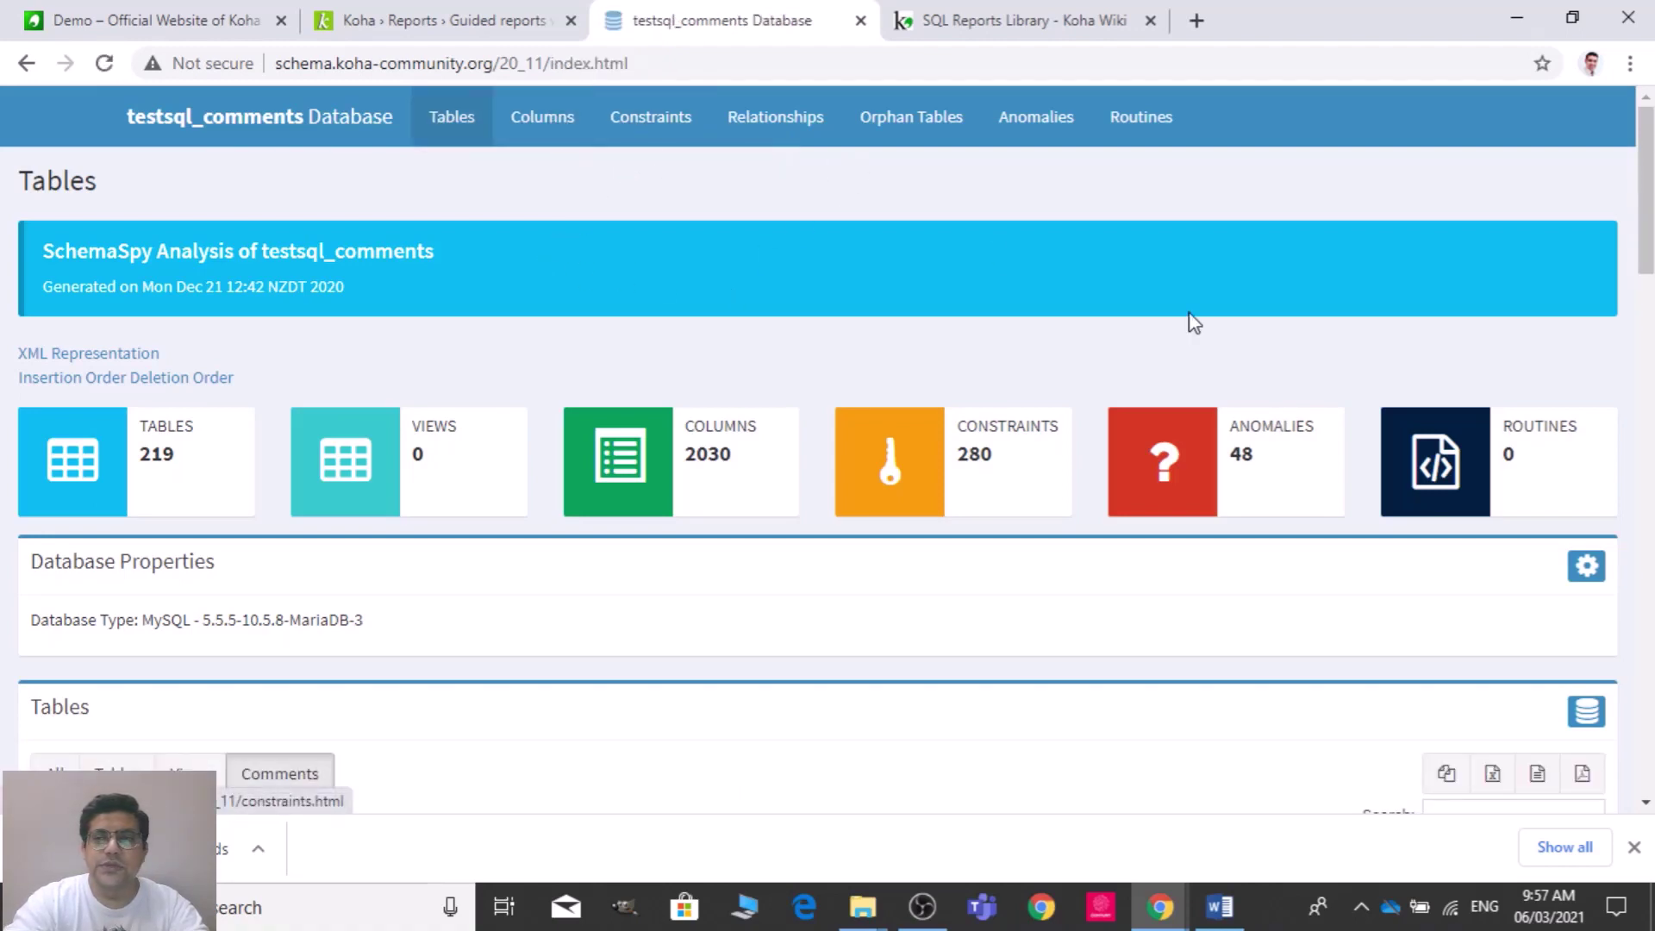
left_click_drag(1647, 259, 1644, 396)
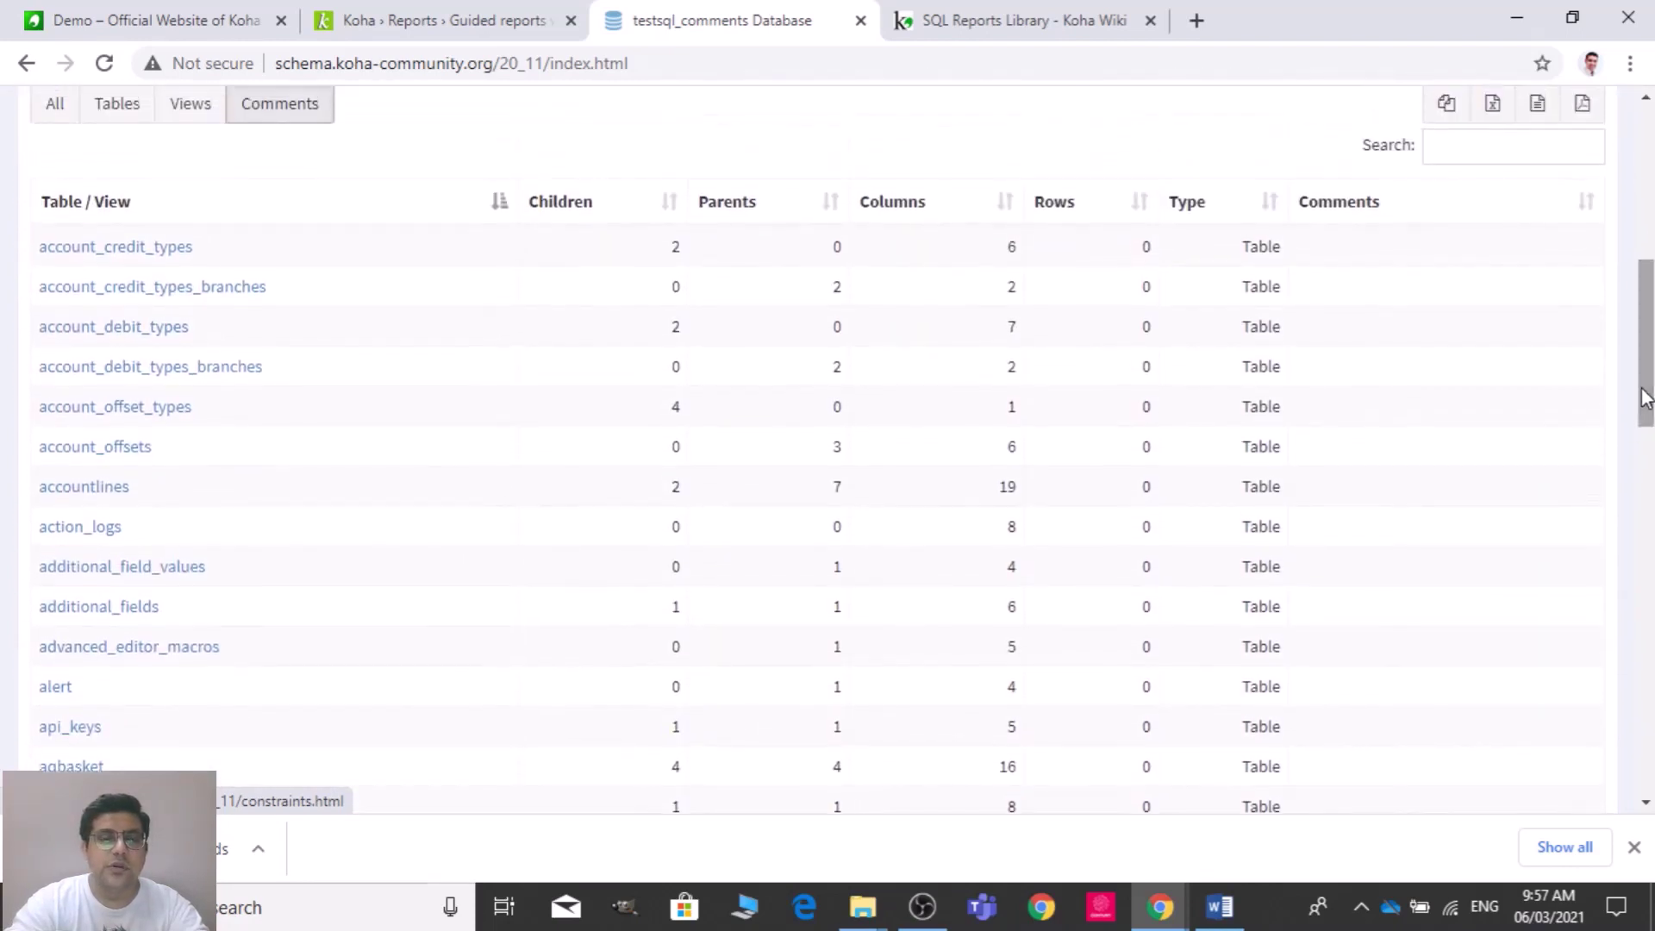
left_click(118, 250)
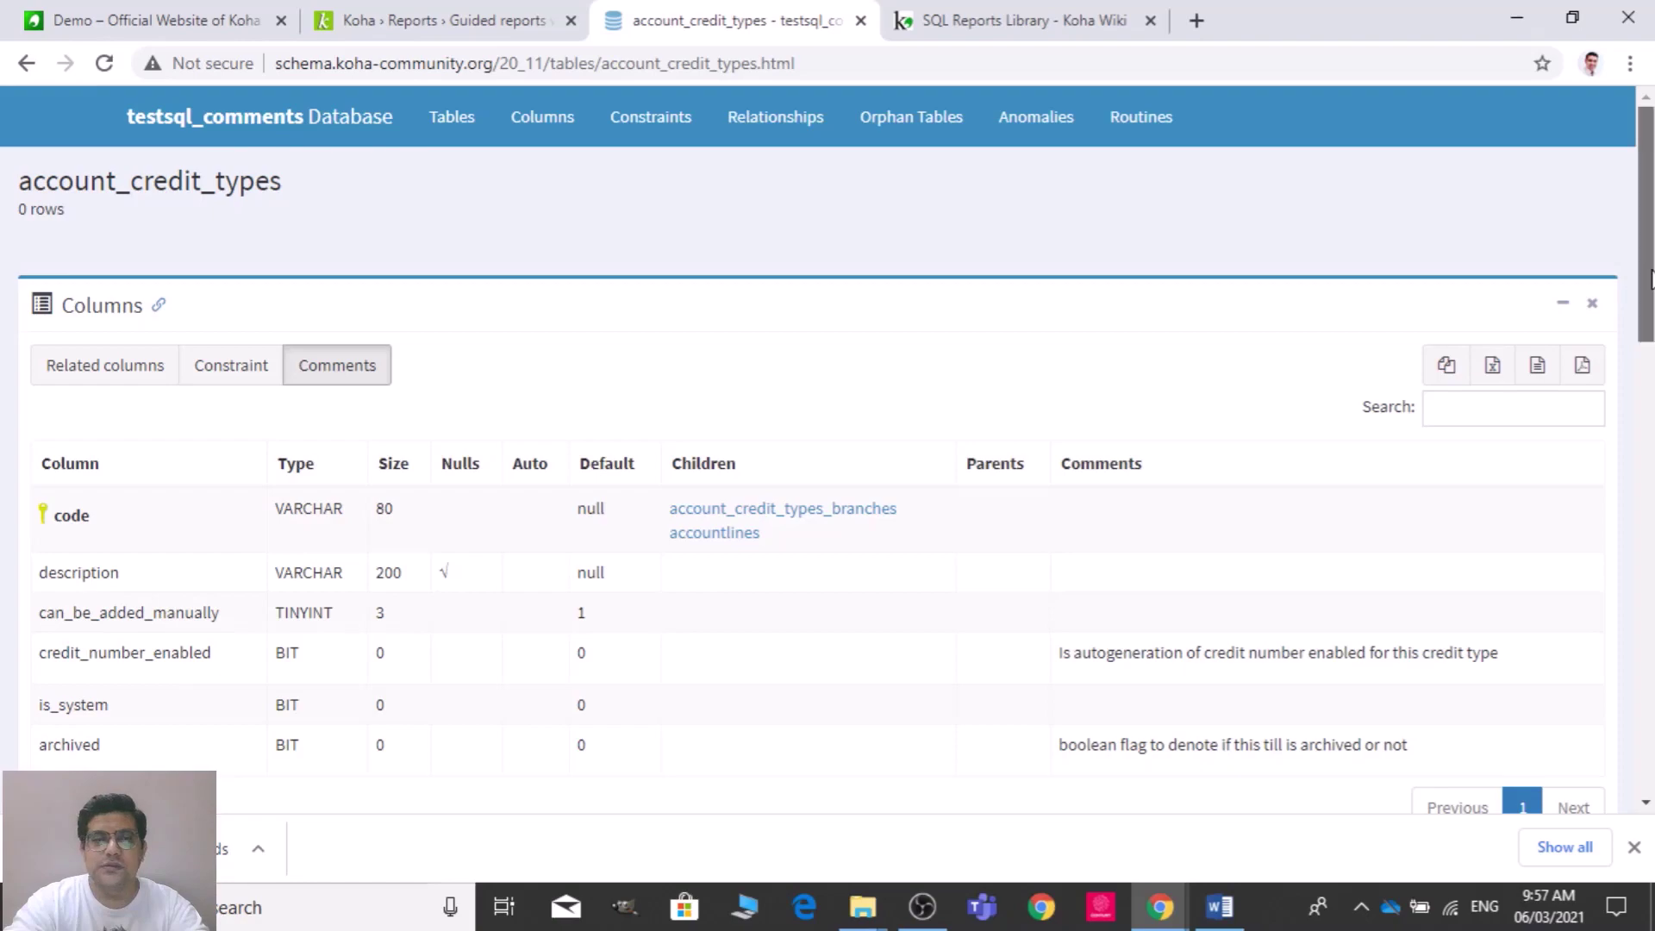
left_click_drag(1635, 282, 1636, 736)
left_click_drag(1651, 831, 1652, 244)
double_click(1623, 393)
left_click(1647, 185)
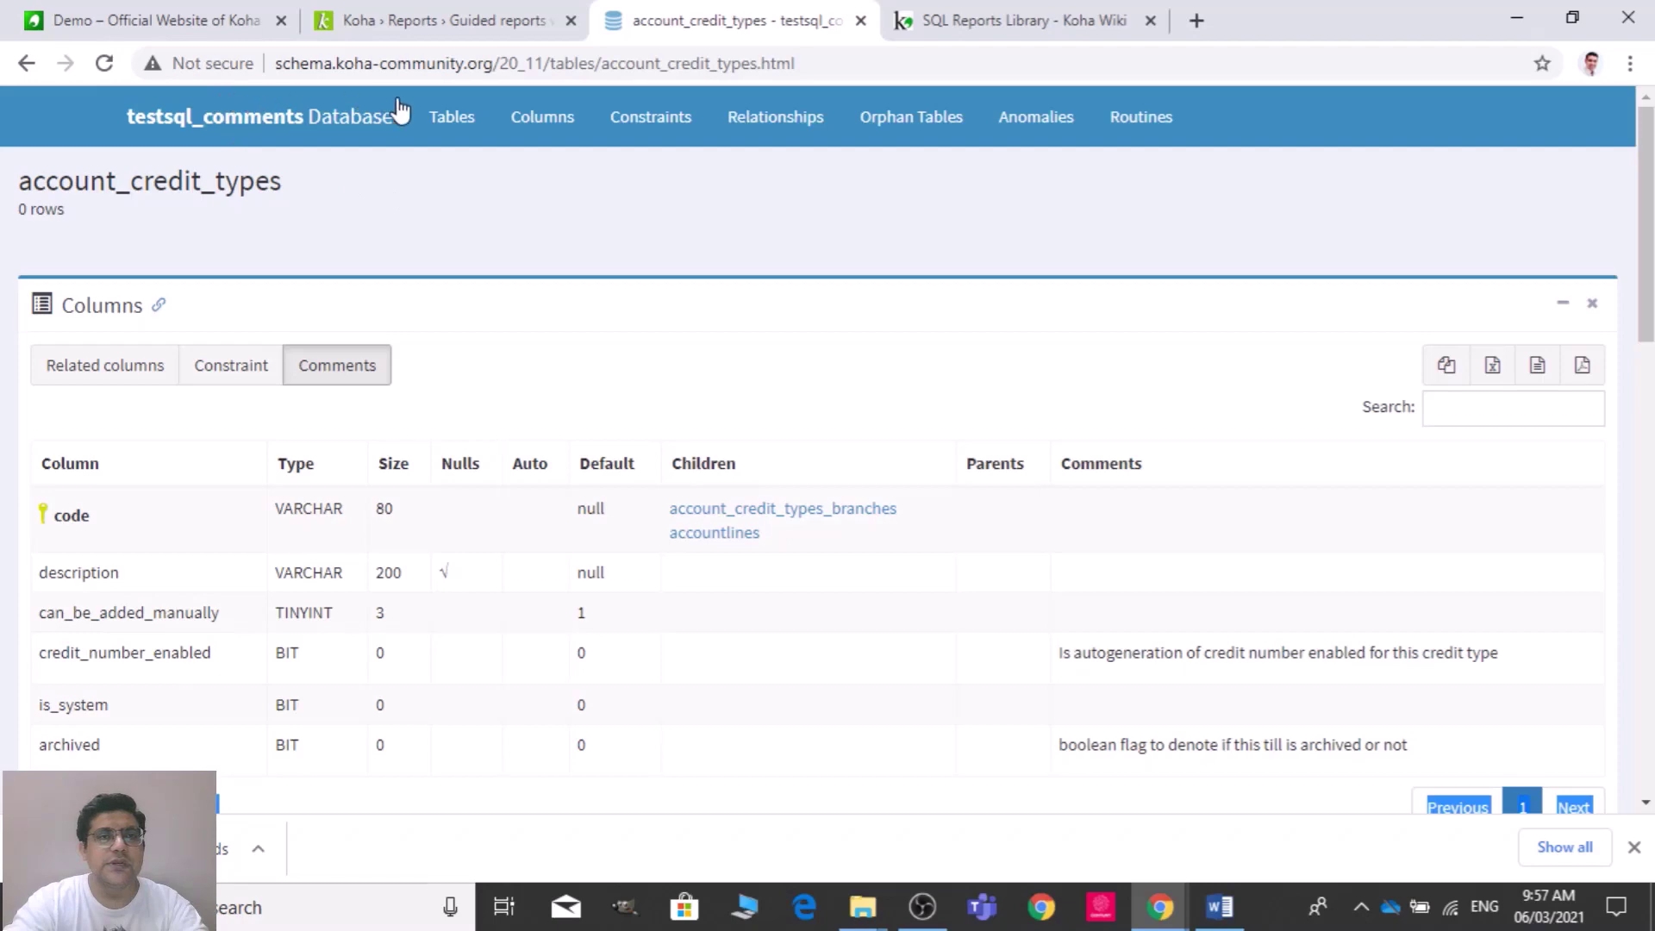
- Revisit the saved reports and schema pages, and return to the start of the SQL Reports Library wiki page
left_click(435, 17)
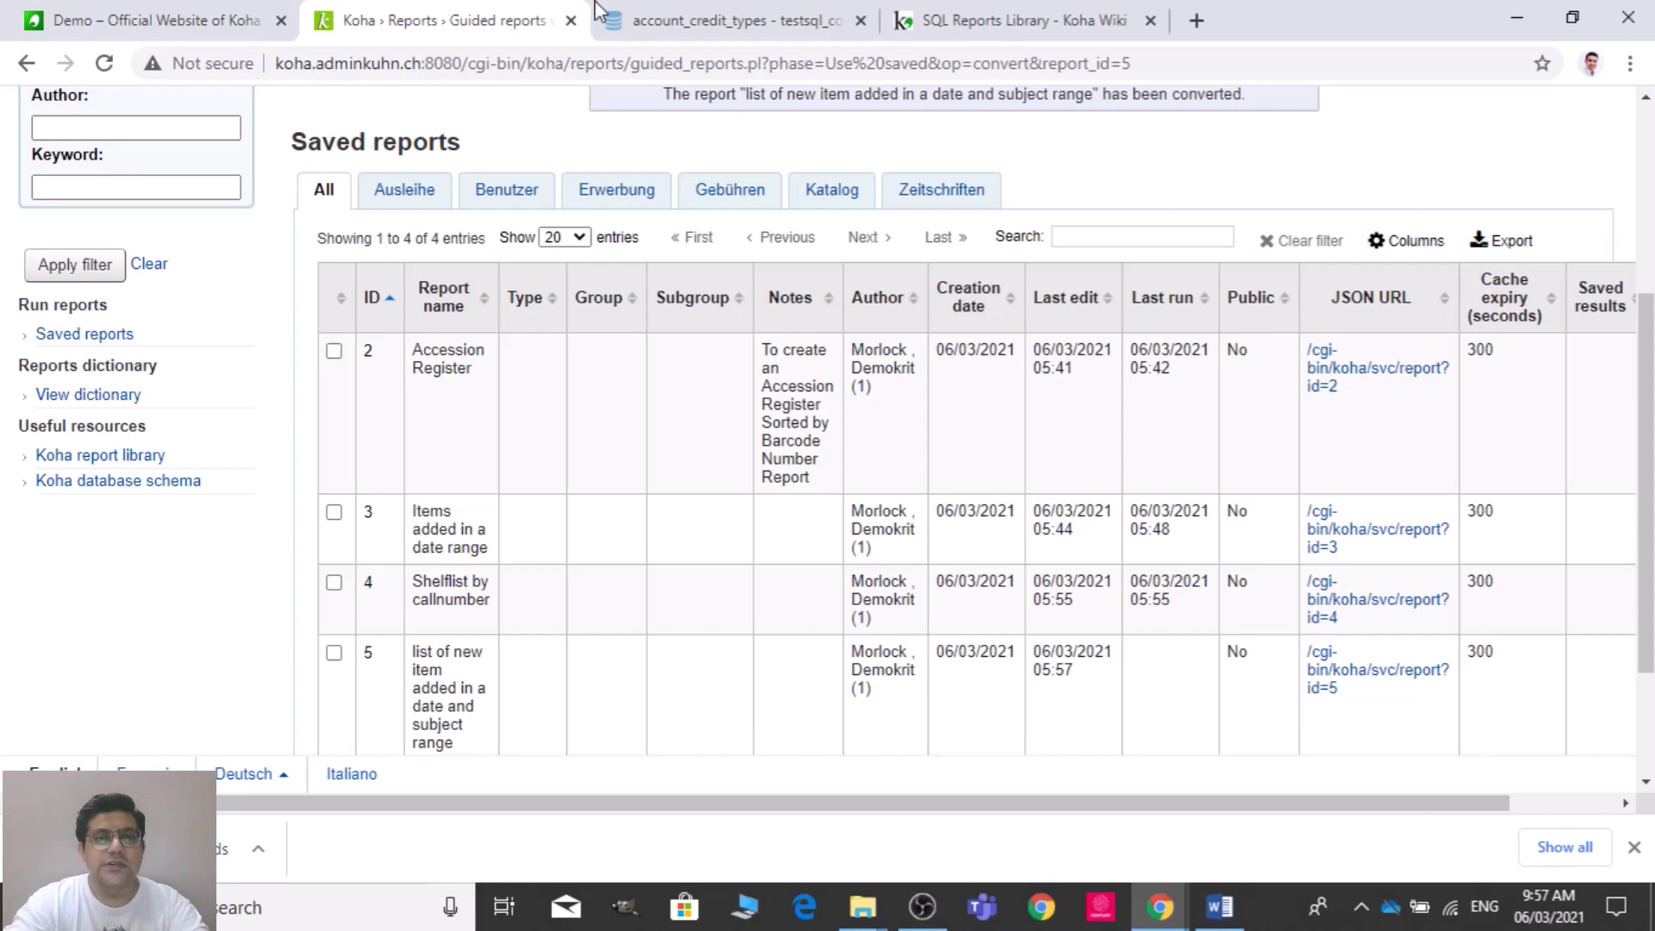
left_click(685, 18)
left_click(1038, 10)
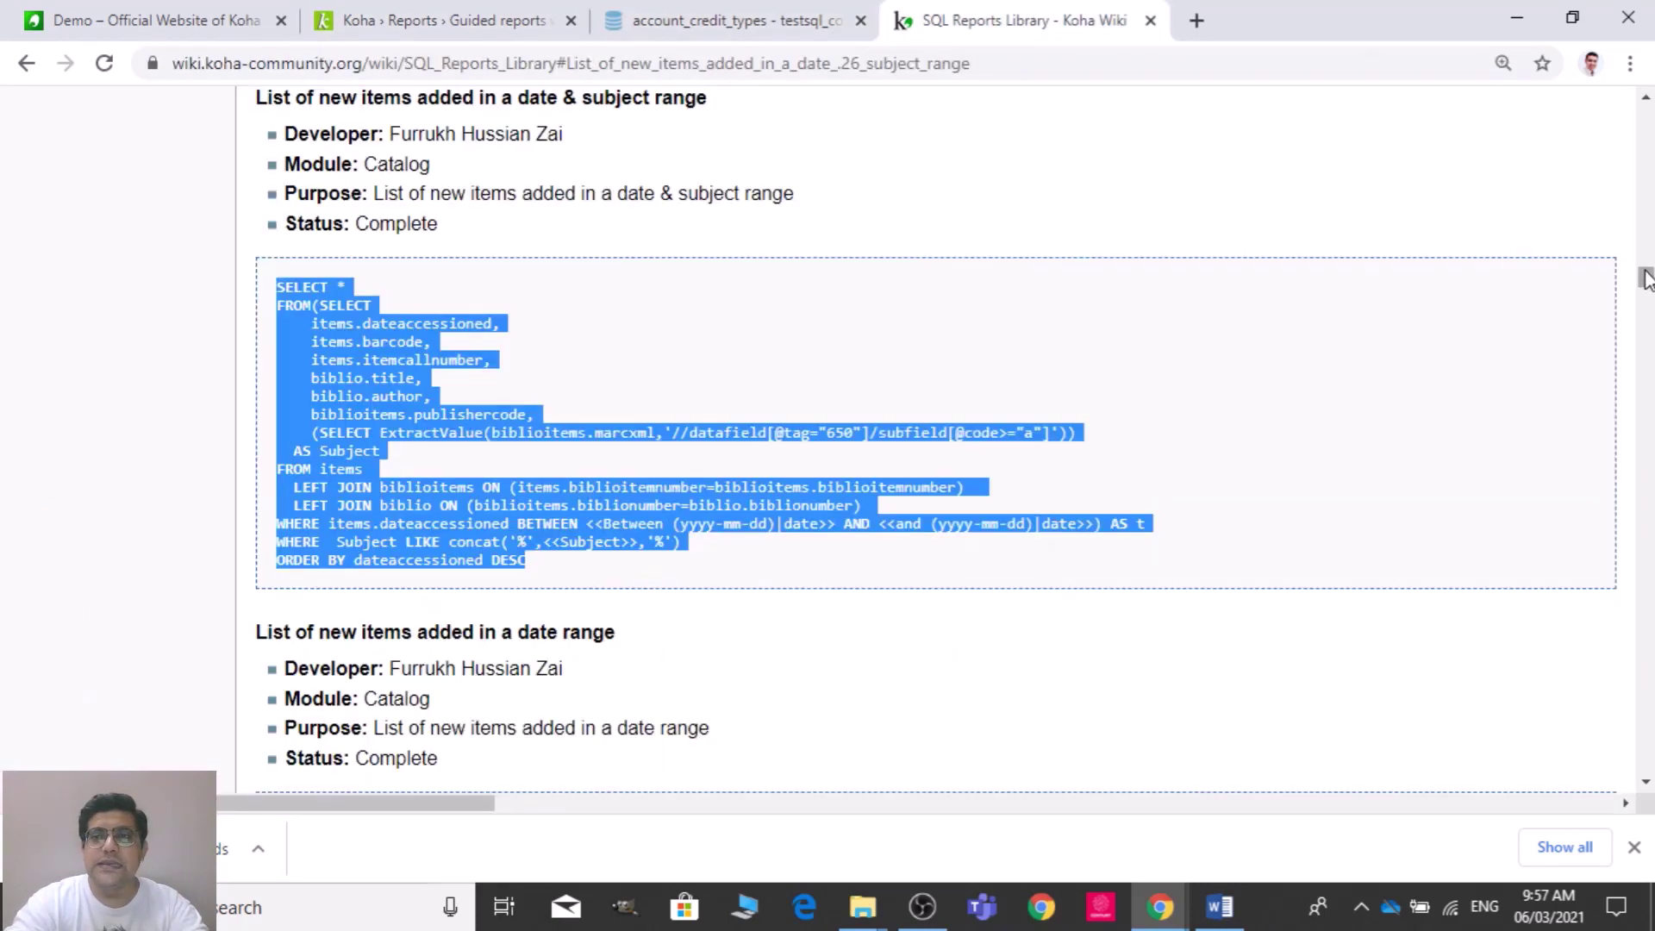
left_click_drag(1647, 282, 1647, 120)
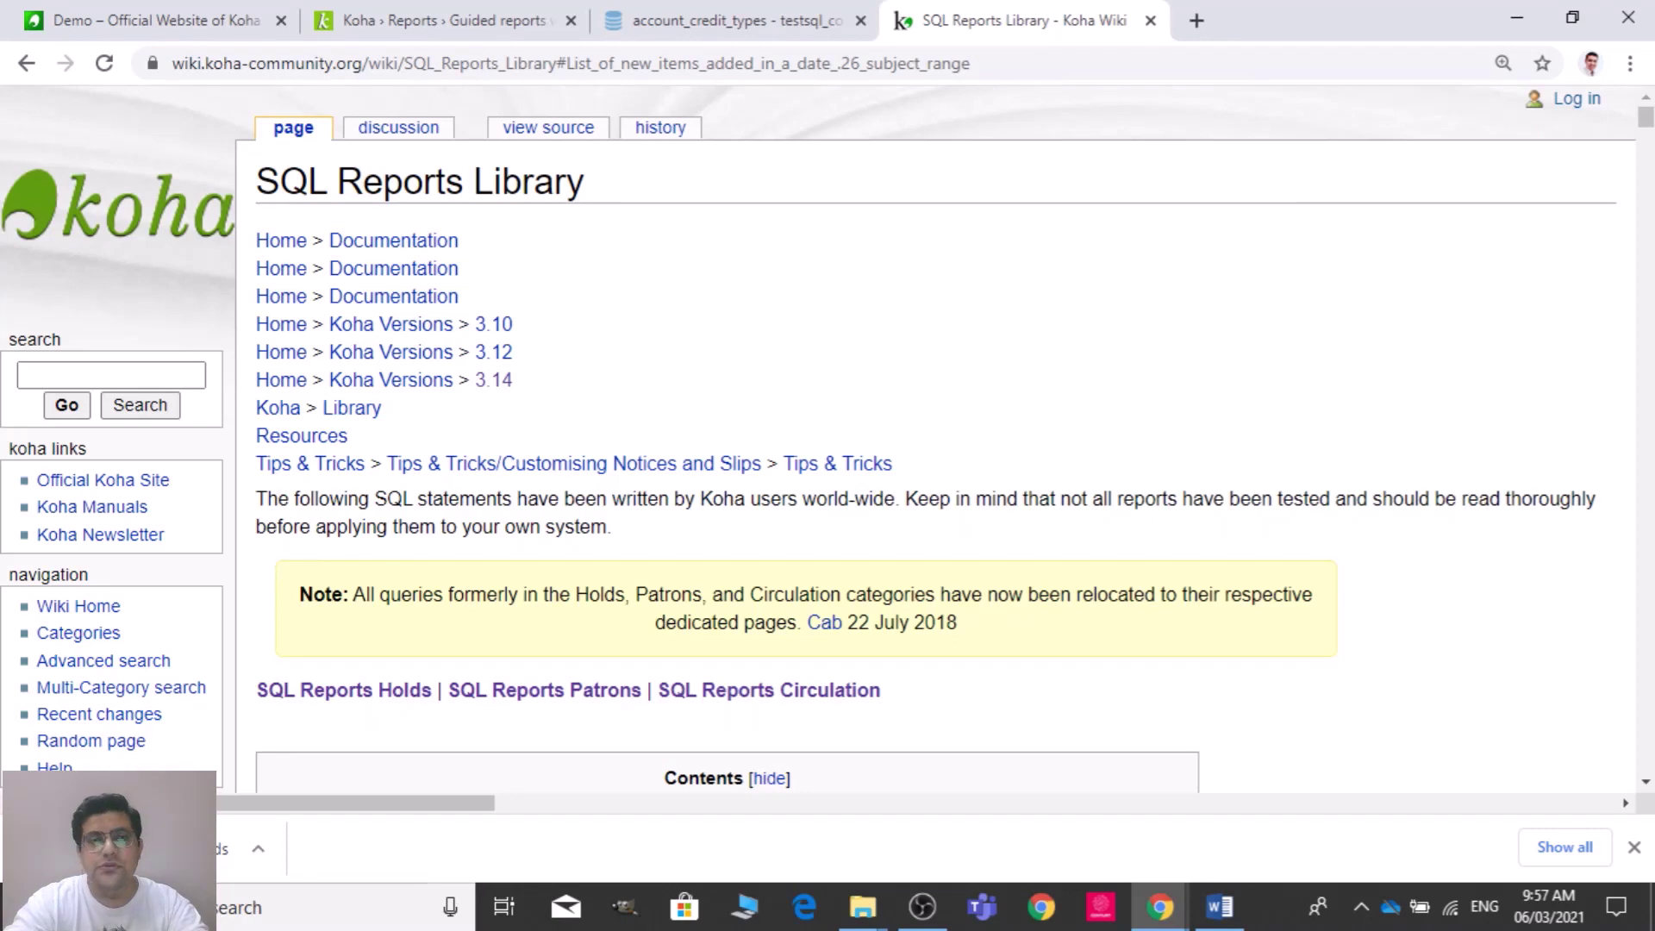
- Search Google for "koha sql library"
left_click(1282, 75)
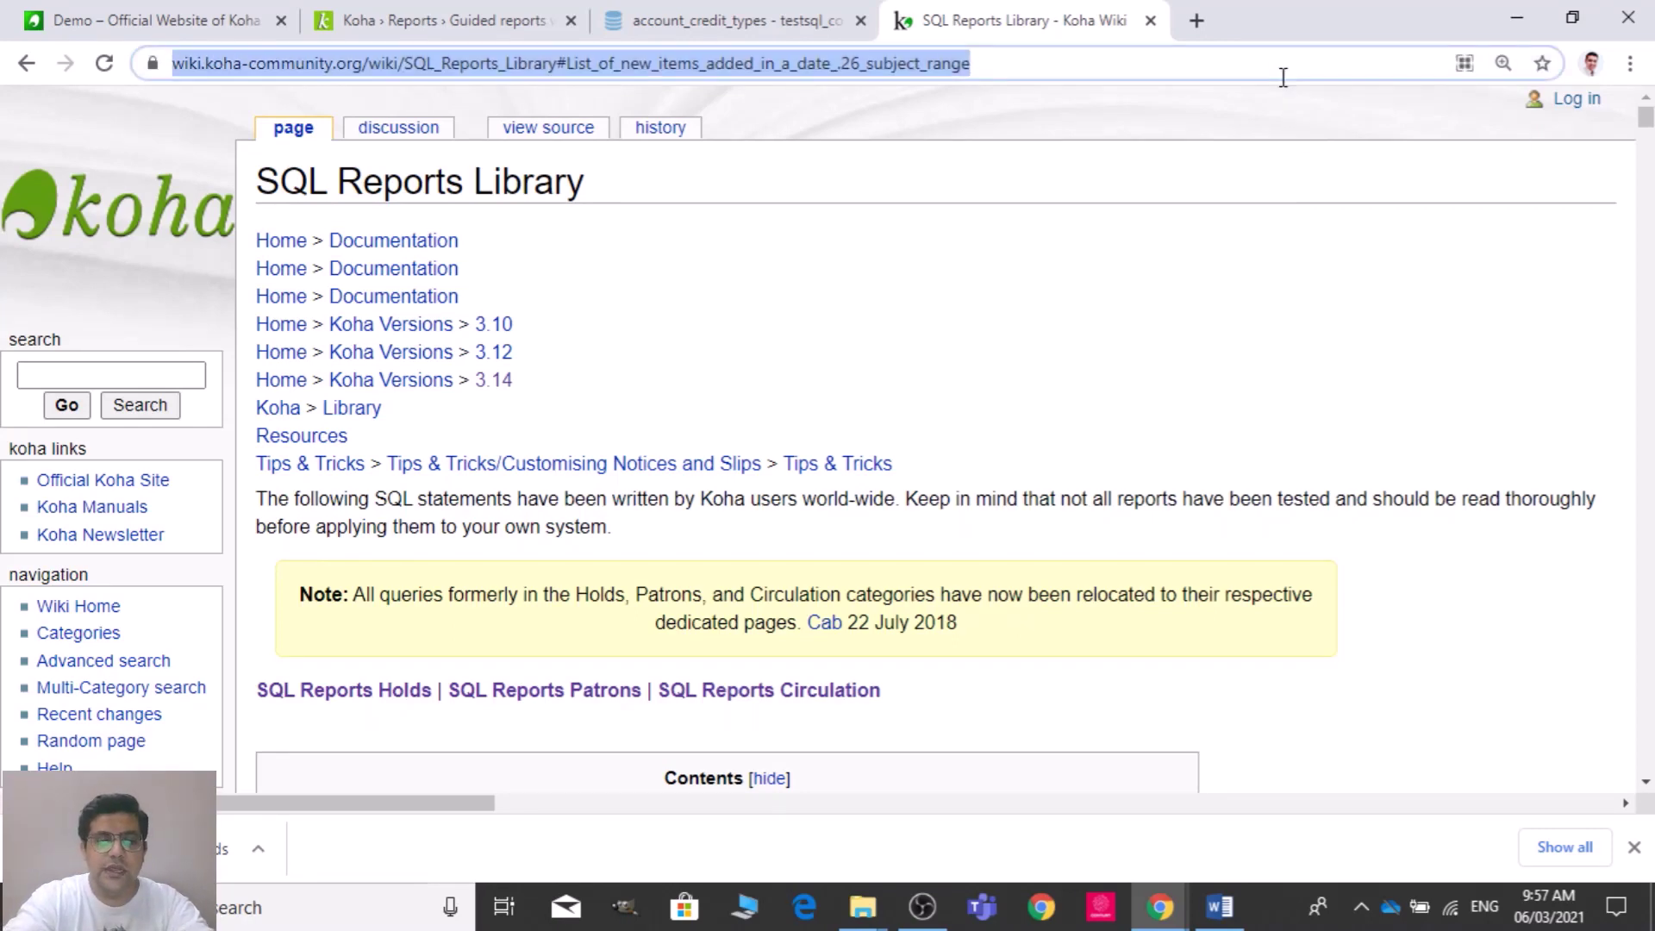
type("sq")
key("BackSpace")
key("BackSpace")
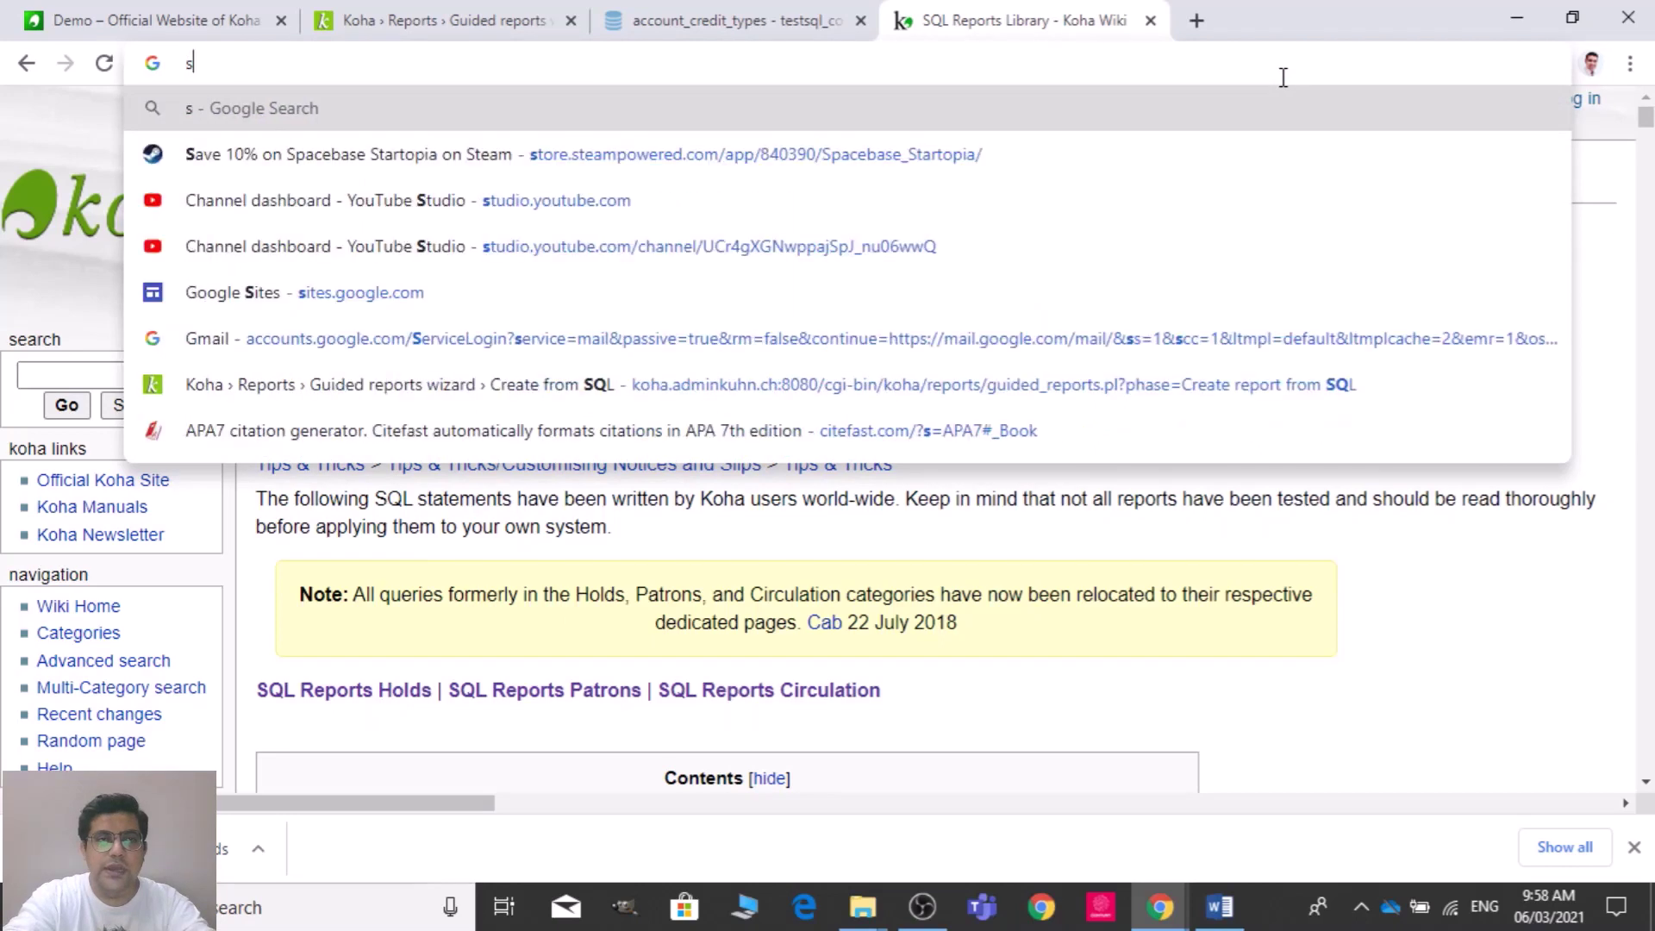
type("koha ")
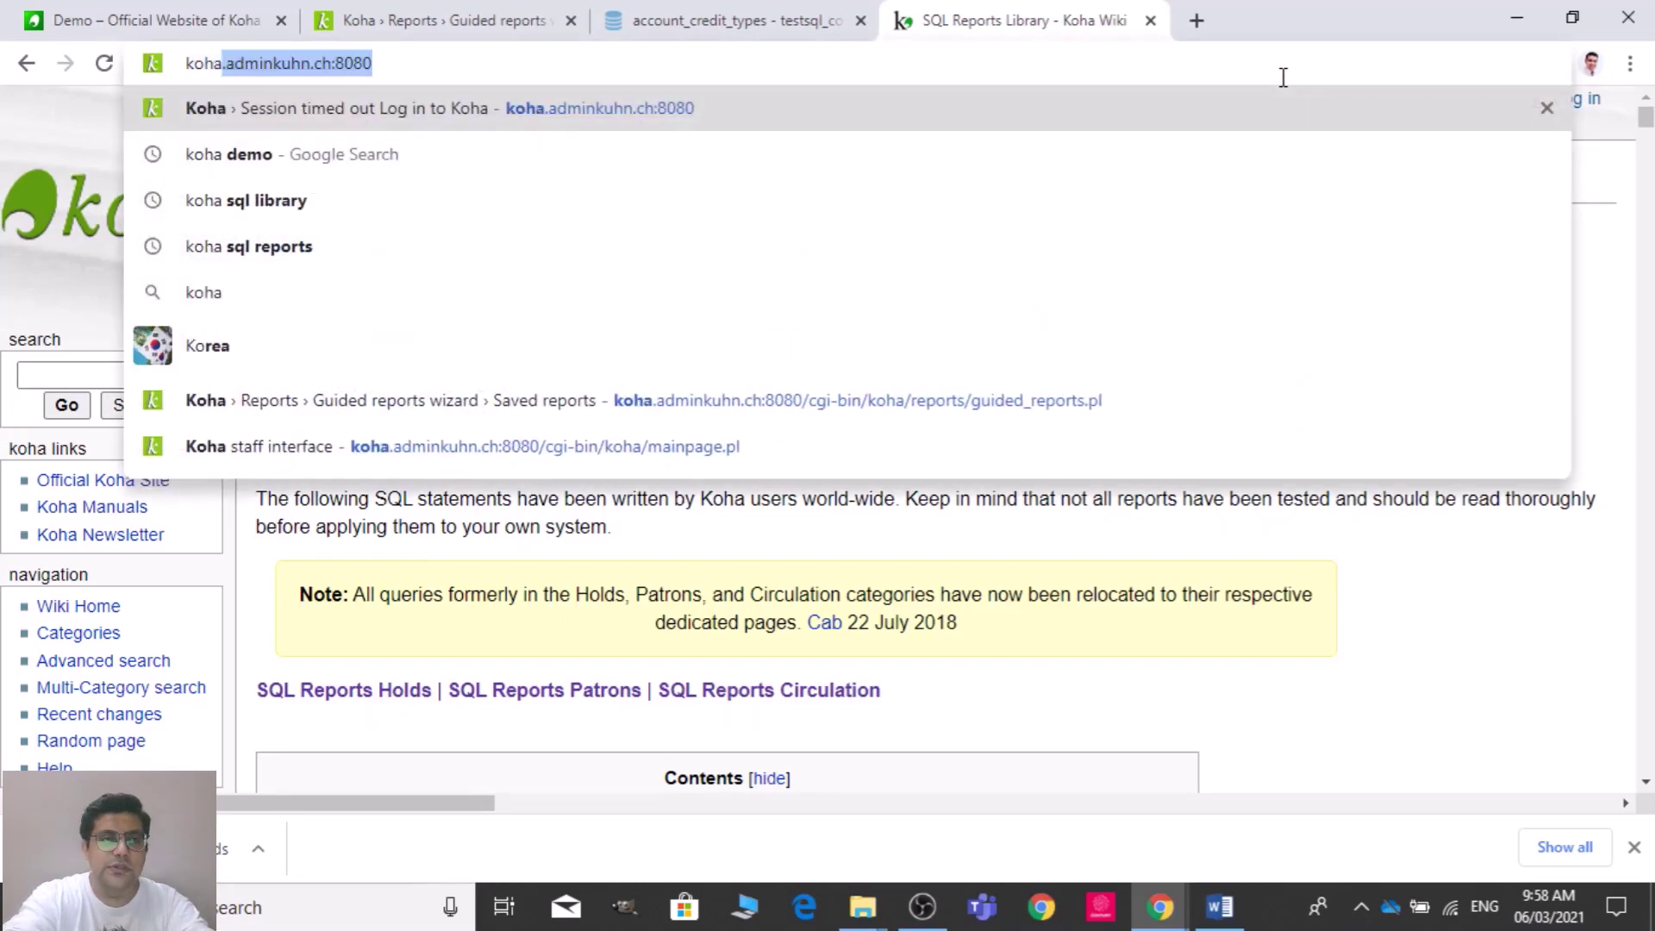
type("sql")
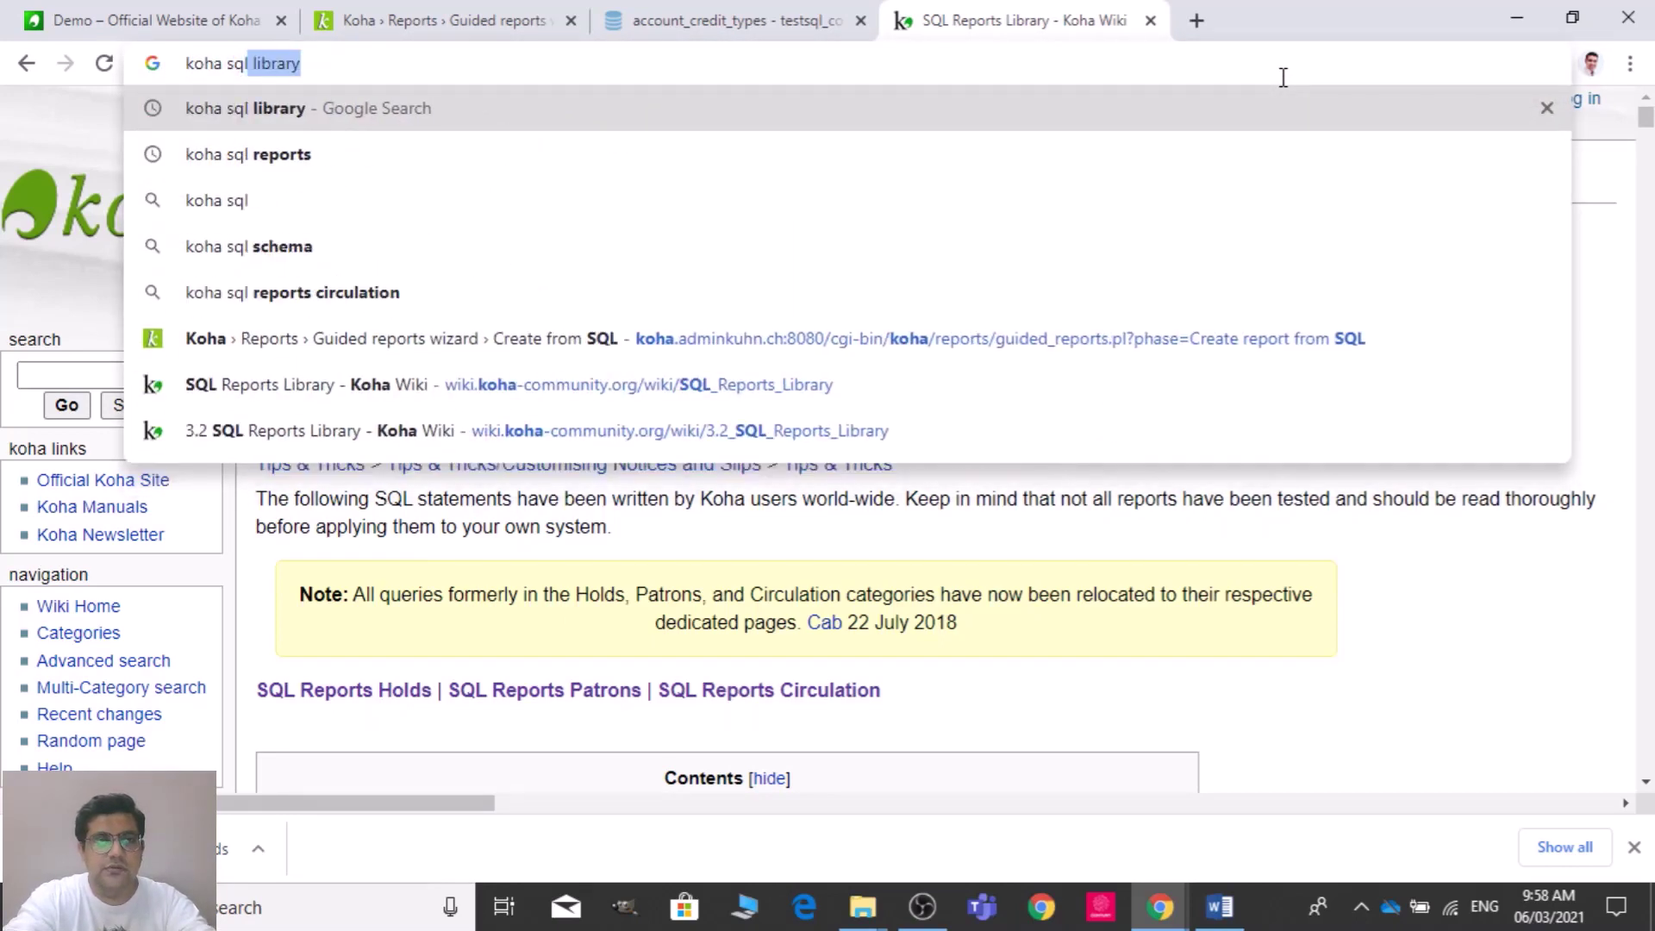
key("Return")
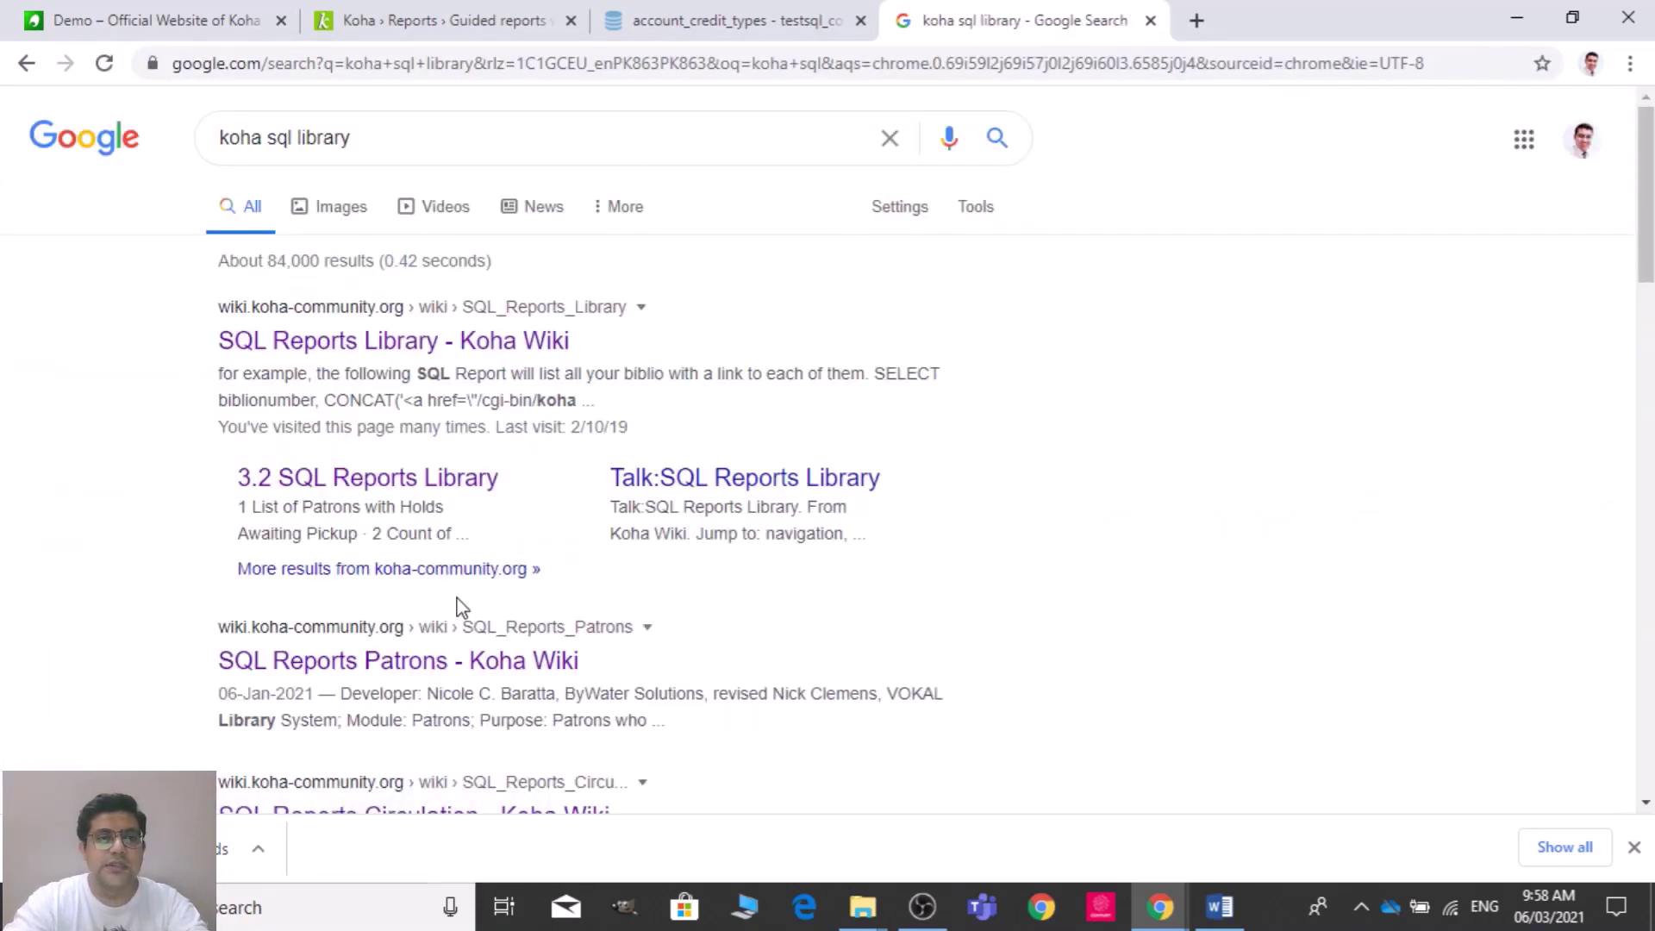
- Open the 3.2 SQL Reports Library wiki page from the search results and look through its contents list
left_click(460, 484)
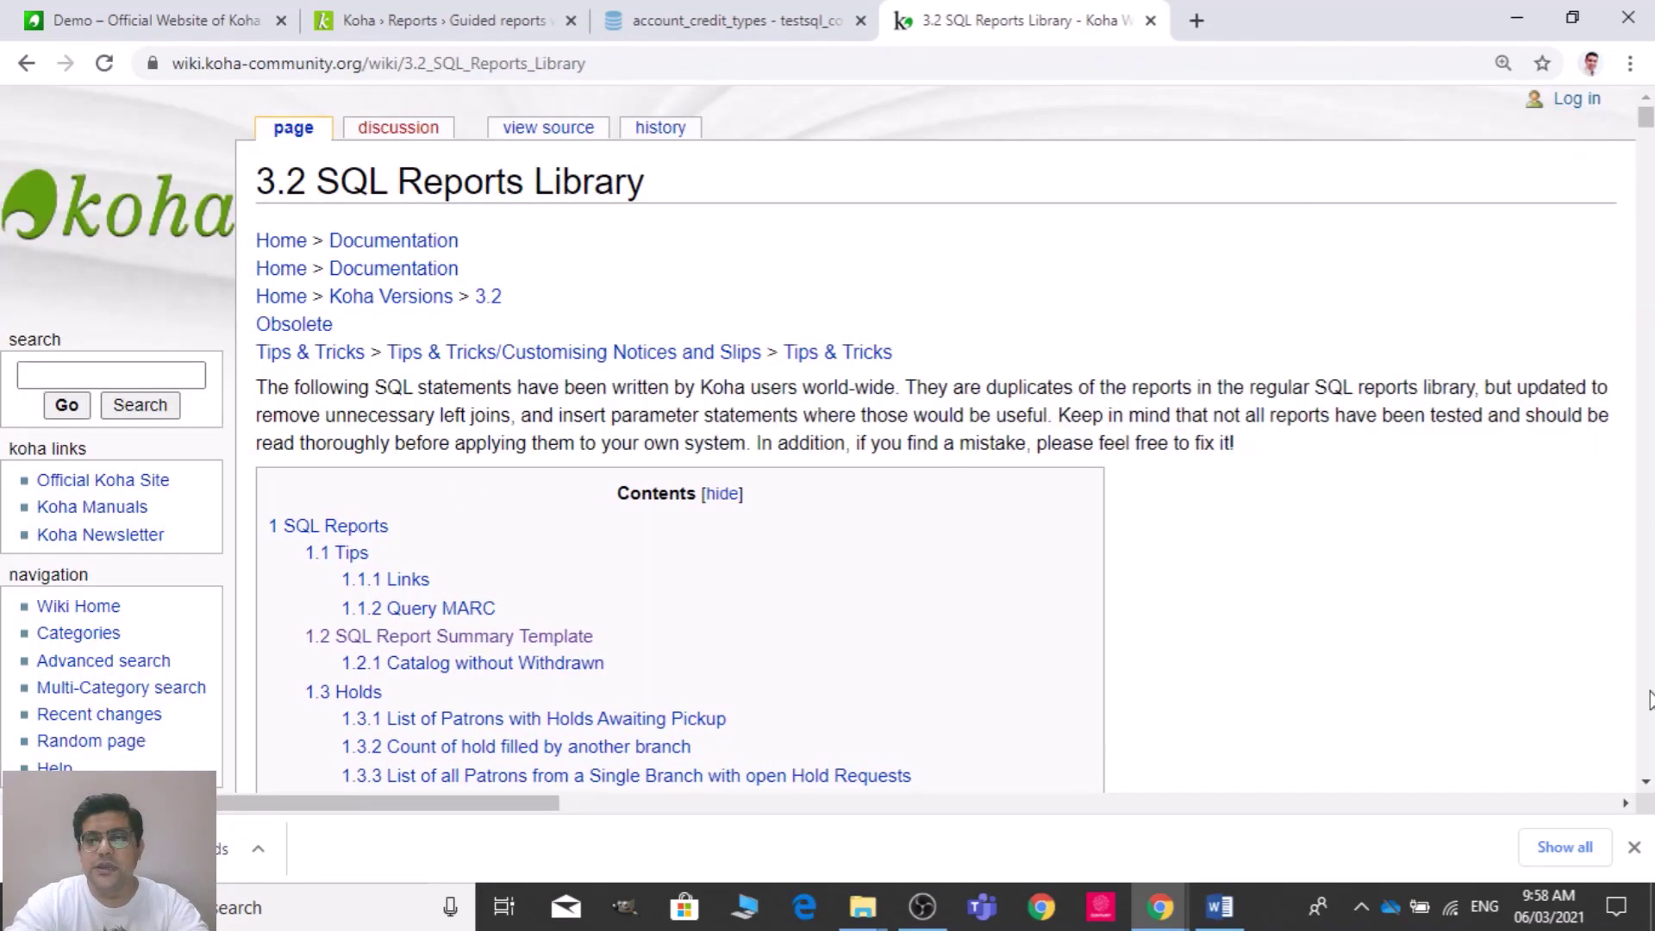
scroll(1647, 785, "down", 4)
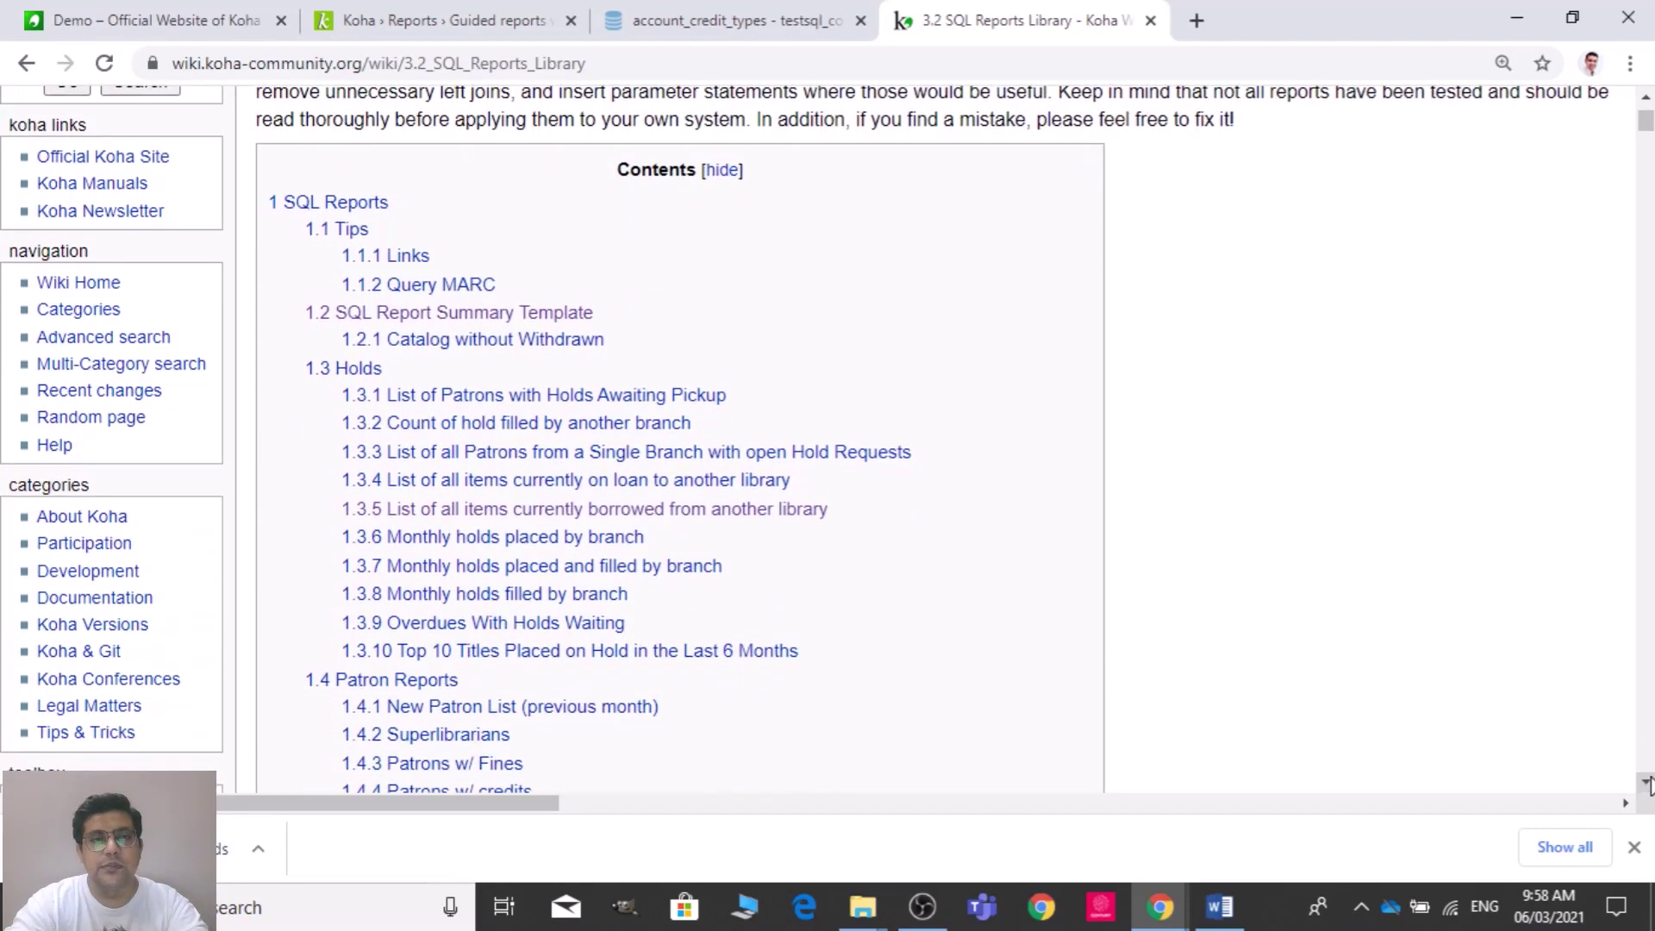
scroll(1647, 784, "down", 1)
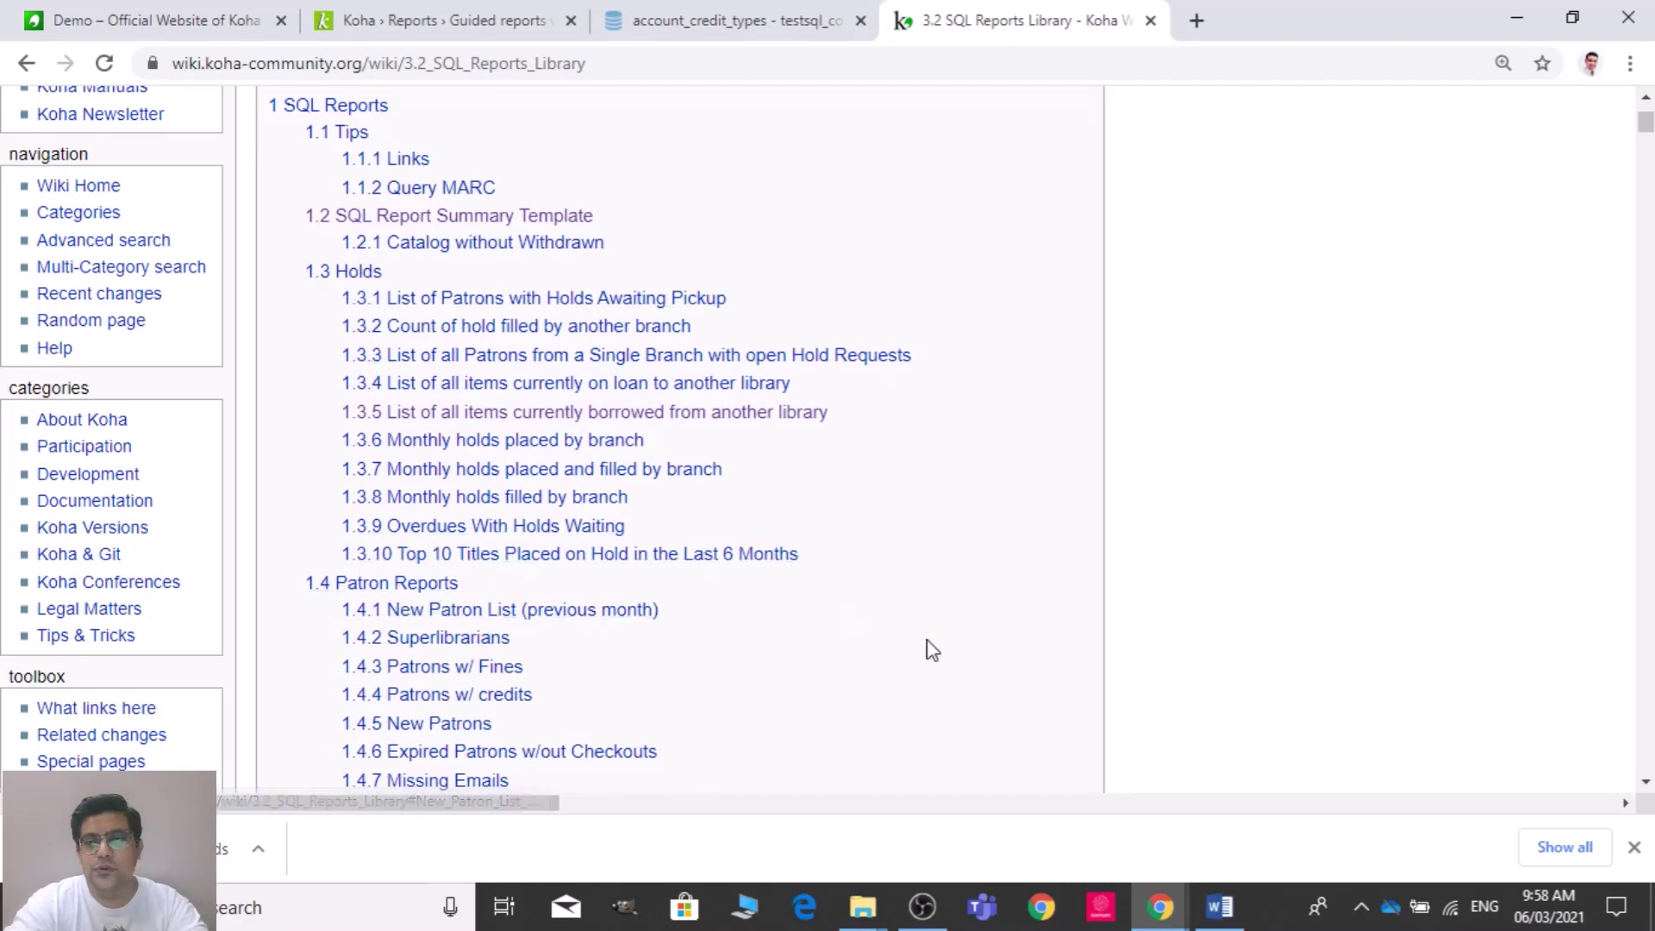
left_click_drag(1647, 782, 1649, 790)
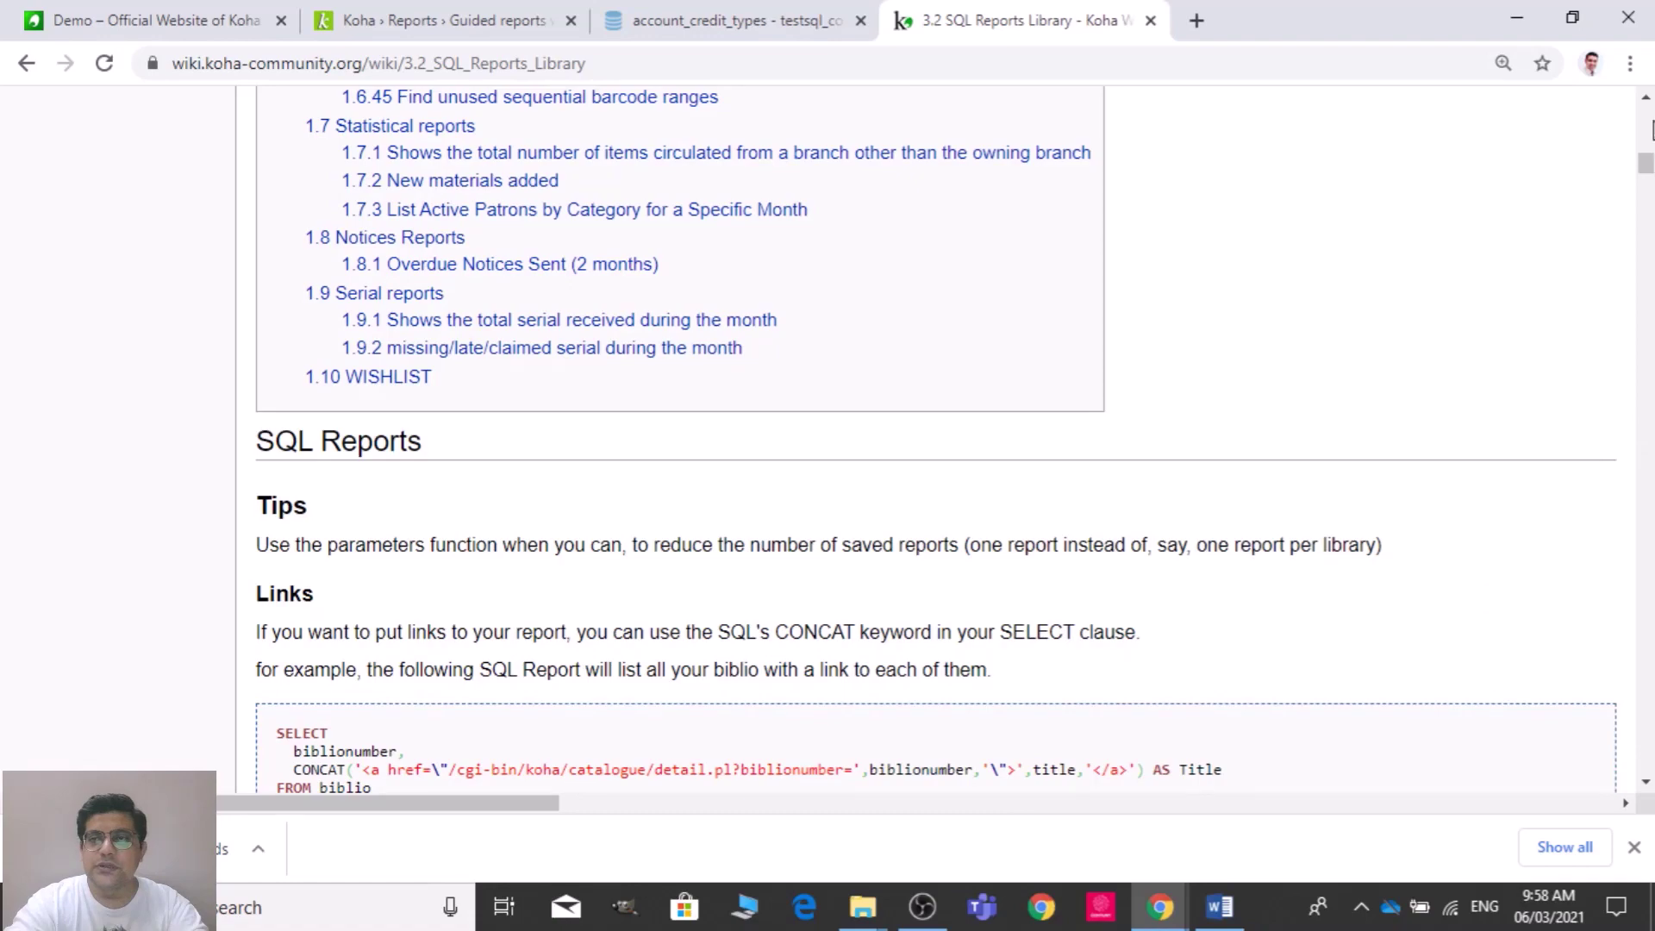
left_click(1652, 128)
left_click_drag(1652, 127, 1652, 123)
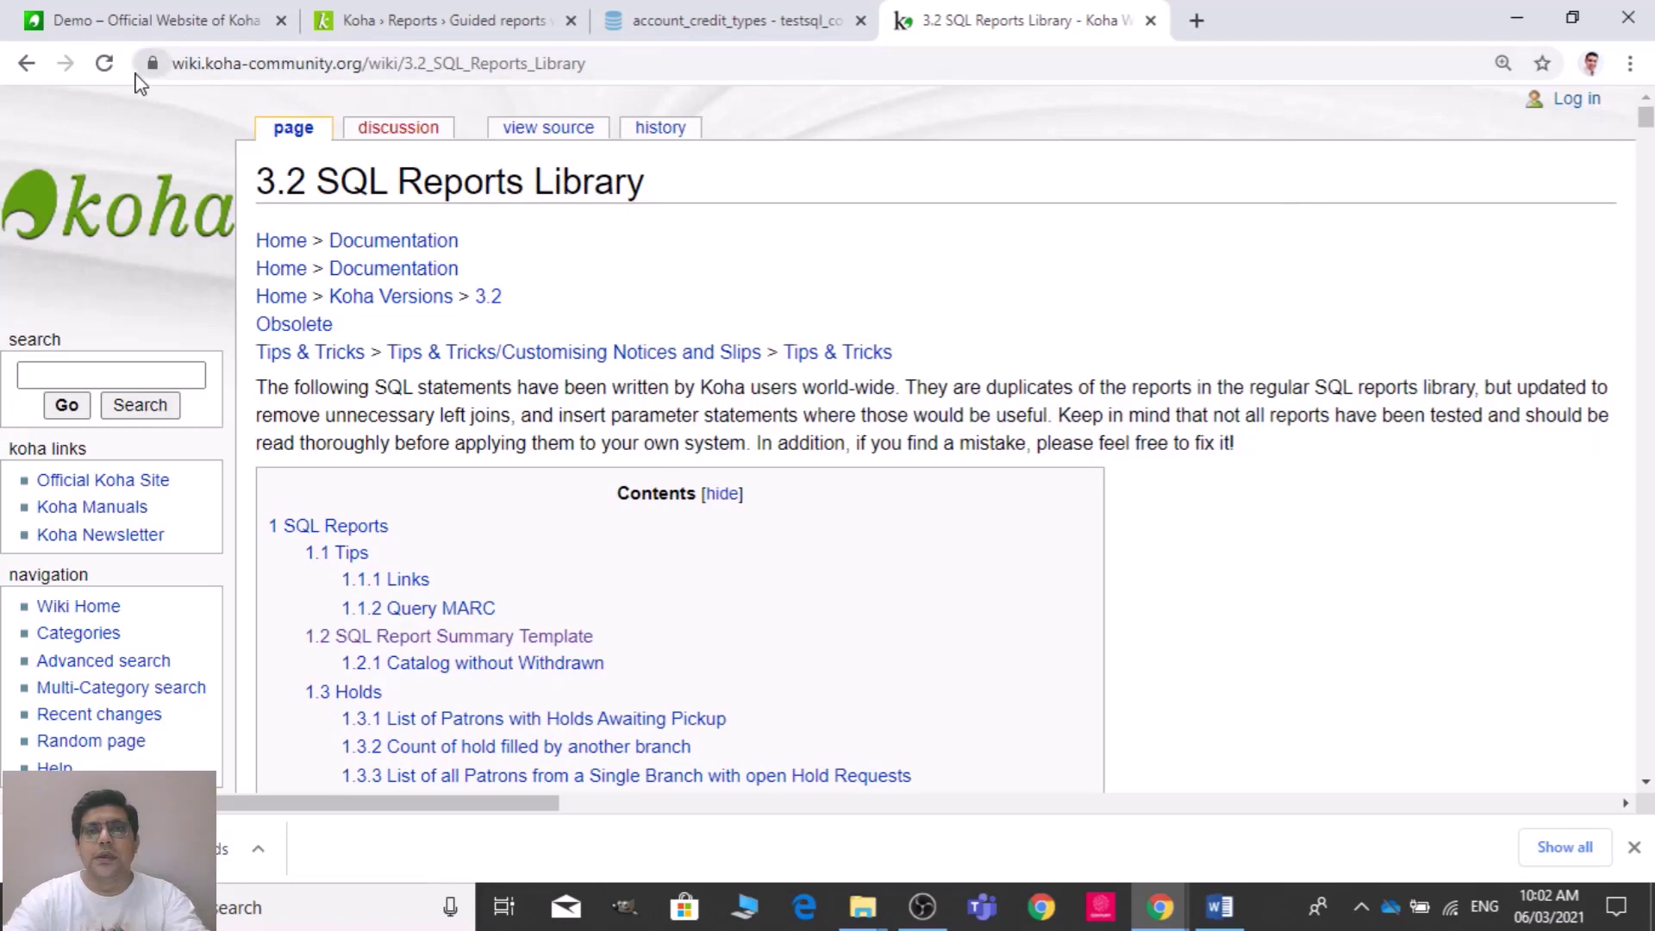
- Go back to the Google search results and switch to the sqlreports document in Word
left_click(16, 69)
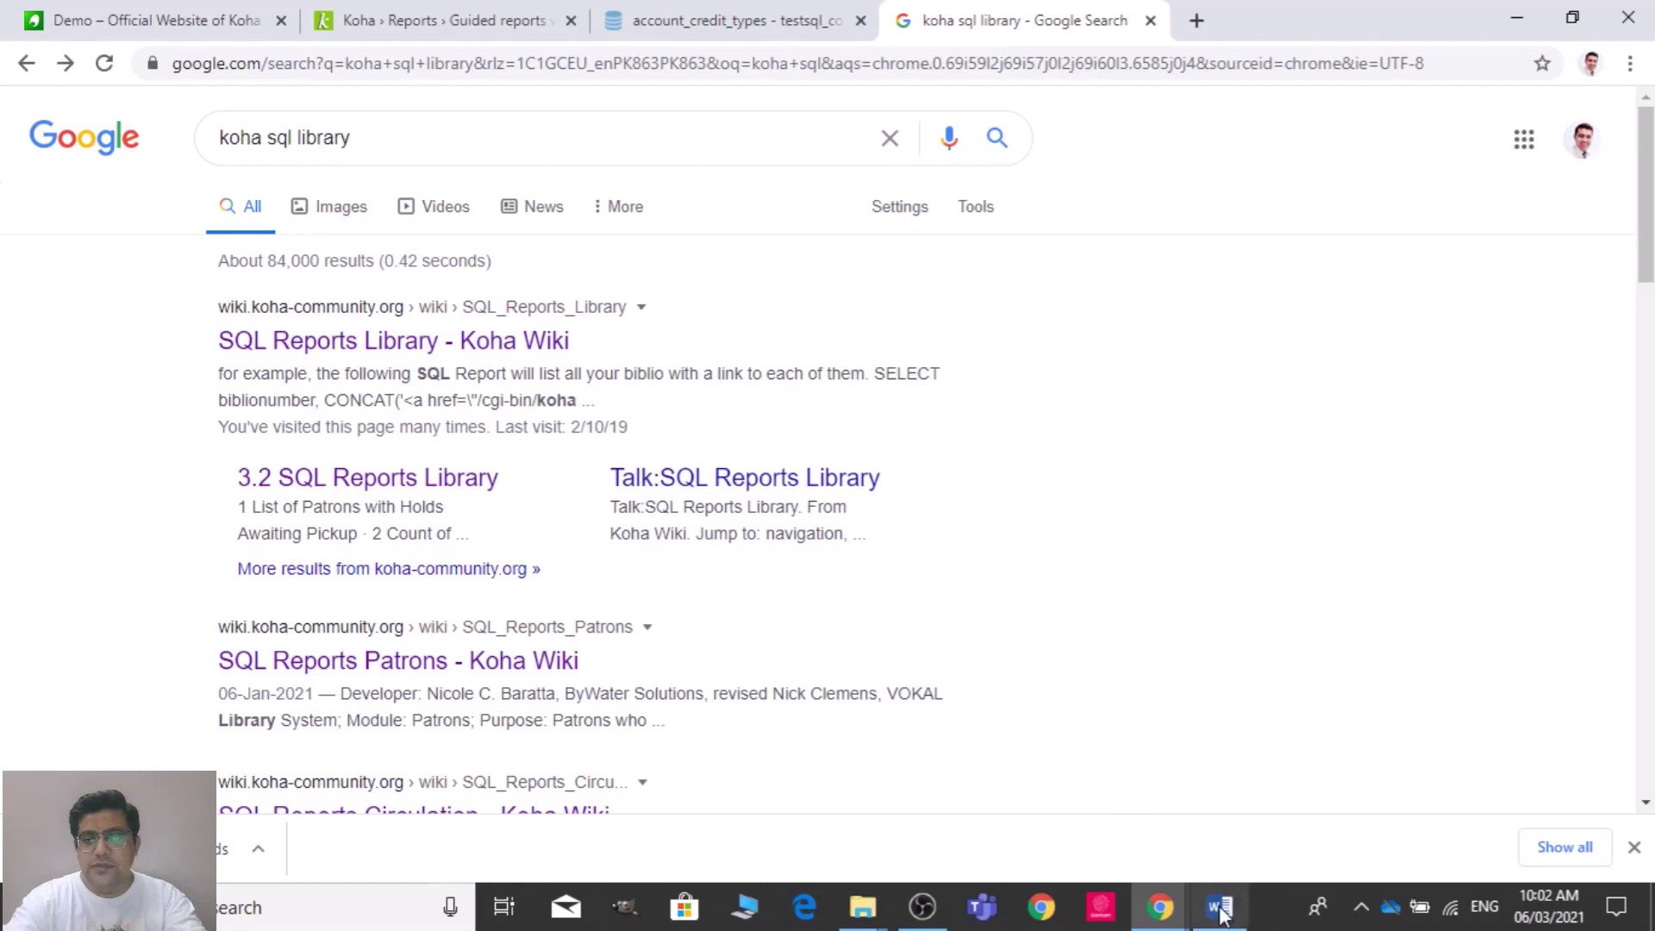
mouse_move(1228, 921)
left_click(1255, 824)
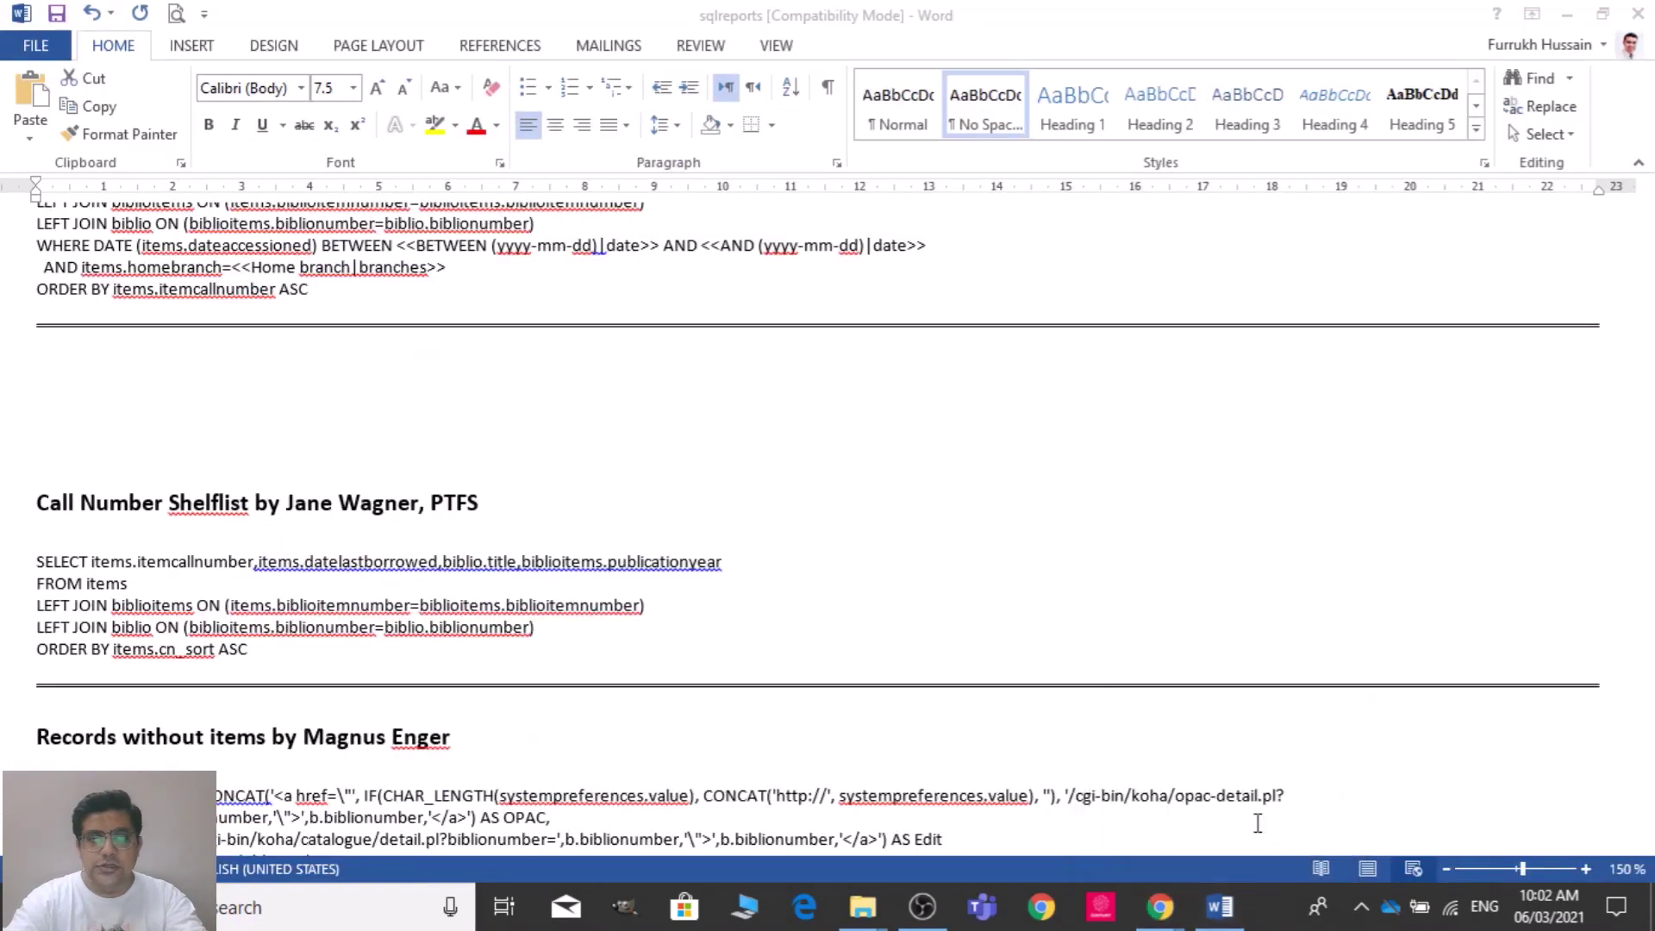